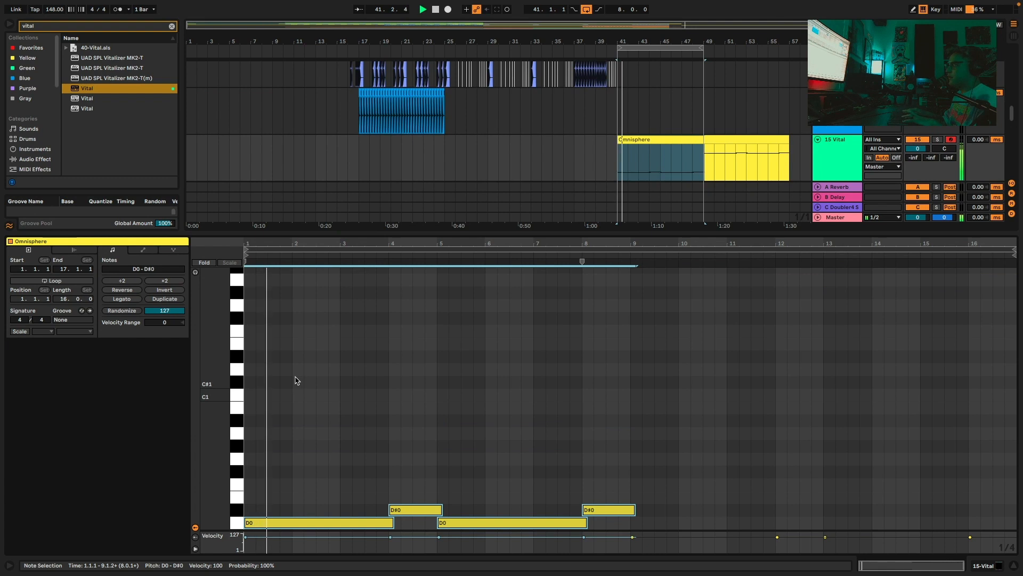
# Open the Vital synth on track 15 and load the Basic Shapes wavetable into oscillator 1
pyautogui.click(841, 147)
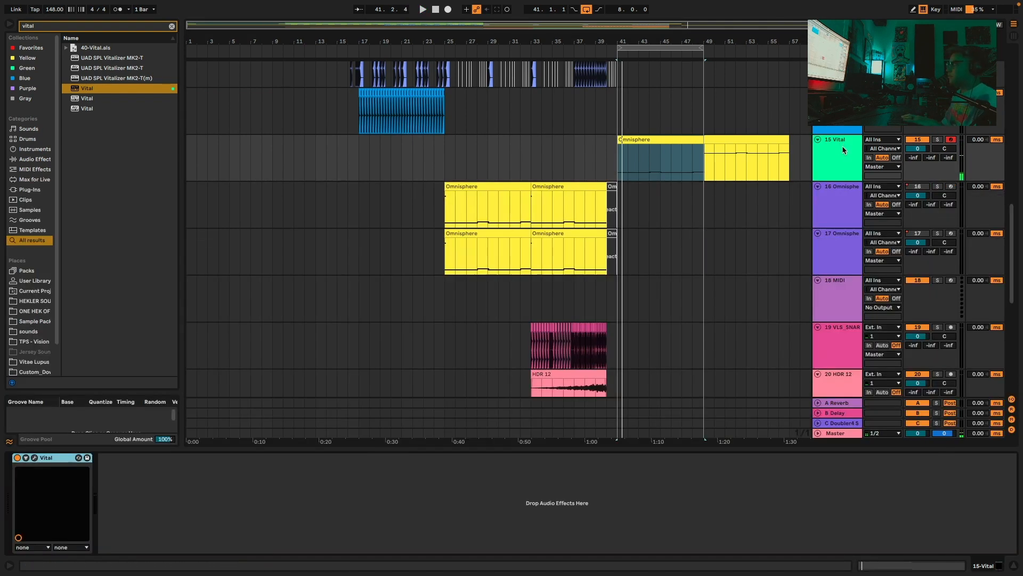
pyautogui.click(35, 457)
pyautogui.moveTo(571, 149); pyautogui.dragTo(484, 75)
pyautogui.click(409, 109)
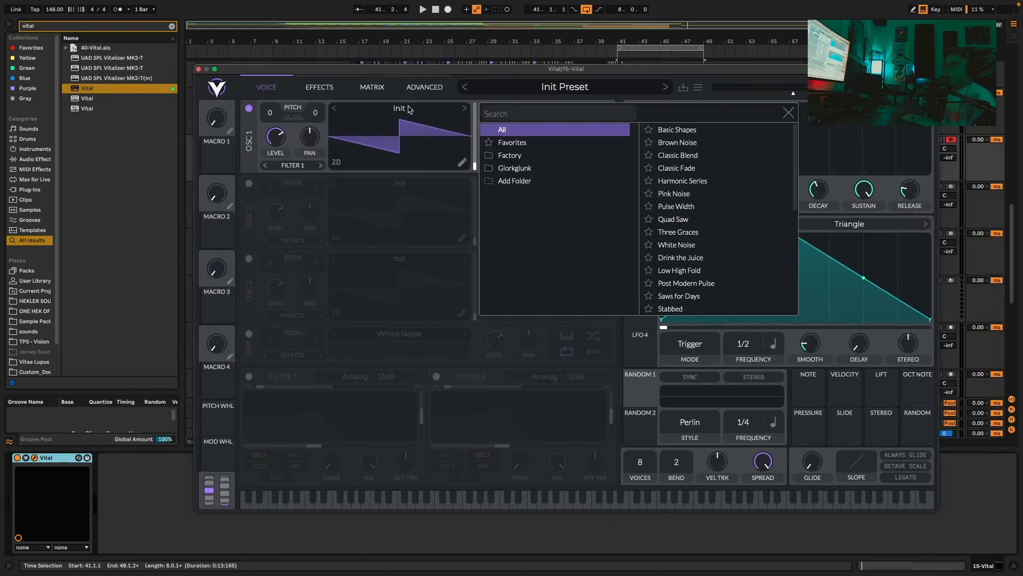
pyautogui.press('Down')
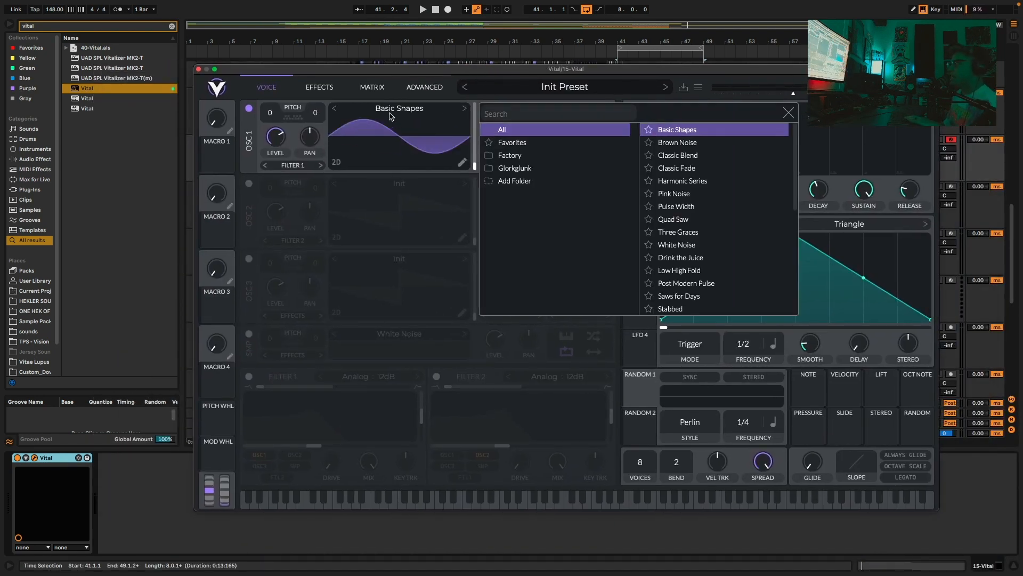
pyautogui.click(300, 165)
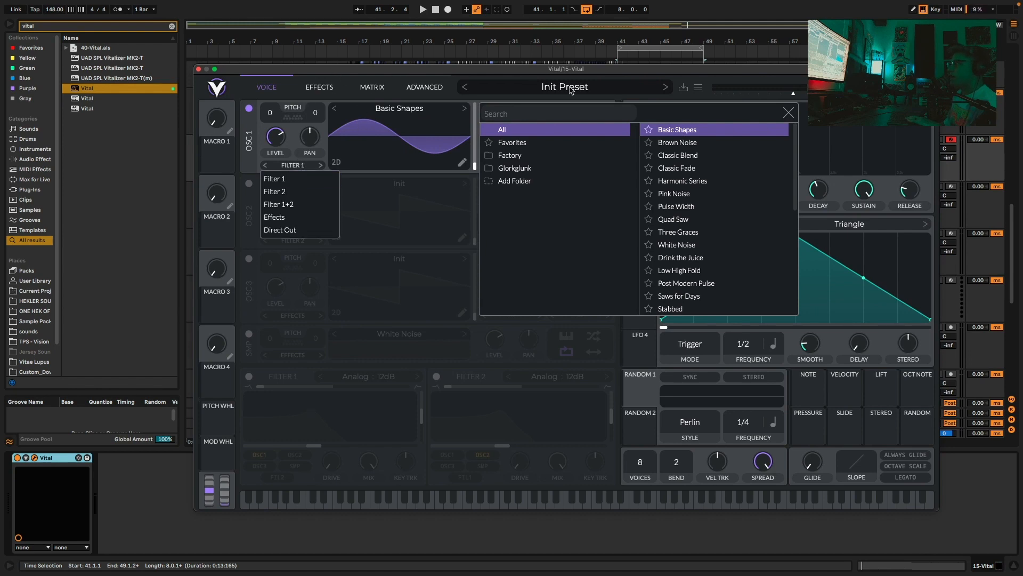
pyautogui.click(789, 114)
# Enable oscillator 2 with the Crappy Toilet wavetable from the Glorkglunk folder and audition the sound
pyautogui.click(249, 183)
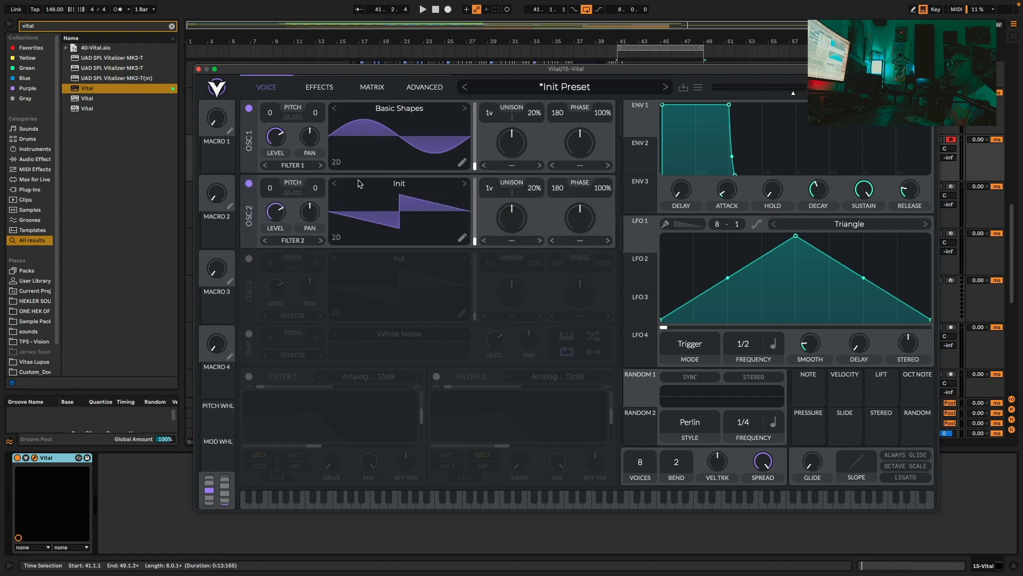
pyautogui.click(360, 184)
pyautogui.click(526, 241)
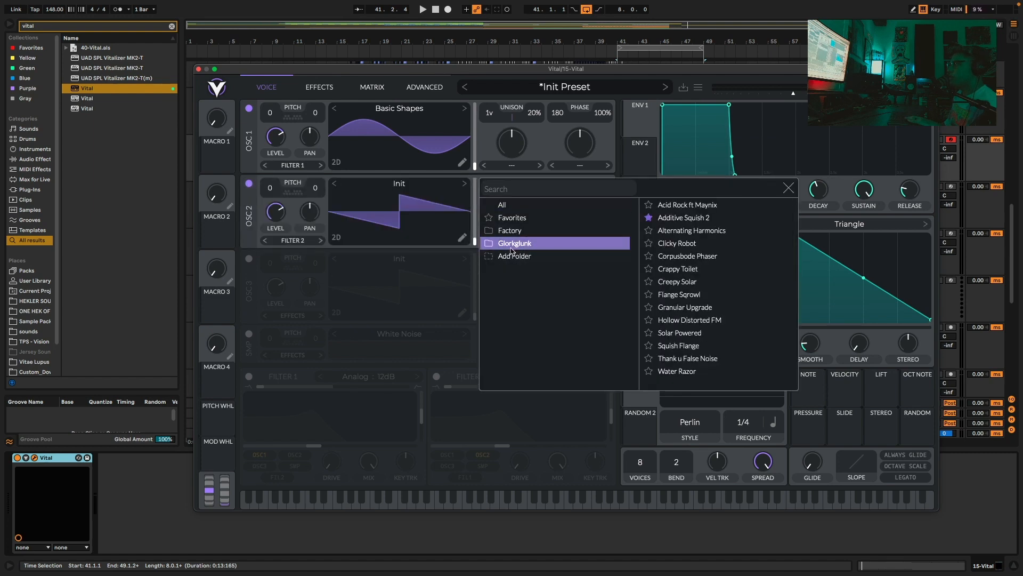
pyautogui.click(692, 270)
pyautogui.click(788, 189)
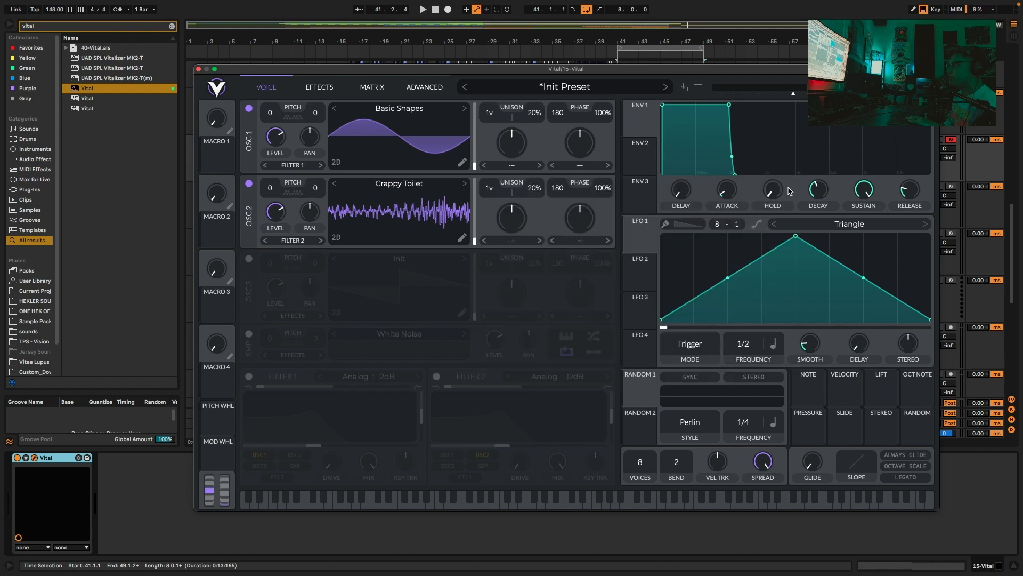
pyautogui.press('space')
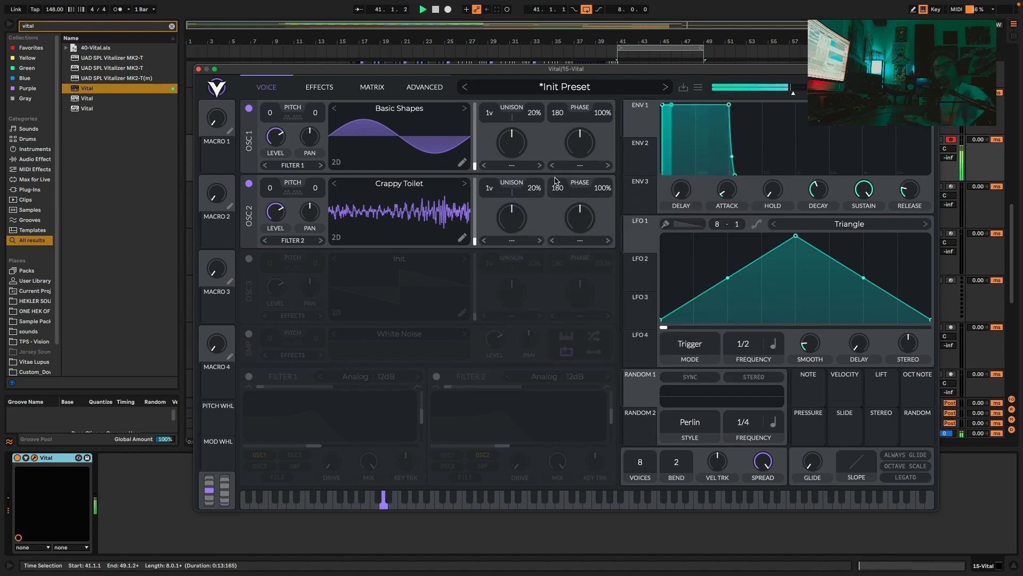
pyautogui.press('space')
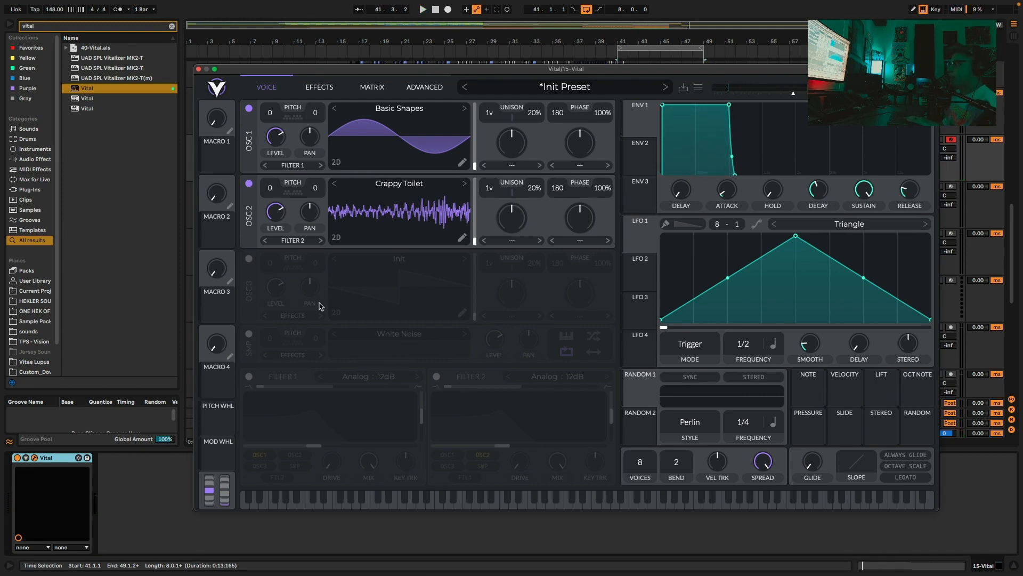
# Save the Vital patch as a preset named "ST - MASTER CLASS SUSTAIN"
pyautogui.click(198, 69)
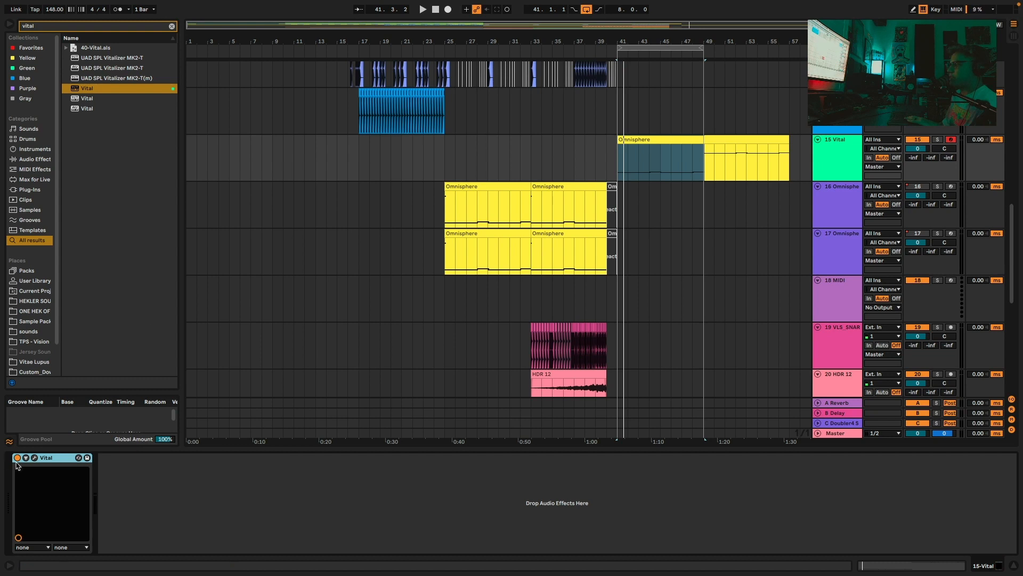
pyautogui.click(34, 458)
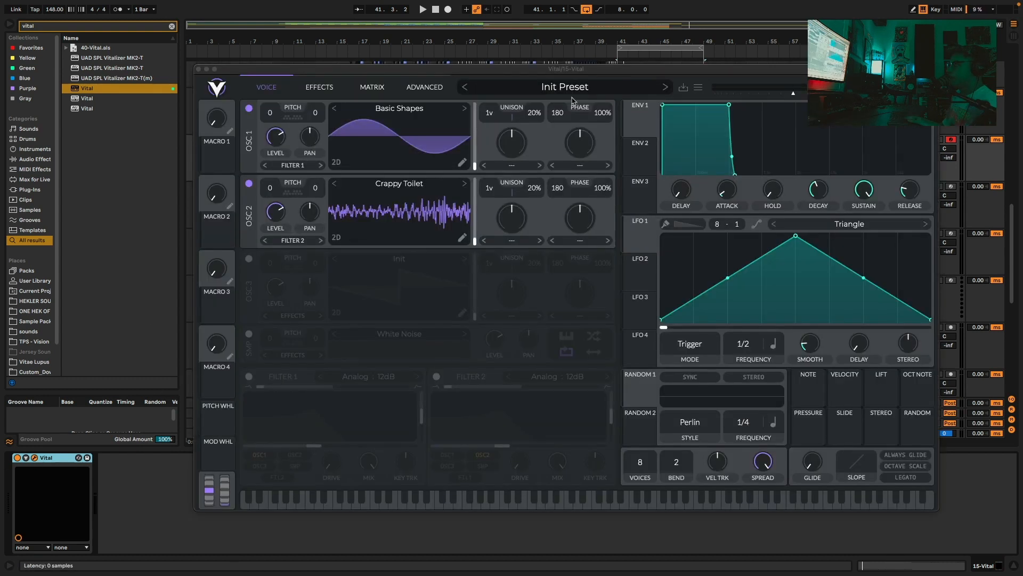
pyautogui.click(554, 91)
pyautogui.click(505, 115)
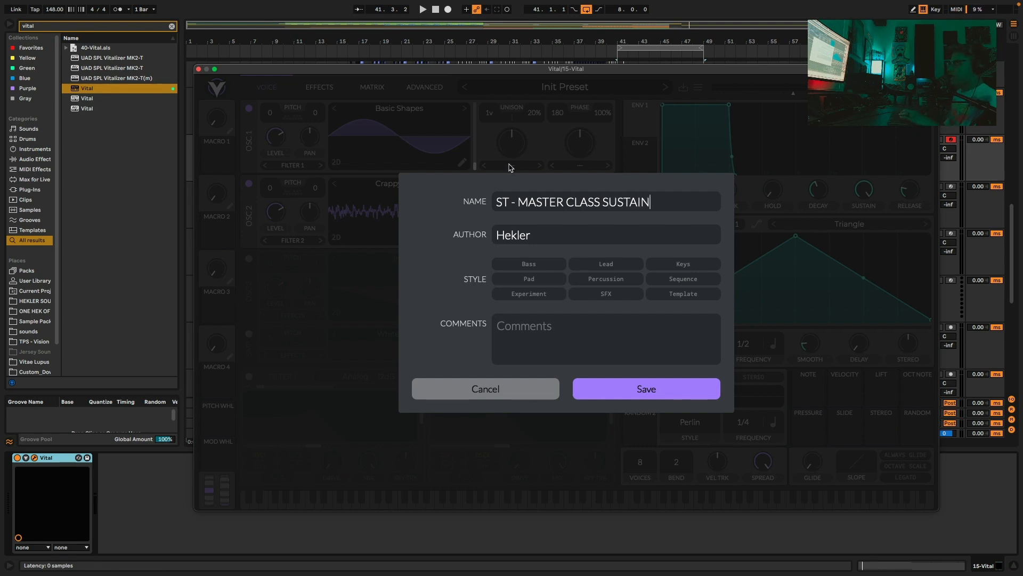
pyautogui.click(653, 393)
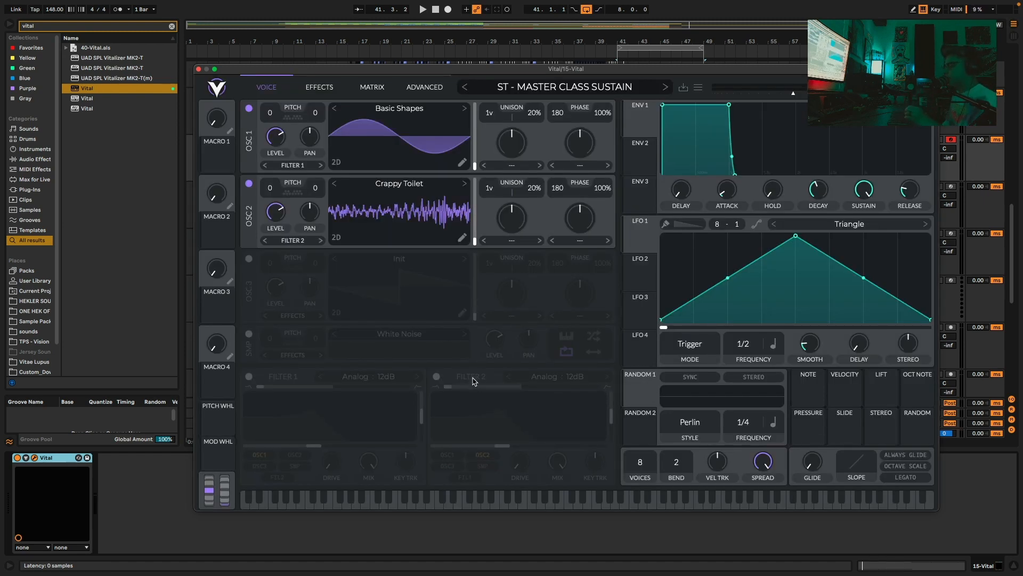
# Audition the patch, close the Vital window and play the arrangement from bar 35 while looking through its tracks
pyautogui.press('space')
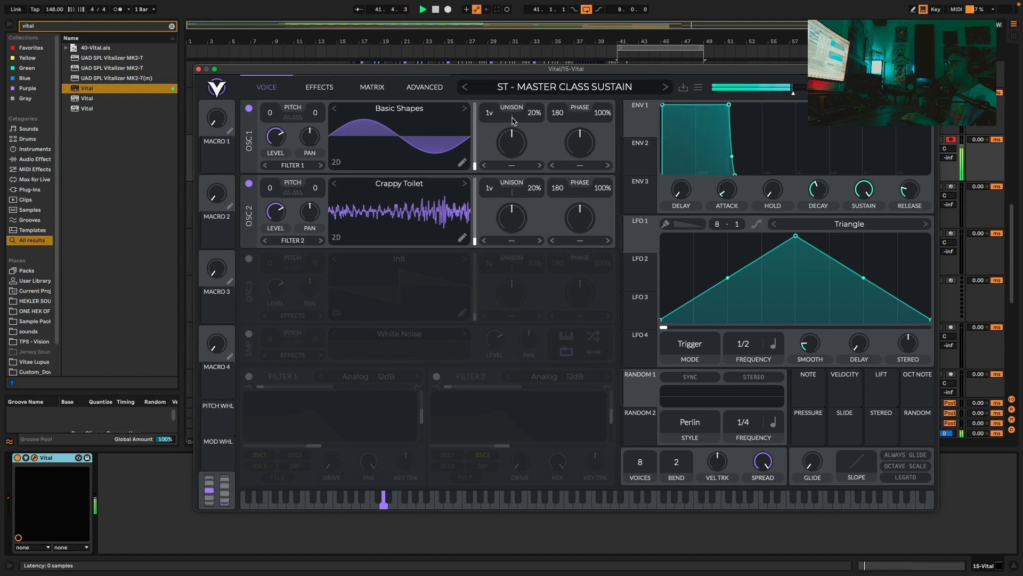
pyautogui.moveTo(387, 69); pyautogui.dragTo(767, 260)
pyautogui.click(552, 165)
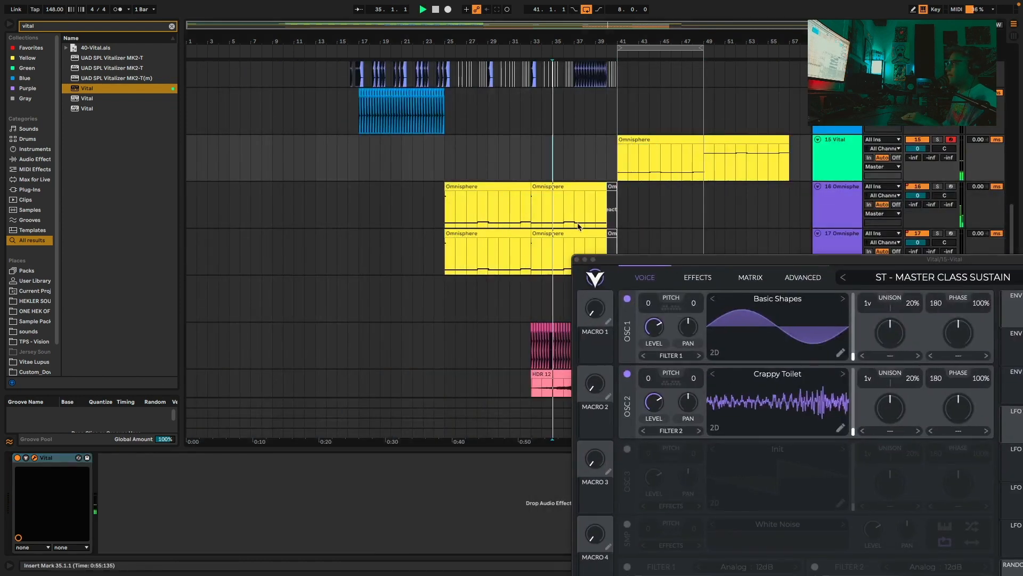
pyautogui.click(577, 261)
pyautogui.scroll(-10, 607, 220)
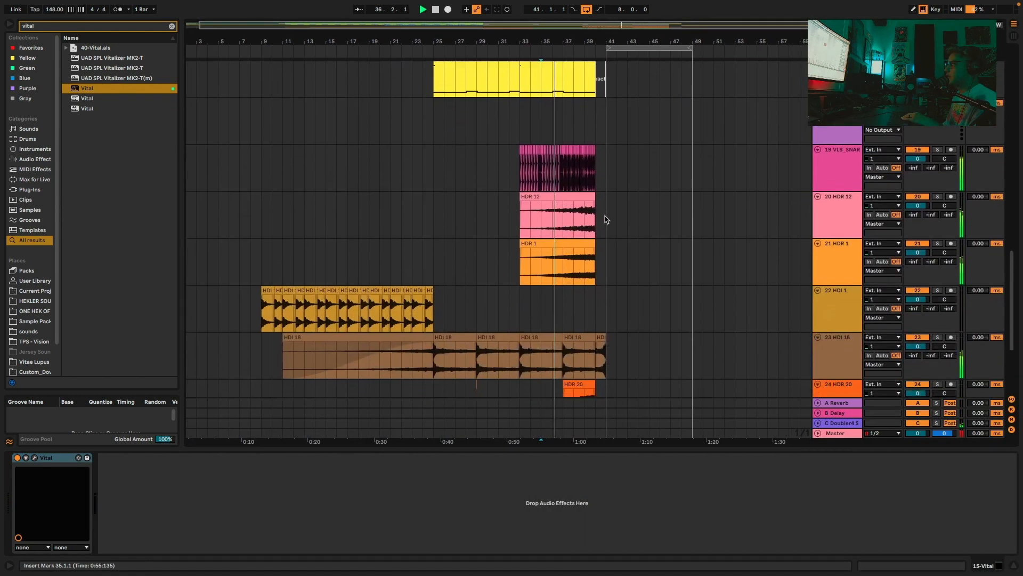
pyautogui.scroll(-1, 607, 220)
pyautogui.scroll(15, 482, 267)
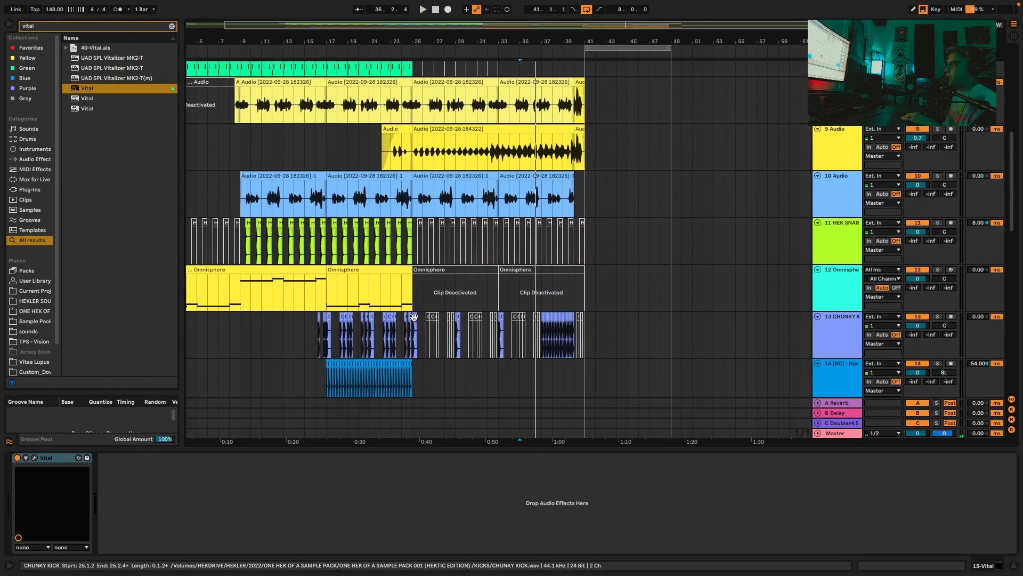
# Copy the CHUNKY KICK clip at bar 25 onto a new audio track below Vital at bar 41 and play it back
pyautogui.click(418, 329)
pyautogui.scroll(-5, 617, 339)
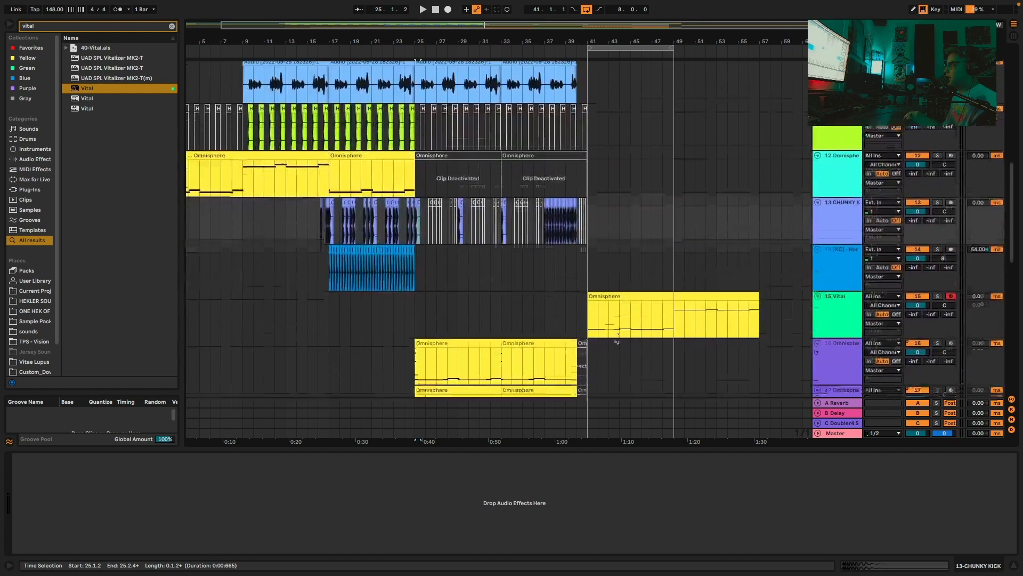
pyautogui.rightClick(835, 246)
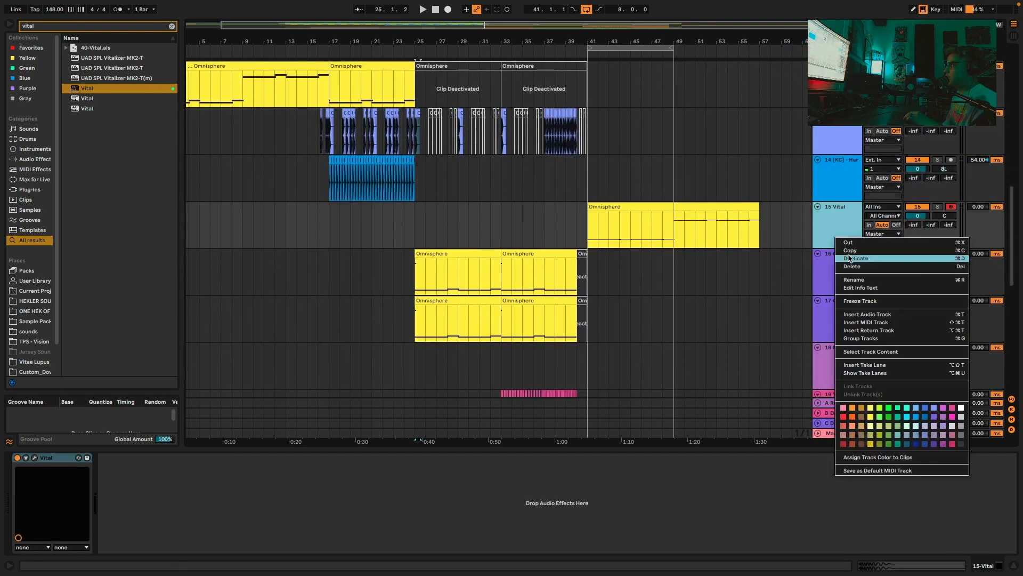
pyautogui.click(875, 317)
pyautogui.hotkey('ctrl', 'v')
pyautogui.moveTo(604, 42); pyautogui.dragTo(372, 96)
pyautogui.press('space')
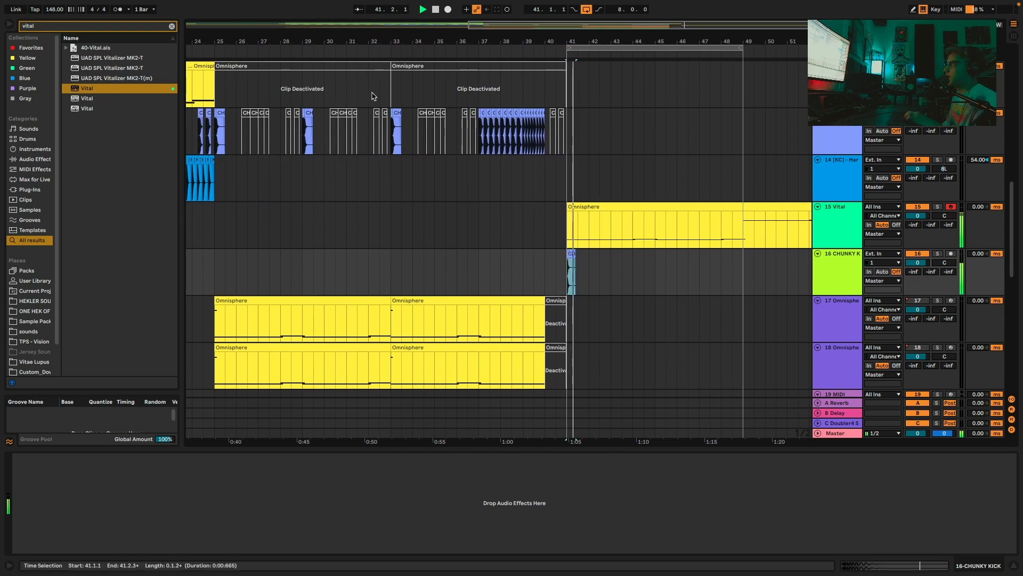
pyautogui.press('space')
# Replace the kick at bar 41 with a copy of the CHUNKY KICK clip from bar 29 and audition it
pyautogui.click(306, 114)
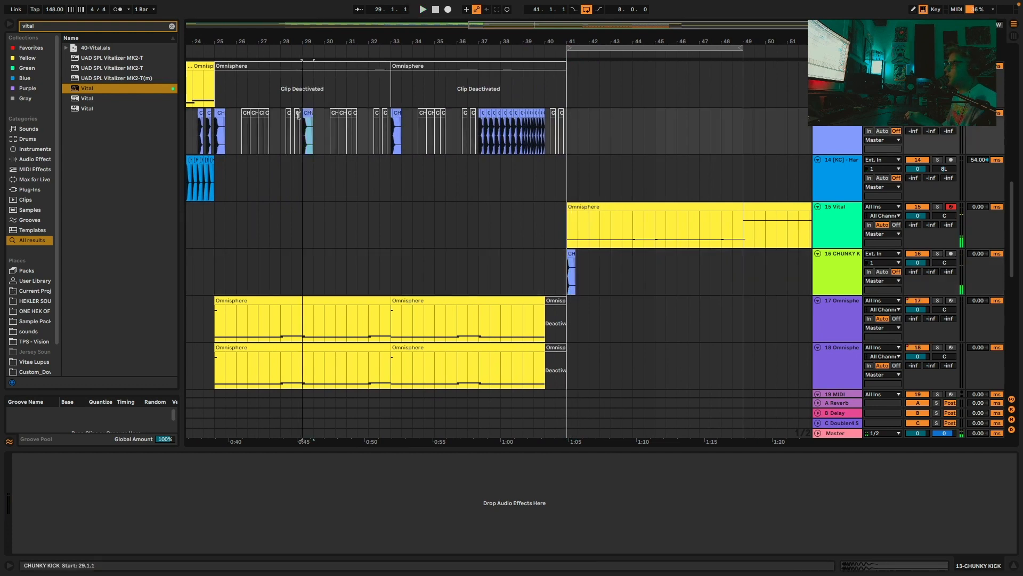
pyautogui.click(569, 264)
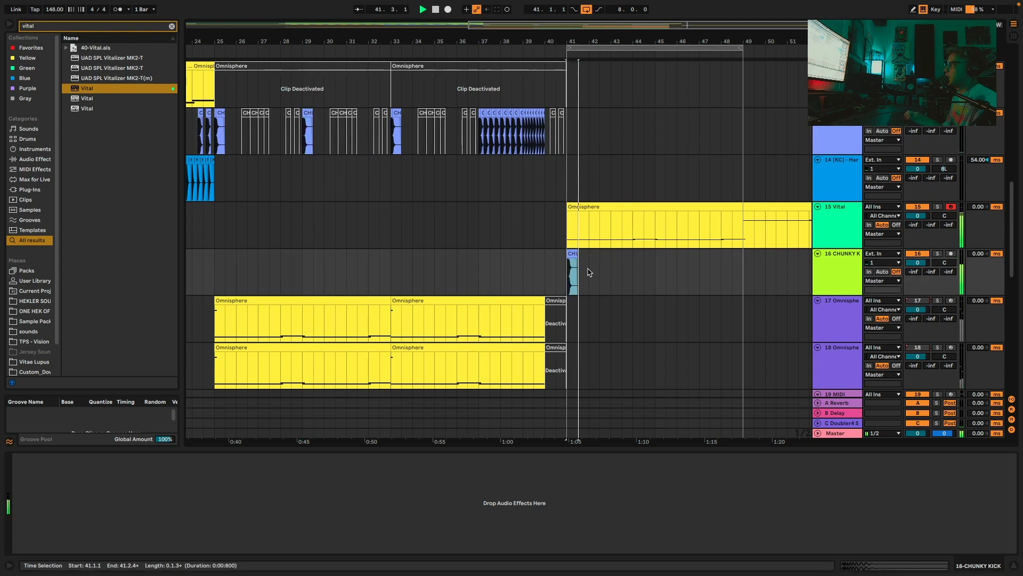
pyautogui.press('space')
pyautogui.press('space')
# Duplicate the kick together with the empty space around it, placing copies at 42.2.1 and 43.3.1
pyautogui.moveTo(585, 41); pyautogui.dragTo(589, 96)
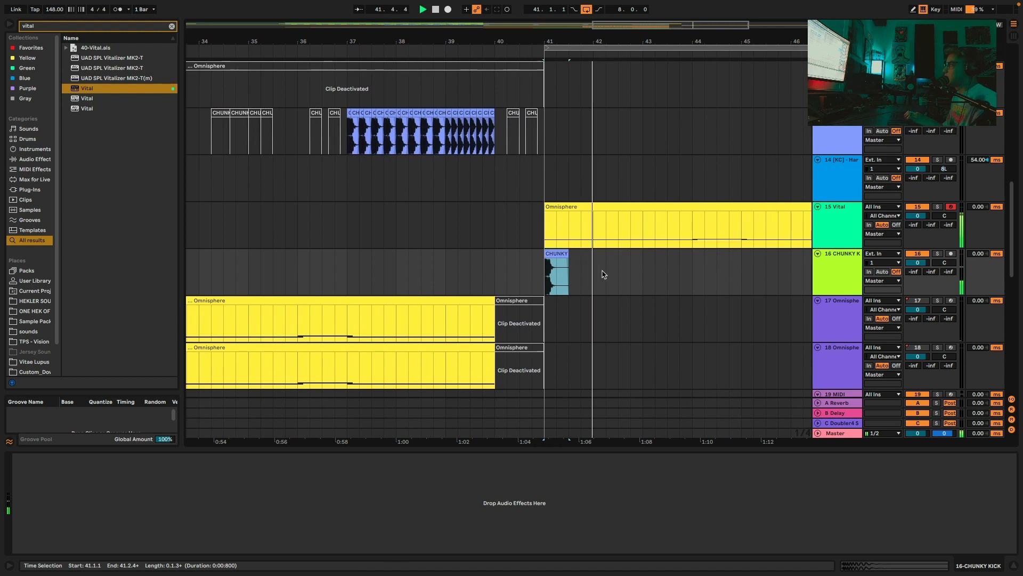
pyautogui.moveTo(601, 275); pyautogui.dragTo(577, 270)
pyautogui.hotkey('ctrl', 'd')
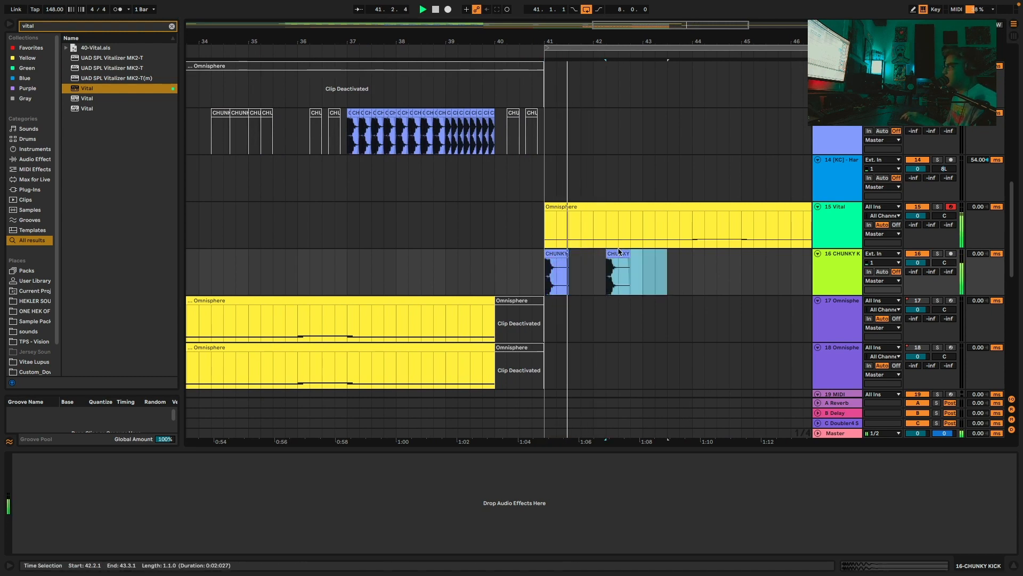
pyautogui.hotkey('ctrl', 'd')
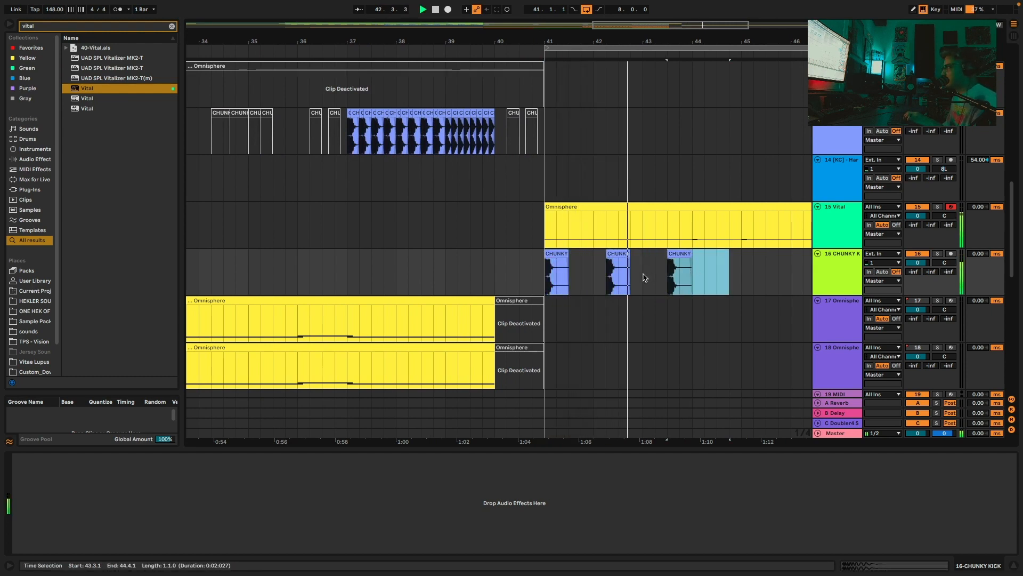
# Move the third kick to 43.1.1 and place a fourth copy at 44.1.1
pyautogui.click(676, 253)
pyautogui.moveTo(676, 252); pyautogui.dragTo(653, 267)
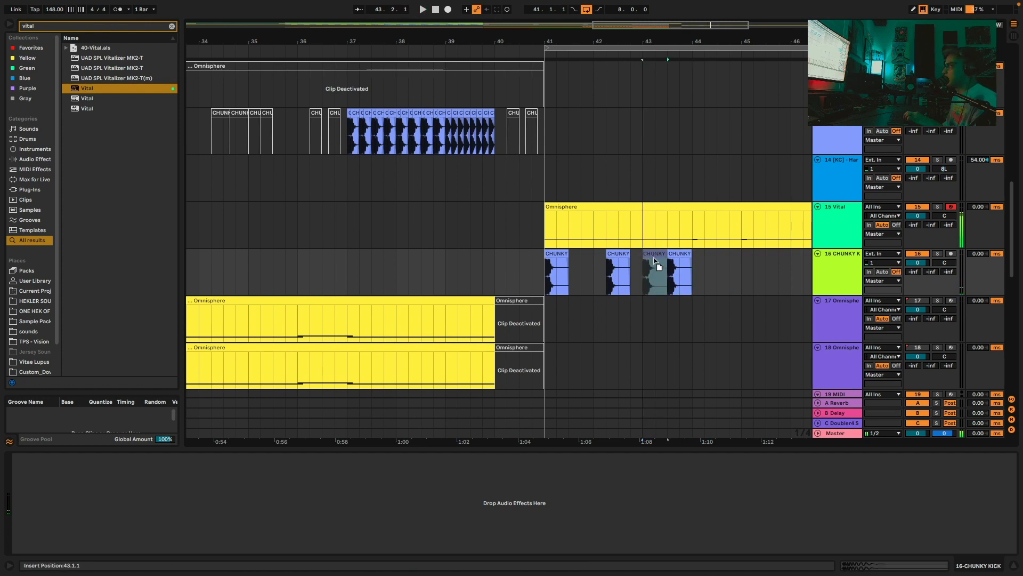
pyautogui.hotkey('ctrl', 'd')
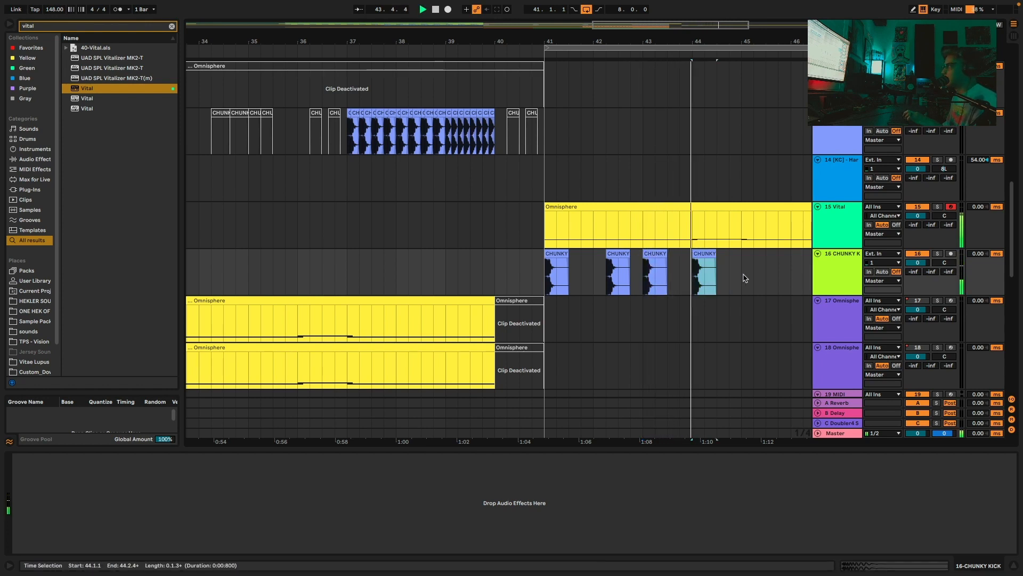
# Duplicate the four-bar kick pattern from bars 41–44 so the copy starts at bar 45
pyautogui.moveTo(743, 278); pyautogui.dragTo(552, 262)
pyautogui.press('super+d')
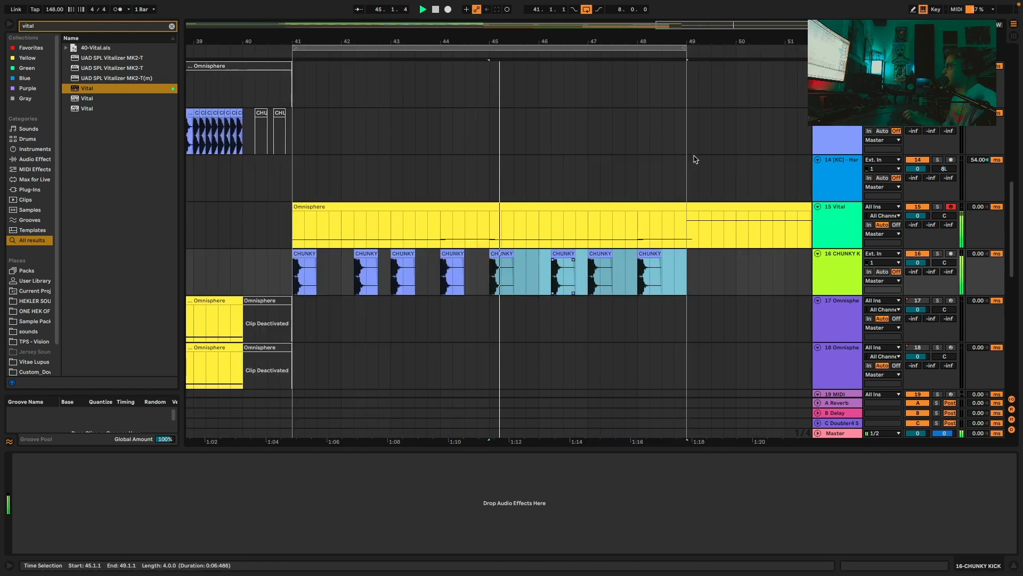
pyautogui.moveTo(588, 42); pyautogui.dragTo(646, 21)
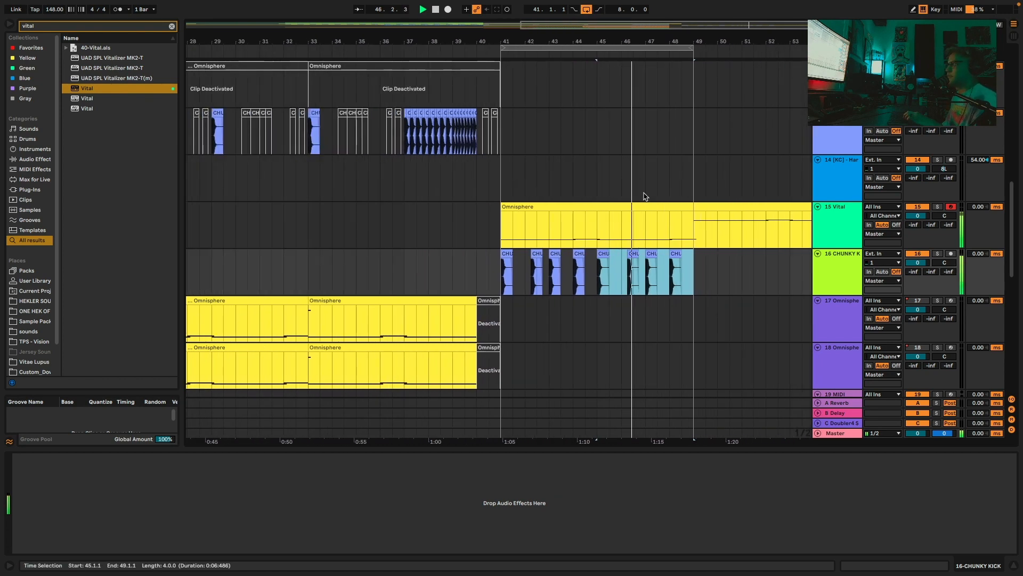
# Search the audio effects for "comp" and add a Compressor after Vital on track 15
pyautogui.click(826, 225)
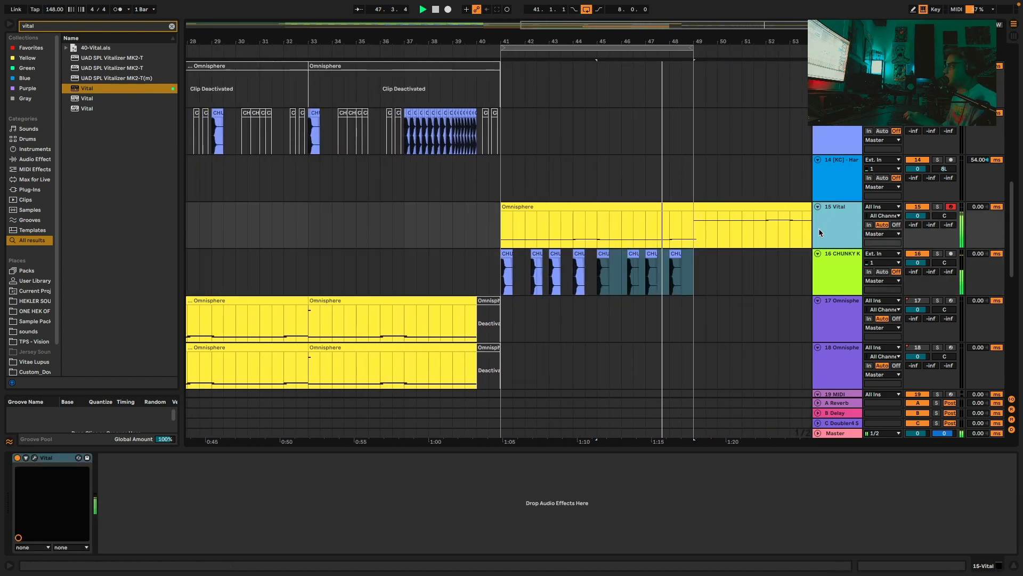
pyautogui.click(44, 25)
pyautogui.write('comp')
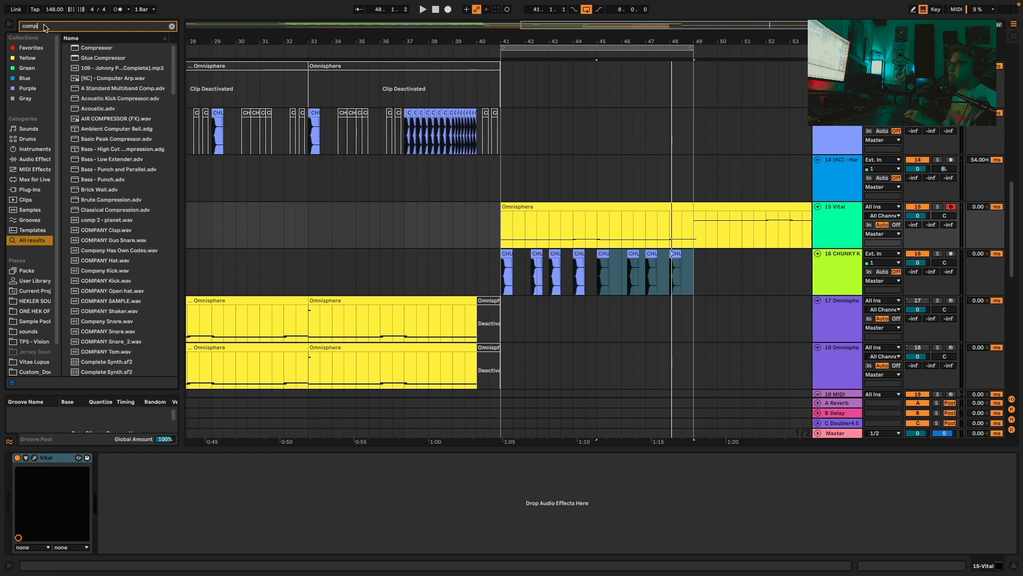
pyautogui.click(33, 159)
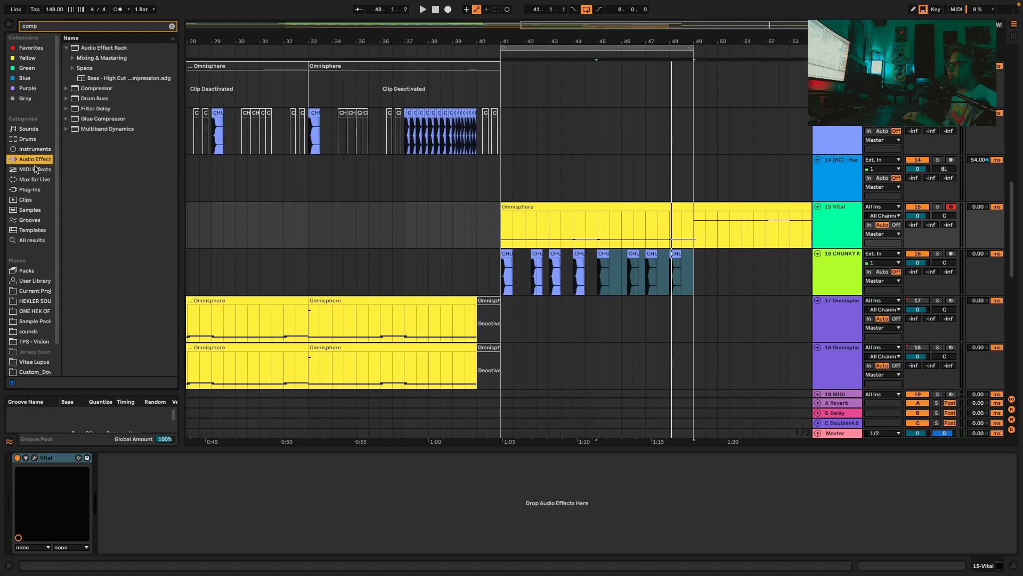
pyautogui.doubleClick(84, 89)
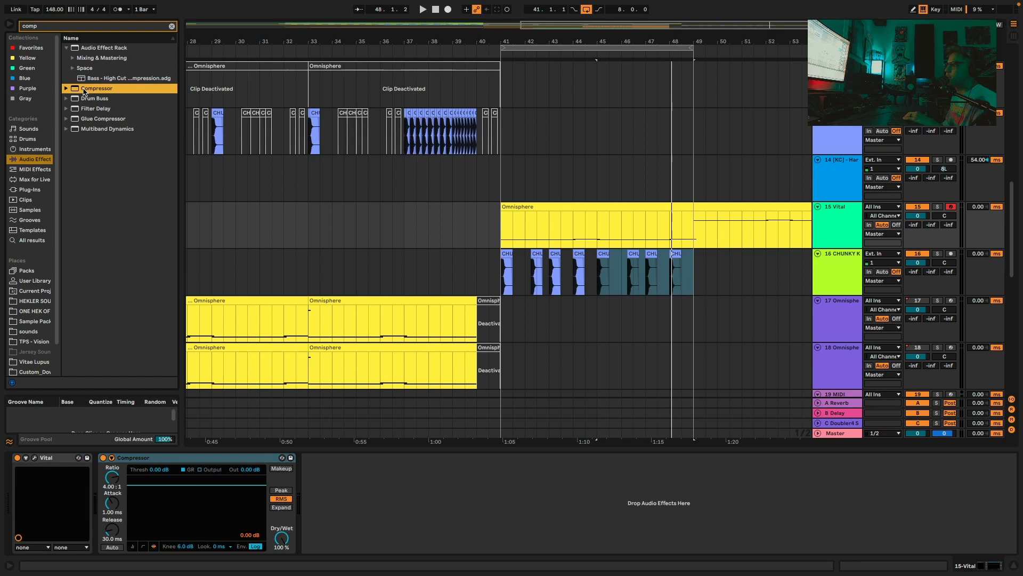
# Enable the compressor's sidechain from 16-CHUNKY KICK with its EQ on and 24 dB gain, and play the loop
pyautogui.click(112, 457)
pyautogui.click(119, 483)
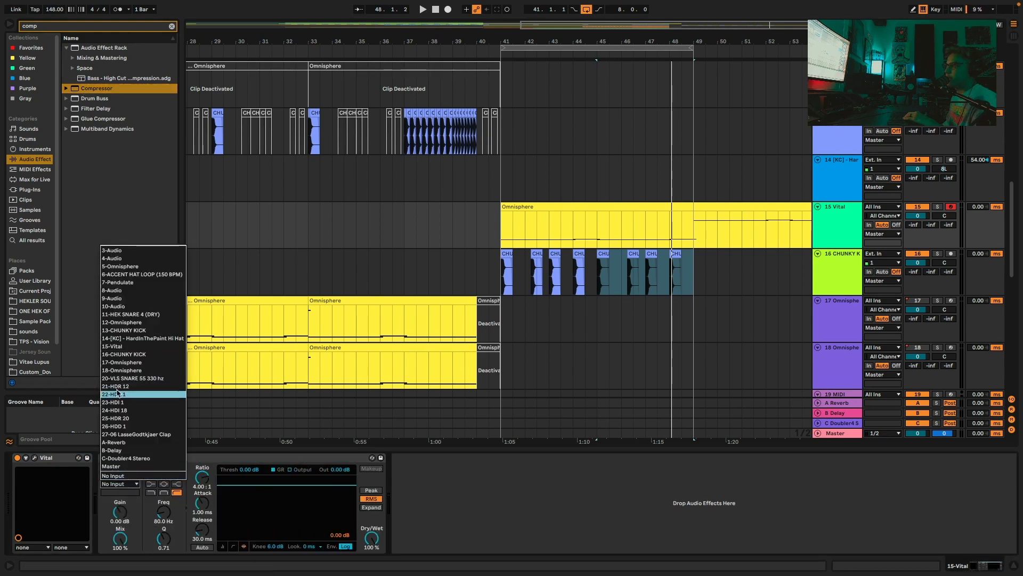
pyautogui.click(129, 354)
pyautogui.press('space')
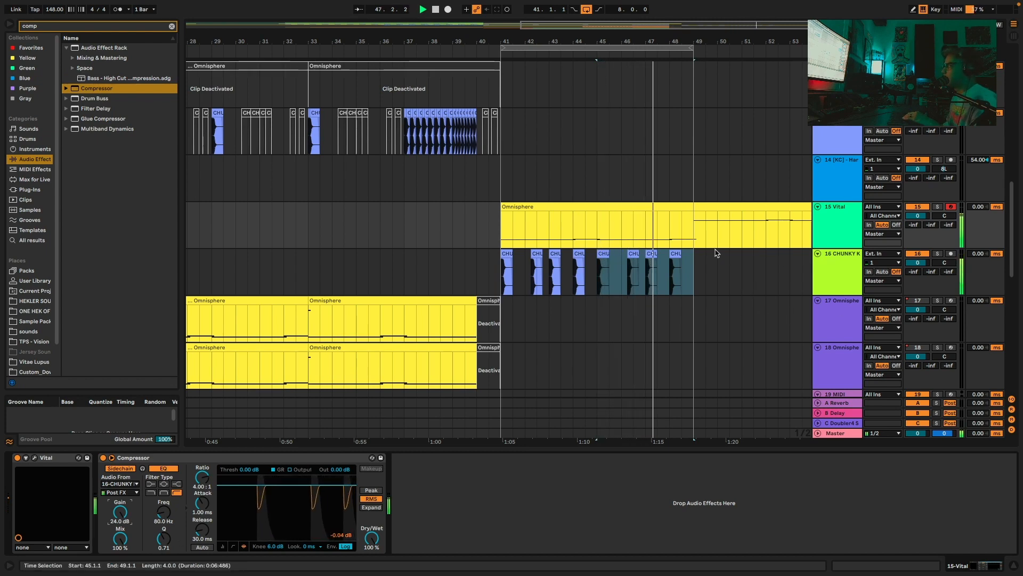
# Copy a VLS_SNARE clip, insert an audio track below 16-CHUNKY KICK and paste the snare at bar 42
pyautogui.scroll(3, 521, 198)
pyautogui.scroll(-10, 522, 197)
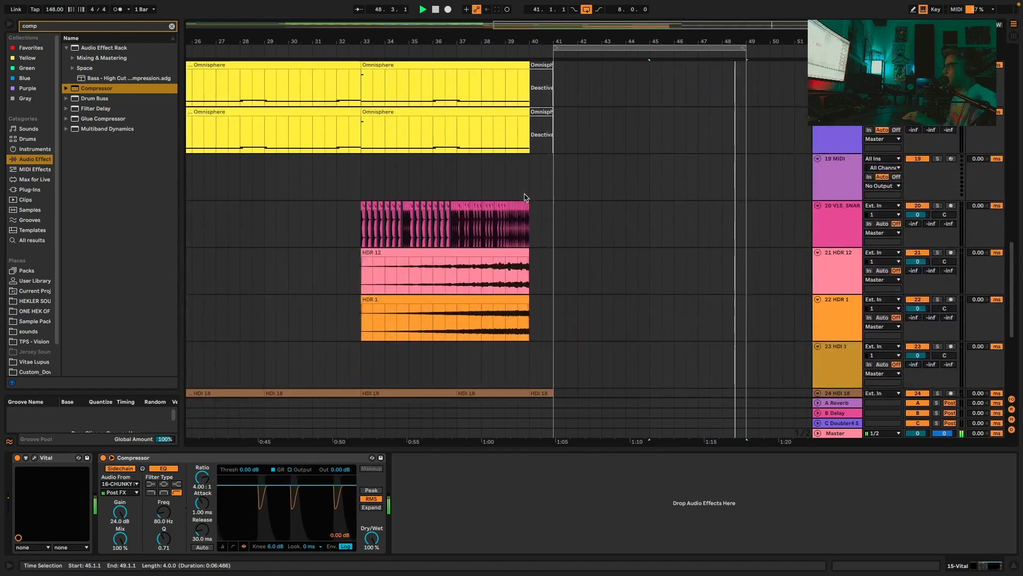
pyautogui.click(362, 208)
pyautogui.scroll(5, 715, 201)
pyautogui.rightClick(834, 261)
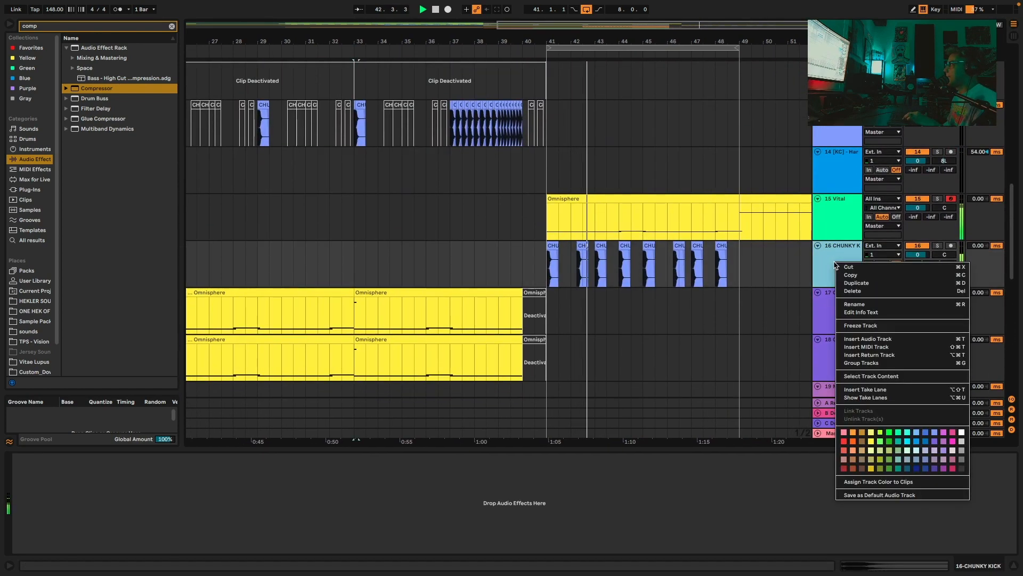
pyautogui.click(883, 339)
pyautogui.click(572, 322)
pyautogui.press('space')
pyautogui.press('super+v')
# Move the pasted snare clip back to the third beat of bar 41
pyautogui.moveTo(595, 317); pyautogui.dragTo(547, 302)
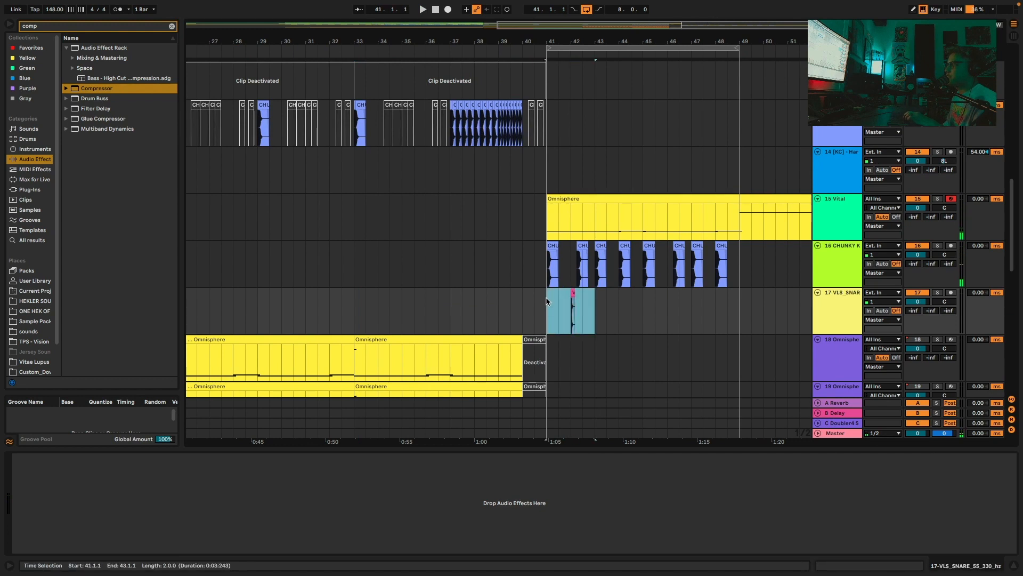
pyautogui.moveTo(554, 43); pyautogui.dragTo(587, 178)
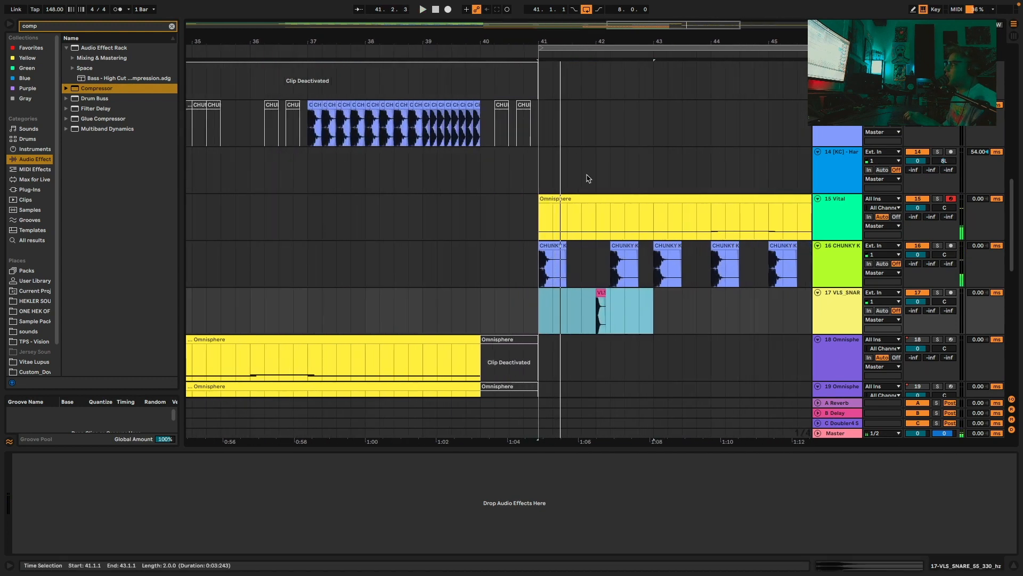
pyautogui.click(601, 292)
pyautogui.moveTo(600, 297); pyautogui.dragTo(581, 309)
# Select bar 41 on the new snare track and duplicate it bar by bar through bar 48 during playback
pyautogui.moveTo(596, 307); pyautogui.dragTo(539, 292)
pyautogui.press('space')
pyautogui.press('super+d')
pyautogui.press('super+d')
pyautogui.press('super+d')
pyautogui.press('super+d')
pyautogui.press('super+d')
pyautogui.press('super+d')
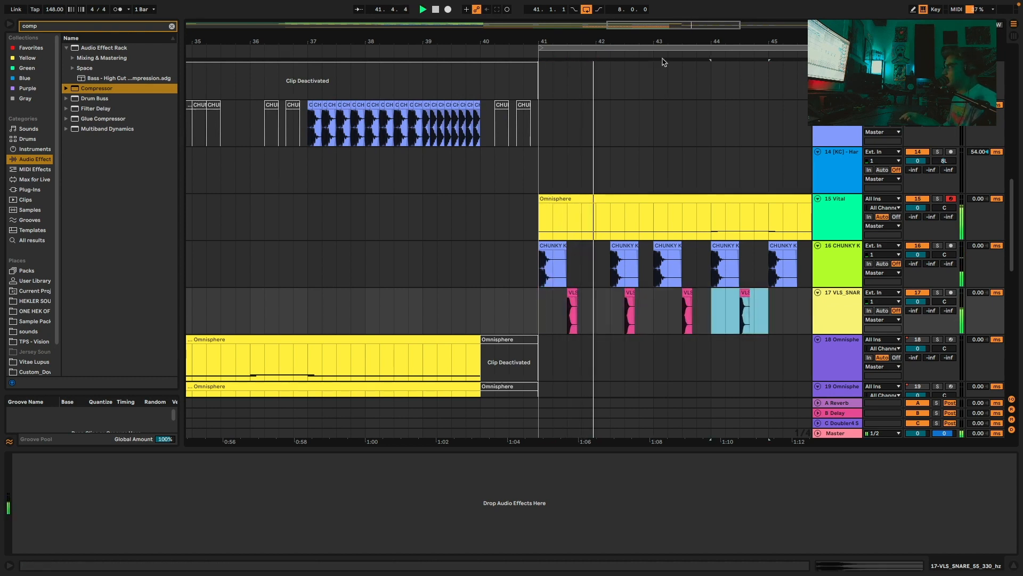
pyautogui.moveTo(660, 41); pyautogui.dragTo(660, 5)
pyautogui.press('super+d')
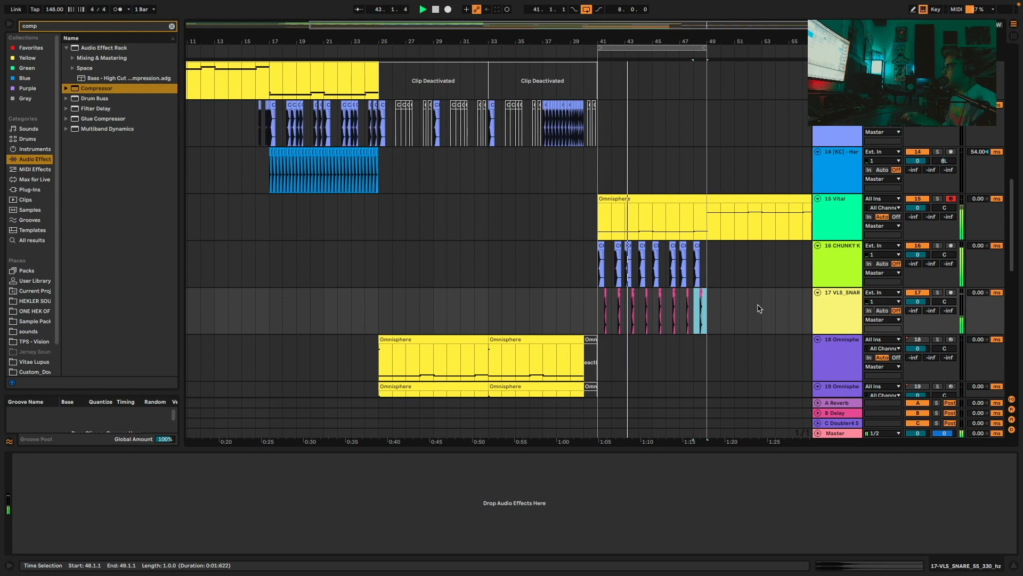
# Open the bass clip at bar 41 on the 15 Vital track for note editing and play it
pyautogui.scroll(-3, 759, 304)
pyautogui.scroll(-2, 759, 308)
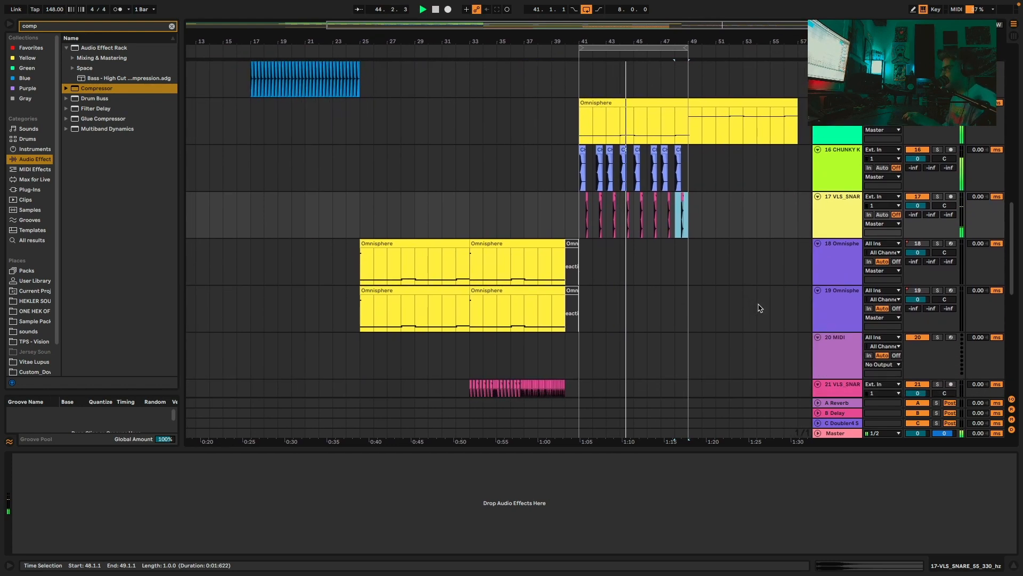
pyautogui.moveTo(621, 41); pyautogui.dragTo(622, 80)
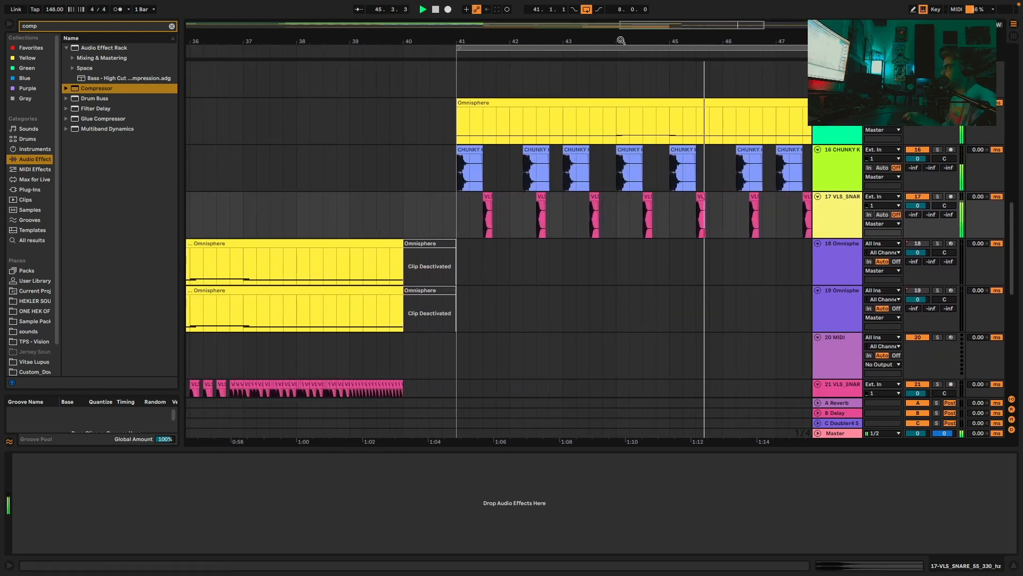
pyautogui.doubleClick(557, 101)
pyautogui.press('space')
pyautogui.press('space')
pyautogui.press('space')
pyautogui.press('space')
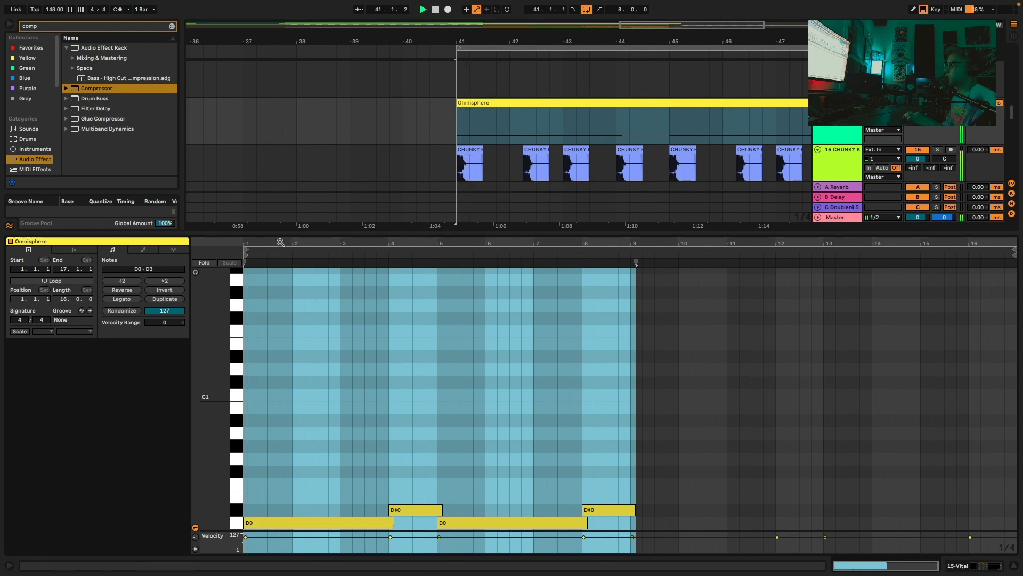
pyautogui.moveTo(282, 243); pyautogui.dragTo(281, 265)
pyautogui.press('space')
pyautogui.press('space')
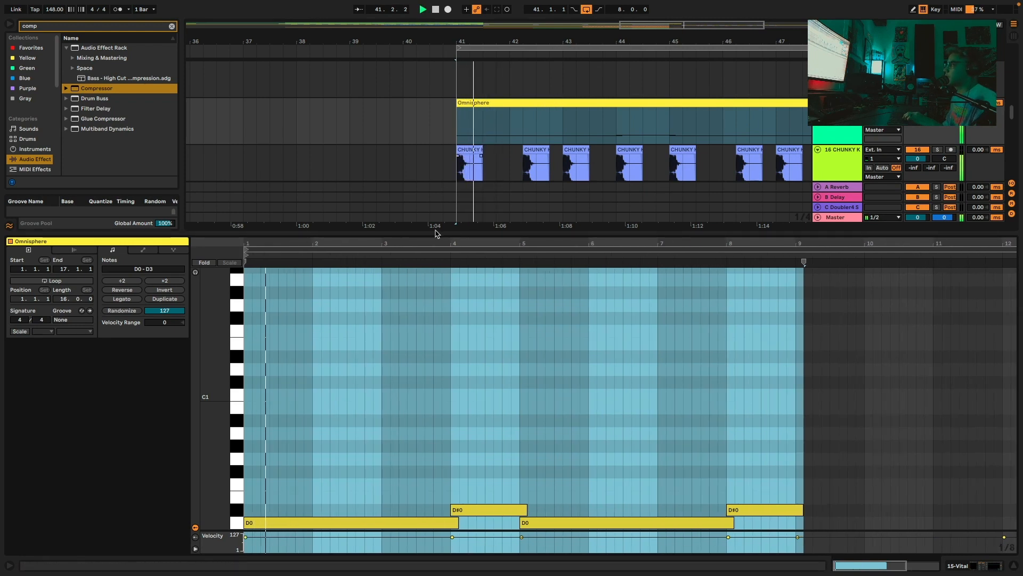
# Shorten the first D0 note to end at 2.3.1 and delete the D#0 note at bar 4
pyautogui.moveTo(458, 523); pyautogui.dragTo(376, 524)
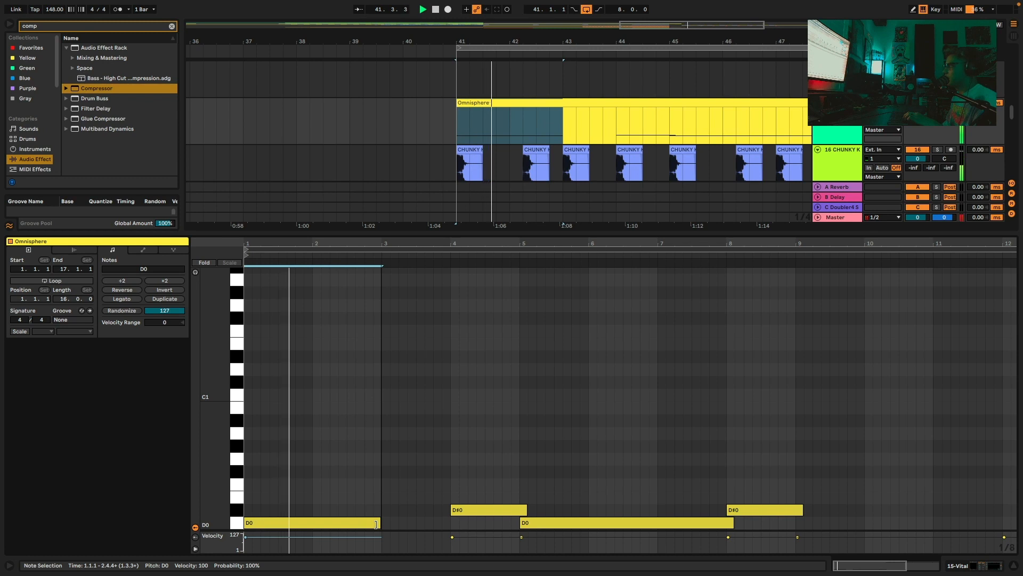
pyautogui.moveTo(376, 523); pyautogui.dragTo(347, 524)
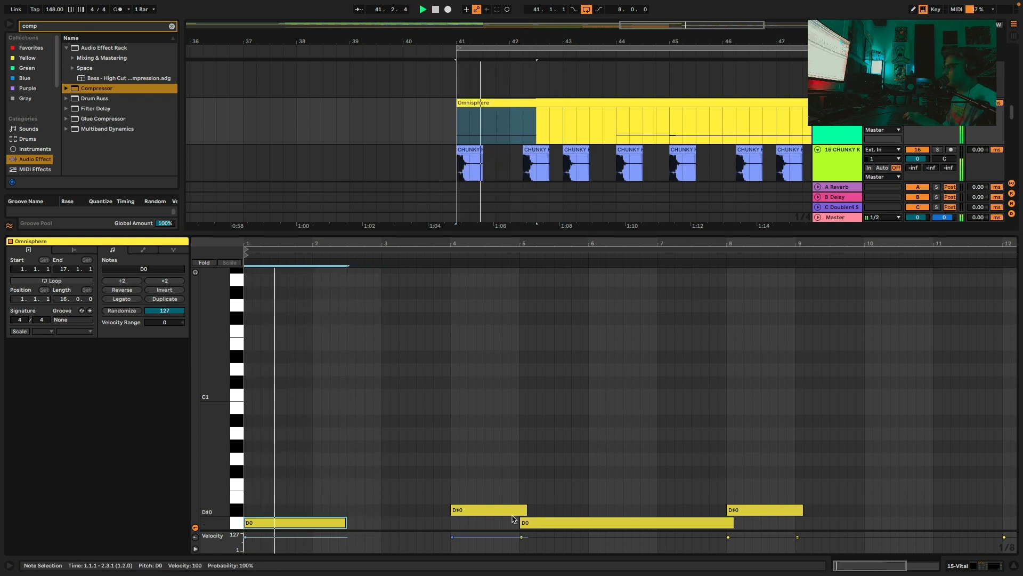
pyautogui.click(475, 513)
pyautogui.press('Delete')
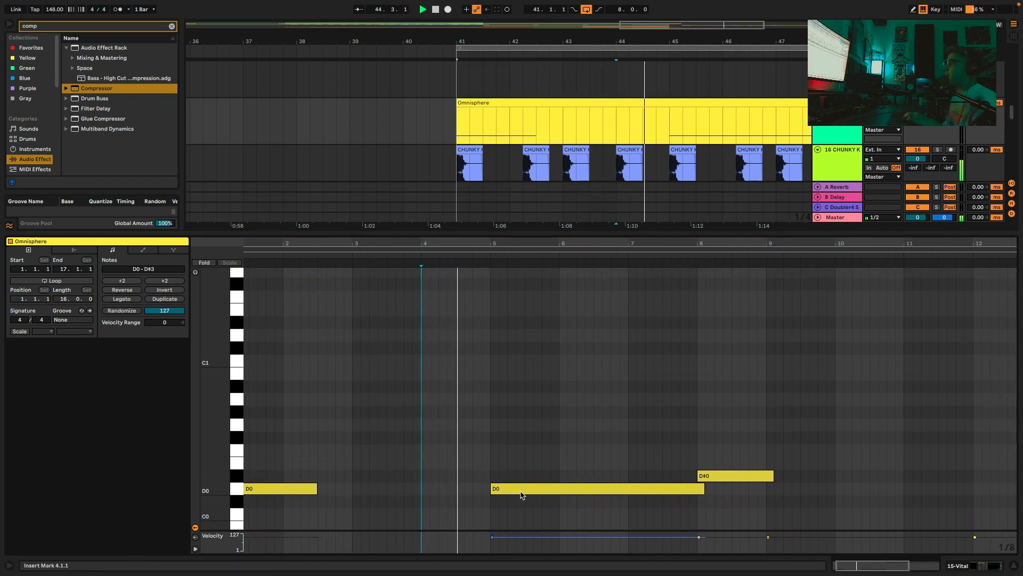
# Duplicate bars 41–44 of the edited bass clip so the copy starts at bar 45
pyautogui.moveTo(665, 139); pyautogui.dragTo(457, 128)
pyautogui.hotkey('ctrl', 'd')
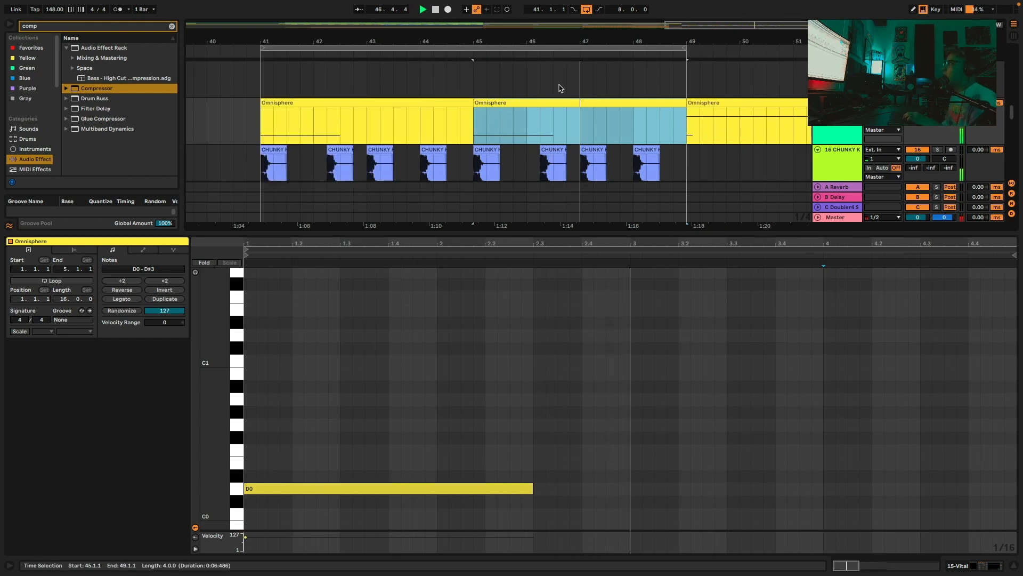
pyautogui.moveTo(559, 41); pyautogui.dragTo(560, 22)
# Duplicate the 15 Vital track and move the copy's first four-bar clip to start at bar 43
pyautogui.scroll(-1, 526, 127)
pyautogui.scroll(-1, 525, 126)
pyautogui.moveTo(579, 233); pyautogui.dragTo(602, 447)
pyautogui.scroll(1, 651, 222)
pyautogui.rightClick(852, 120)
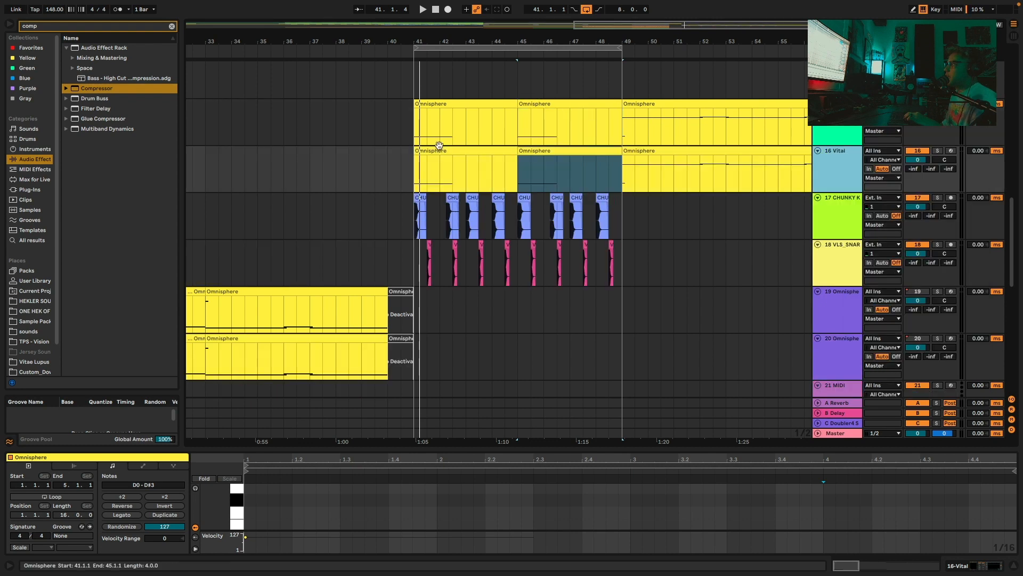
pyautogui.moveTo(435, 149); pyautogui.dragTo(482, 151)
pyautogui.click(419, 160)
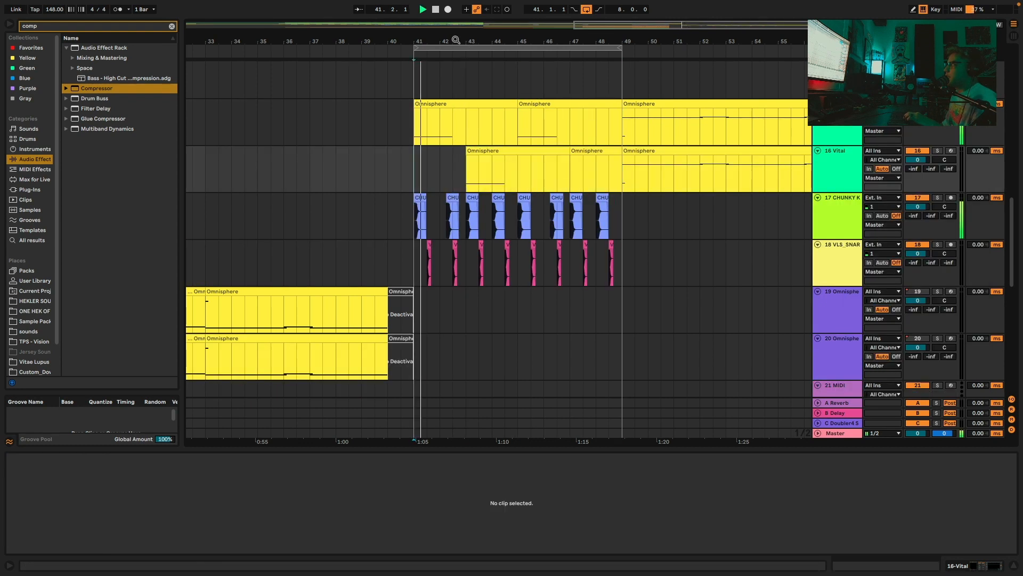
# Open Vital on track 16, assign LFO 1 to OSC 1's level and lower that base level fully
pyautogui.moveTo(456, 40); pyautogui.dragTo(469, 111)
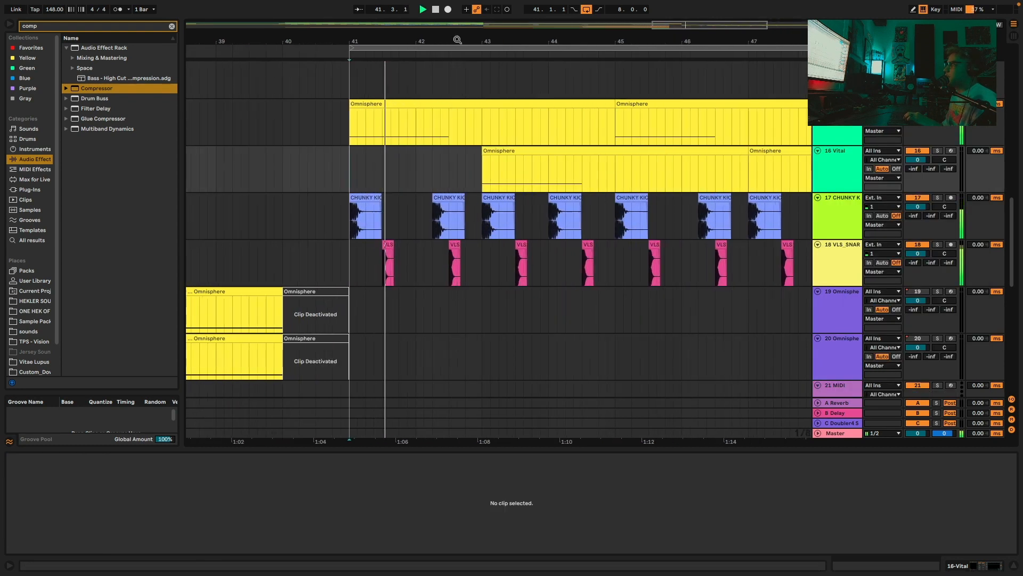
pyautogui.click(501, 150)
pyautogui.hotkey('shift', 'Tab')
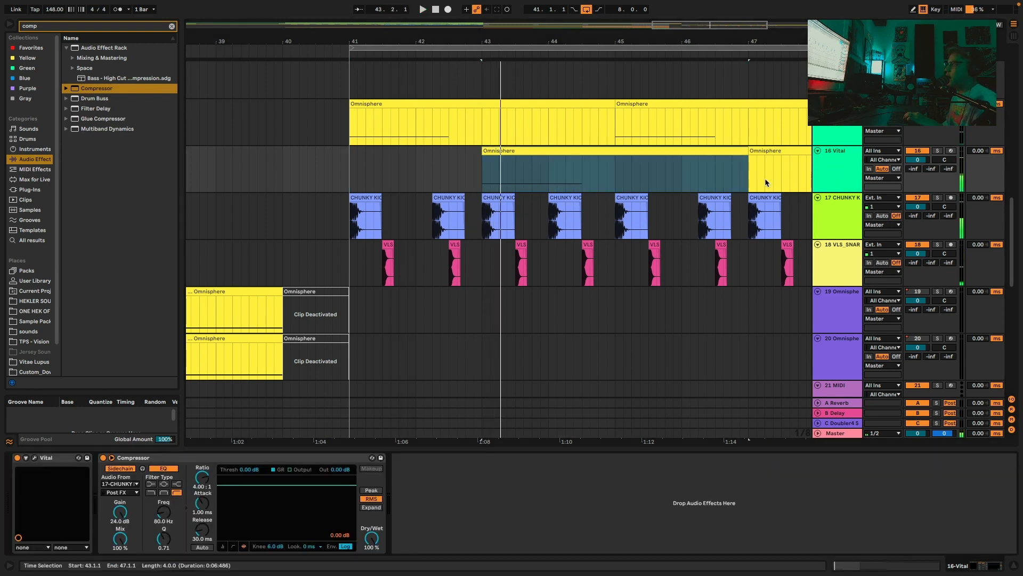
pyautogui.click(559, 151)
pyautogui.click(35, 459)
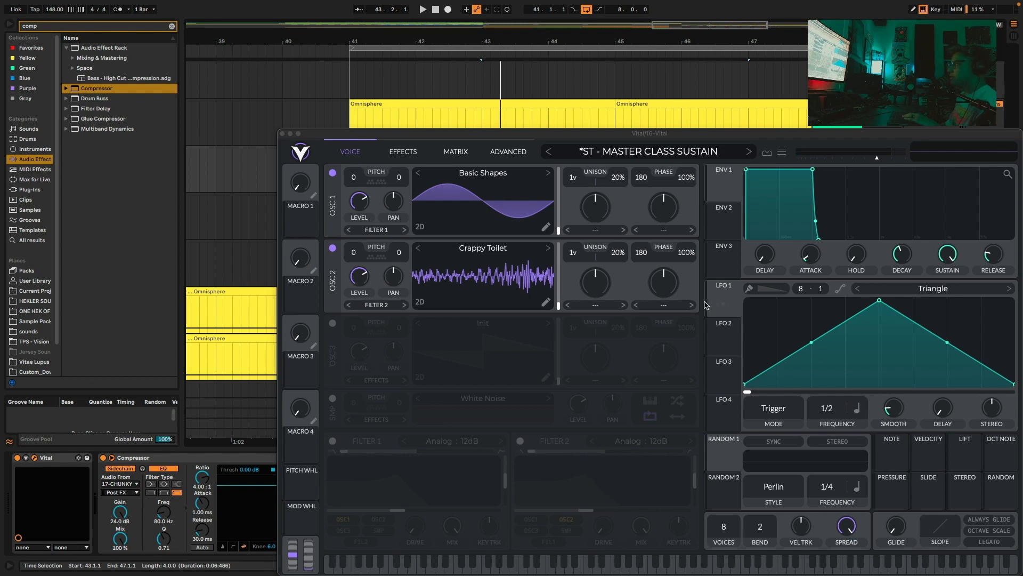
pyautogui.moveTo(725, 305); pyautogui.dragTo(354, 217)
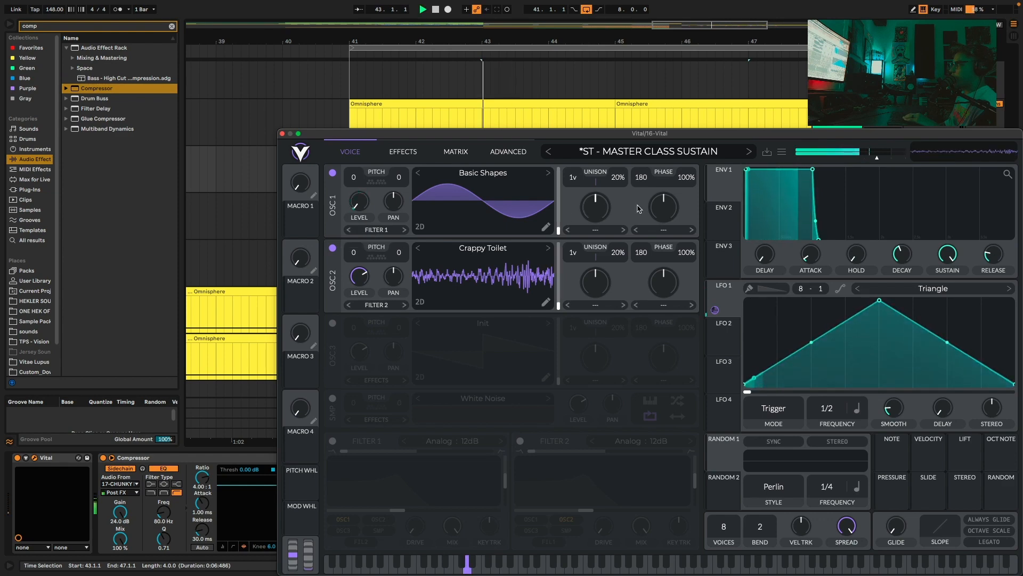
# Solo the 16 Vital track, moving the synth window out of the way and back
pyautogui.moveTo(895, 138); pyautogui.dragTo(894, 268)
pyautogui.click(583, 152)
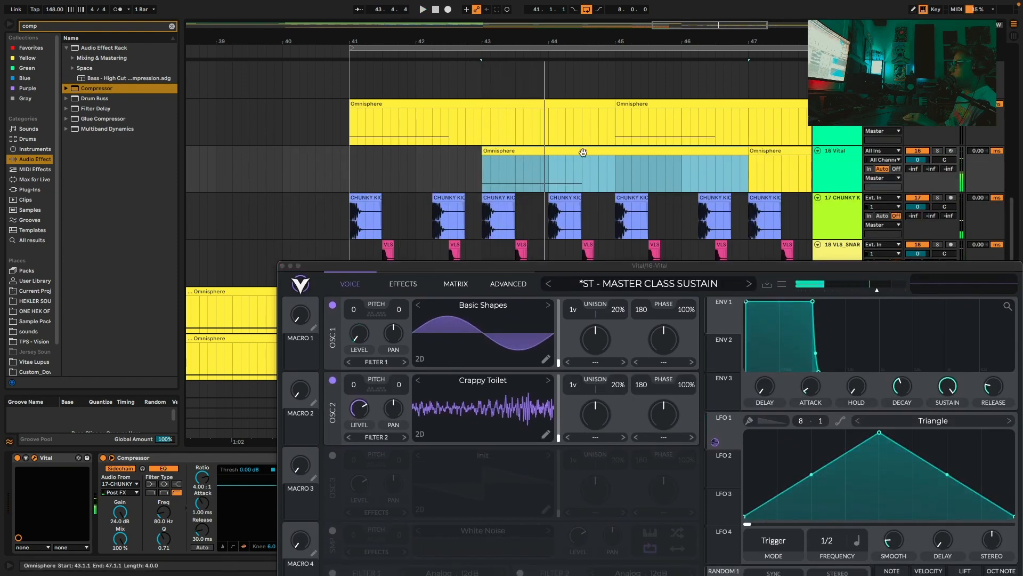
pyautogui.click(937, 150)
pyautogui.moveTo(583, 265); pyautogui.dragTo(581, 132)
# Assign LFO 1 to OSC 2's level with the base level at 0.000 and the modulation amount about 0.73
pyautogui.press('space')
pyautogui.moveTo(720, 304); pyautogui.dragTo(362, 278)
pyautogui.moveTo(362, 277); pyautogui.dragTo(365, 373)
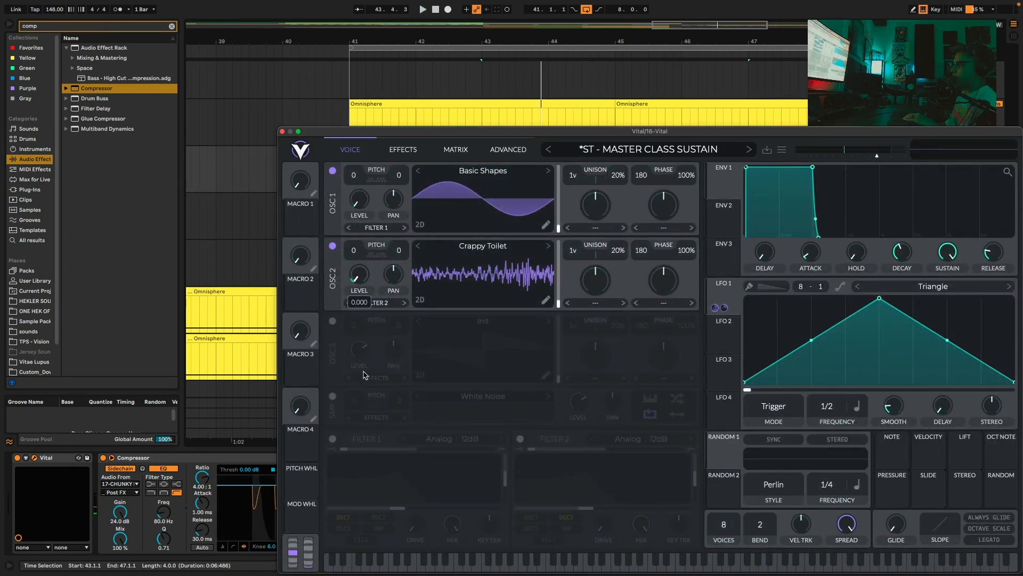
pyautogui.moveTo(360, 302)
pyautogui.moveTo(360, 302); pyautogui.dragTo(360, 283)
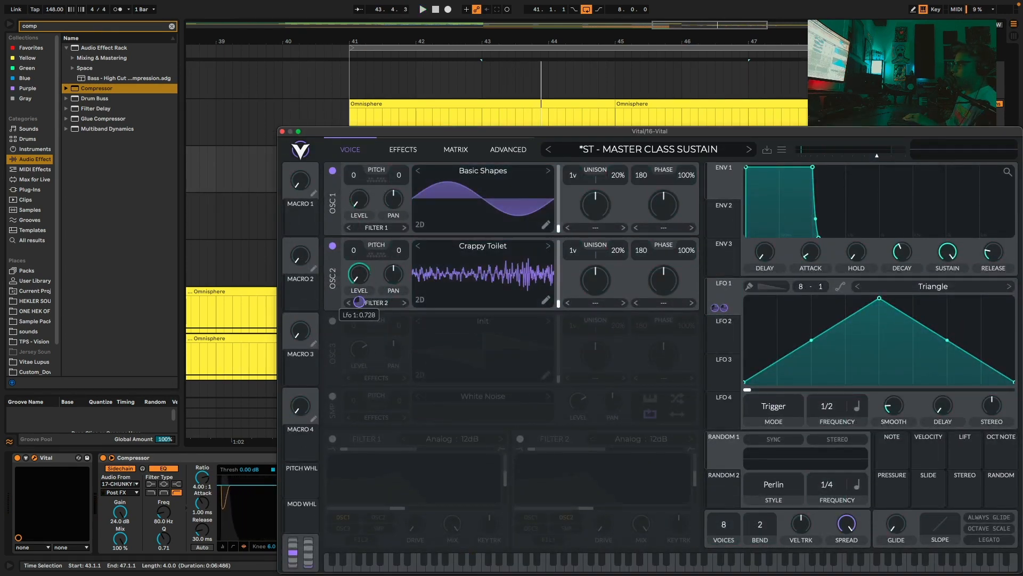
pyautogui.press('space')
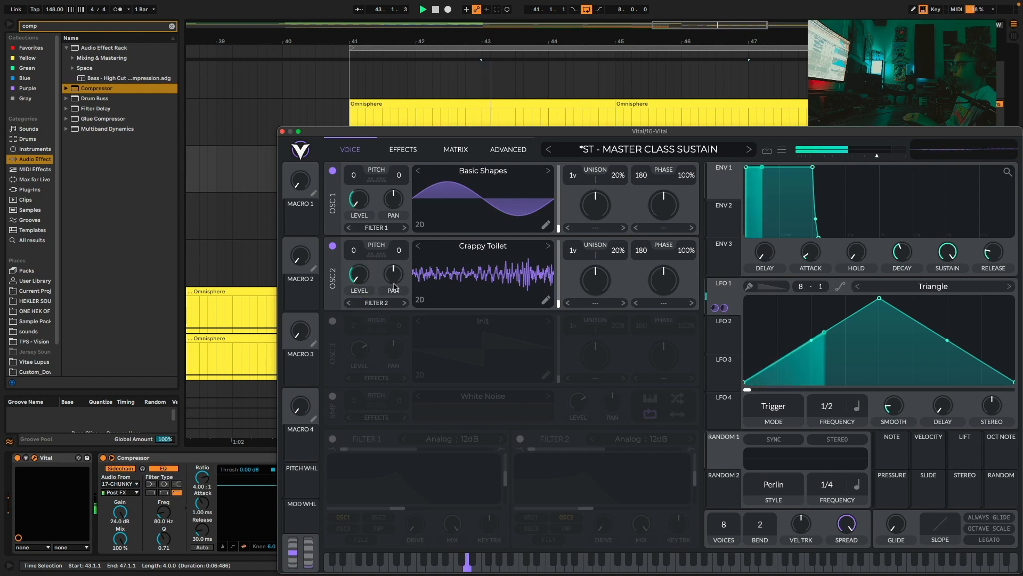
# Set LFO 1 to tempo triplets at 1/8 and reshape its triangle into an early peak with a curved decay
pyautogui.moveTo(883, 302); pyautogui.dragTo(831, 285)
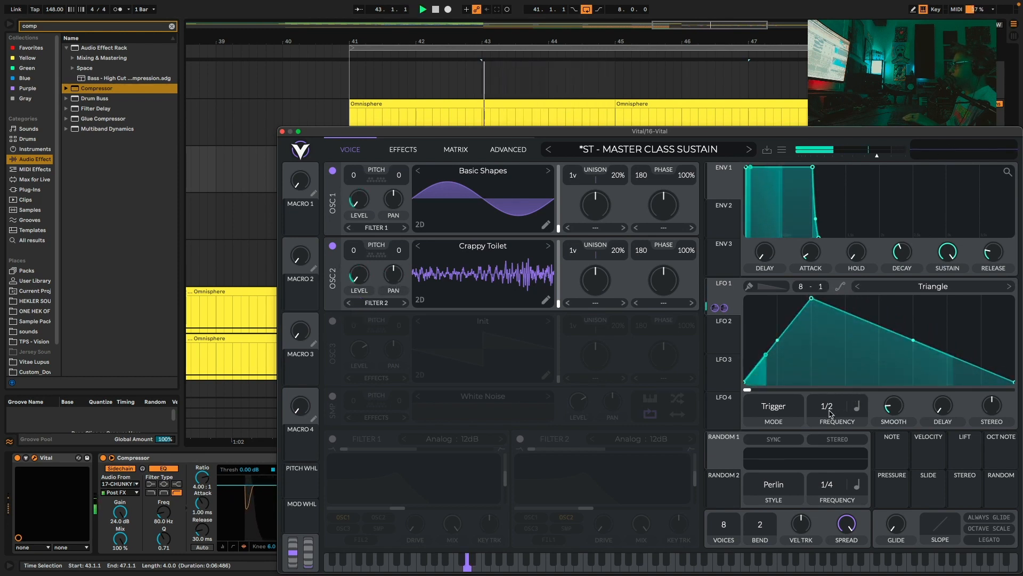
pyautogui.click(857, 407)
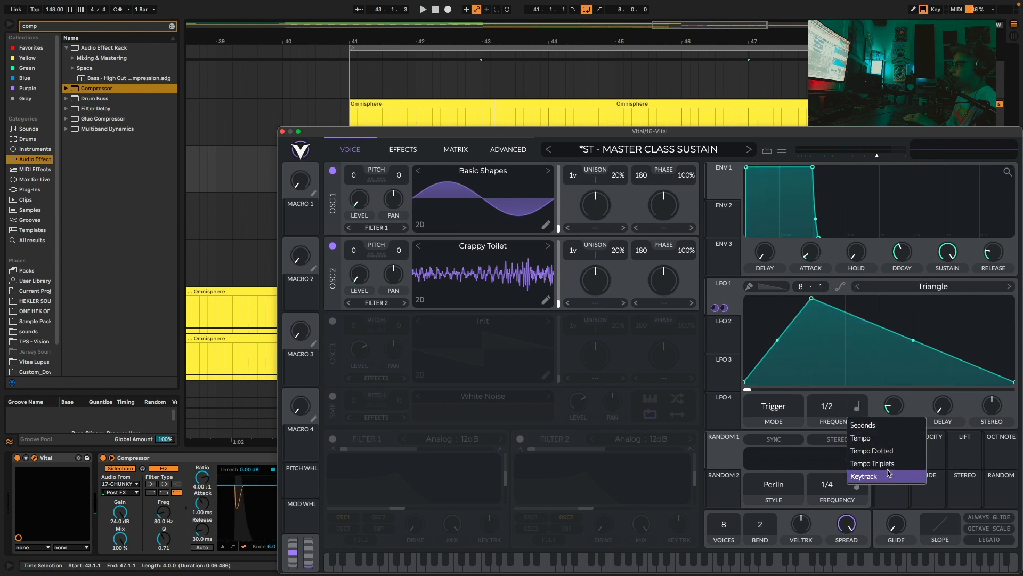
pyautogui.click(872, 463)
pyautogui.press('space')
pyautogui.moveTo(825, 407); pyautogui.dragTo(826, 397)
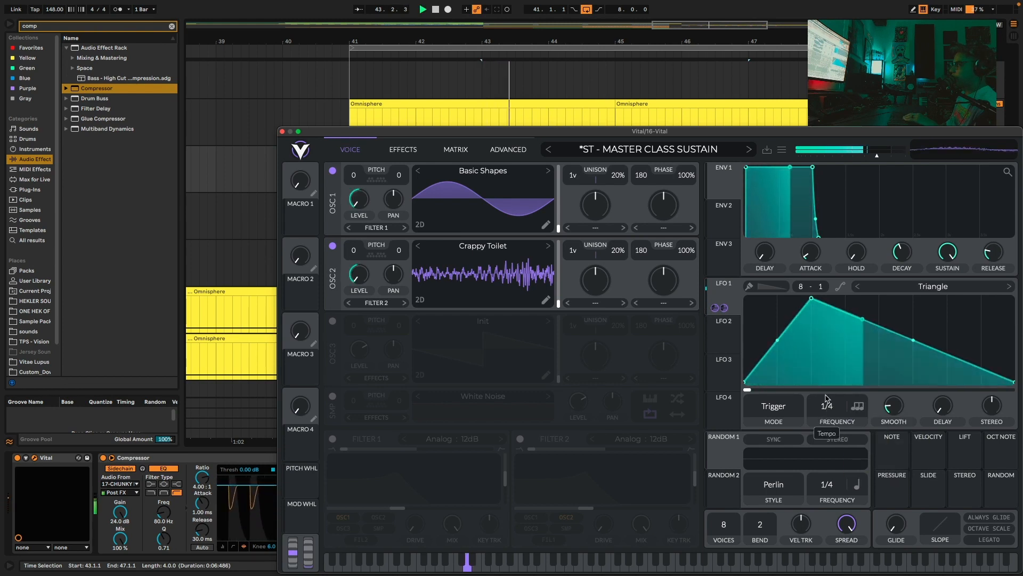
pyautogui.moveTo(913, 340); pyautogui.dragTo(915, 369)
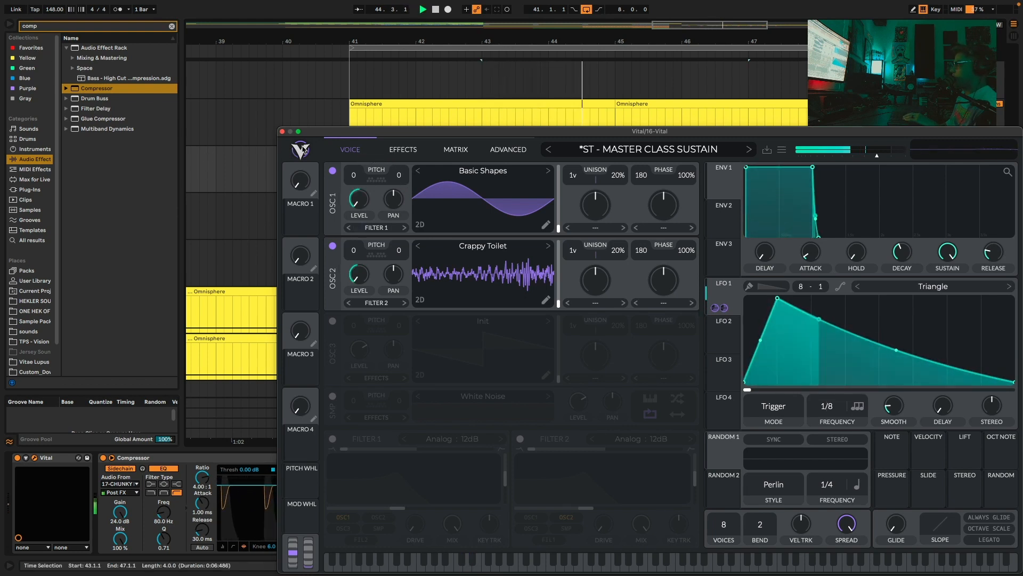
# Enable Vital's Multiband compressor and Soft Clip distortion effects and audition the sound
pyautogui.click(395, 151)
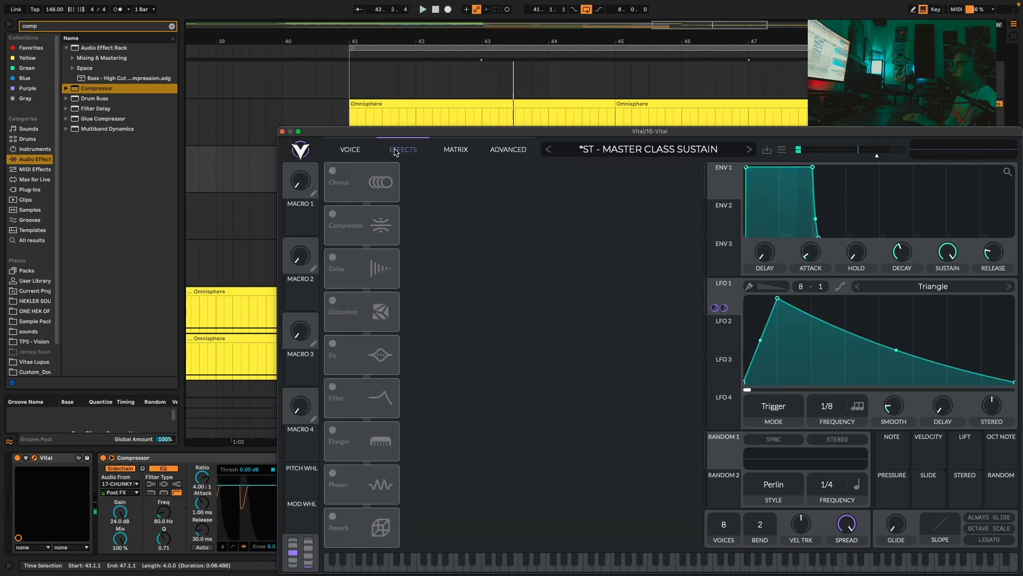
pyautogui.click(332, 215)
pyautogui.press('space')
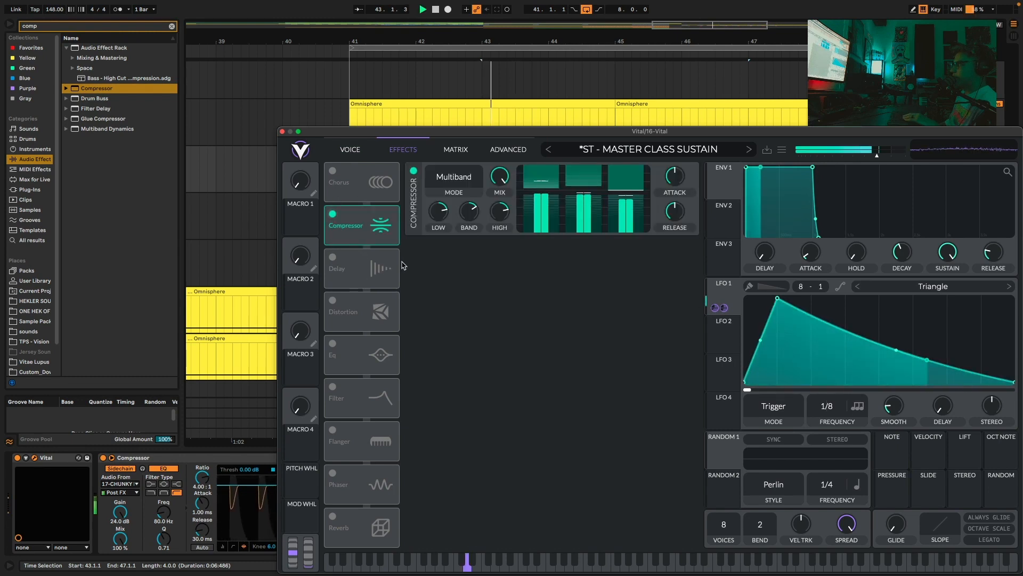
pyautogui.click(333, 299)
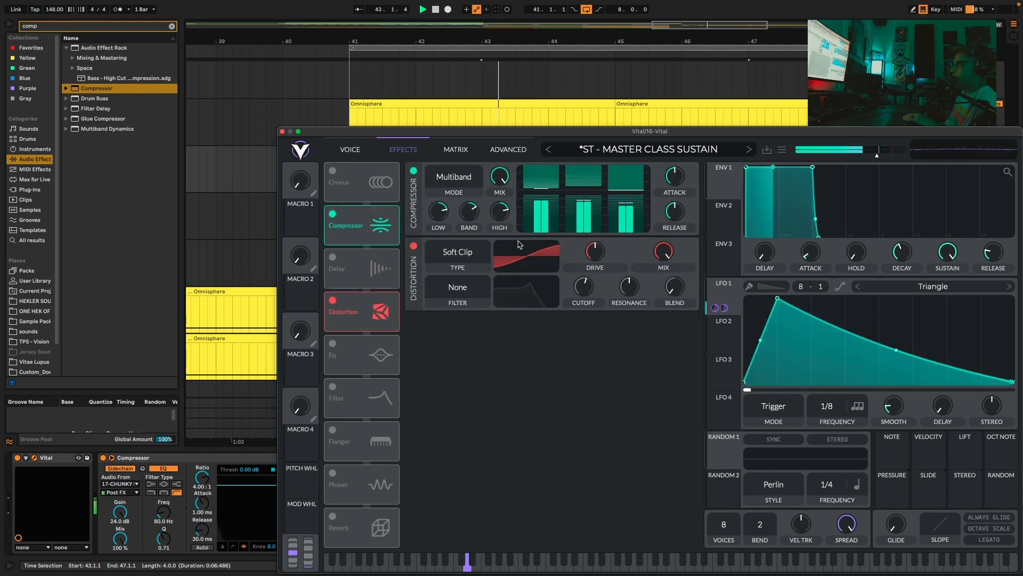
pyautogui.press('space')
pyautogui.press('space')
# Assign LFO 1 to the distortion's Drive with a modulation amount of about 43.31 and audition it
pyautogui.moveTo(722, 304); pyautogui.dragTo(594, 269)
pyautogui.press('space')
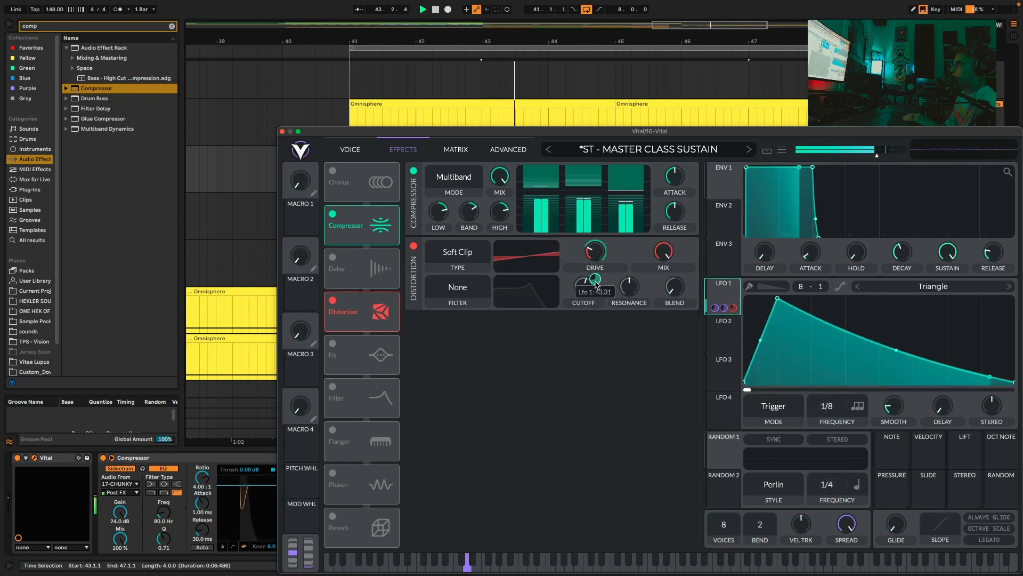
pyautogui.press('space')
pyautogui.press('space')
pyautogui.moveTo(597, 252)
pyautogui.press('space')
pyautogui.press('space')
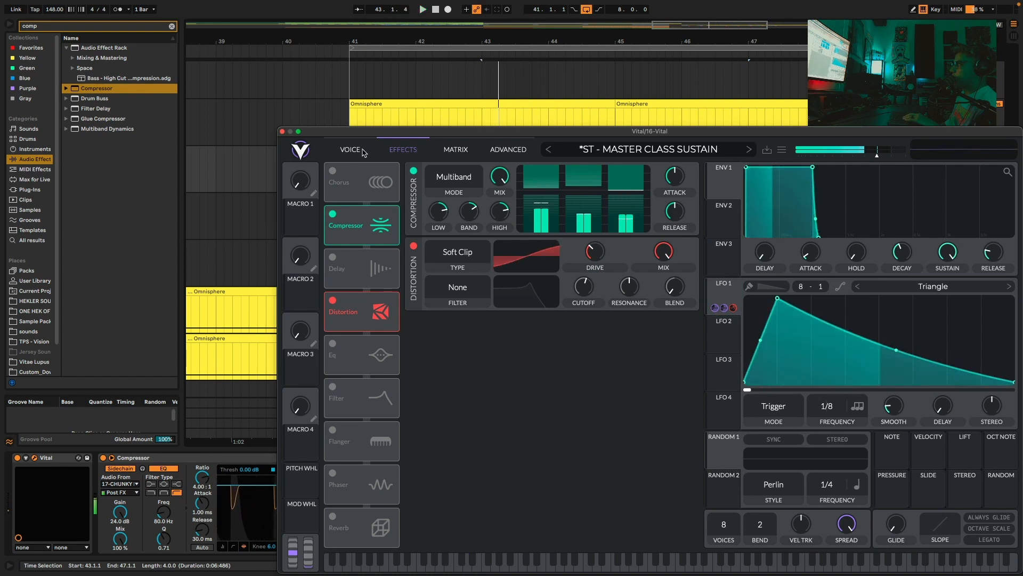
# Set OSC 2's Crappy Toilet wavetable frame to about 96 and switch its display to 3D
pyautogui.click(360, 151)
pyautogui.press('space')
pyautogui.press('space')
pyautogui.press('space')
pyautogui.press('space')
pyautogui.moveTo(559, 305); pyautogui.dragTo(560, 278)
pyautogui.press('space')
pyautogui.press('space')
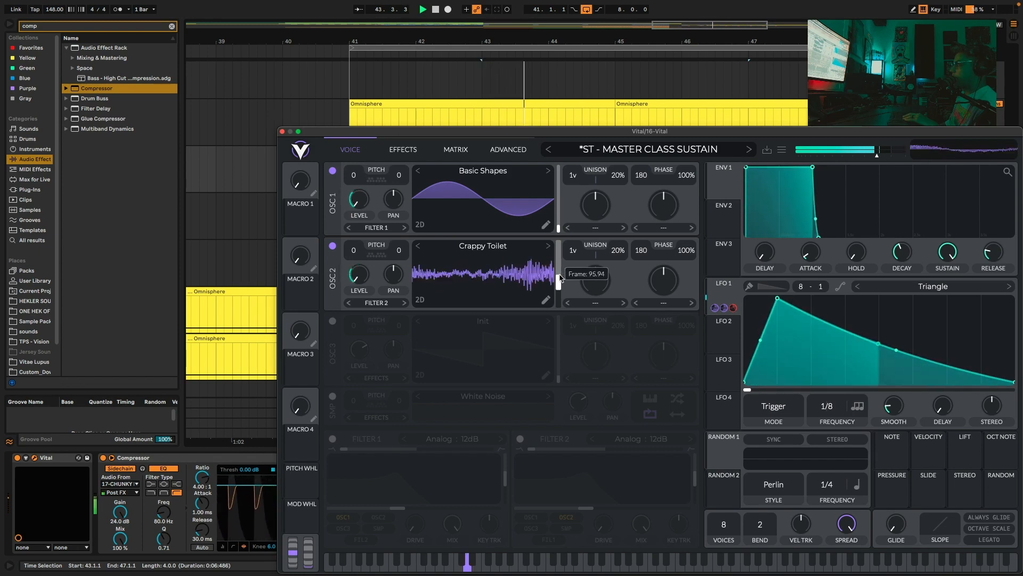
pyautogui.press('space')
pyautogui.click(492, 281)
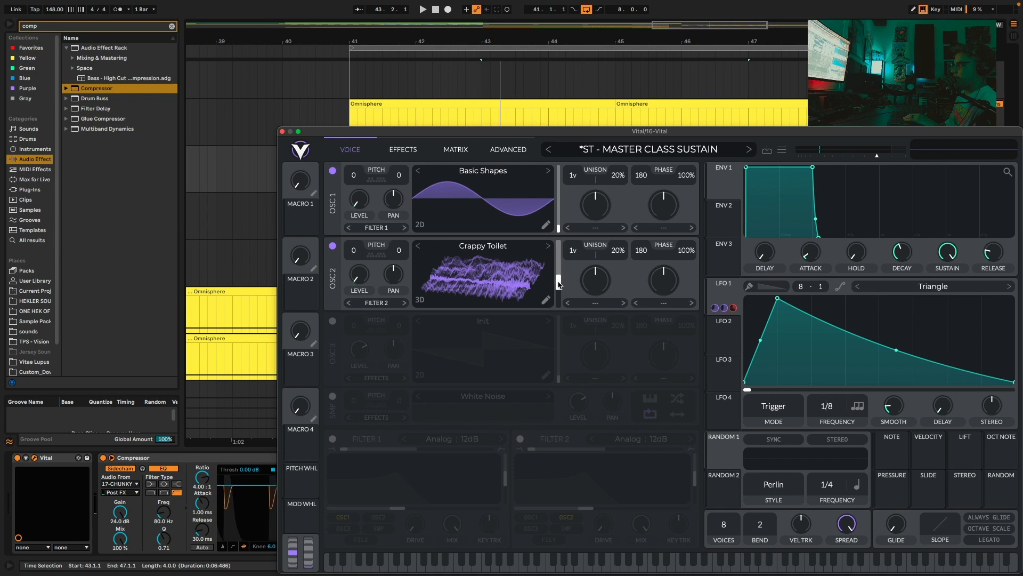
# Assign LFO 2 to OSC 2's wavetable frame with an amount of about -34.02 and audition the sound
pyautogui.press('space')
pyautogui.moveTo(560, 286)
pyautogui.mouseDown()
pyautogui.moveTo(550, 255)
pyautogui.moveTo(551, 269)
pyautogui.mouseUp()
pyautogui.moveTo(726, 339); pyautogui.dragTo(551, 276)
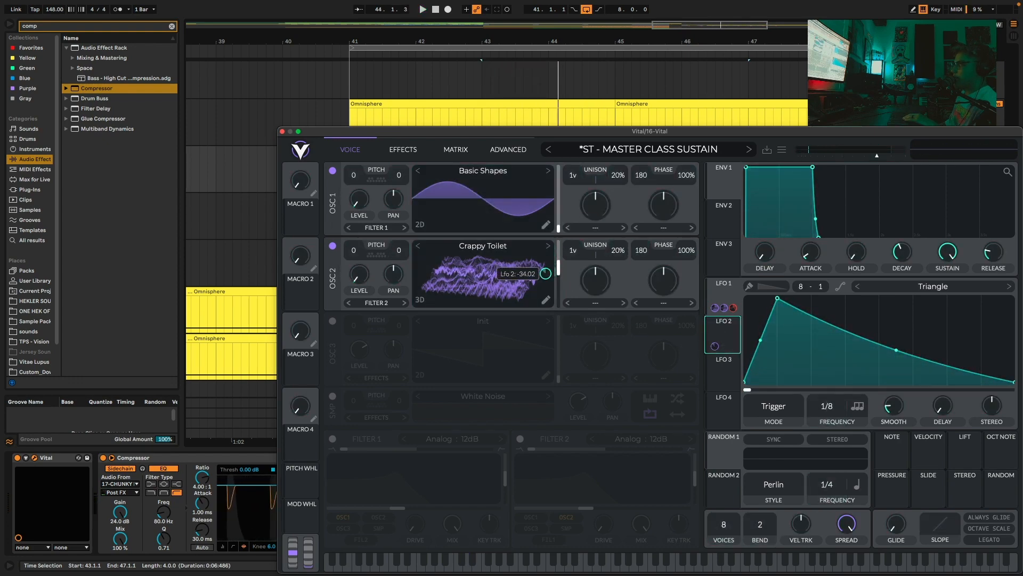
pyautogui.press('space')
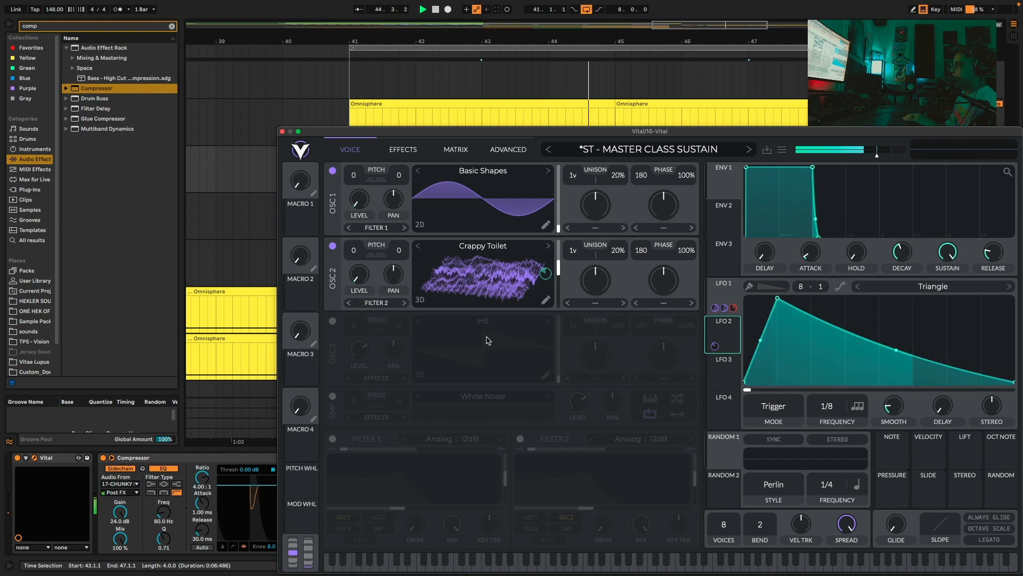
# Duplicate bar 43 of the 16 Vital clip into bar 44, and duplicate that track's bars 41–44 into bars 45–48
pyautogui.press('super+alt+p')
pyautogui.click(296, 165)
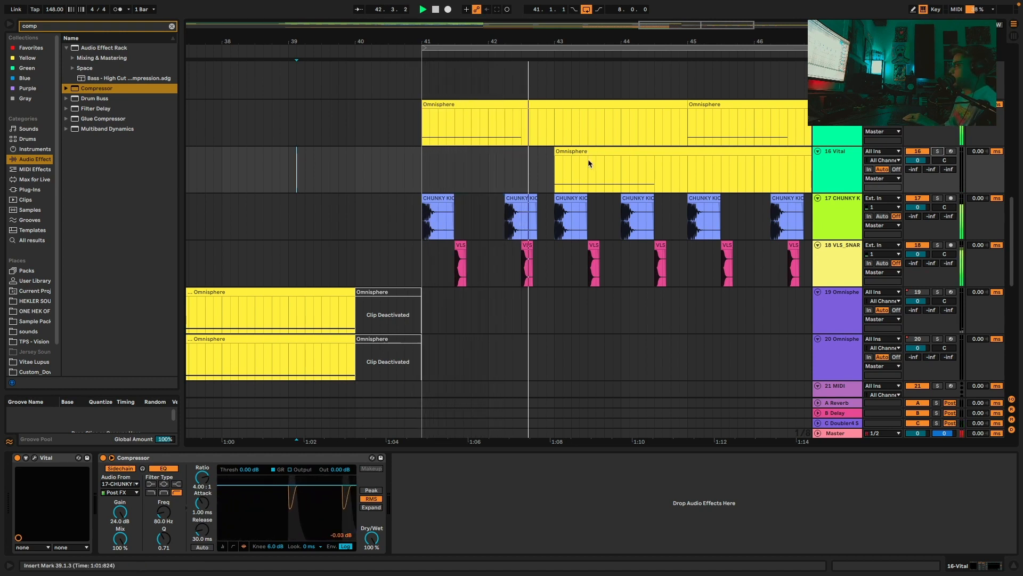
pyautogui.moveTo(552, 182); pyautogui.dragTo(592, 169)
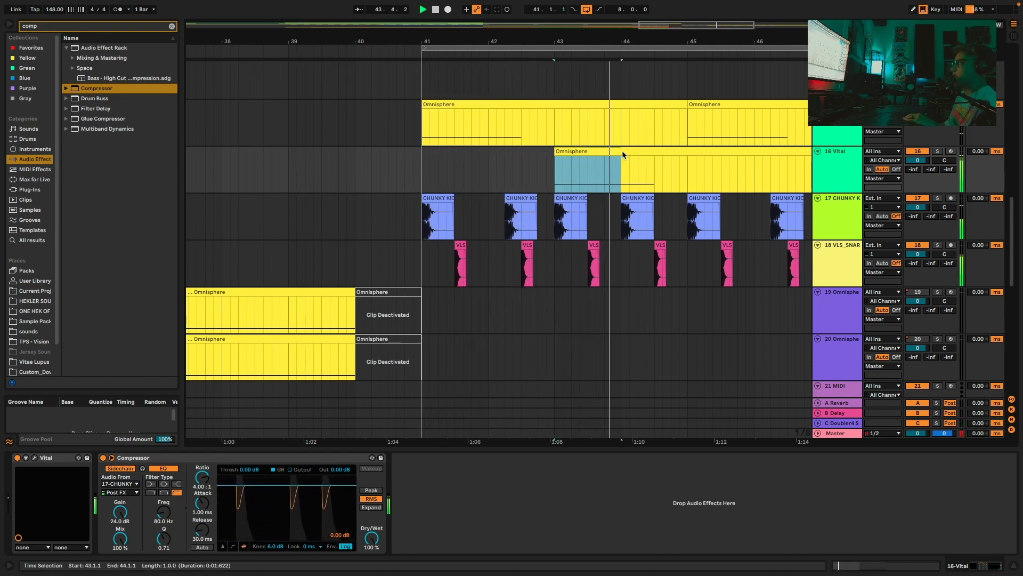
pyautogui.hotkey('ctrl', 'd')
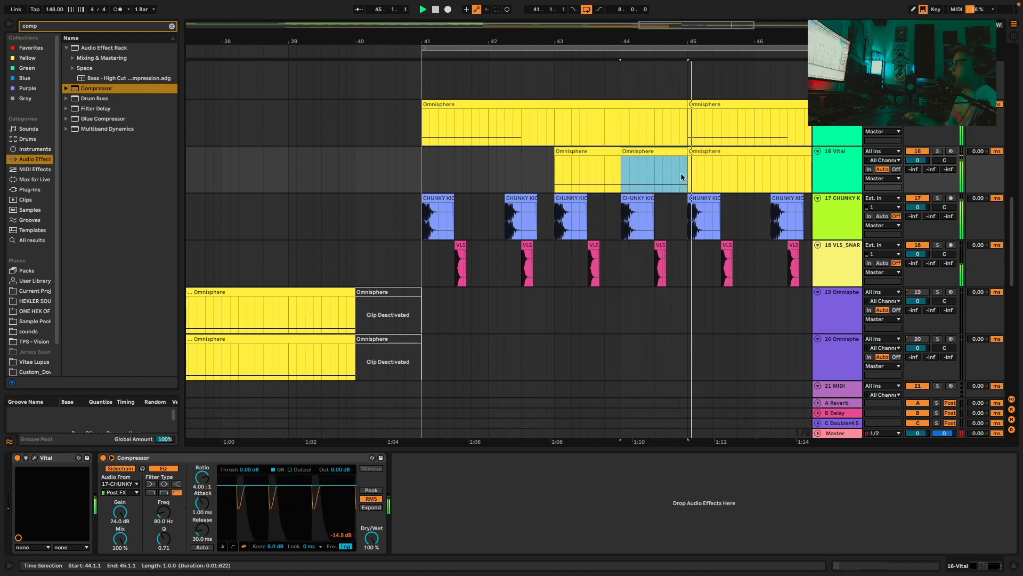
pyautogui.keyDown('shift'); pyautogui.click(430, 155); pyautogui.keyUp('shift')
pyautogui.hotkey('ctrl', 'd')
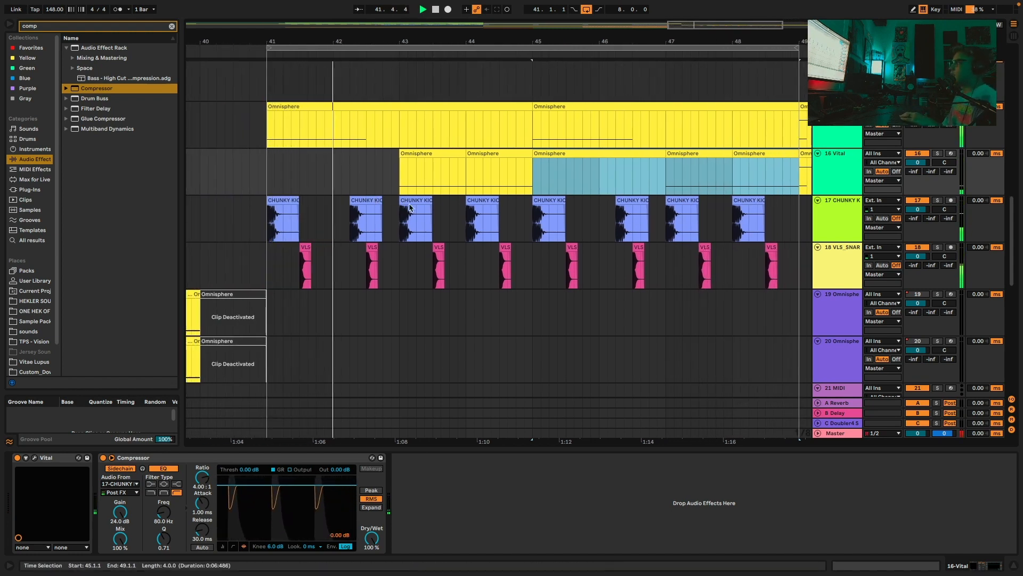
# Move the CHUNKY KICK clips at the starts of bars 44 and 48 one beat later
pyautogui.moveTo(476, 198); pyautogui.dragTo(494, 196)
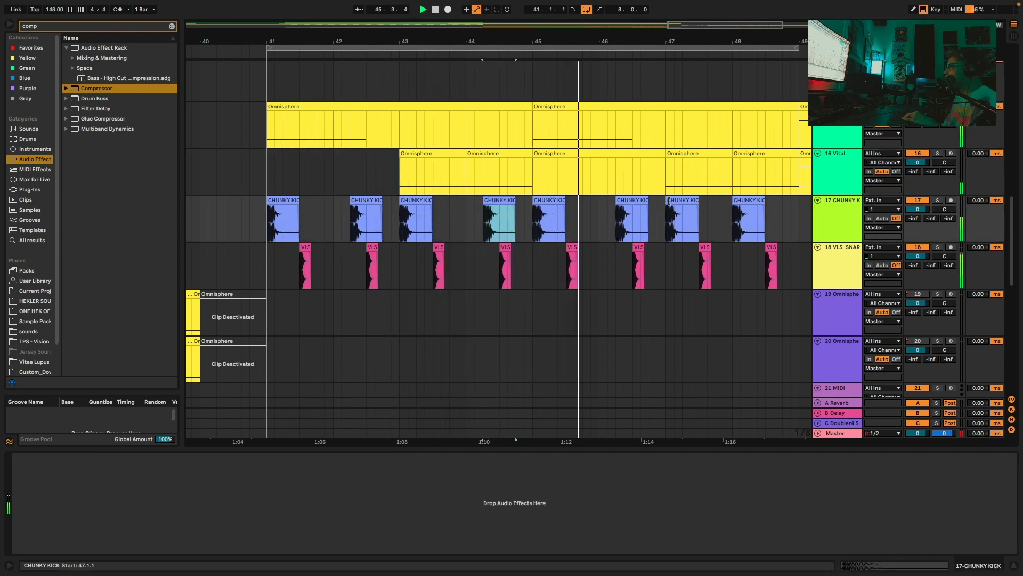
pyautogui.moveTo(696, 199); pyautogui.dragTo(713, 201)
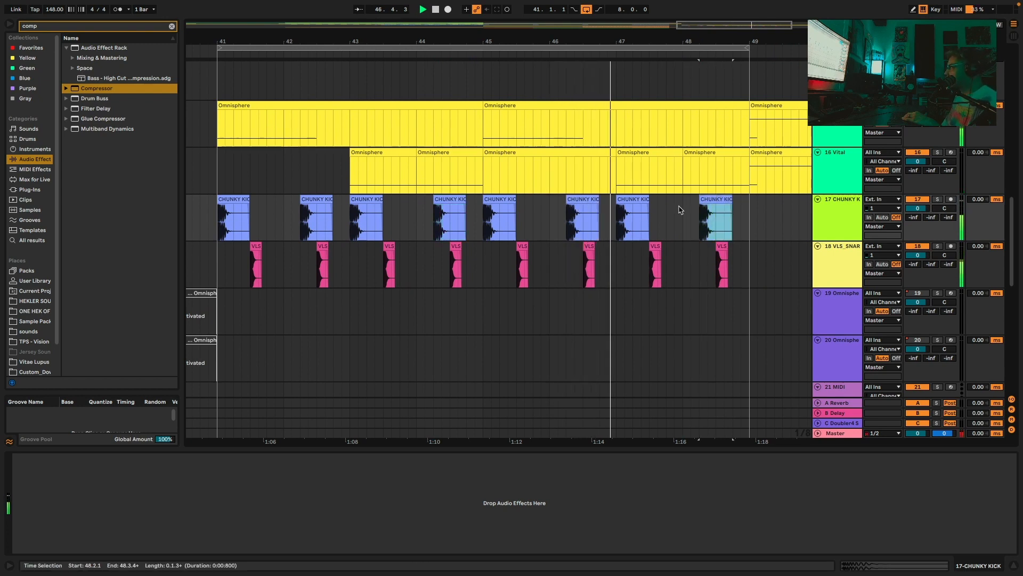
pyautogui.moveTo(617, 42); pyautogui.dragTo(617, 21)
# Solo the 16 Vital track and play its bass from bar 43 with the Vital window open
pyautogui.click(467, 153)
pyautogui.press('space')
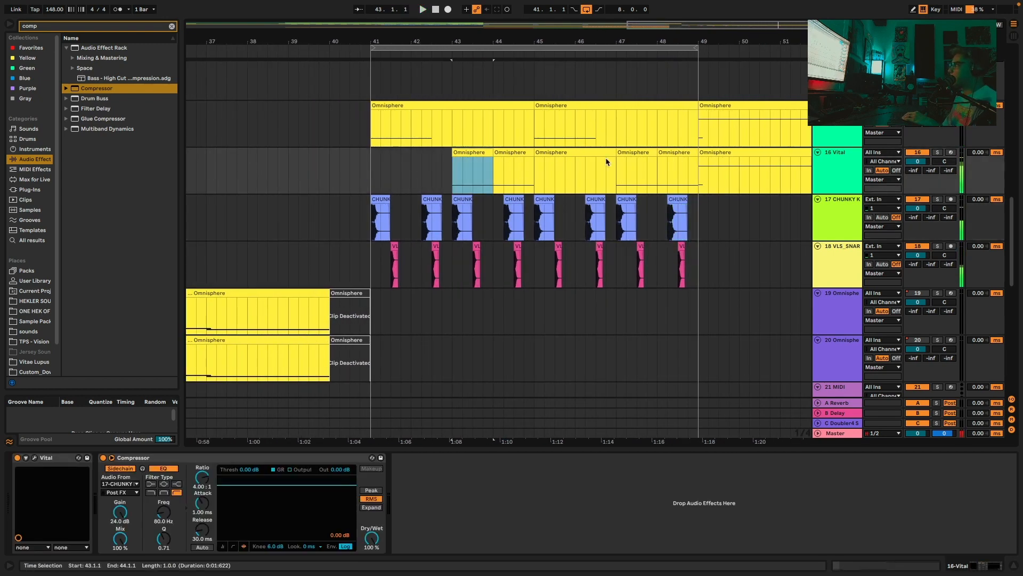
pyautogui.click(938, 152)
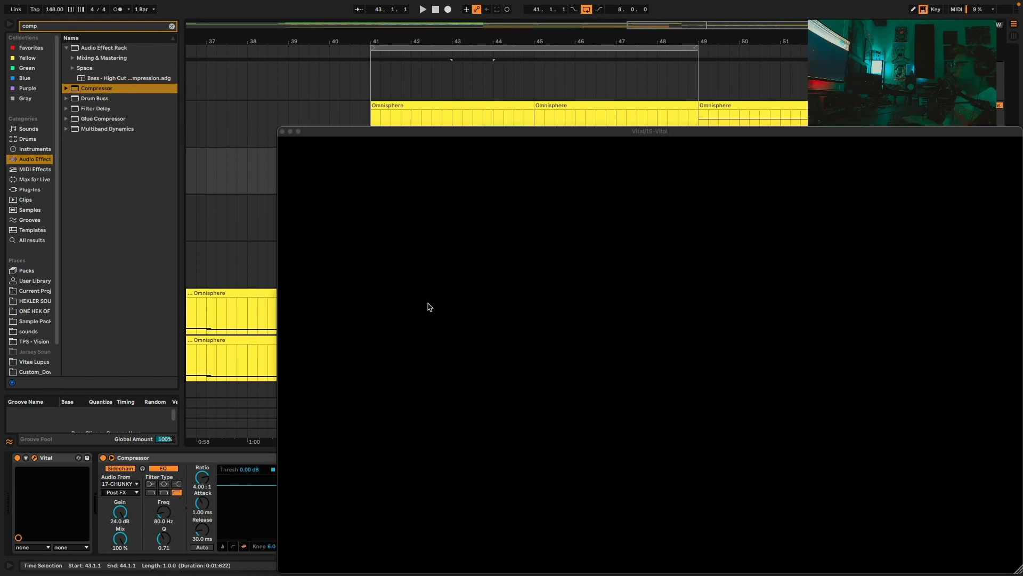
pyautogui.press('space')
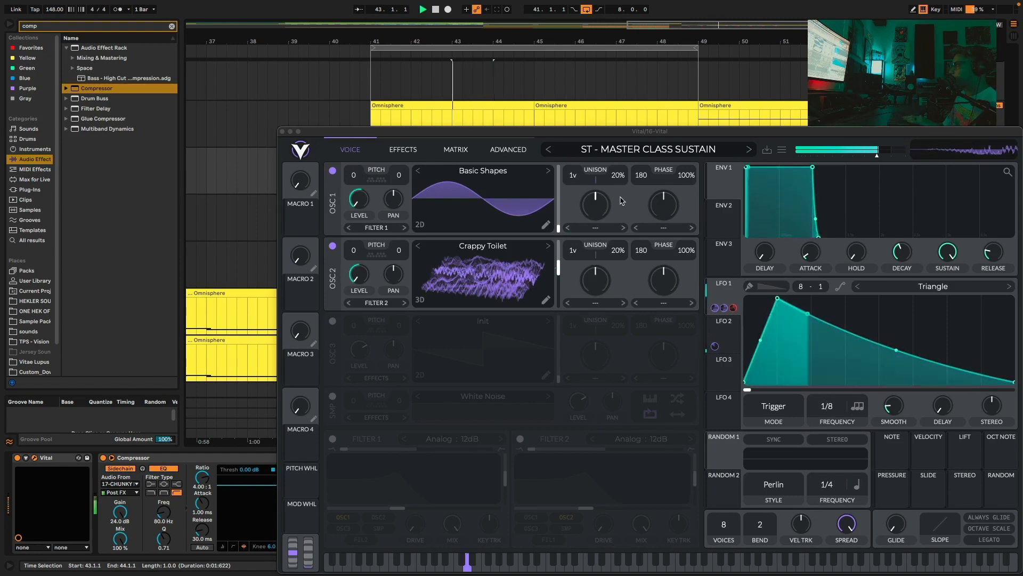
# Set OSC 1's wave morph mode to FM <- Osc 2 with an amount of about 22% while auditioning
pyautogui.click(664, 228)
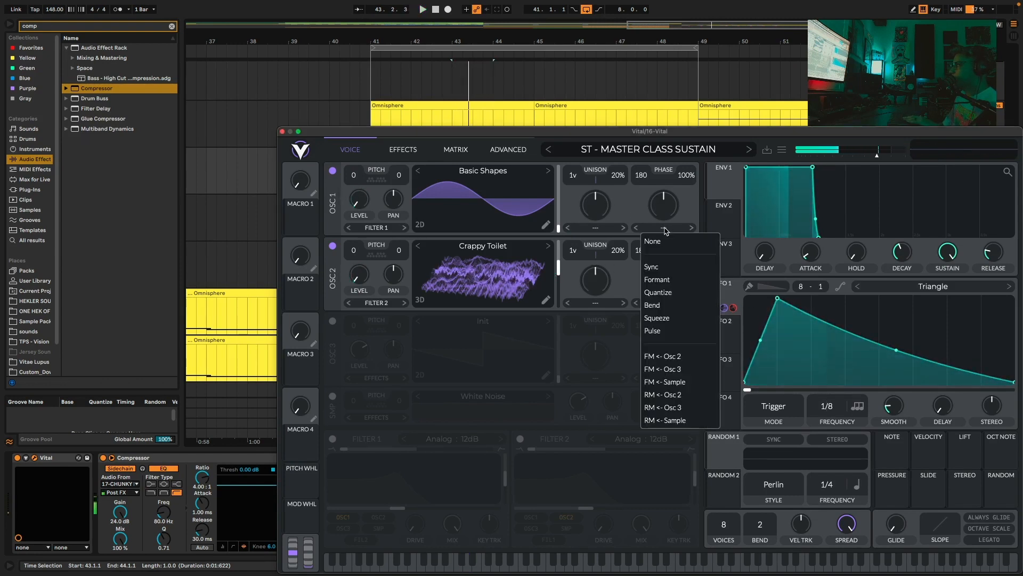
pyautogui.click(663, 356)
pyautogui.moveTo(664, 207); pyautogui.dragTo(656, 222)
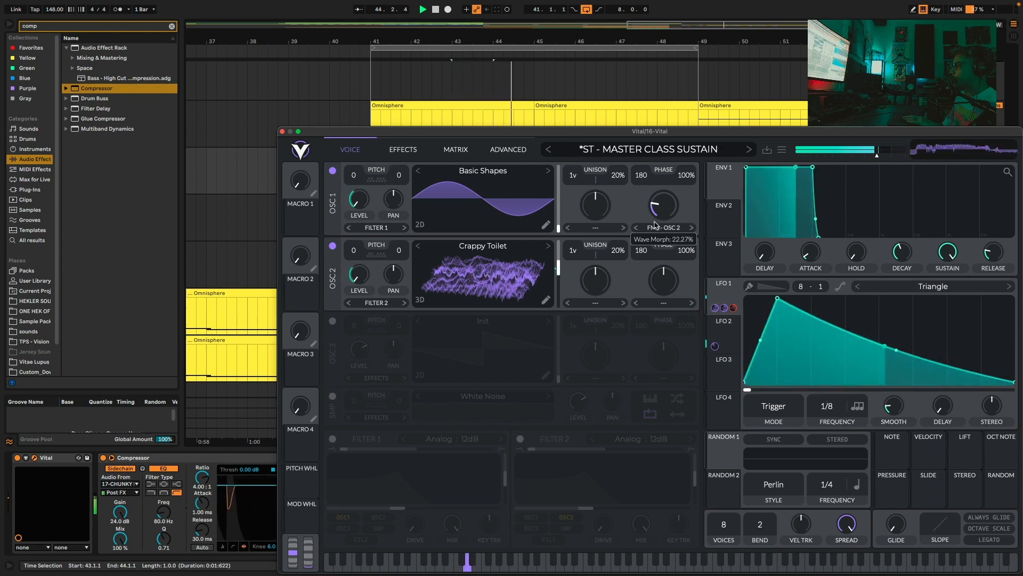
pyautogui.press('space')
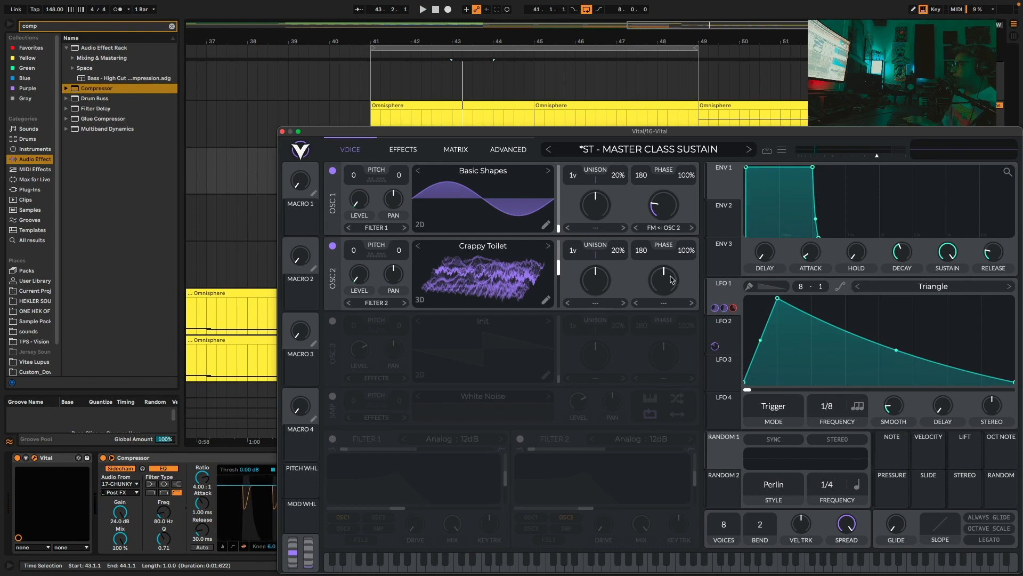
# Set OSC 2's spectral morph to Form Scale and raise its amount slightly while listening to the bass
pyautogui.press('space')
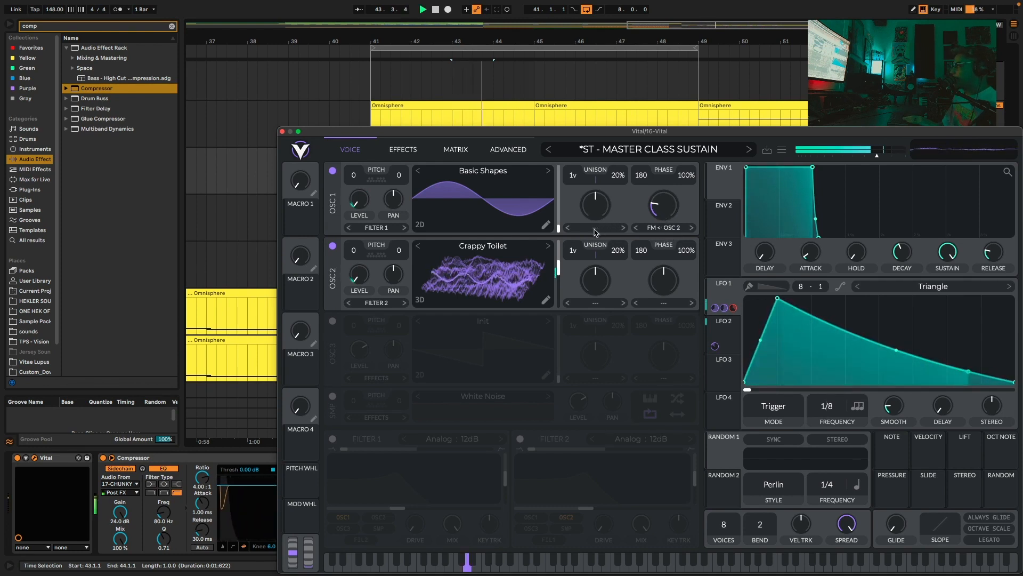
pyautogui.click(585, 300)
pyautogui.click(611, 355)
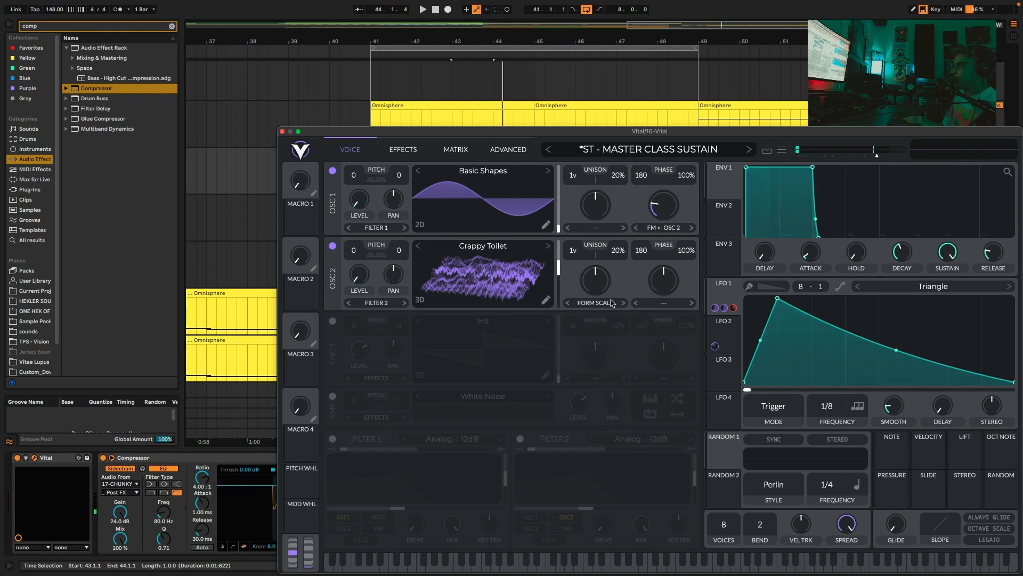
pyautogui.moveTo(599, 282); pyautogui.dragTo(599, 276)
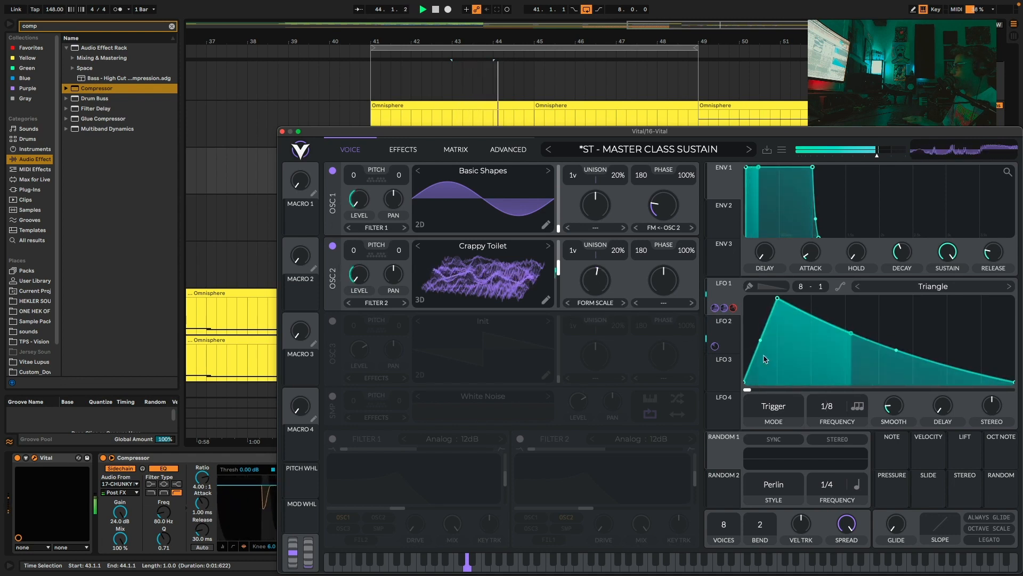
# Try routing OSC 1 to Direct Out and return its output to Filter 1
pyautogui.click(377, 229)
pyautogui.click(380, 292)
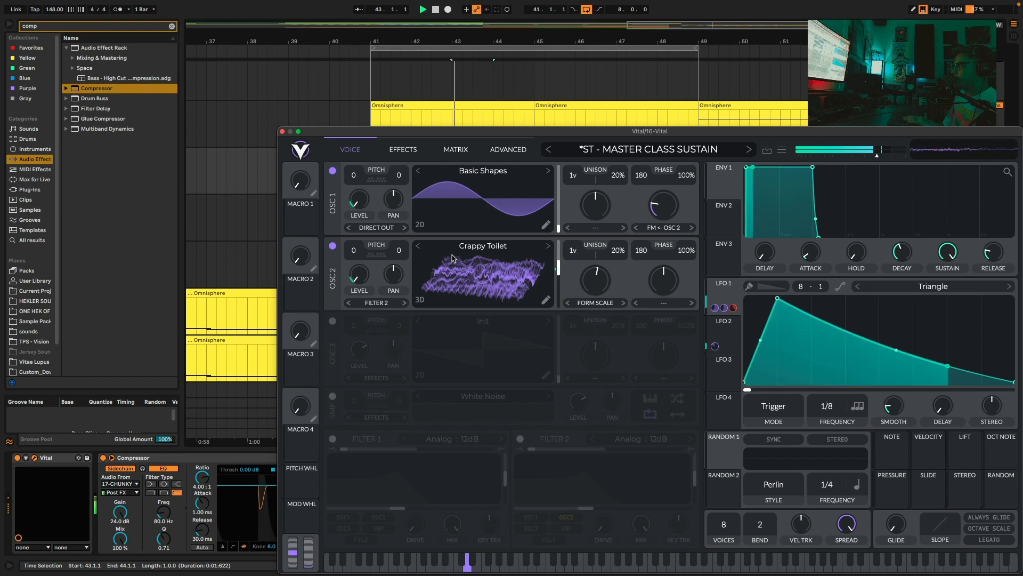
pyautogui.click(365, 229)
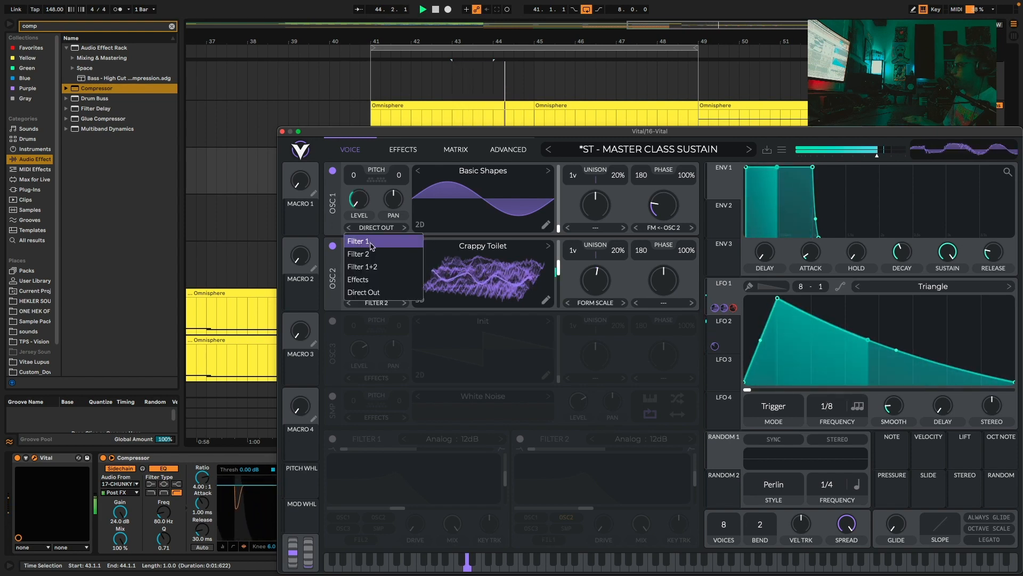
pyautogui.click(371, 242)
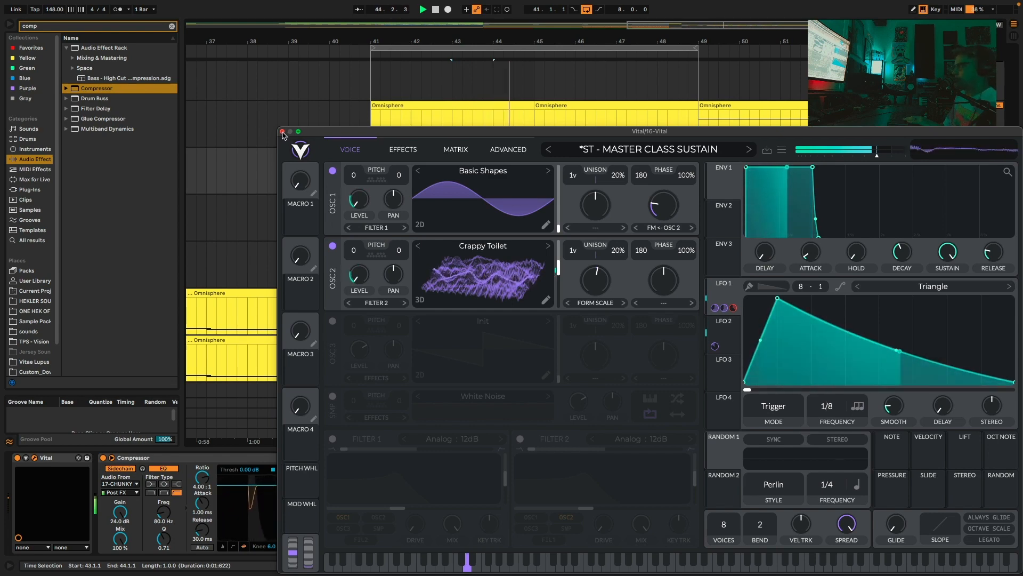
# Enable Filter 1 as Analog 12dB, assign LFO 1 to its resonance, audition it and close the Vital window
pyautogui.click(332, 438)
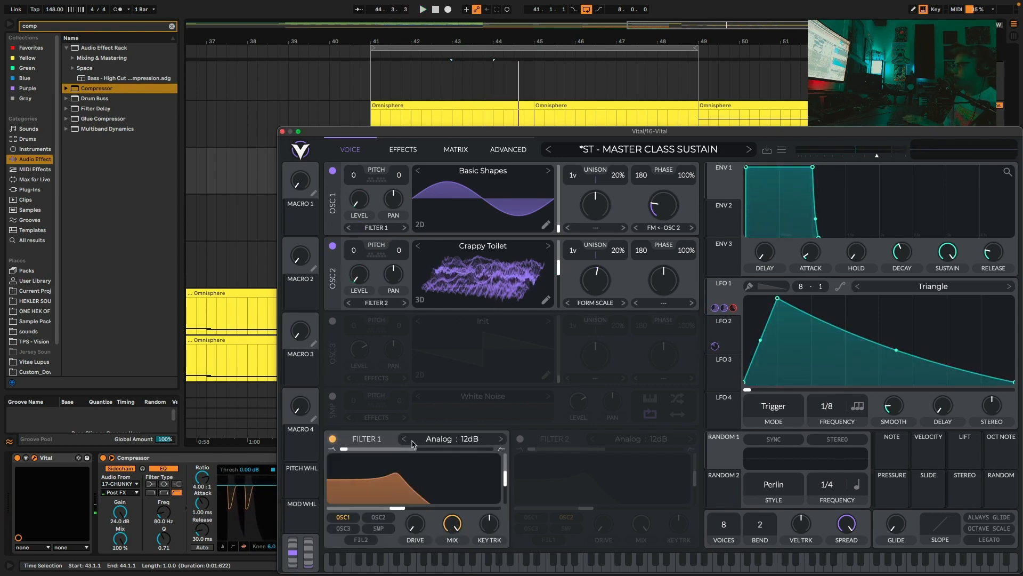
pyautogui.moveTo(725, 309)
pyautogui.moveTo(725, 309); pyautogui.dragTo(508, 477)
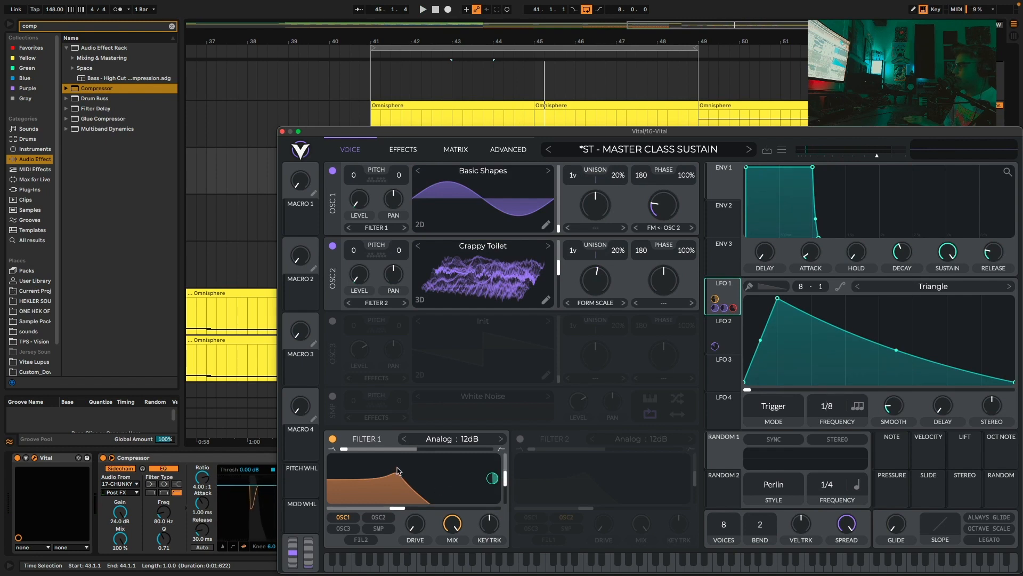
pyautogui.press('space')
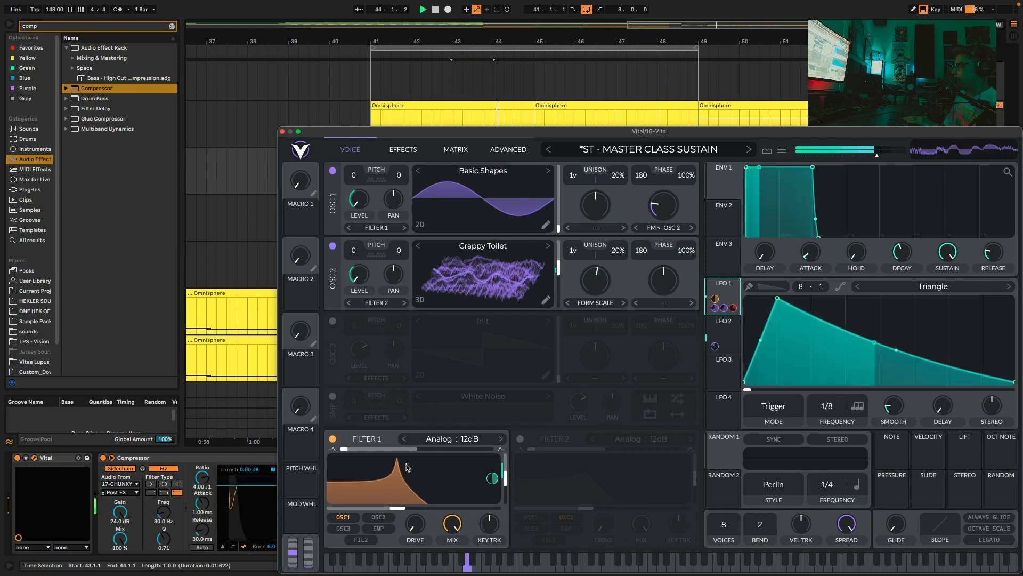
pyautogui.click(282, 131)
# Unsolo the 16 Vital track and play the full arrangement from bar 35 into the drop
pyautogui.press('space')
pyautogui.press('space')
pyautogui.moveTo(487, 41); pyautogui.dragTo(487, 21)
pyautogui.click(330, 121)
pyautogui.press('space')
pyautogui.press('space')
pyautogui.click(933, 156)
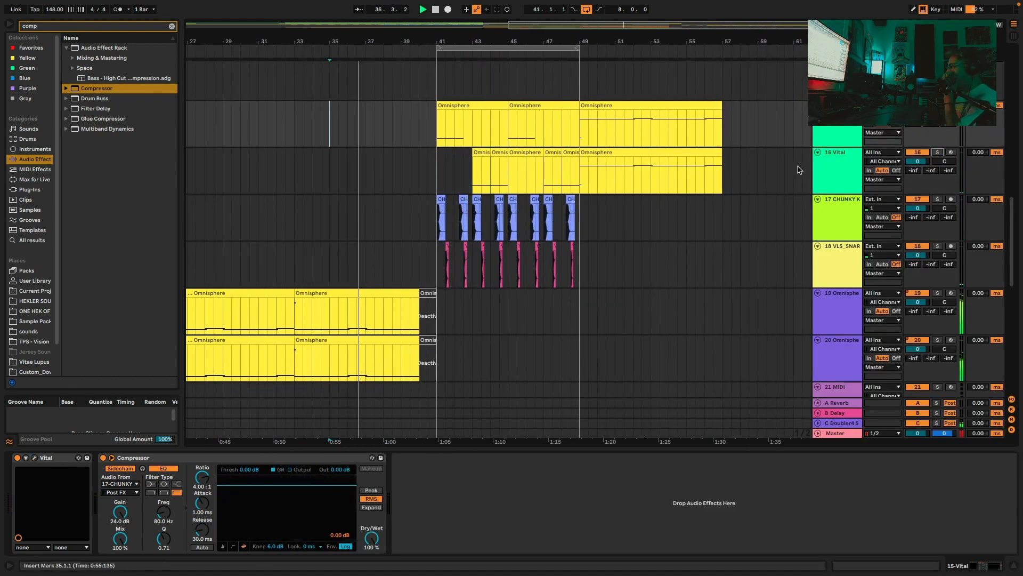
pyautogui.click(846, 176)
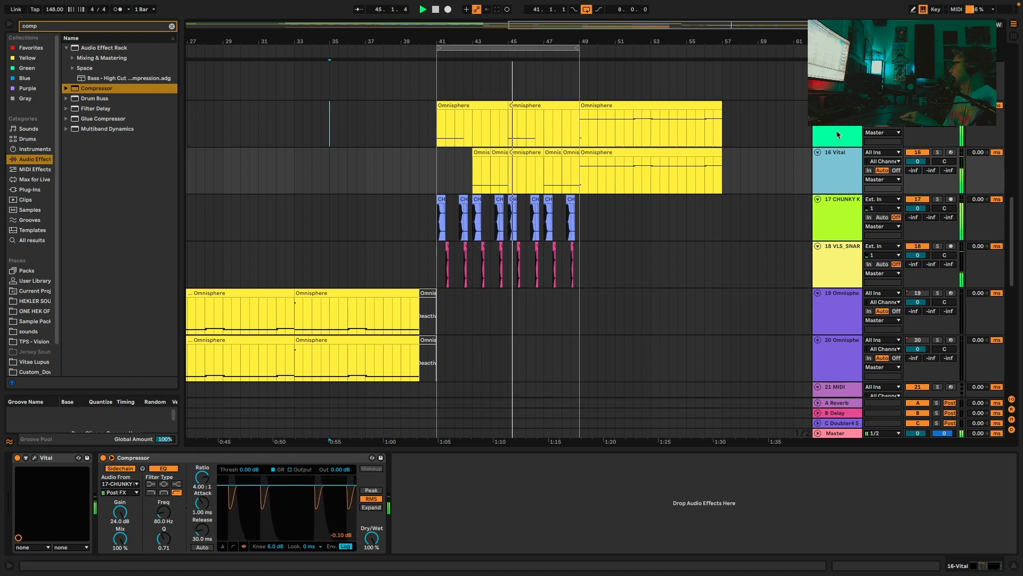
pyautogui.click(826, 161)
pyautogui.rightClick(827, 161)
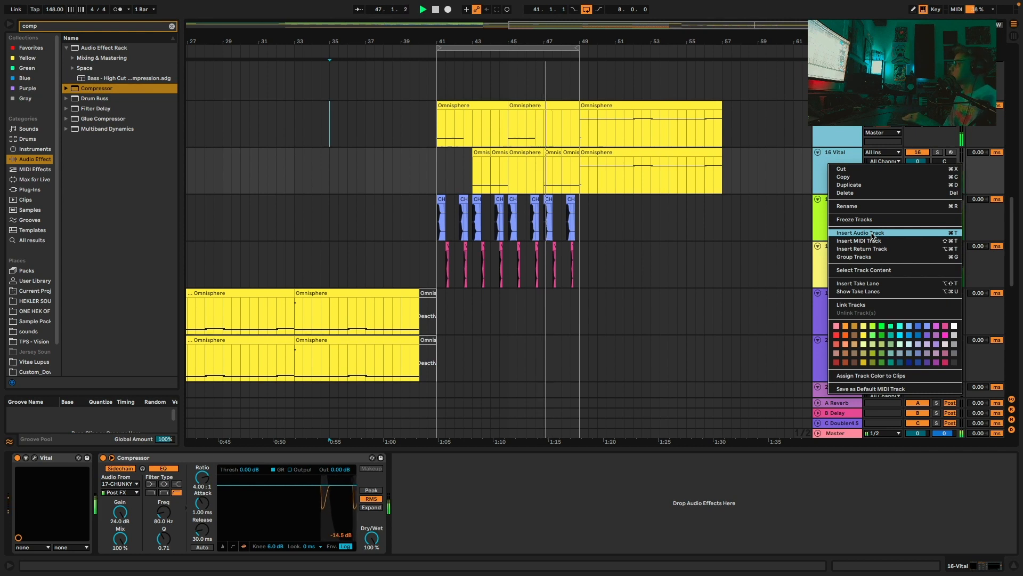
pyautogui.click(822, 175)
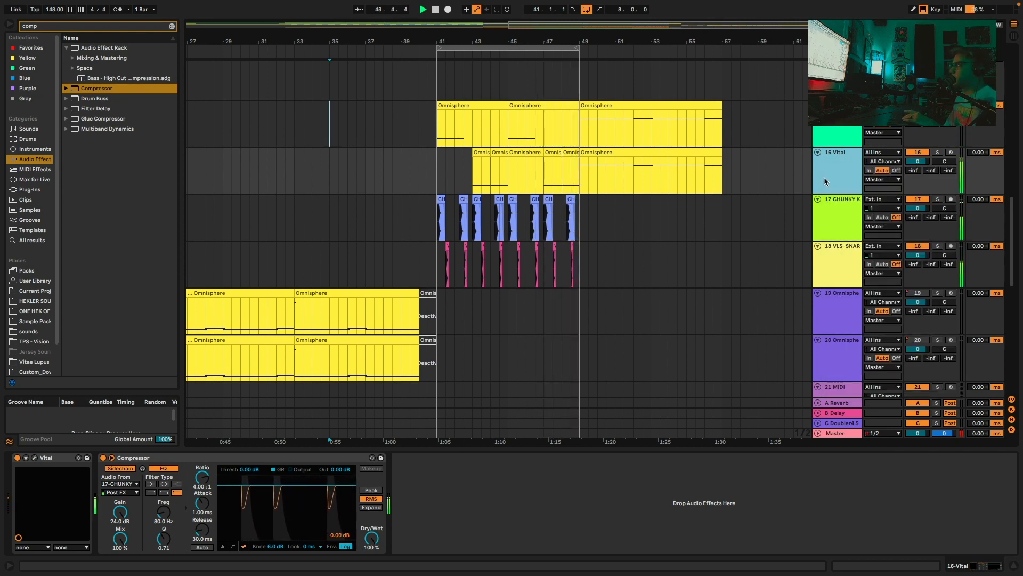
# Stop playback and save the current Live set
pyautogui.press('space')
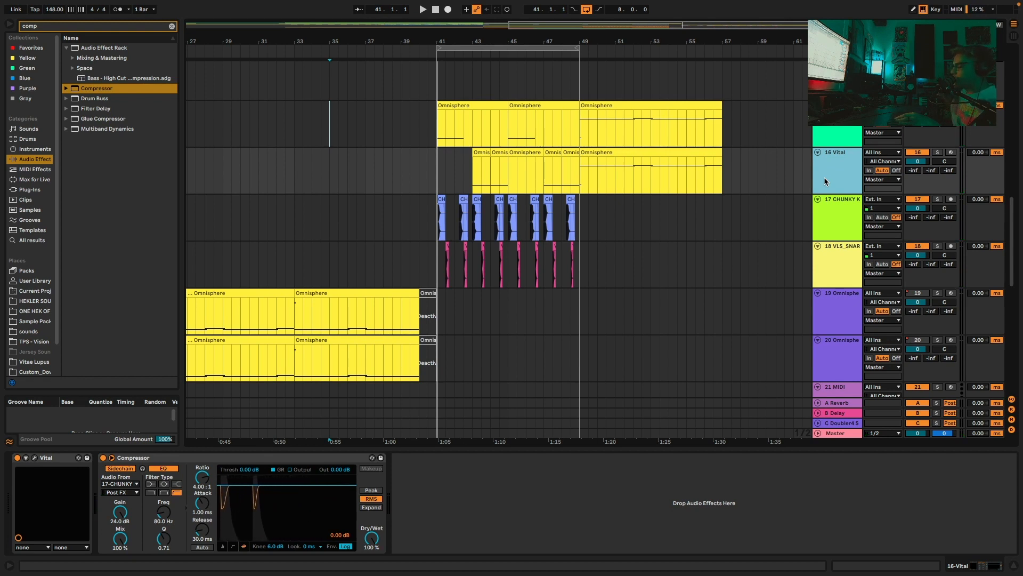
pyautogui.hotkey('ctrl', 's')
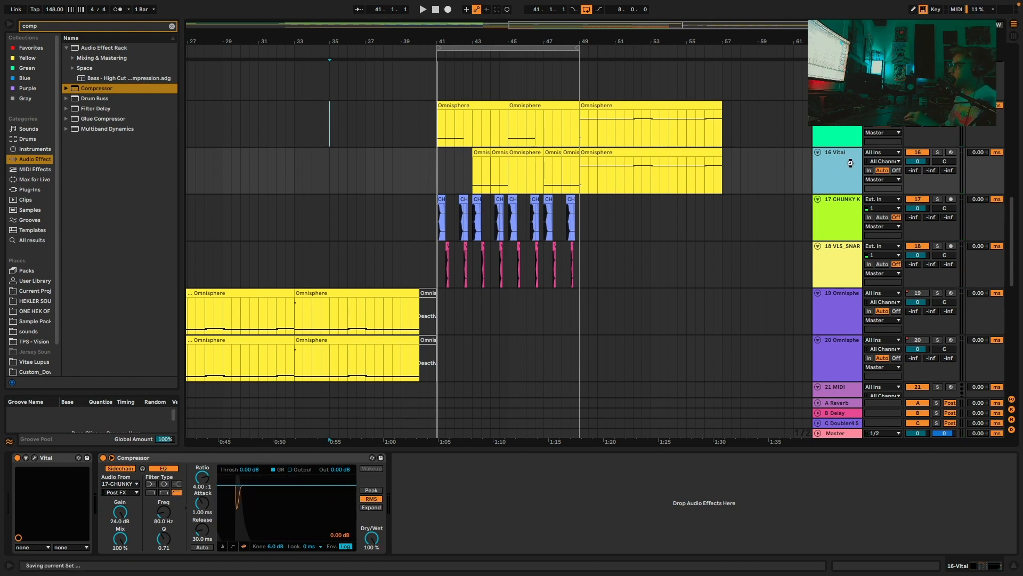
# Duplicate the 16 Vital track and delete all the Omnisphere clips from the copy
pyautogui.rightClick(834, 171)
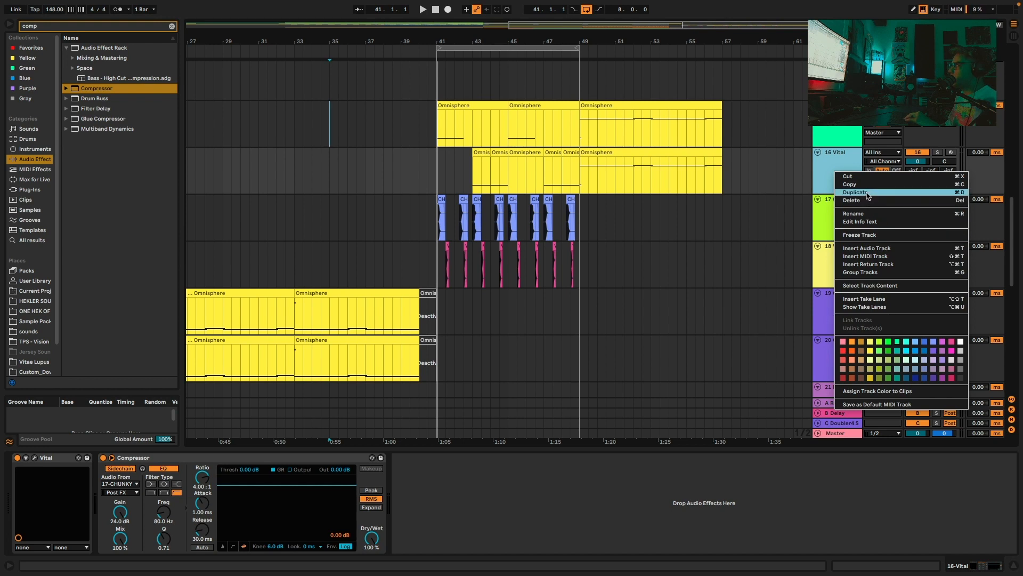
pyautogui.moveTo(752, 216); pyautogui.dragTo(469, 212)
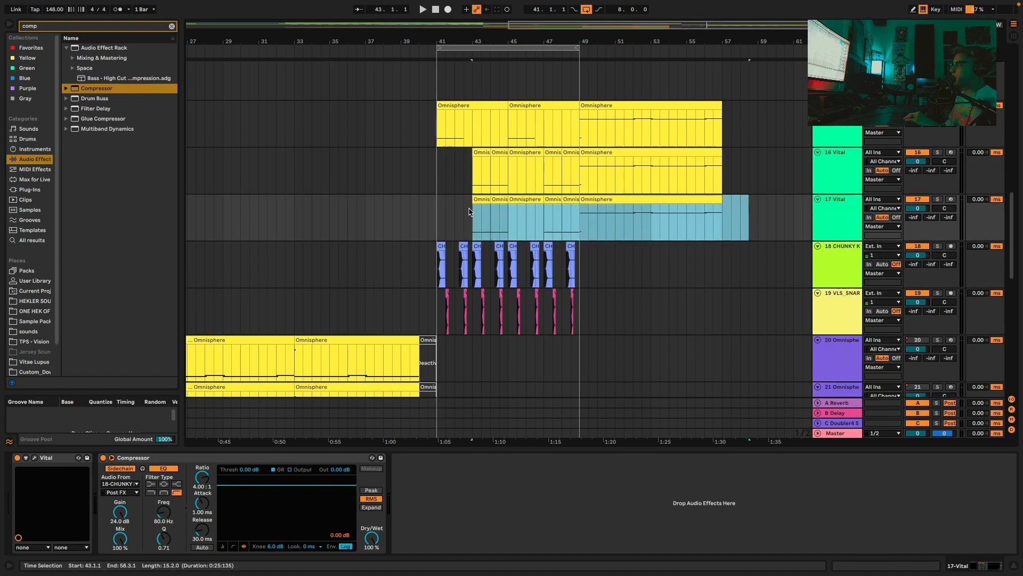
pyautogui.press('Delete')
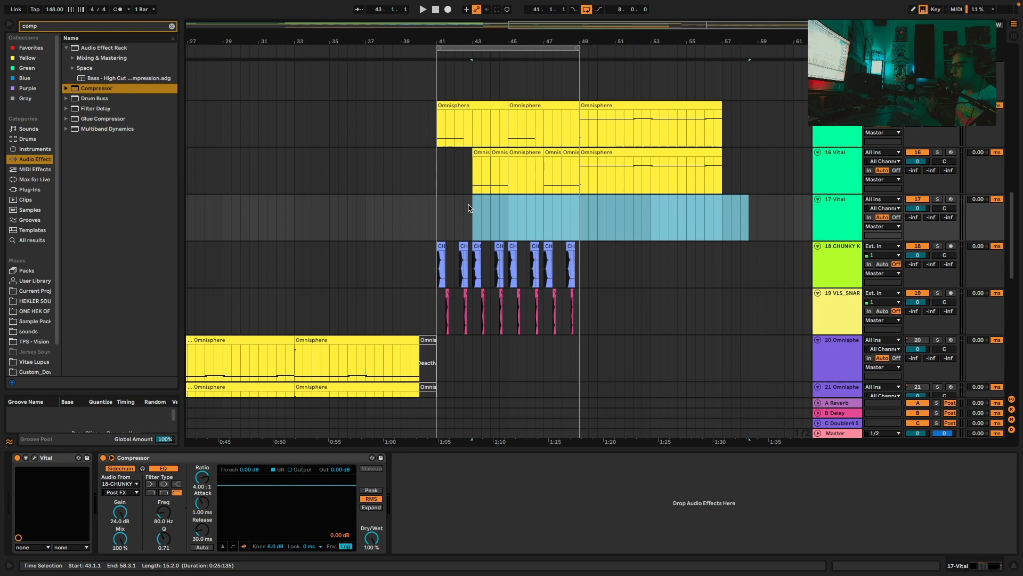
# Play the drop from bar 41 with the 17 Vital track armed and open that track's Vital instrument
pyautogui.click(435, 225)
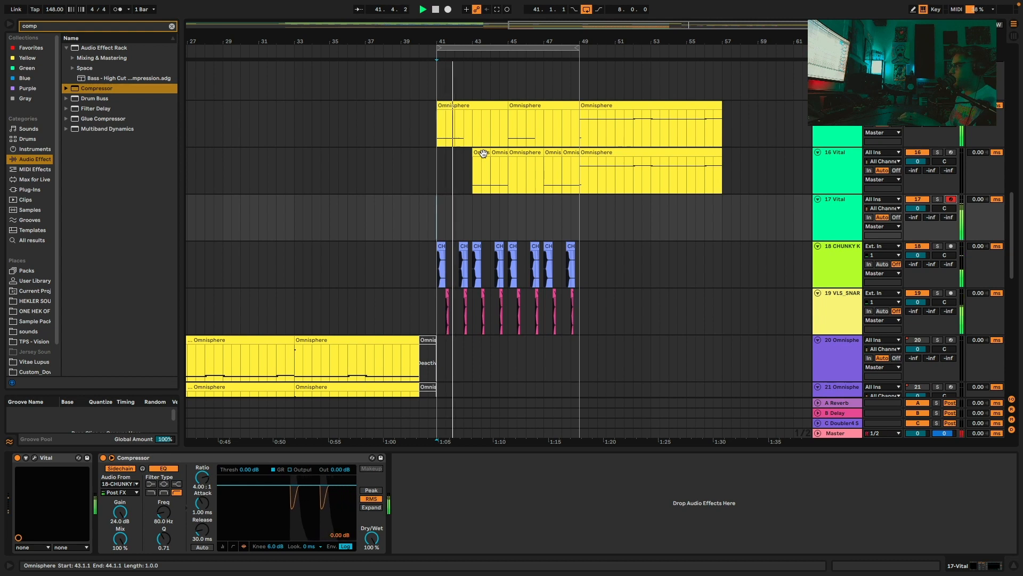
pyautogui.press('space')
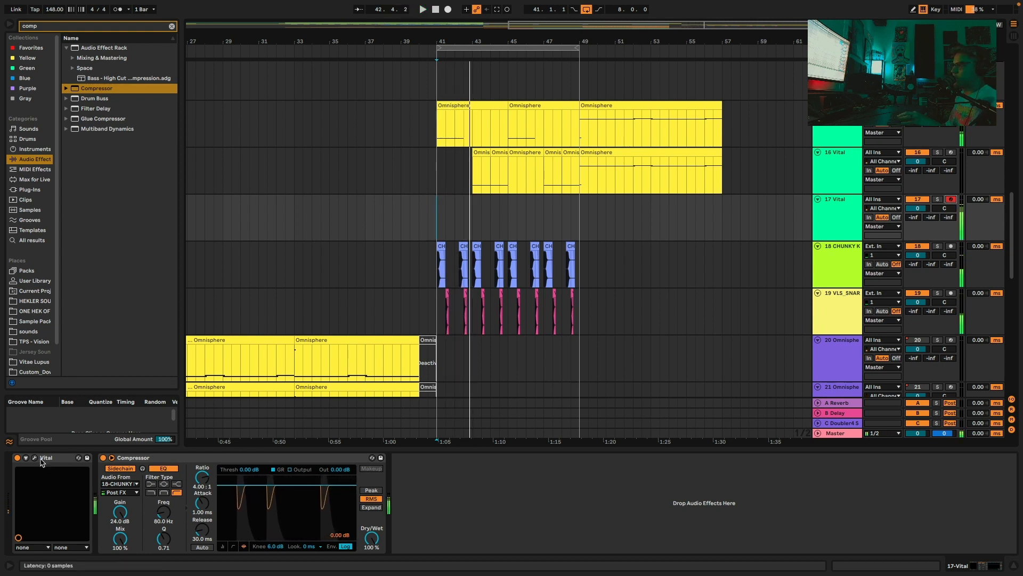
pyautogui.click(34, 457)
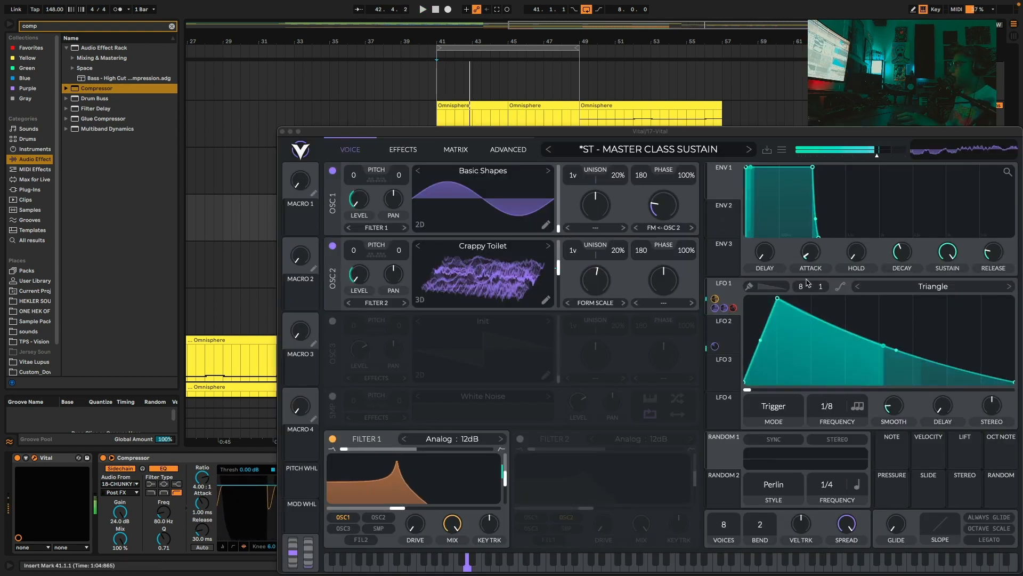
# Bend LFO 1's falling curve further down and lower oscillator 2's wavetable position
pyautogui.moveTo(896, 350); pyautogui.dragTo(898, 371)
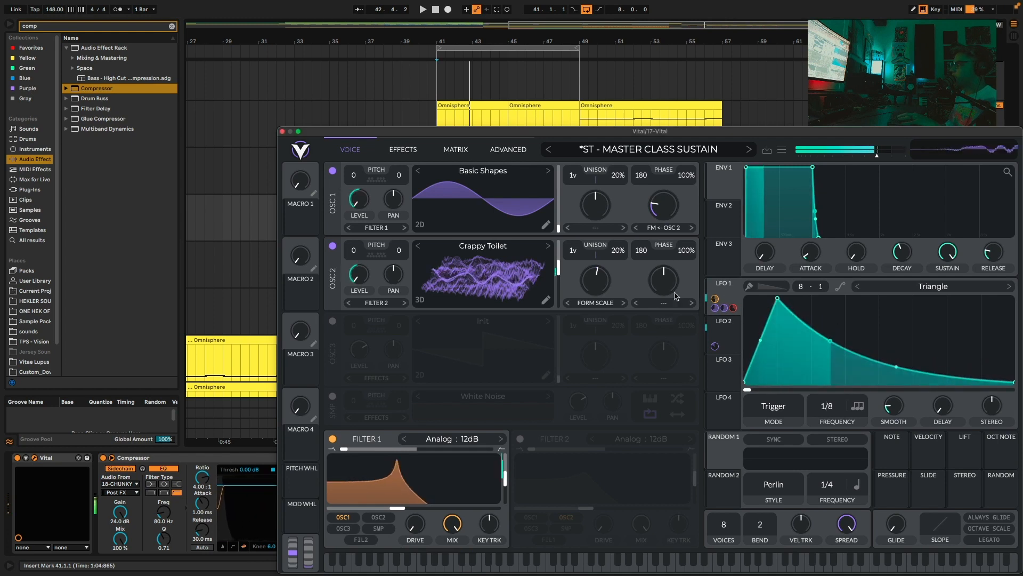
pyautogui.moveTo(559, 267); pyautogui.dragTo(560, 296)
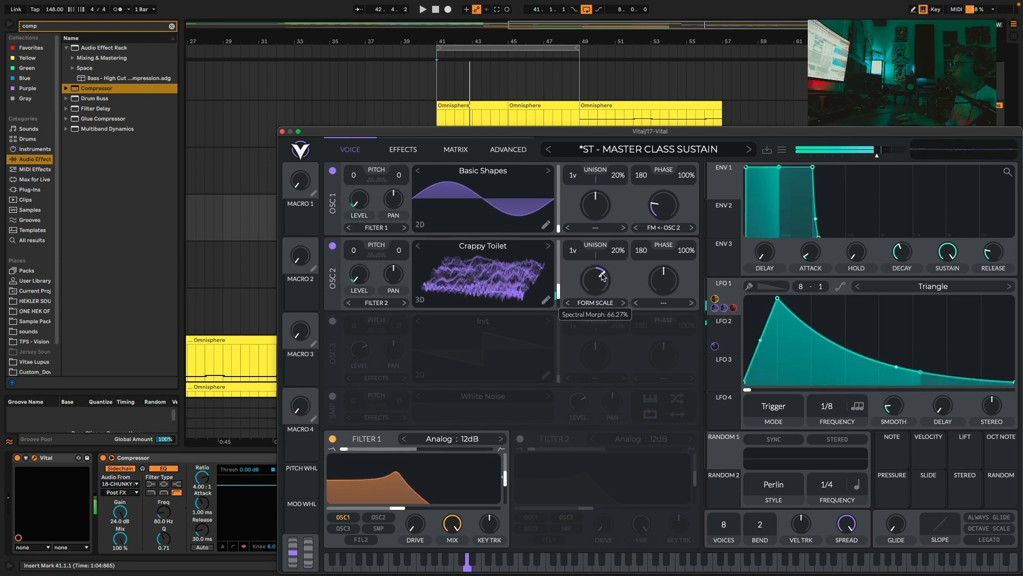
# Enable Filter 2, set its model to Comb: Low High Flange-, and turn its key tracking slightly down
pyautogui.click(522, 441)
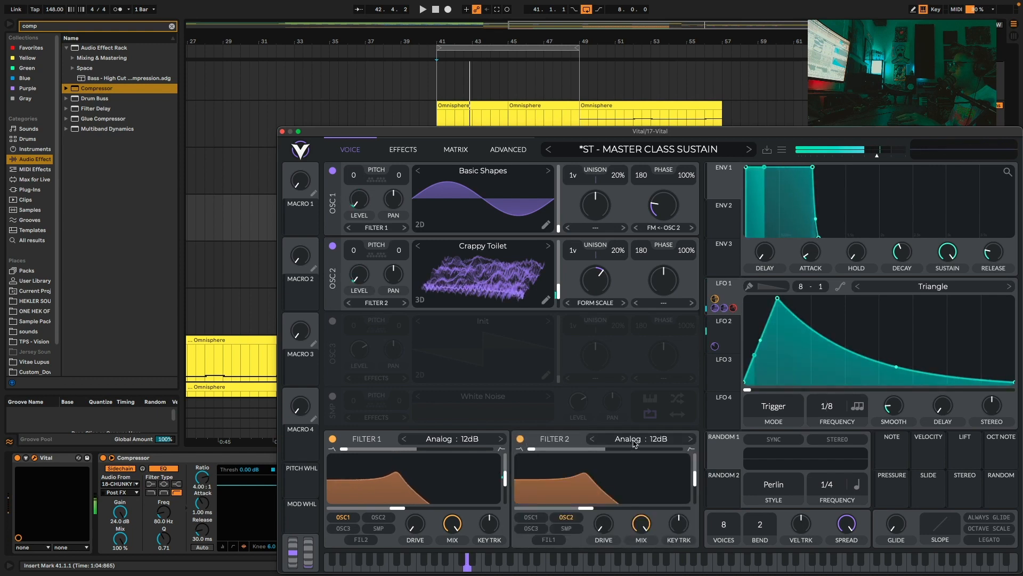
pyautogui.click(632, 444)
pyautogui.click(724, 523)
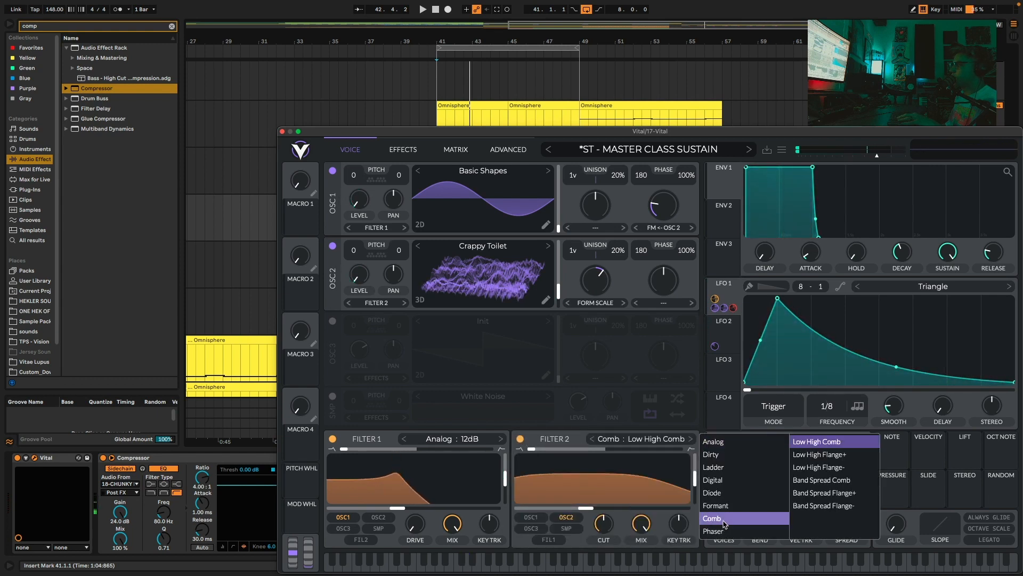
pyautogui.click(850, 481)
pyautogui.click(847, 468)
pyautogui.moveTo(683, 530); pyautogui.dragTo(685, 537)
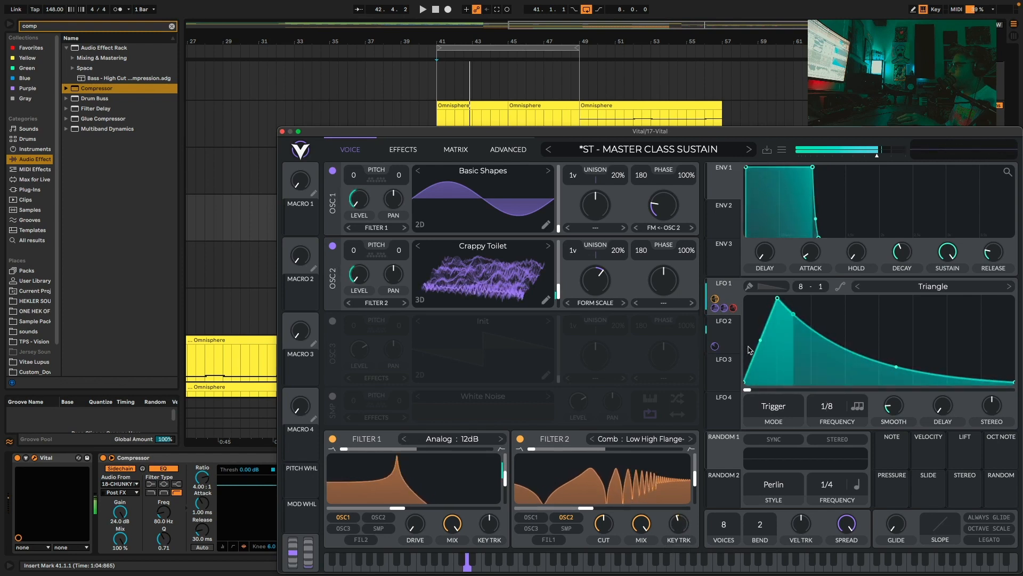
# Bend LFO 1's rising segment and reshape Envelope 1 with a curved decay, lower sustain and very short release
pyautogui.moveTo(778, 391); pyautogui.dragTo(784, 349)
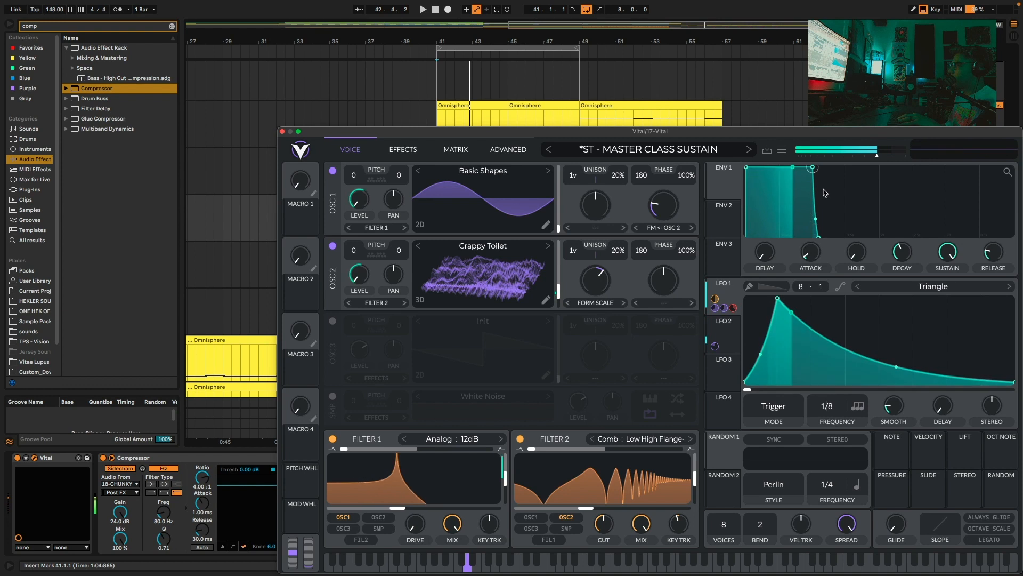
pyautogui.moveTo(818, 235); pyautogui.dragTo(807, 235)
pyautogui.moveTo(811, 166); pyautogui.dragTo(759, 222)
pyautogui.moveTo(829, 201); pyautogui.dragTo(820, 198)
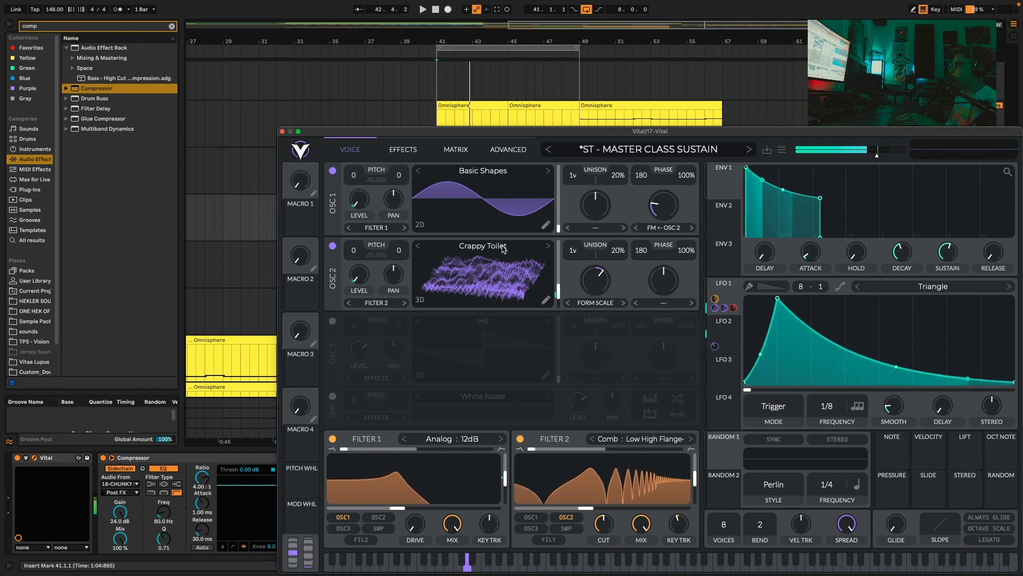
# Audition the Glorkglunk wavetables on oscillator 2 and load Squish Flange
pyautogui.click(501, 246)
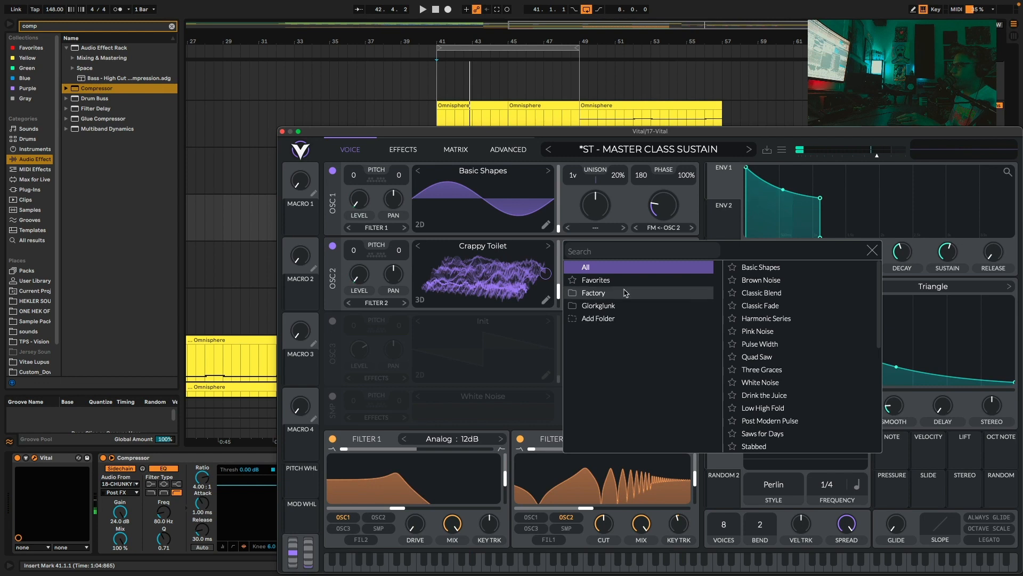
pyautogui.click(646, 305)
pyautogui.click(762, 305)
pyautogui.click(781, 331)
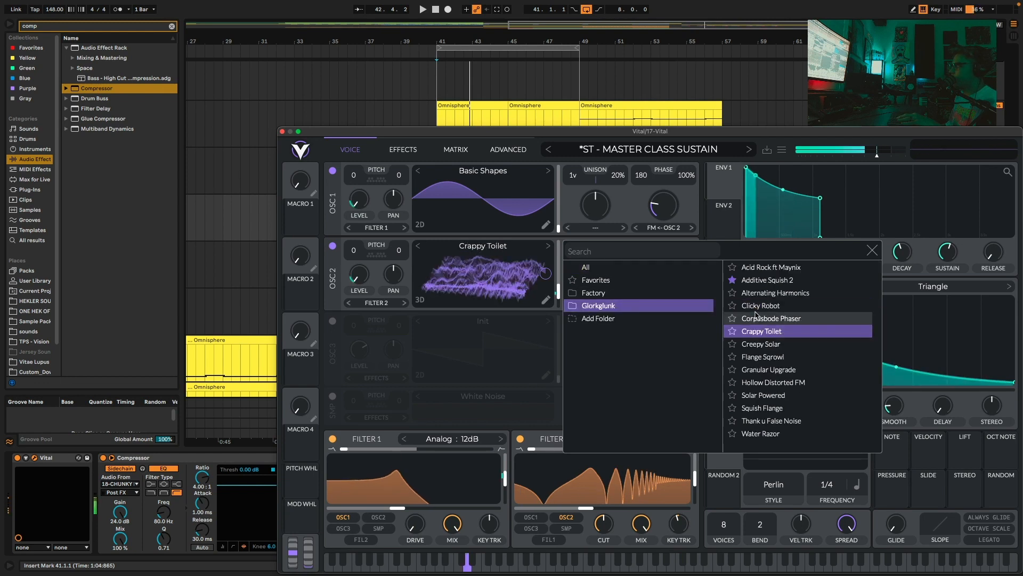
pyautogui.click(779, 343)
pyautogui.click(777, 357)
pyautogui.click(776, 369)
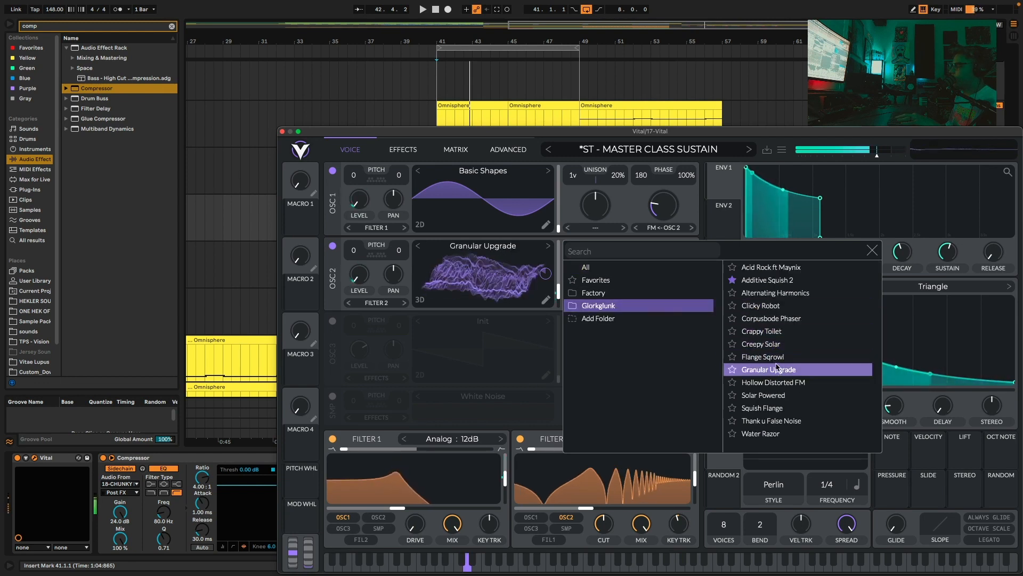
pyautogui.click(777, 382)
pyautogui.click(778, 395)
pyautogui.click(778, 408)
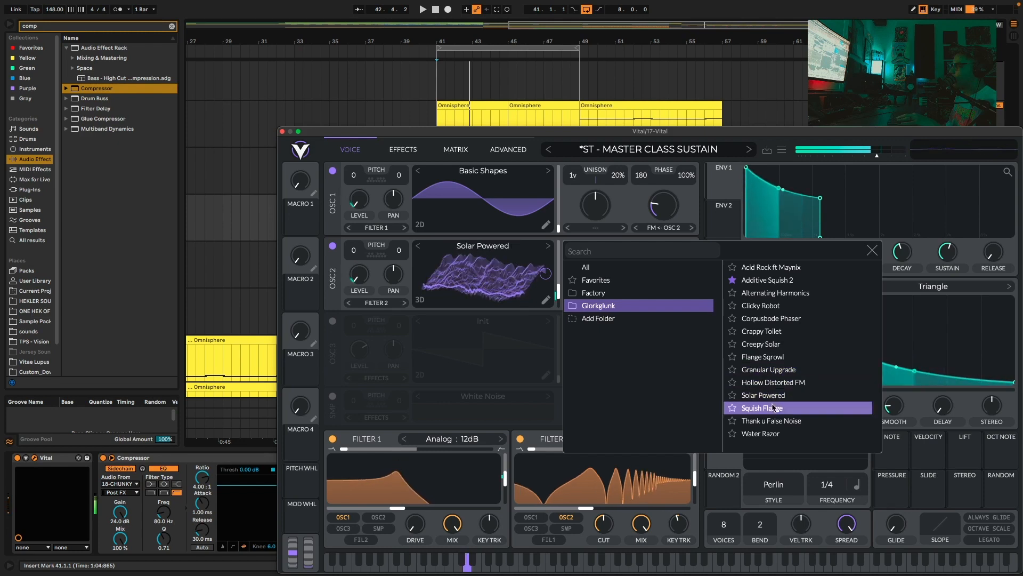
pyautogui.click(773, 420)
pyautogui.click(767, 408)
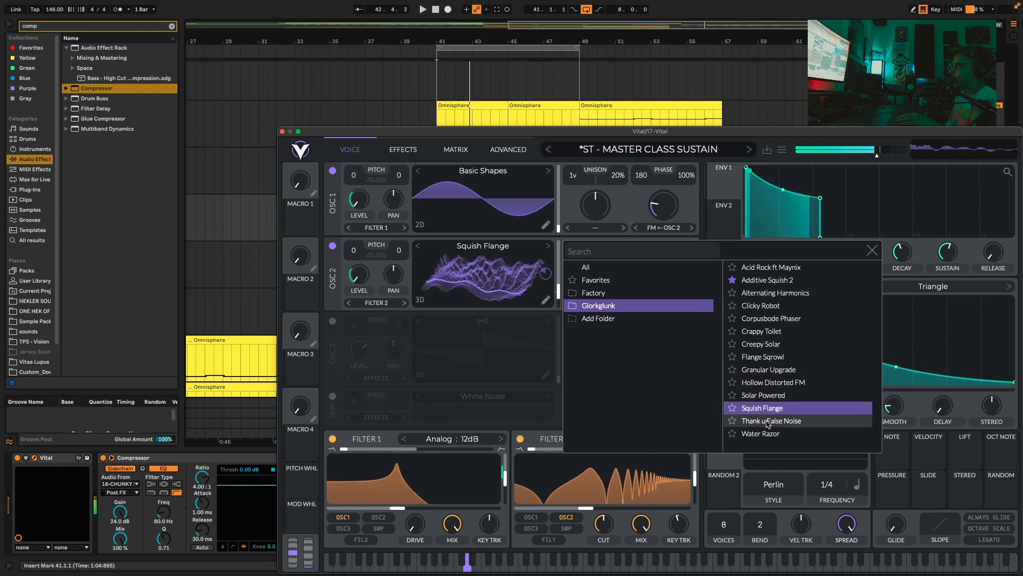
pyautogui.click(767, 433)
pyautogui.click(771, 406)
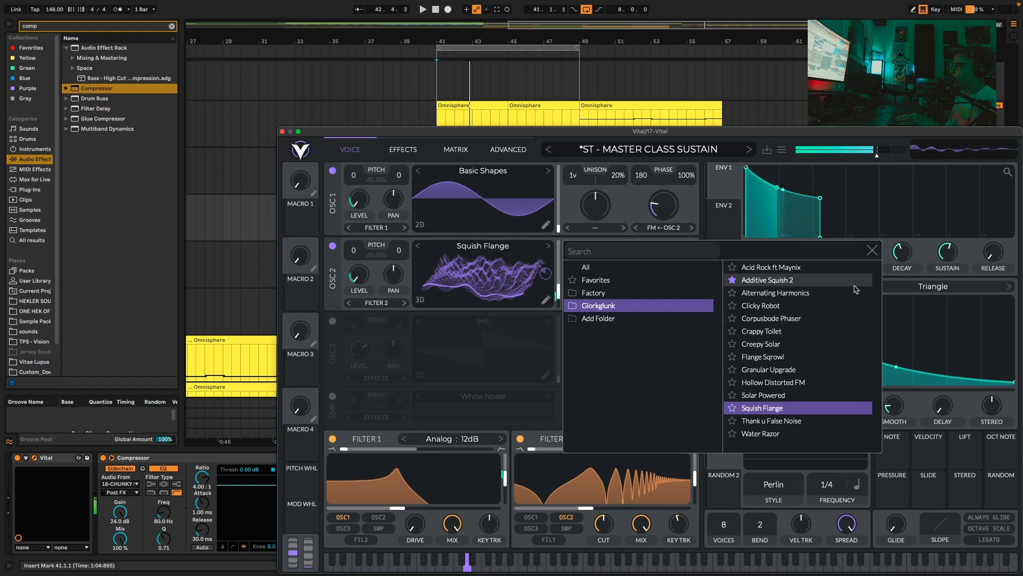
pyautogui.click(872, 251)
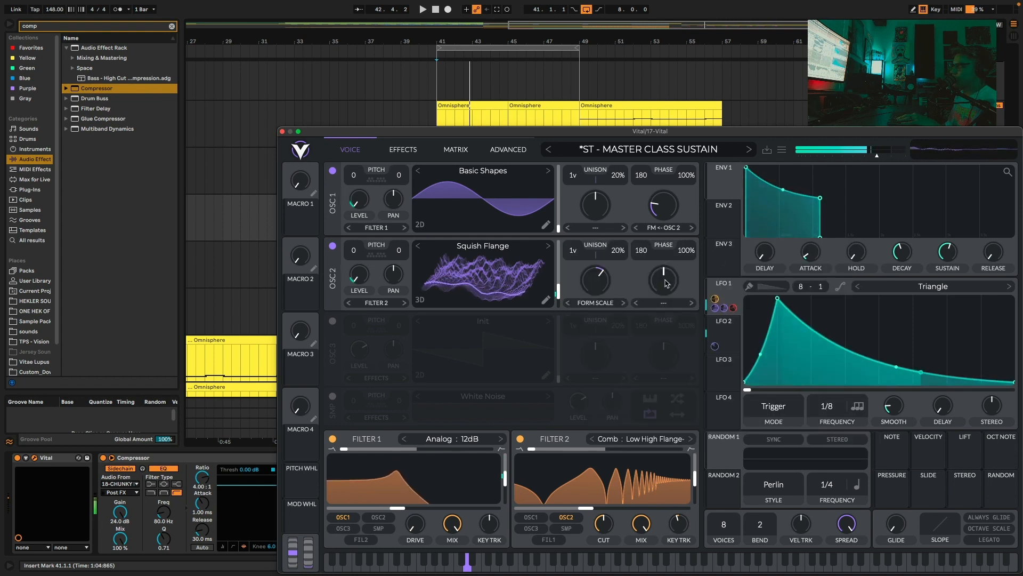
# Turn off oscillator 1 and modulate oscillator 2's wavetable position with Macro 1 at about 0.369, adjusting its LFO 2 amount
pyautogui.click(333, 171)
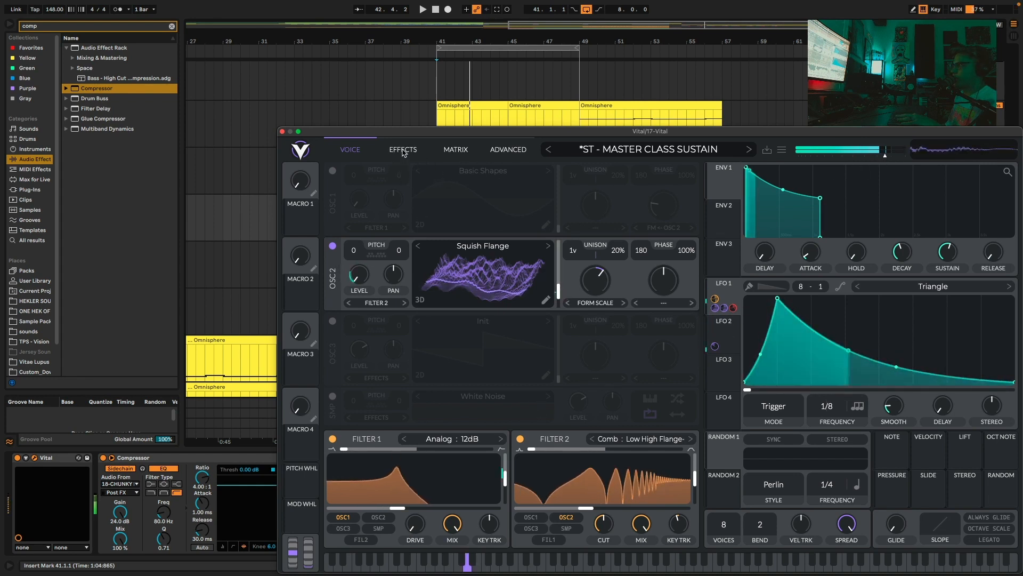
pyautogui.click(313, 193)
pyautogui.moveTo(302, 178); pyautogui.dragTo(301, 141)
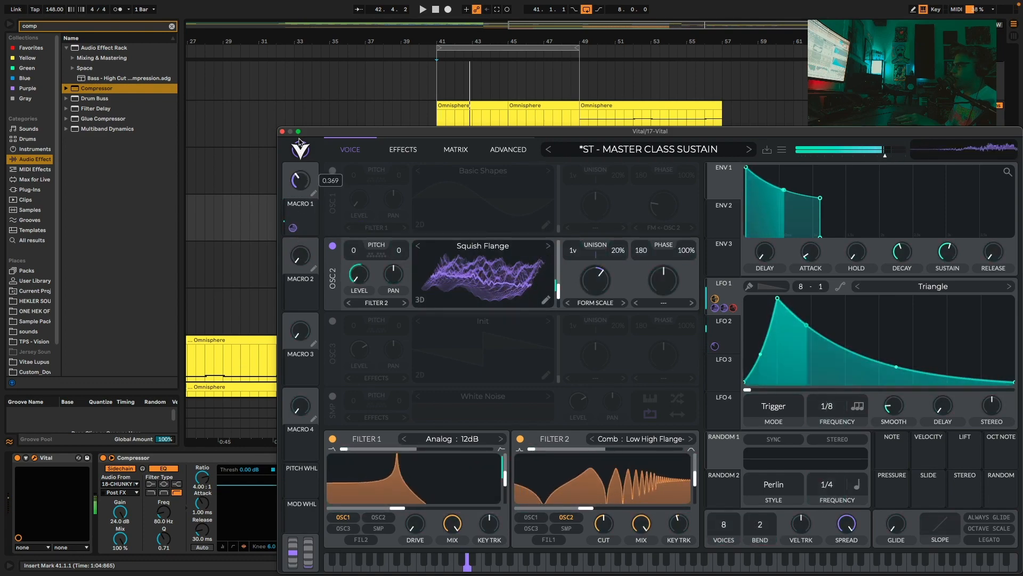
pyautogui.moveTo(546, 270)
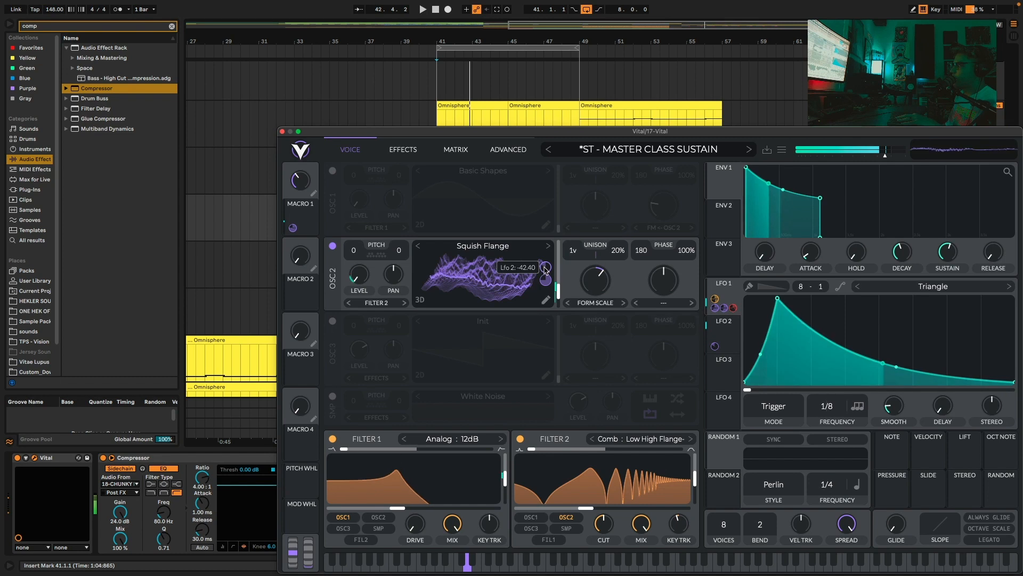
pyautogui.moveTo(546, 270); pyautogui.dragTo(545, 258)
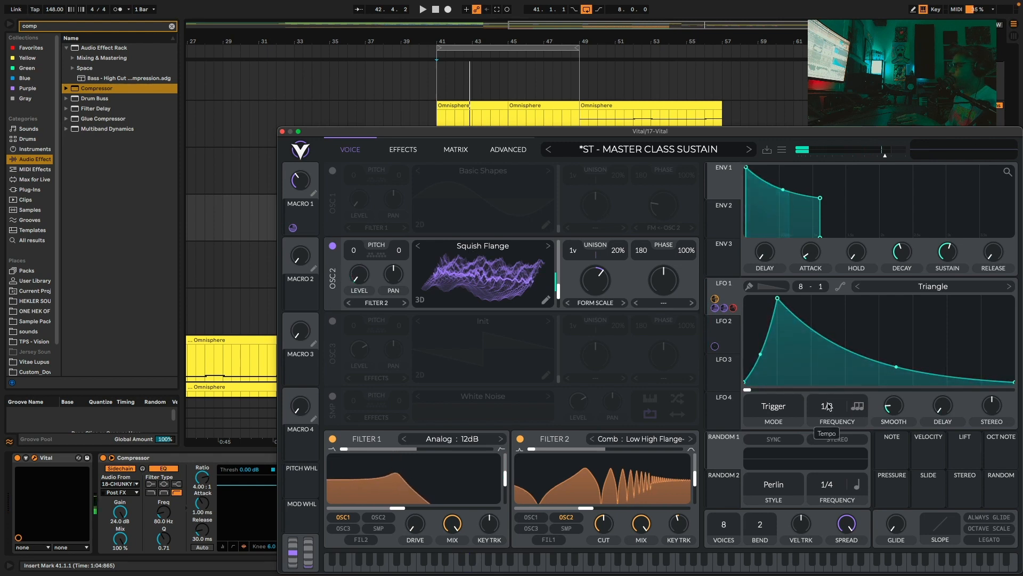
# Switch LFO 1's sync from triplets to straight Tempo and set its frequency to 1/4
pyautogui.click(869, 408)
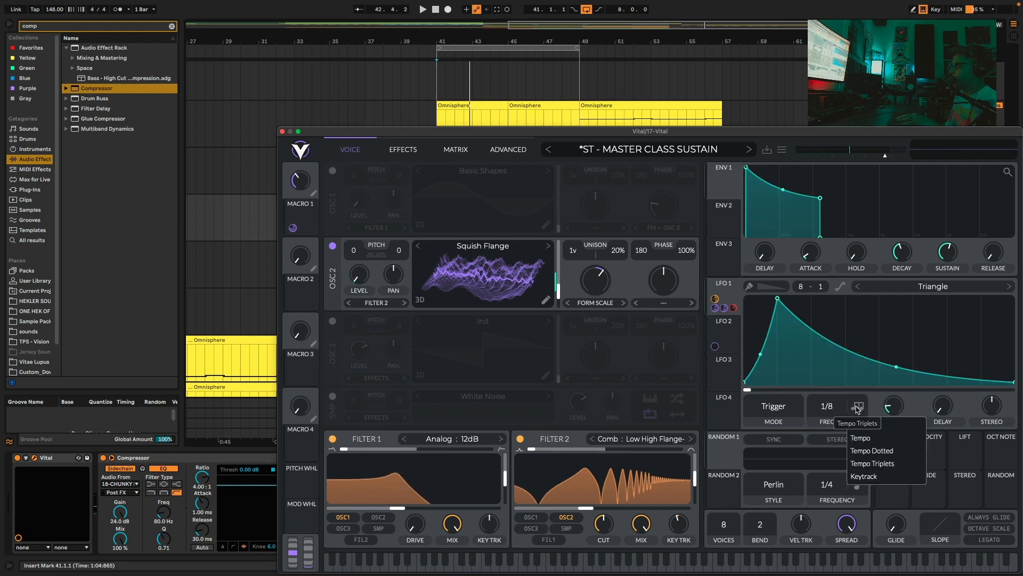
pyautogui.click(867, 434)
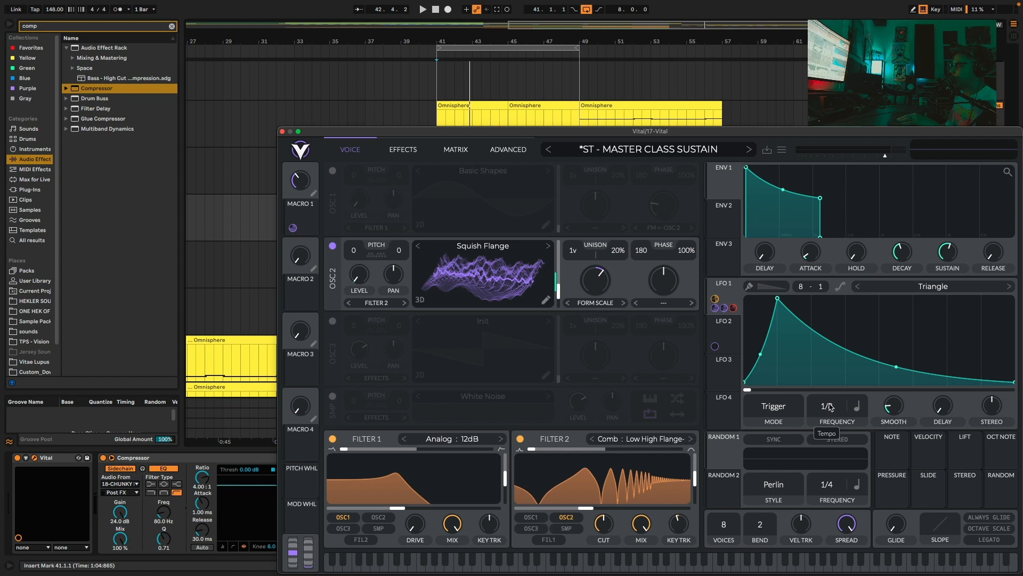
pyautogui.scroll(-2, 826, 406)
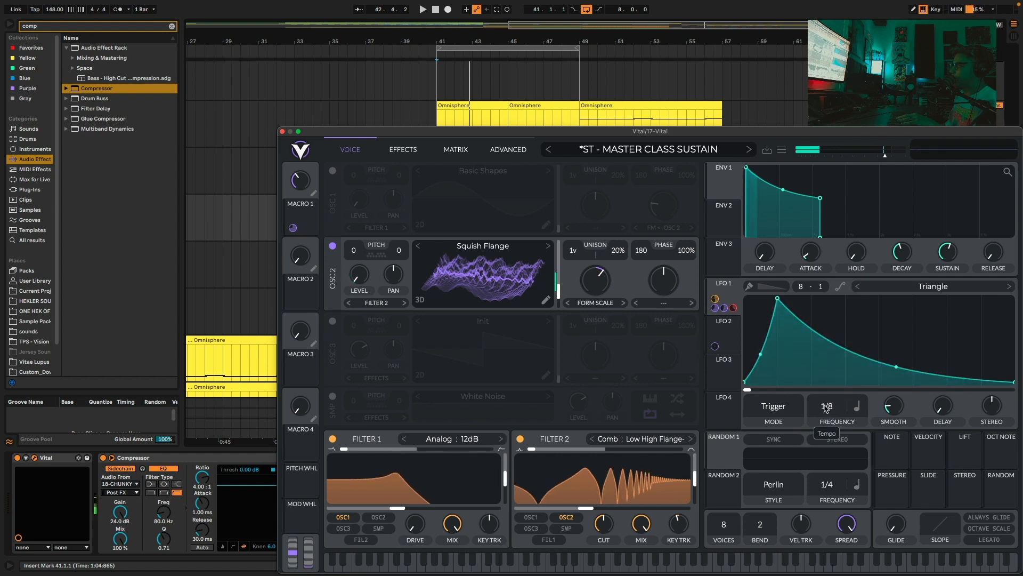
pyautogui.scroll(-1, 828, 419)
pyautogui.scroll(2, 828, 421)
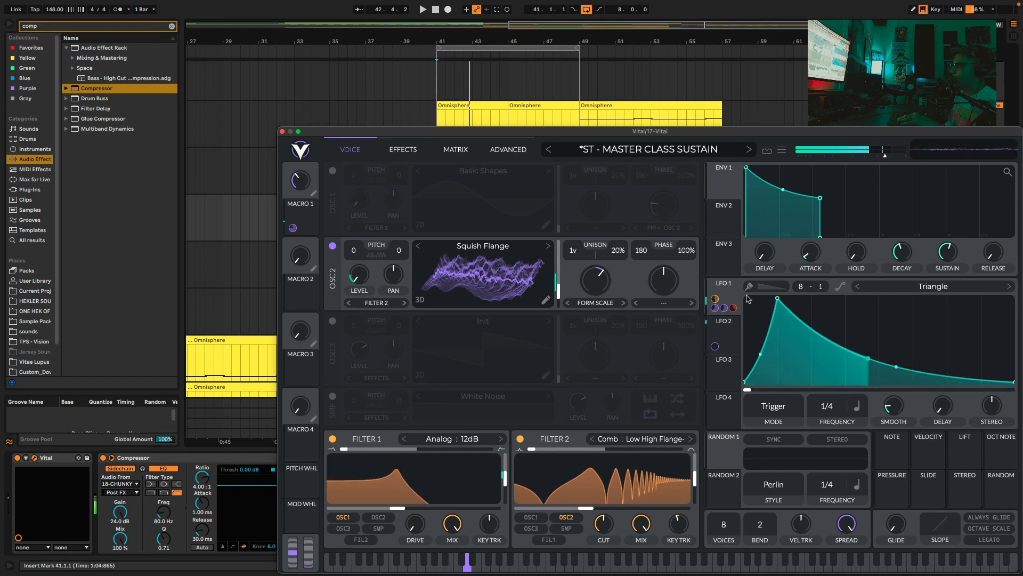
# Close the Vital window and record a MIDI take on the 17 Vital track through the drop
pyautogui.click(283, 131)
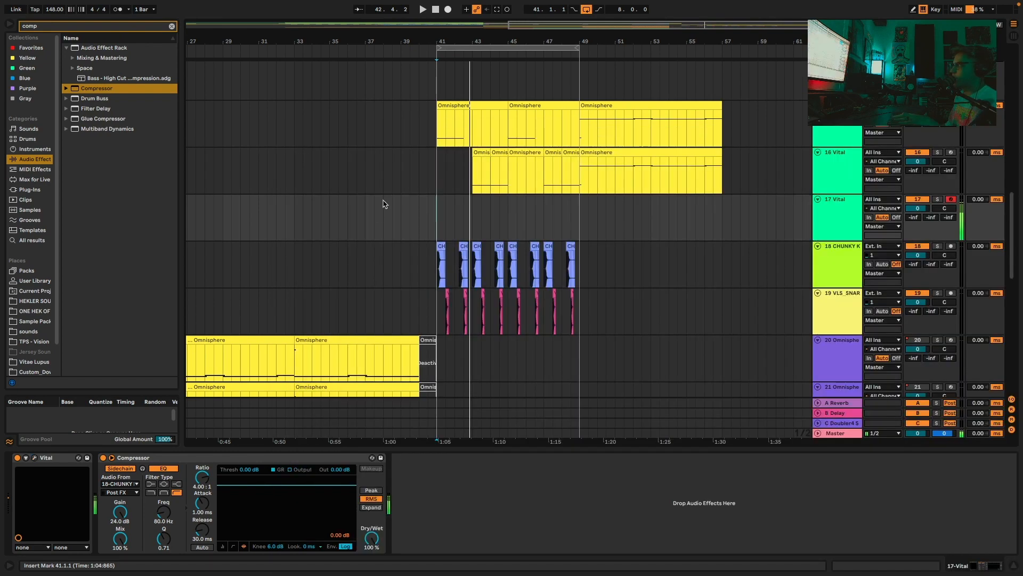
pyautogui.click(448, 9)
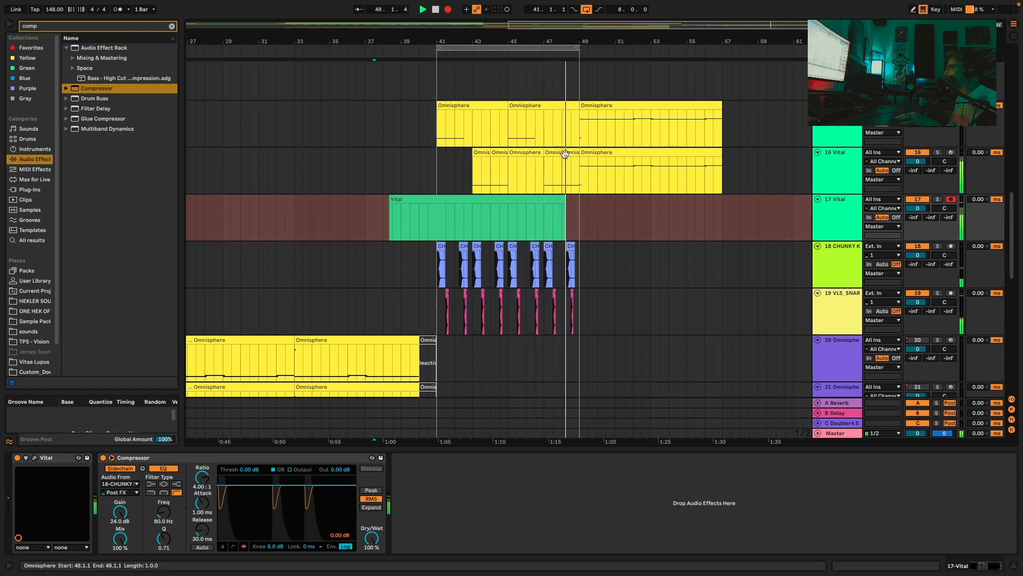
pyautogui.press('space')
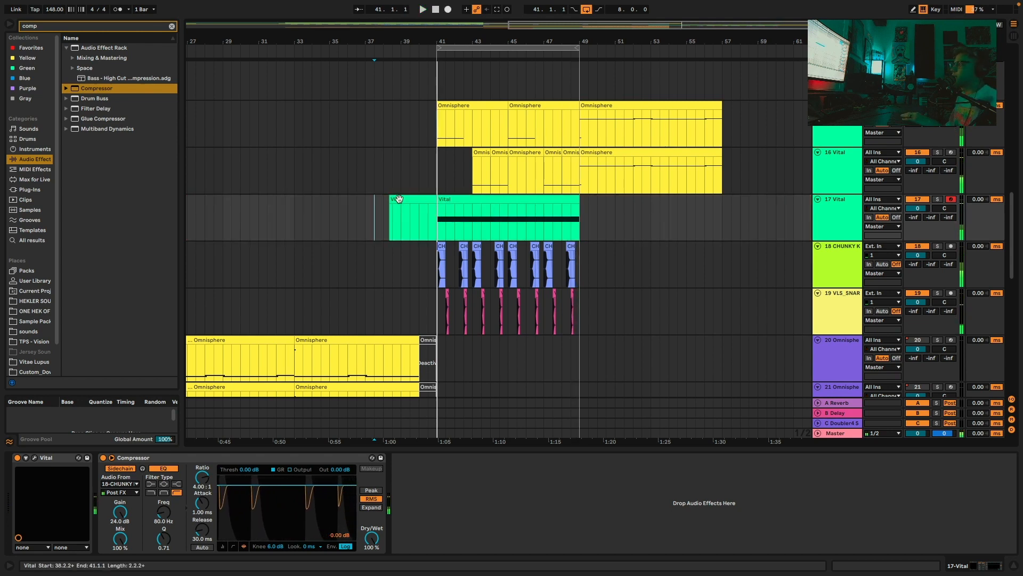
# Delete the recorded Vital material before bar 41 and select the remaining clip from bar 41 to 49
pyautogui.moveTo(393, 200); pyautogui.dragTo(437, 204)
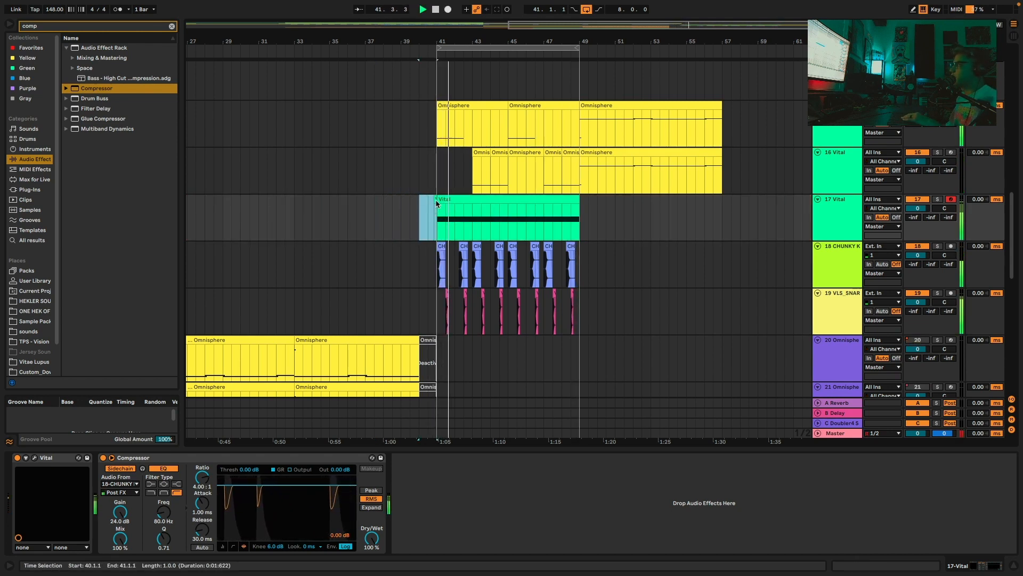
pyautogui.doubleClick(478, 204)
pyautogui.press('space')
# Open the effects of the 17 Vital track's instrument and adjust the multiband compressor's band thresholds while the drop plays
pyautogui.doubleClick(823, 217)
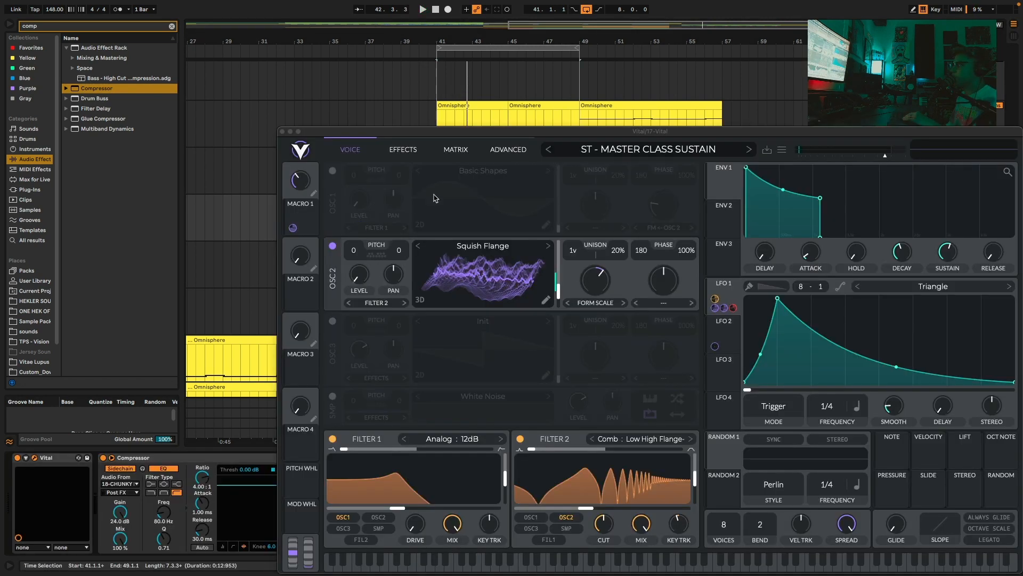
pyautogui.click(408, 148)
pyautogui.press('space')
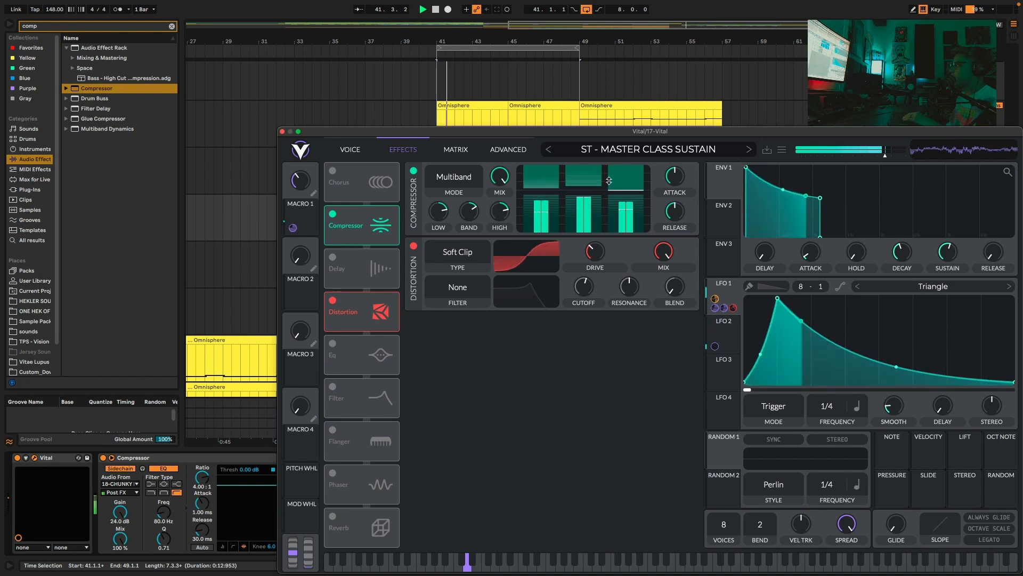
pyautogui.moveTo(577, 186); pyautogui.dragTo(620, 178)
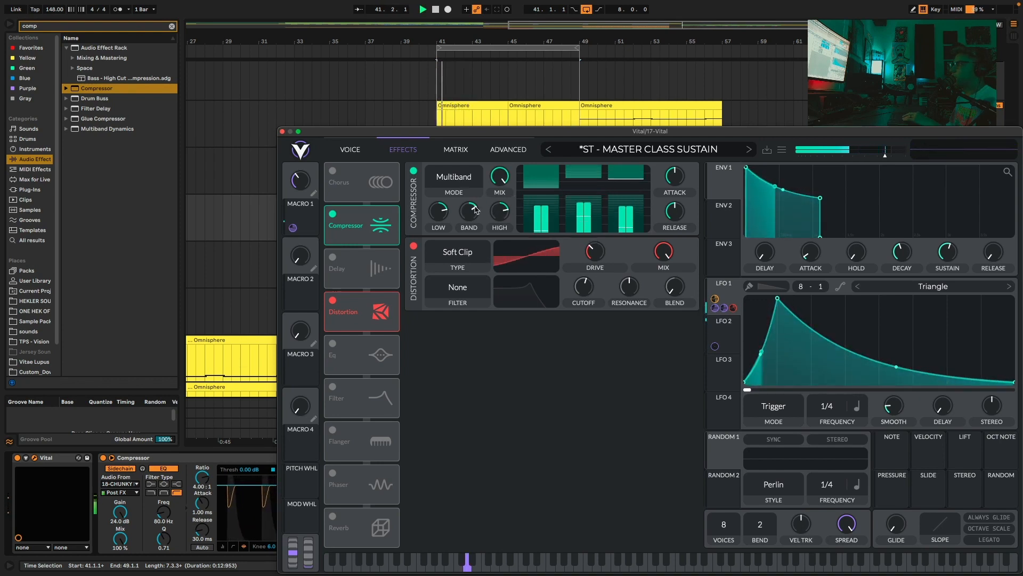
pyautogui.moveTo(556, 206); pyautogui.dragTo(544, 297)
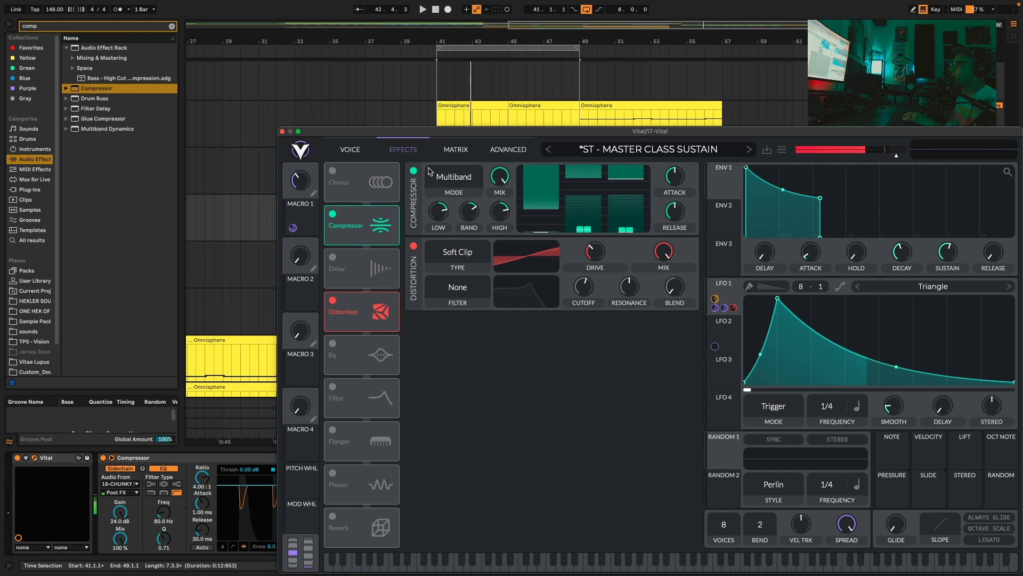
# Enable Vital's Delay effect, audition it in the drop, and modulate its mix with LFO 1 by about 0.666
pyautogui.press('space')
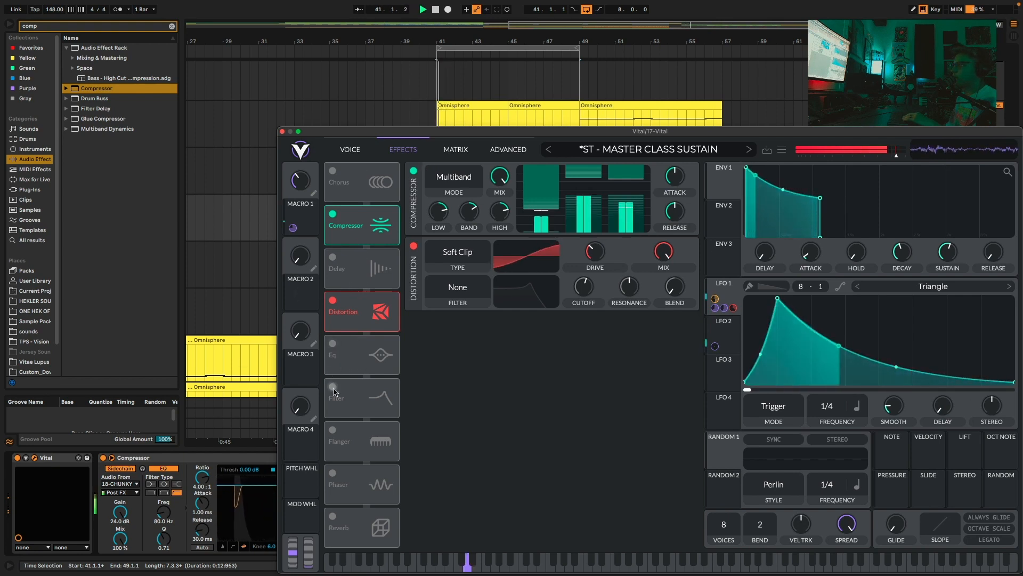
pyautogui.click(333, 257)
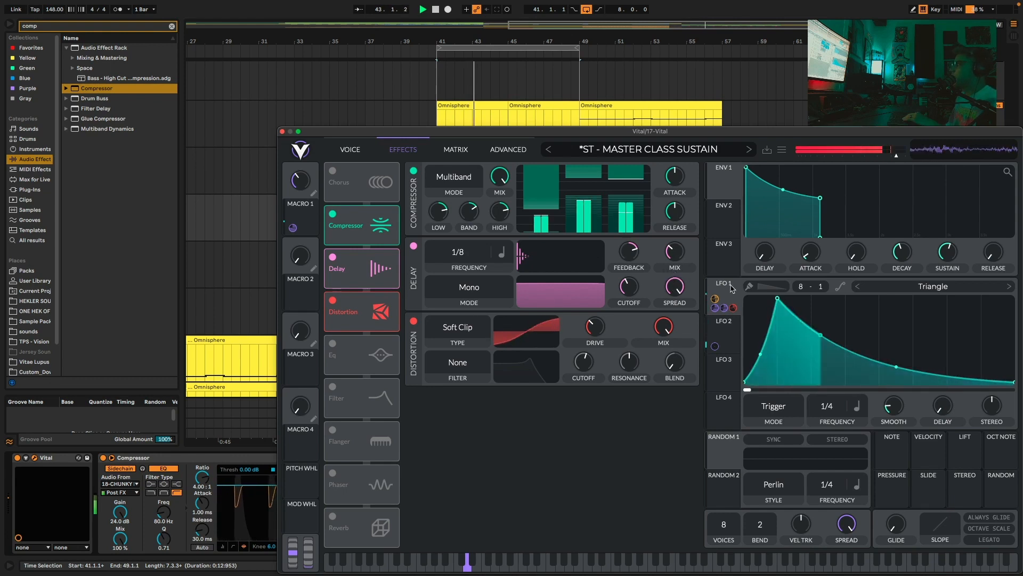
pyautogui.press('space')
pyautogui.press('space')
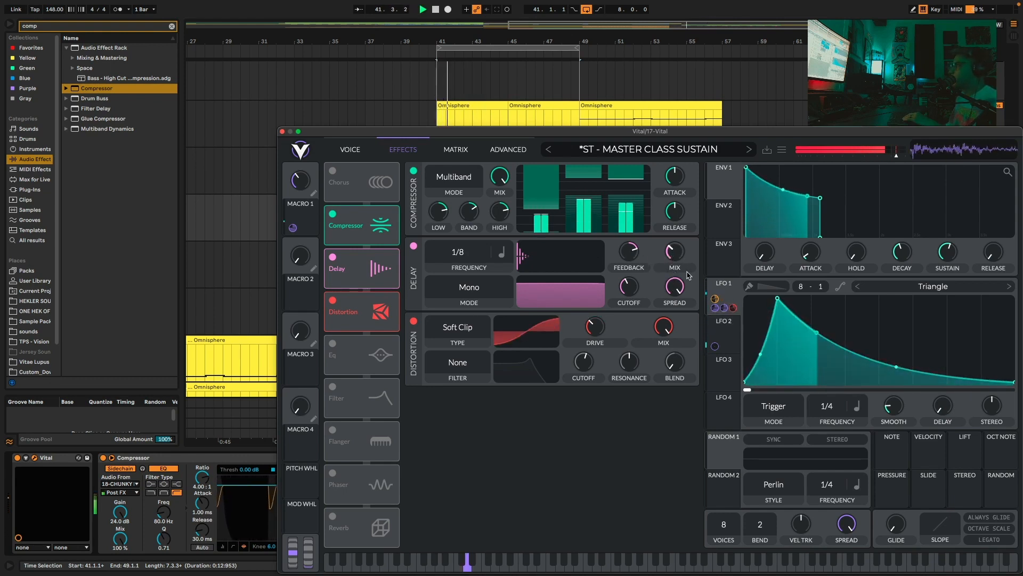
pyautogui.press('space')
pyautogui.press('space')
pyautogui.moveTo(717, 293); pyautogui.dragTo(708, 287)
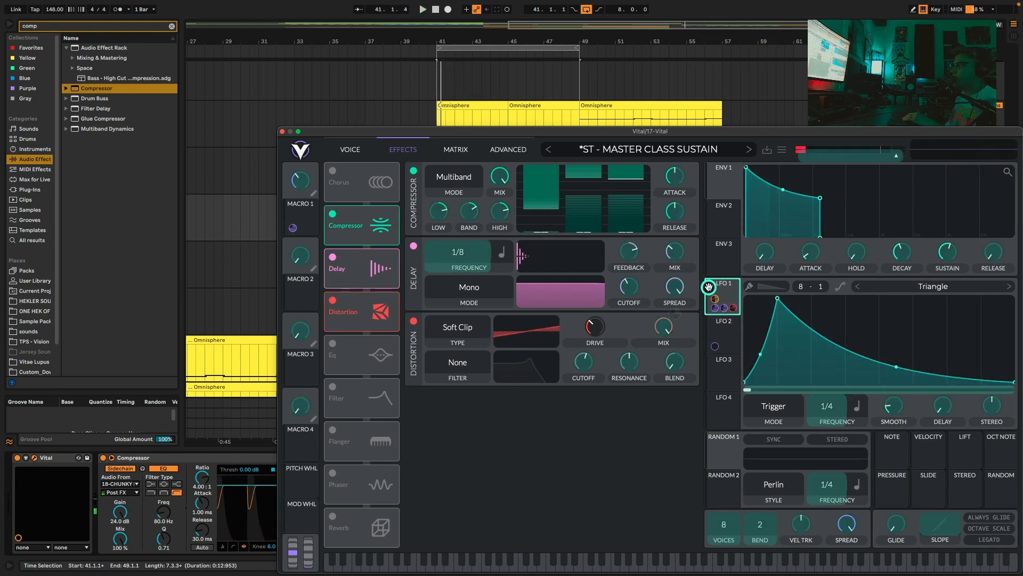
pyautogui.moveTo(673, 252); pyautogui.dragTo(676, 256)
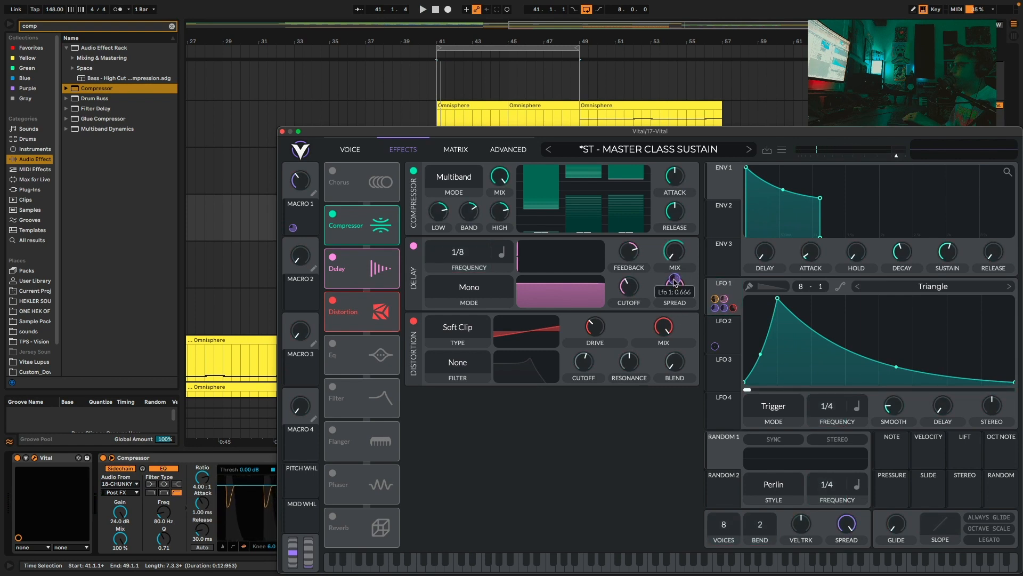
# Audition the drop with Vital's voice settings open and assign Macro 2 to modulate the LFO 1 frequency
pyautogui.press('space')
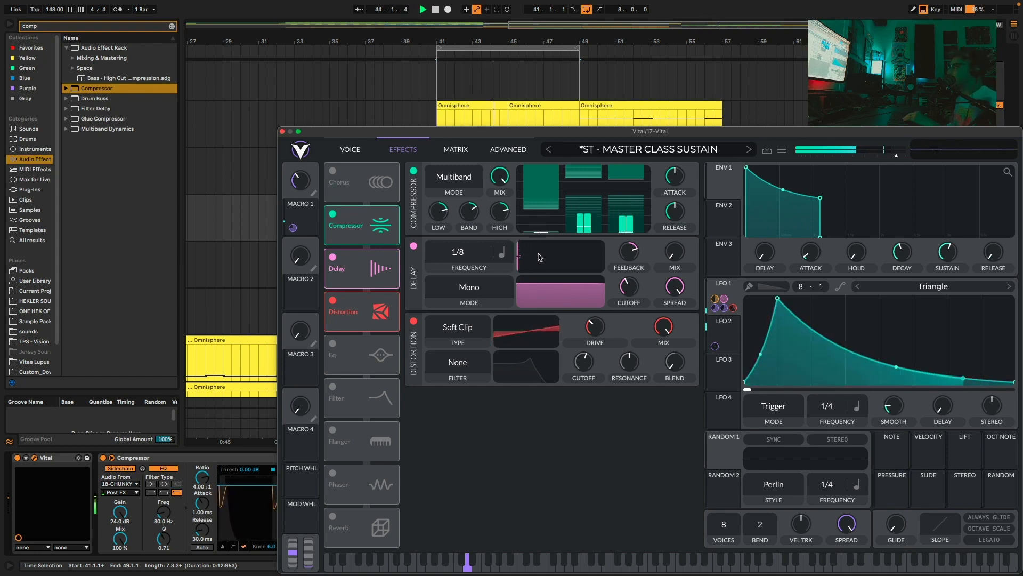
pyautogui.click(350, 149)
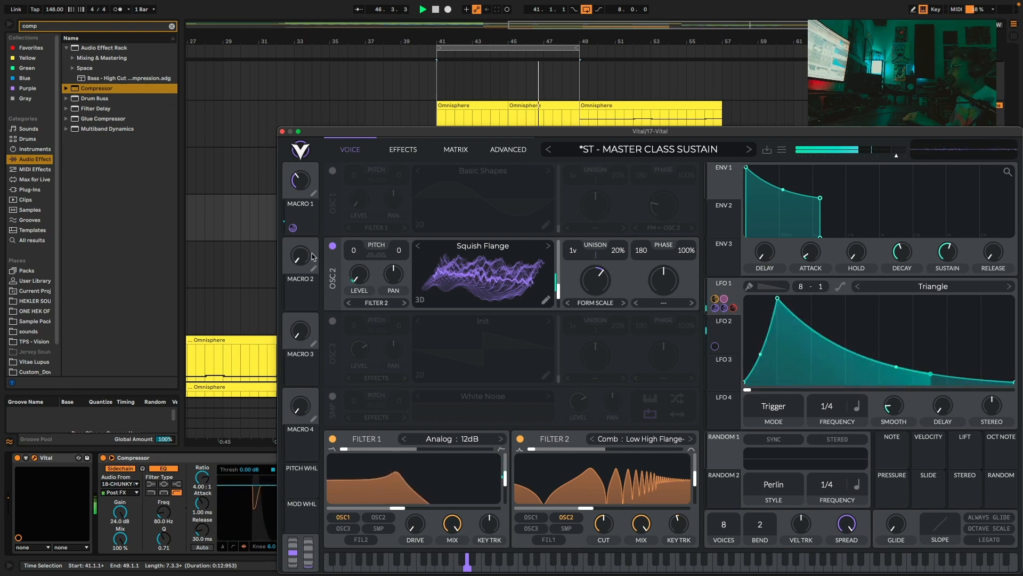
pyautogui.press('space')
pyautogui.moveTo(292, 303); pyautogui.dragTo(826, 407)
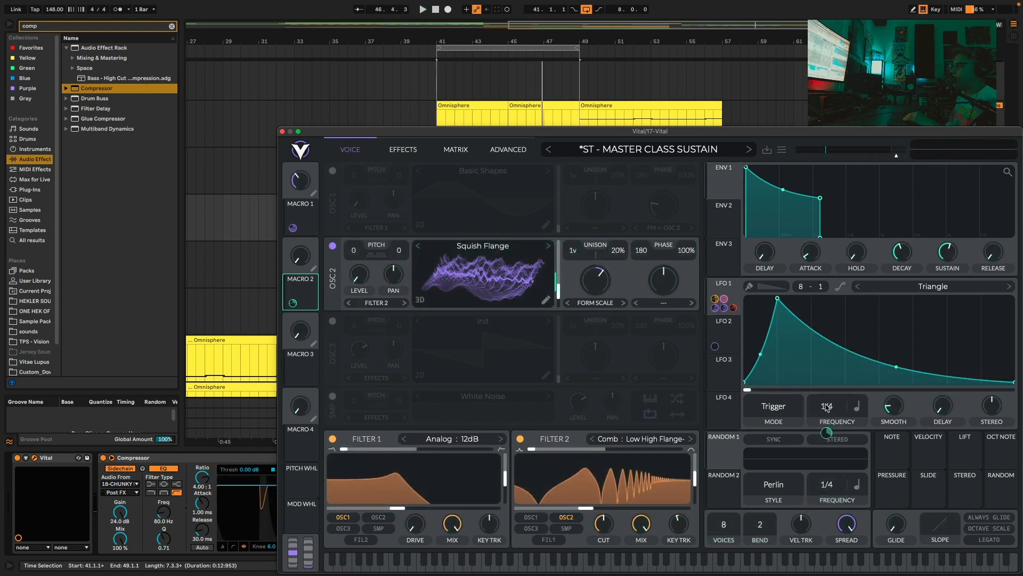
# Show the arrangement's automation and bring up Vital's LFO 1 Tempo parameter on the 17 Vital track
pyautogui.click(282, 131)
pyautogui.moveTo(448, 40); pyautogui.dragTo(447, 86)
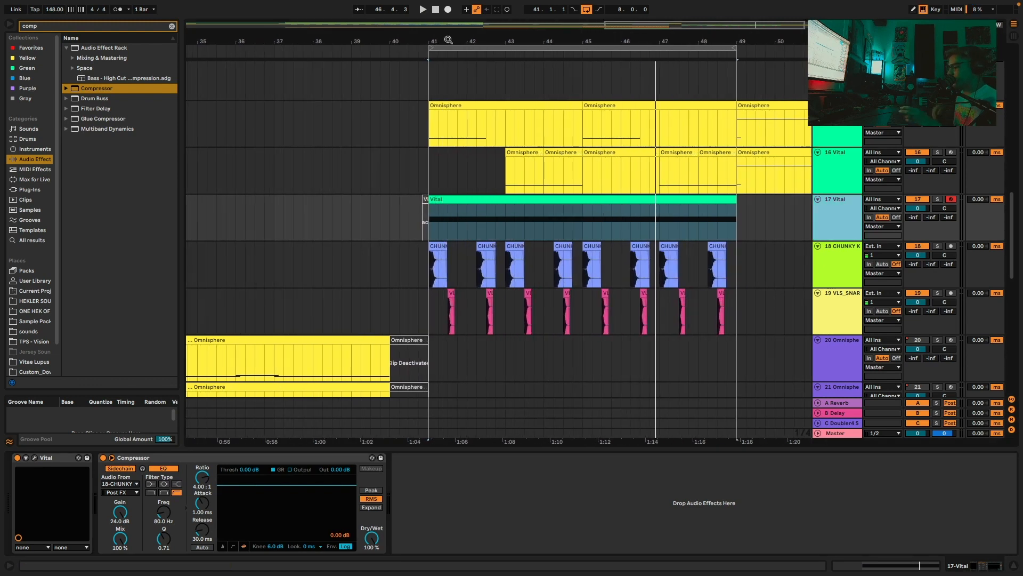
pyautogui.press('a')
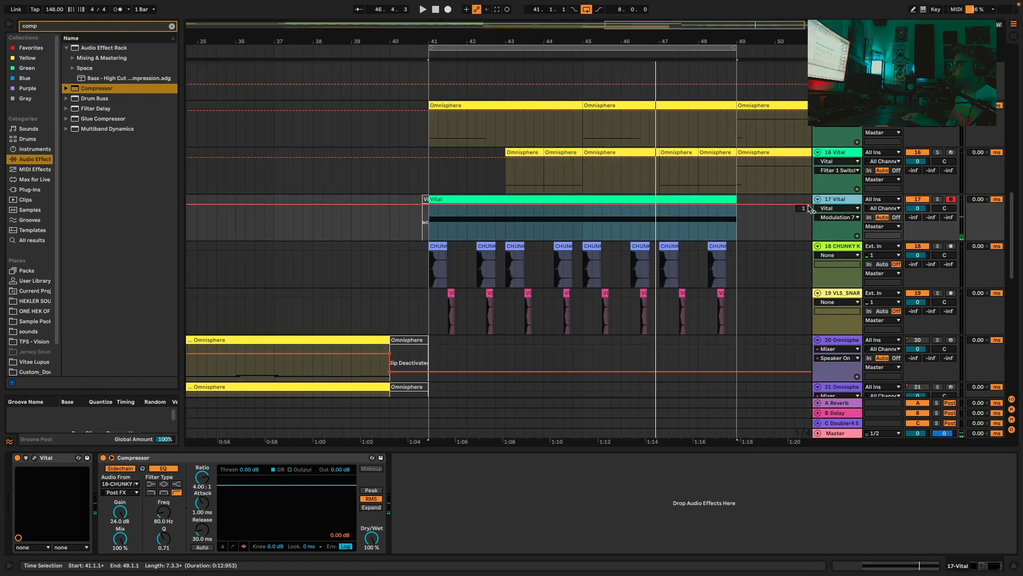
pyautogui.click(833, 217)
pyautogui.click(760, 224)
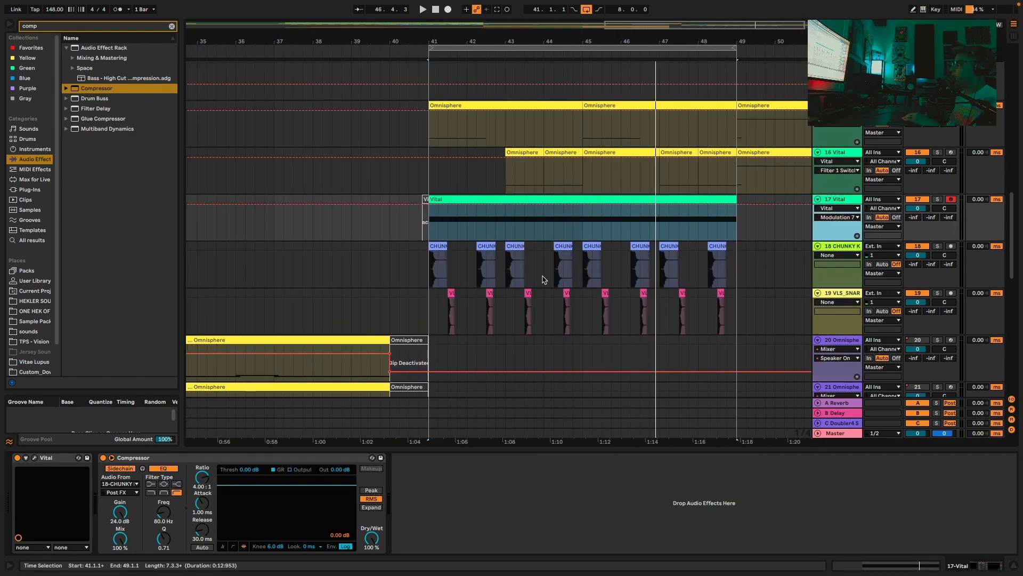
pyautogui.press('alt+super+p')
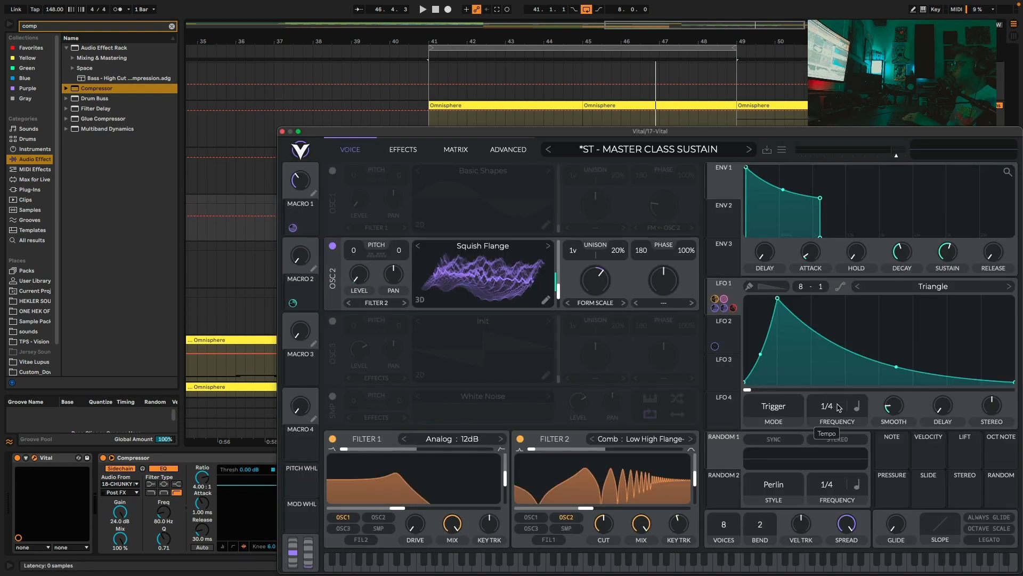
pyautogui.click(283, 132)
# Add an abrupt step up to 1/8 at 41.4 in the LFO 1 Tempo automation on 17 Vital while the drop plays
pyautogui.press('space')
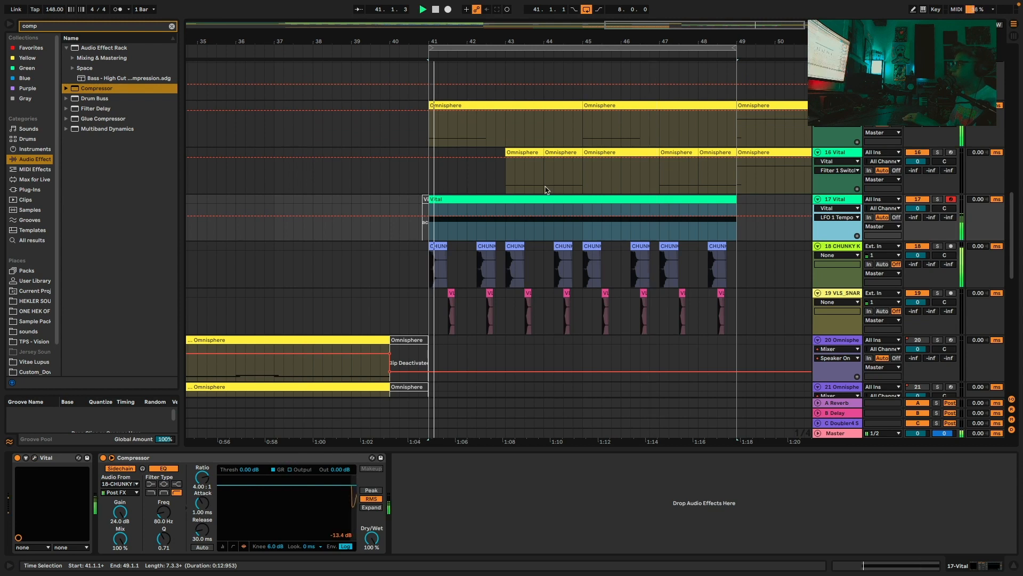
pyautogui.moveTo(428, 35); pyautogui.dragTo(456, 160)
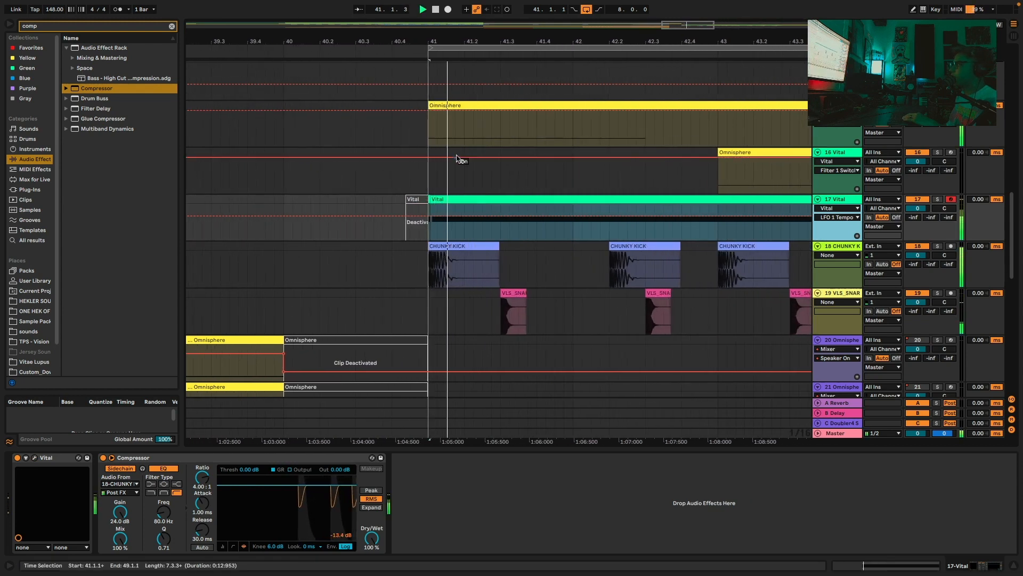
pyautogui.hscroll(1, 586, 219)
pyautogui.click(501, 215)
pyautogui.moveTo(510, 216); pyautogui.dragTo(664, 208)
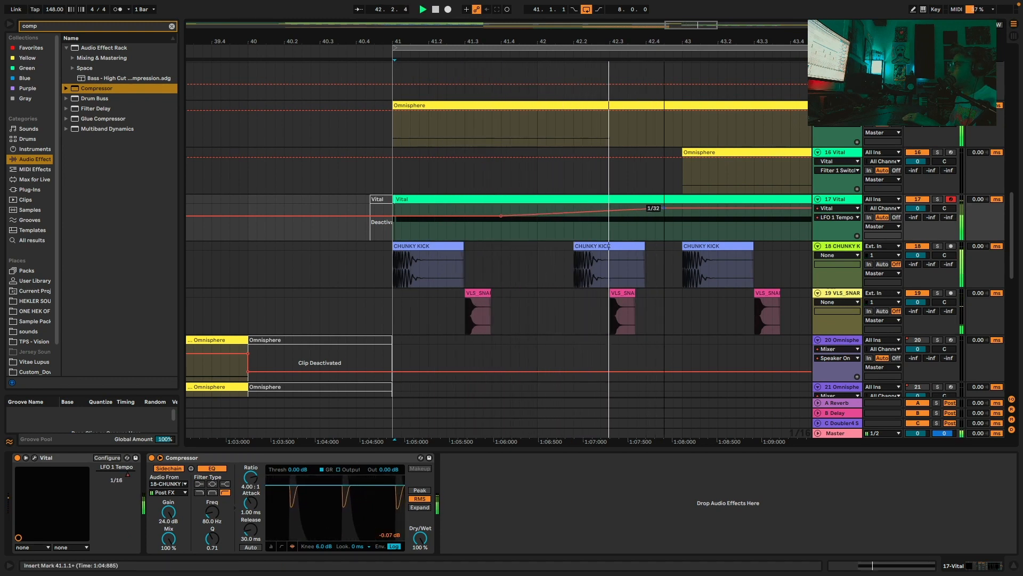
pyautogui.moveTo(664, 208); pyautogui.dragTo(537, 211)
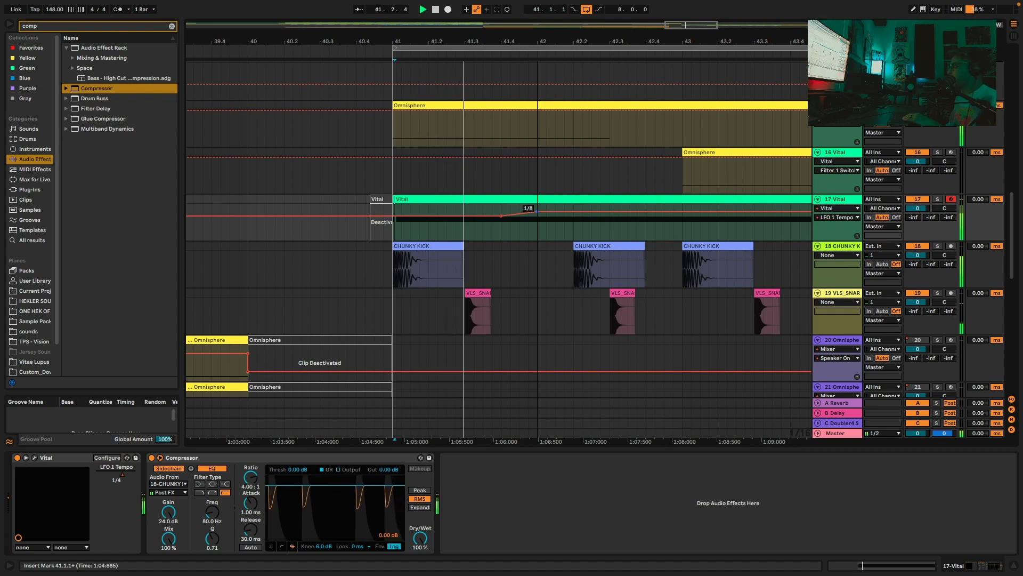
pyautogui.moveTo(537, 212); pyautogui.dragTo(501, 212)
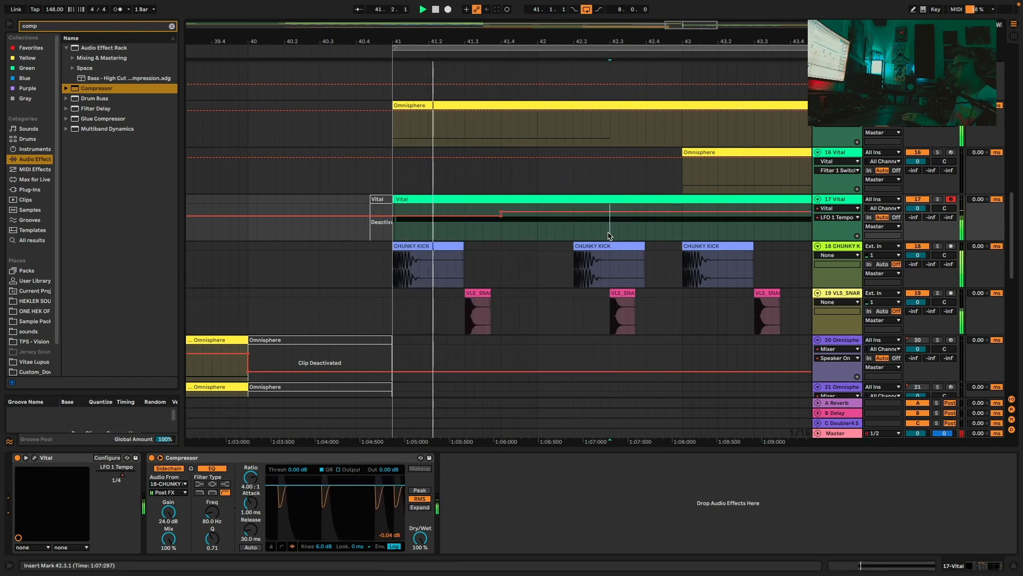
# Deactivate the 17 Vital clip section from 42.3 to 43 and copy the opening section from bar 41 to bar 43
pyautogui.moveTo(609, 236); pyautogui.dragTo(682, 216)
pyautogui.press('0')
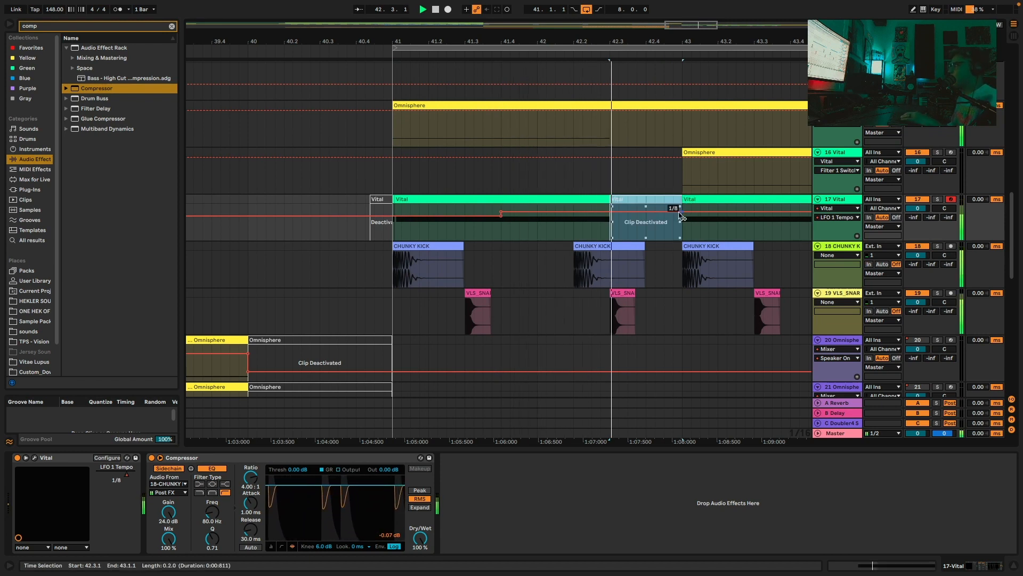
pyautogui.click(485, 233)
pyautogui.moveTo(510, 232); pyautogui.dragTo(396, 203)
pyautogui.press('super+c')
pyautogui.click(710, 197)
pyautogui.press('super+v')
# Extend the pasted Vital section at bar 43 to 44.3 and flatten its LFO 1 Tempo step during playback
pyautogui.press('space')
pyautogui.press('space')
pyautogui.hscroll(2, 711, 196)
pyautogui.hscroll(1, 711, 197)
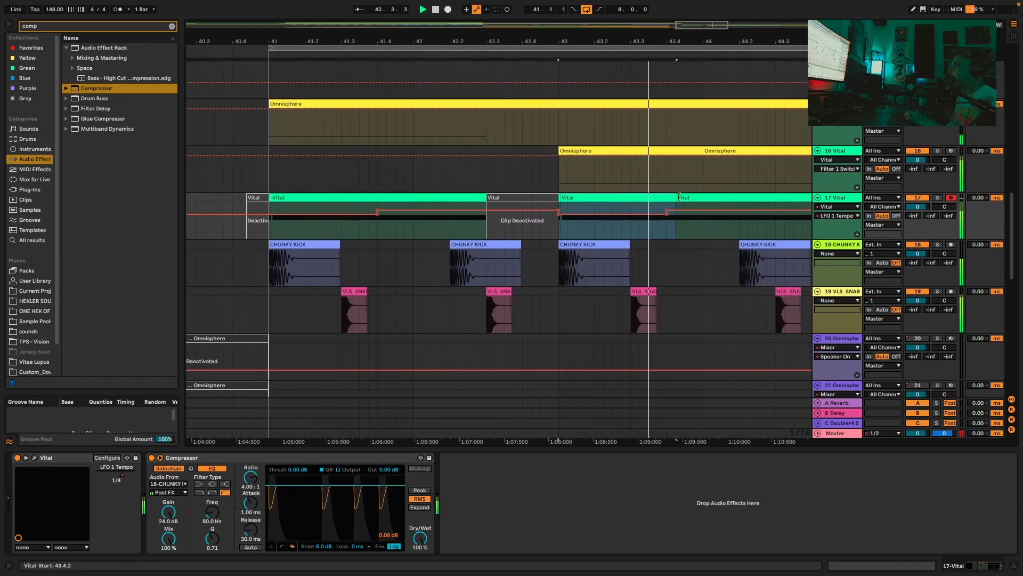
pyautogui.press('space')
pyautogui.press('space')
pyautogui.moveTo(668, 211); pyautogui.dragTo(775, 211)
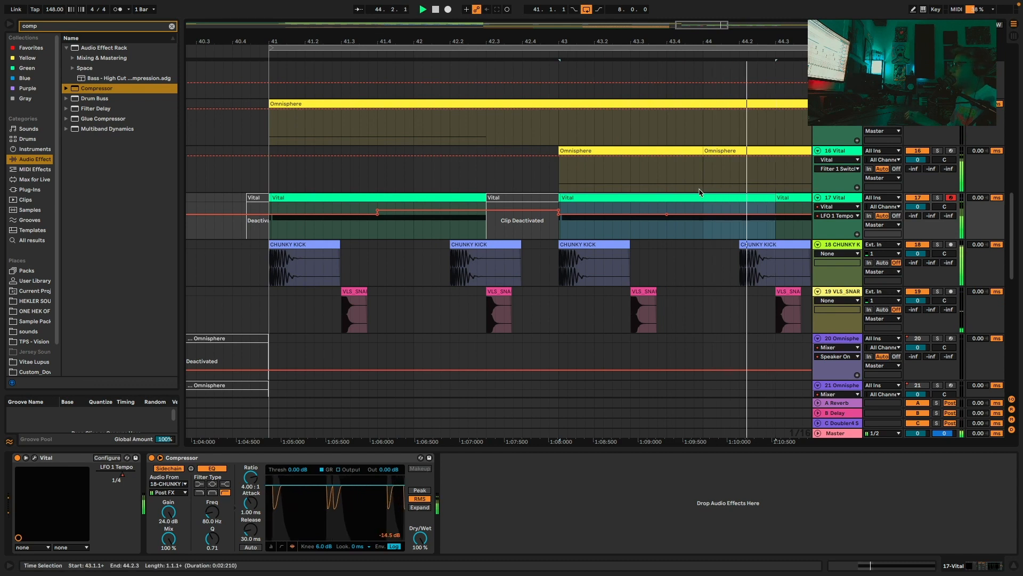
# Play the transition from the buildup into the drop and review the bass clips from bar 41
pyautogui.moveTo(745, 42); pyautogui.dragTo(713, 48)
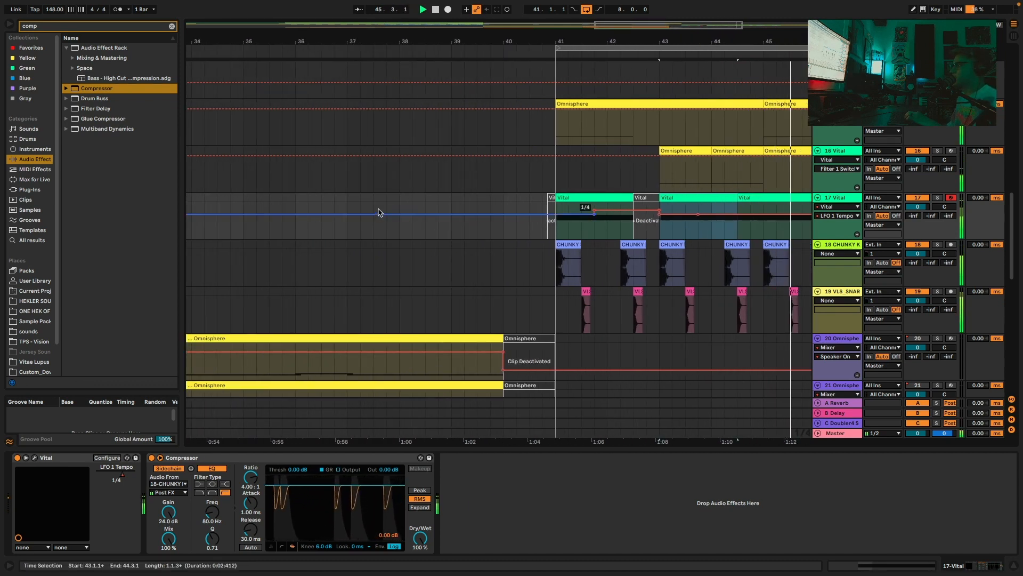
pyautogui.click(259, 189)
pyautogui.press('space')
pyautogui.press('space')
pyautogui.moveTo(668, 41); pyautogui.dragTo(533, 49)
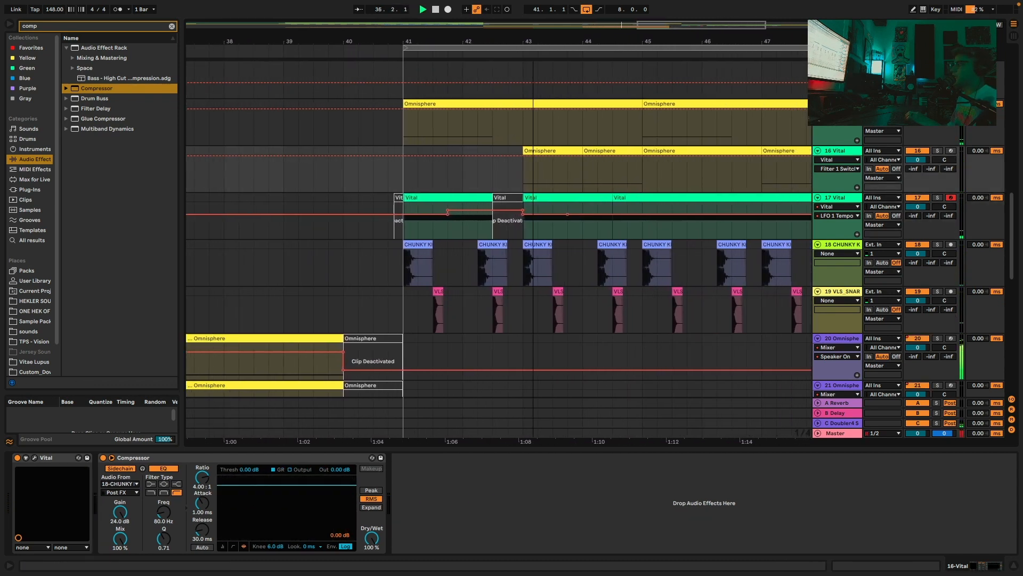
pyautogui.click(844, 199)
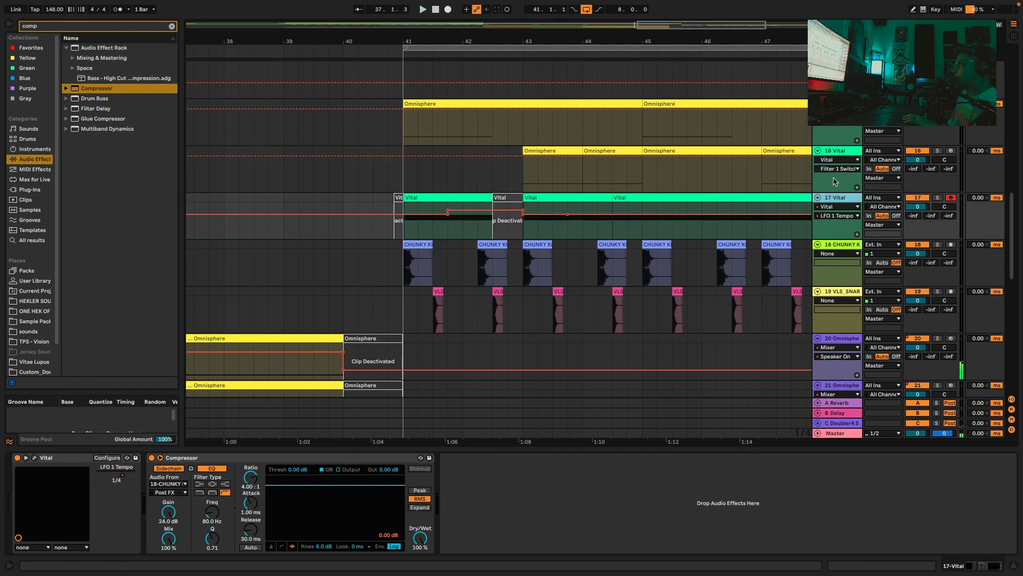
pyautogui.scroll(-2, 826, 186)
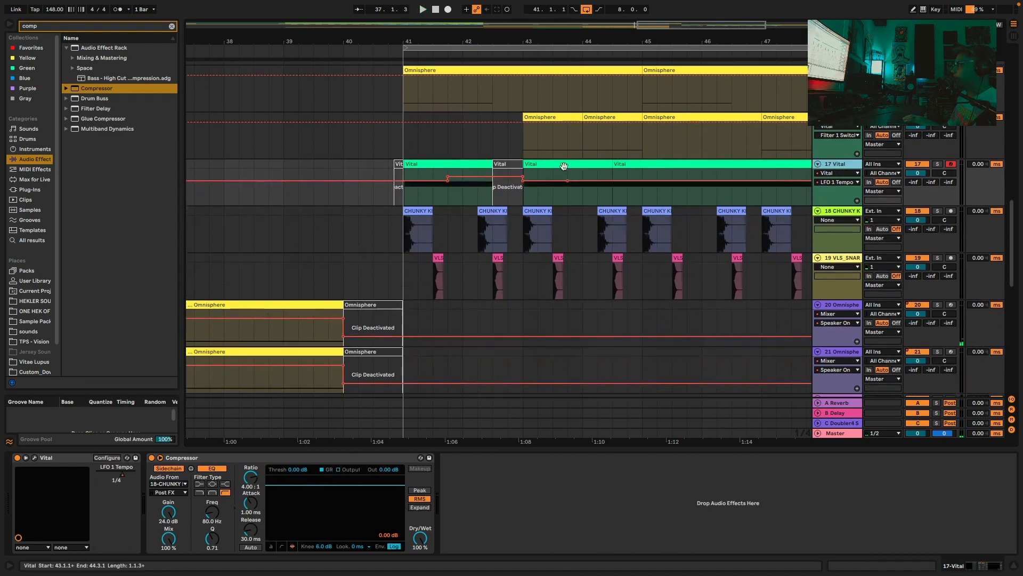
pyautogui.click(442, 164)
pyautogui.scroll(2, 474, 144)
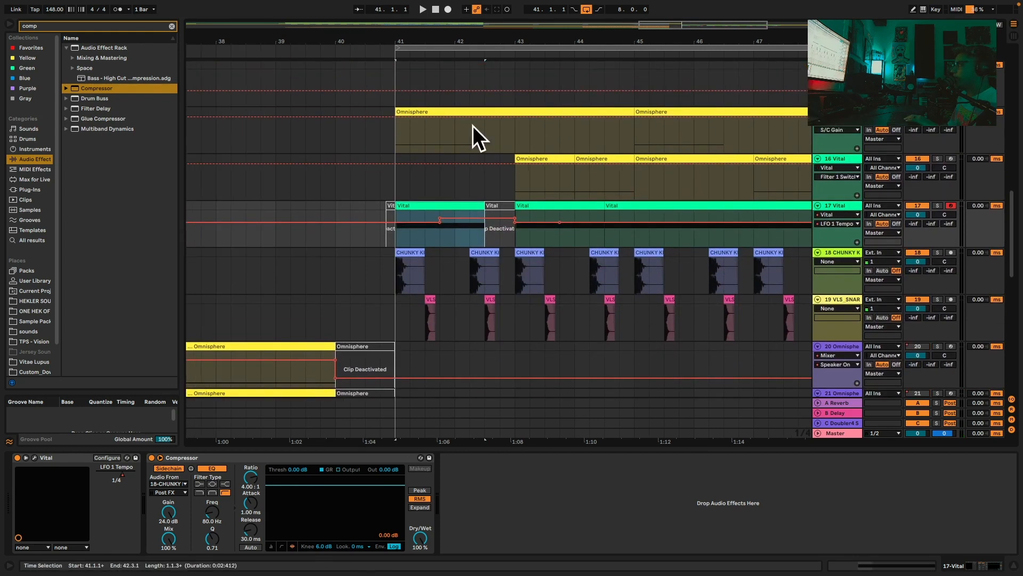
pyautogui.moveTo(484, 47); pyautogui.dragTo(479, 59)
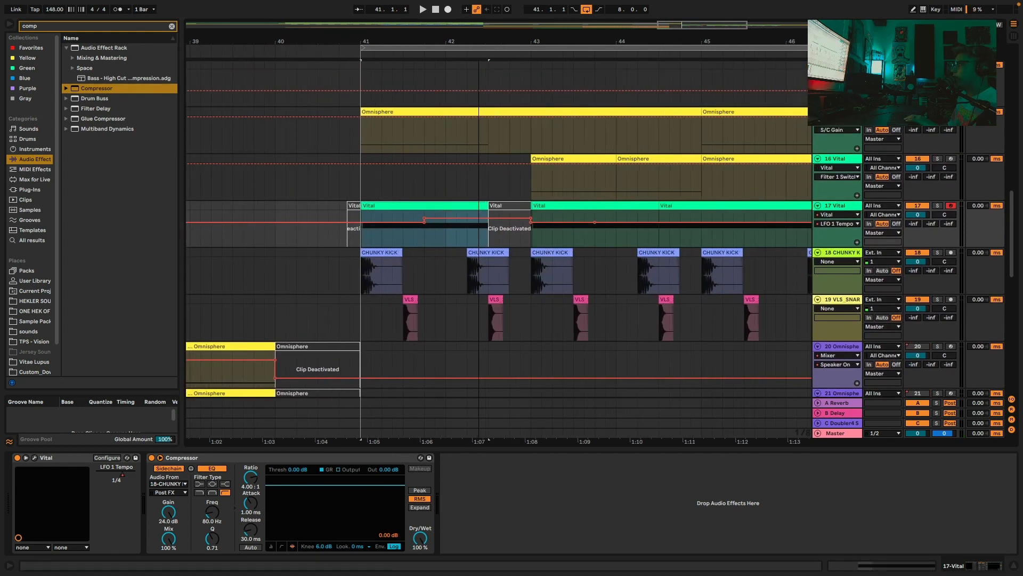
pyautogui.click(459, 109)
pyautogui.press('space')
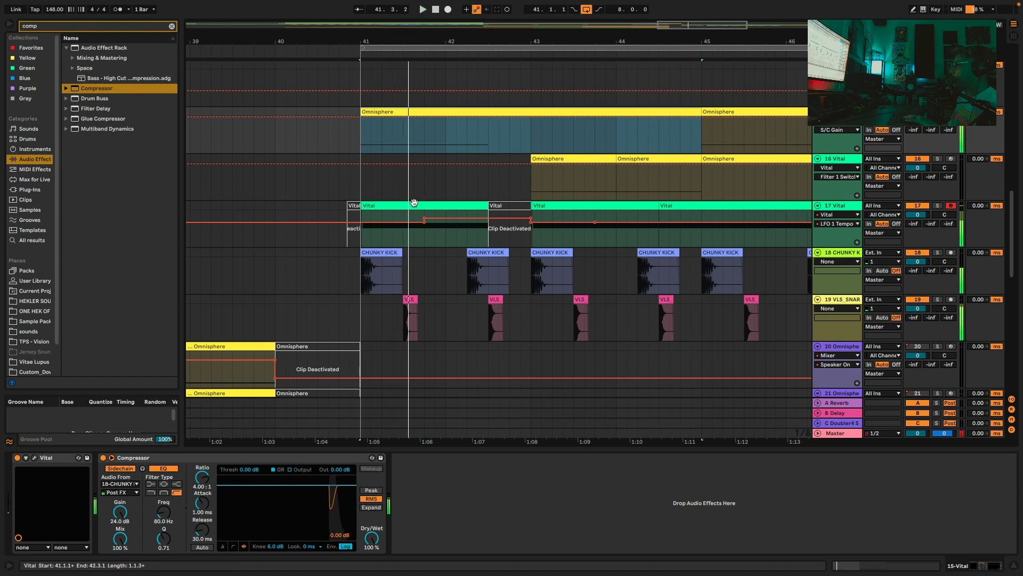
# Move the first 17 Vital clip to start at 41.3 and remove its LFO 1 Tempo automation step
pyautogui.moveTo(414, 202); pyautogui.dragTo(431, 208)
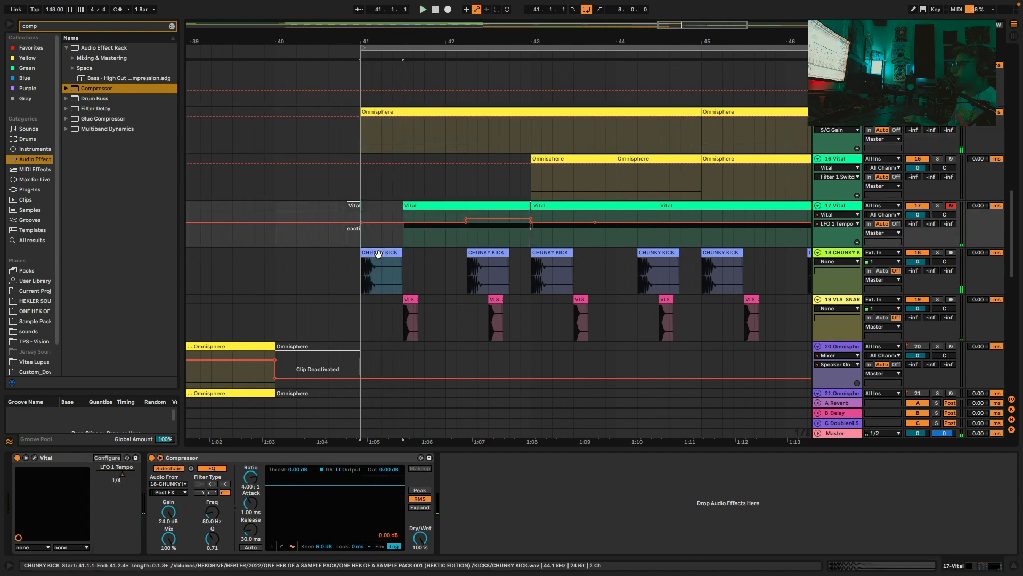
pyautogui.click(377, 252)
pyautogui.press('space')
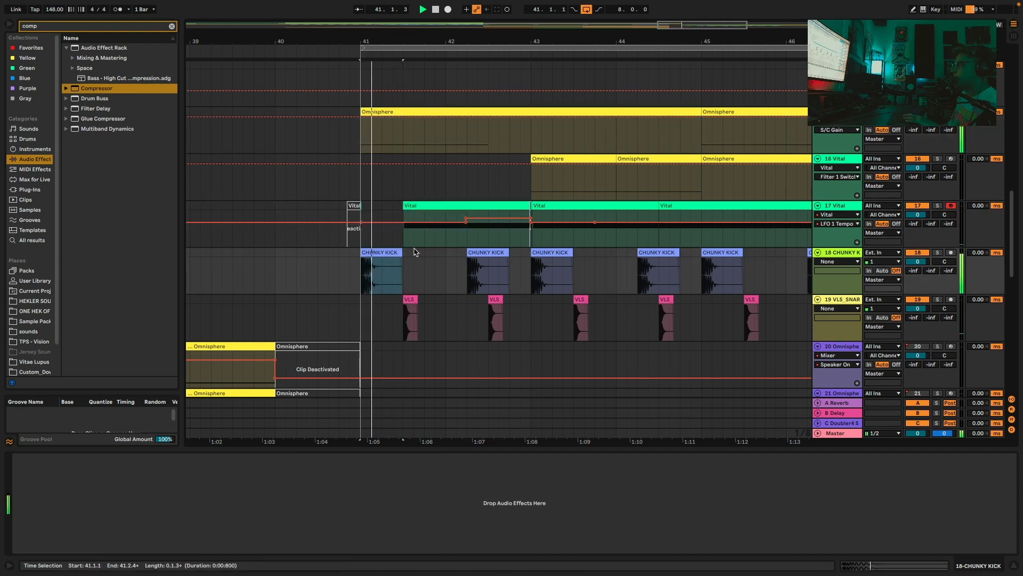
pyautogui.click(432, 206)
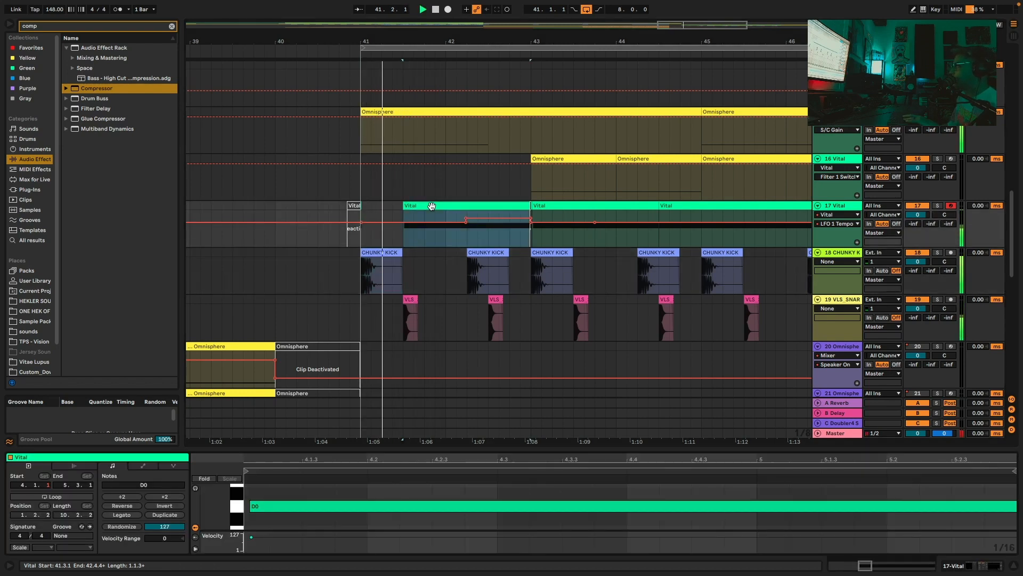
pyautogui.click(466, 218)
pyautogui.click(530, 218)
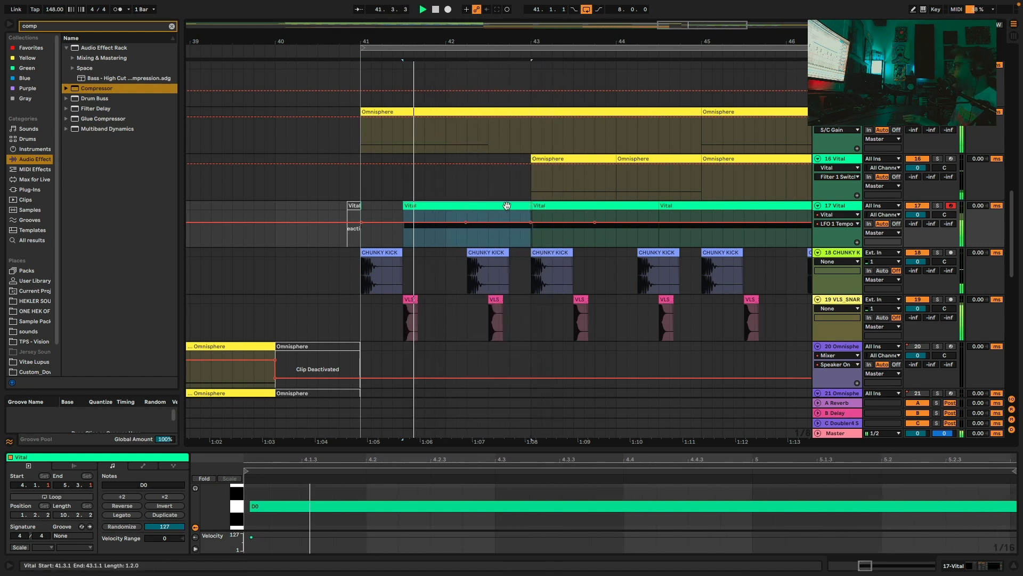
# Replace the clip's long D0 note with a shorter D0 at its start and sixteenth D0 notes at 4.2.3 and 4.3.3
pyautogui.press('Delete')
pyautogui.click(270, 512)
pyautogui.doubleClick(261, 511)
pyautogui.moveTo(262, 512); pyautogui.dragTo(375, 506)
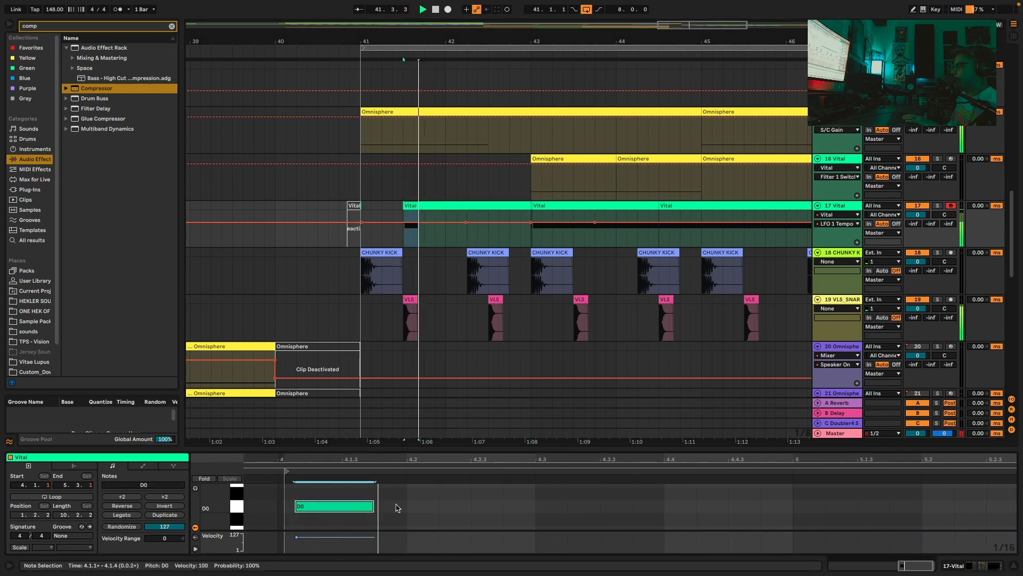
pyautogui.doubleClick(477, 506)
pyautogui.doubleClick(613, 506)
pyautogui.click(615, 518)
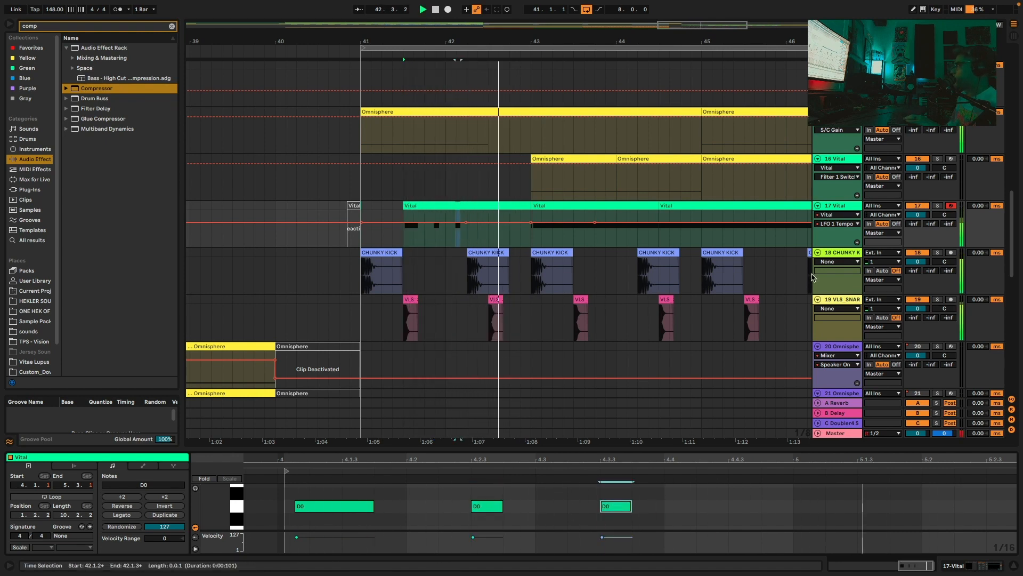
# Check the 17 Vital instrument's settings during playback, close its window and stop the drop
pyautogui.hotkey('shift', 'Tab')
pyautogui.click(35, 458)
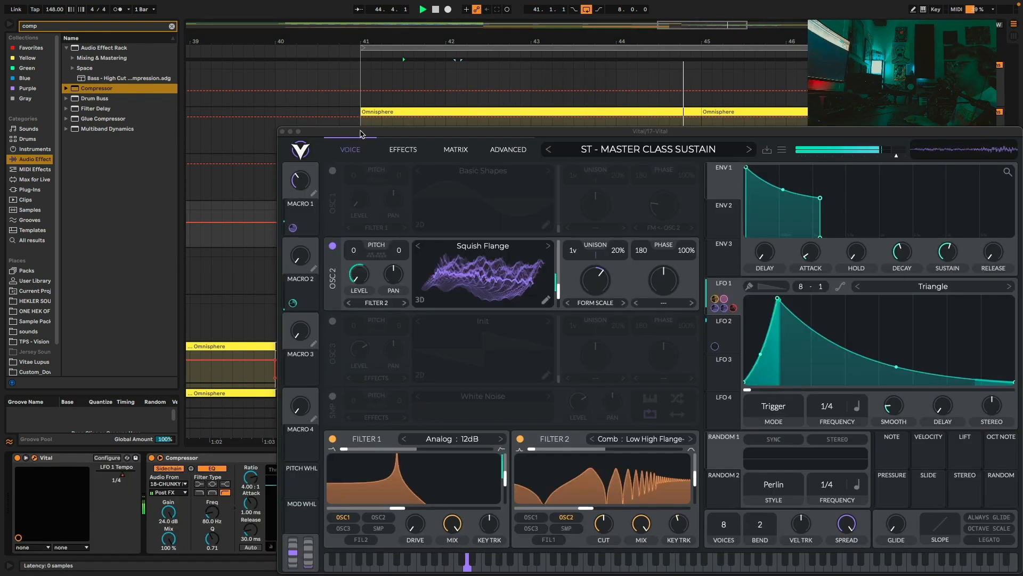
pyautogui.click(282, 131)
pyautogui.moveTo(649, 41); pyautogui.dragTo(567, 5)
pyautogui.press('space')
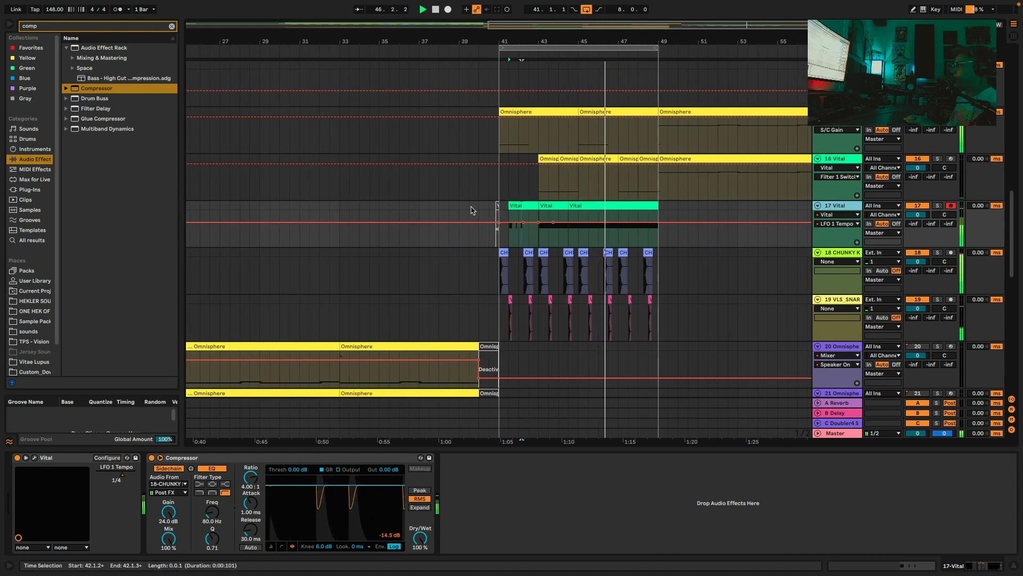
# Copy the track 14 hi-hat clips from bars 17 to 25 to bar 41 and play the drop with them
pyautogui.scroll(-10, 471, 210)
pyautogui.scroll(1, 478, 207)
pyautogui.hscroll(-2, 478, 207)
pyautogui.scroll(-2, 482, 208)
pyautogui.scroll(3, 480, 206)
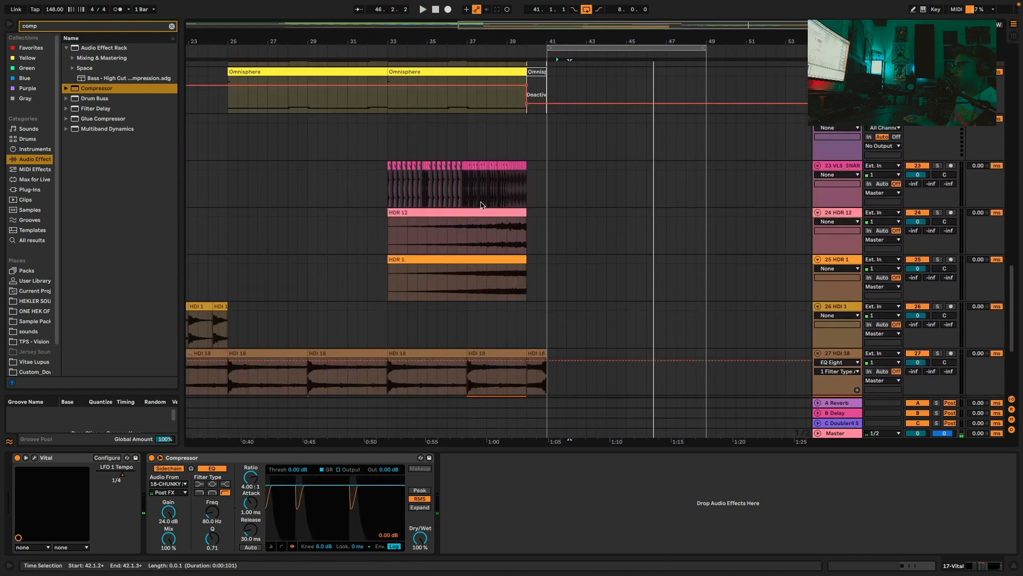
pyautogui.hscroll(-10, 482, 205)
pyautogui.scroll(10, 485, 203)
pyautogui.hscroll(1, 485, 203)
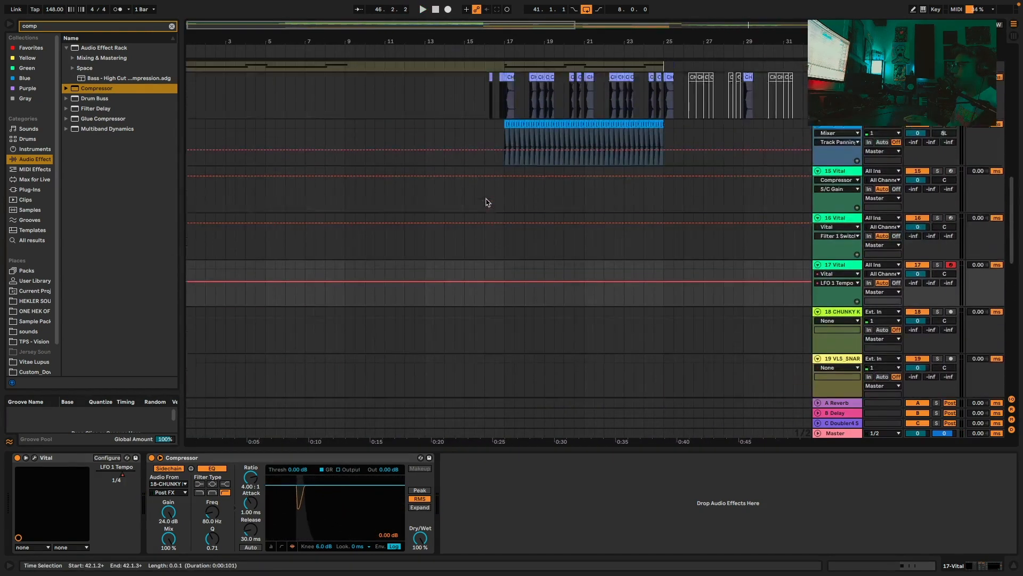
pyautogui.moveTo(499, 205); pyautogui.dragTo(645, 200)
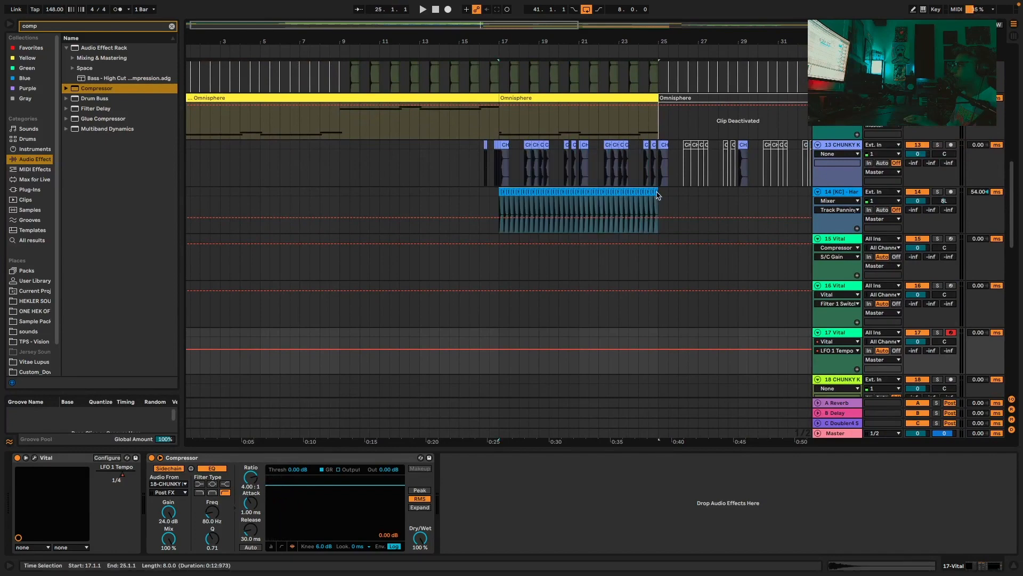
pyautogui.hscroll(10, 644, 201)
pyautogui.click(473, 208)
pyautogui.press('super+v')
pyautogui.press('space')
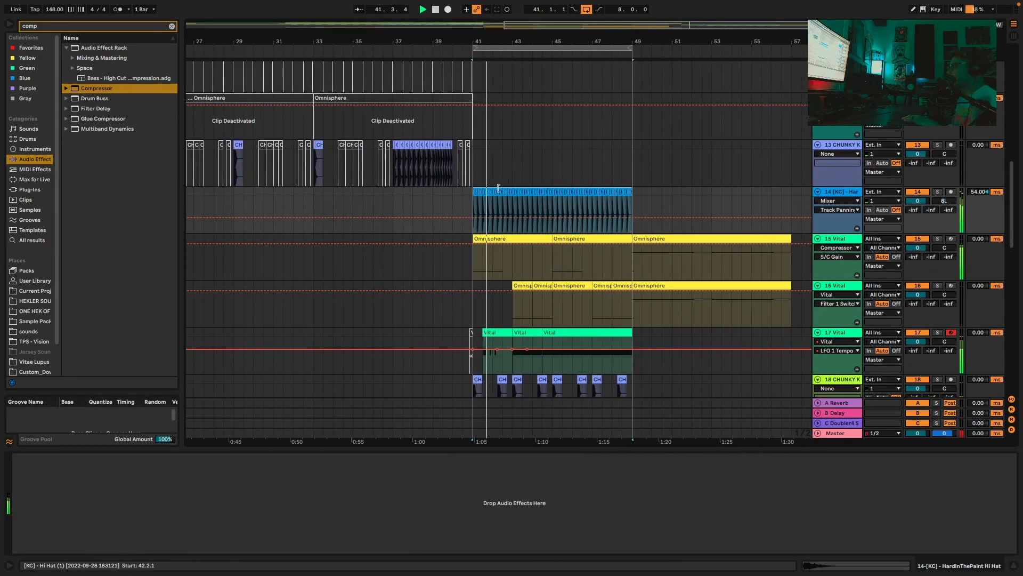
pyautogui.scroll(-3, 486, 187)
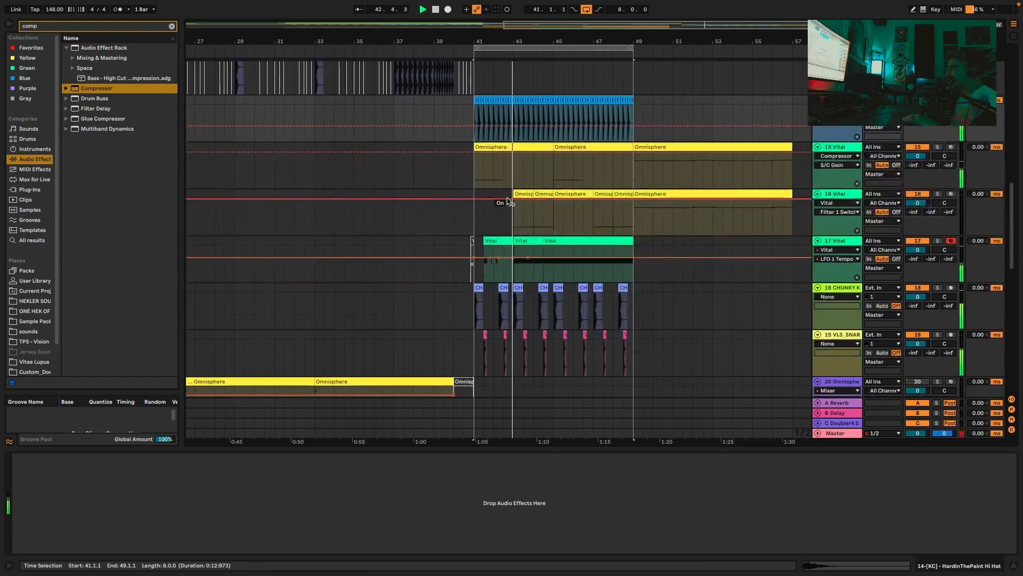
# Play the drop from 41.1 and mute track 17 Vital
pyautogui.moveTo(516, 43); pyautogui.dragTo(516, 189)
pyautogui.press('space')
pyautogui.press('space')
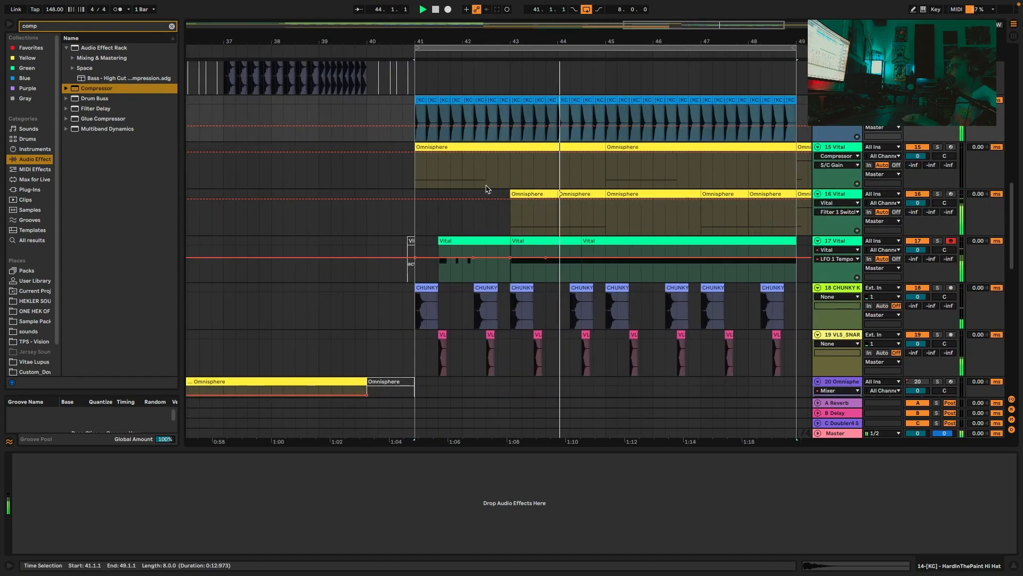
pyautogui.press('space')
pyautogui.press('space')
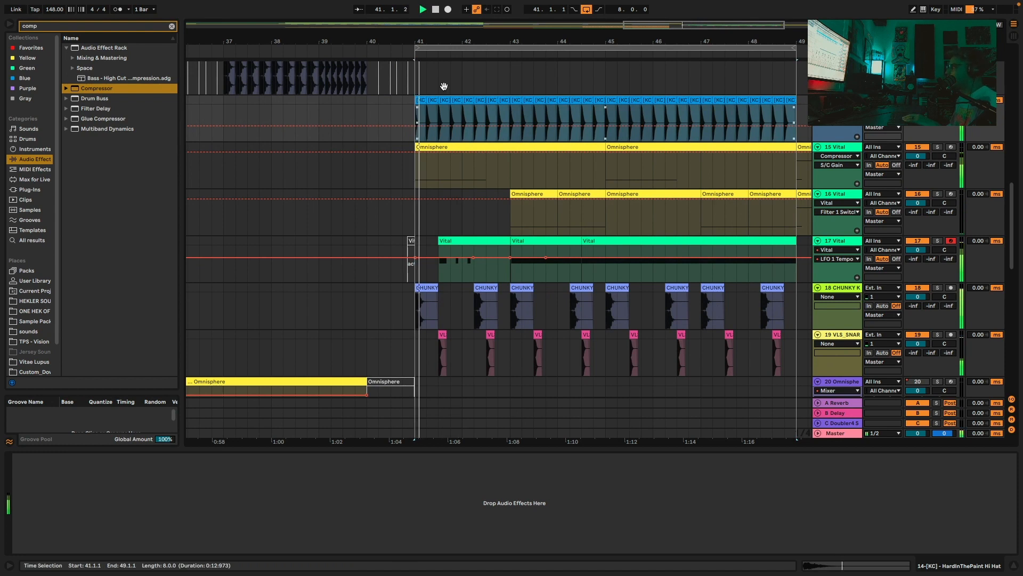
pyautogui.moveTo(434, 39); pyautogui.dragTo(434, 96)
pyautogui.click(917, 240)
pyautogui.press('space')
pyautogui.press('space')
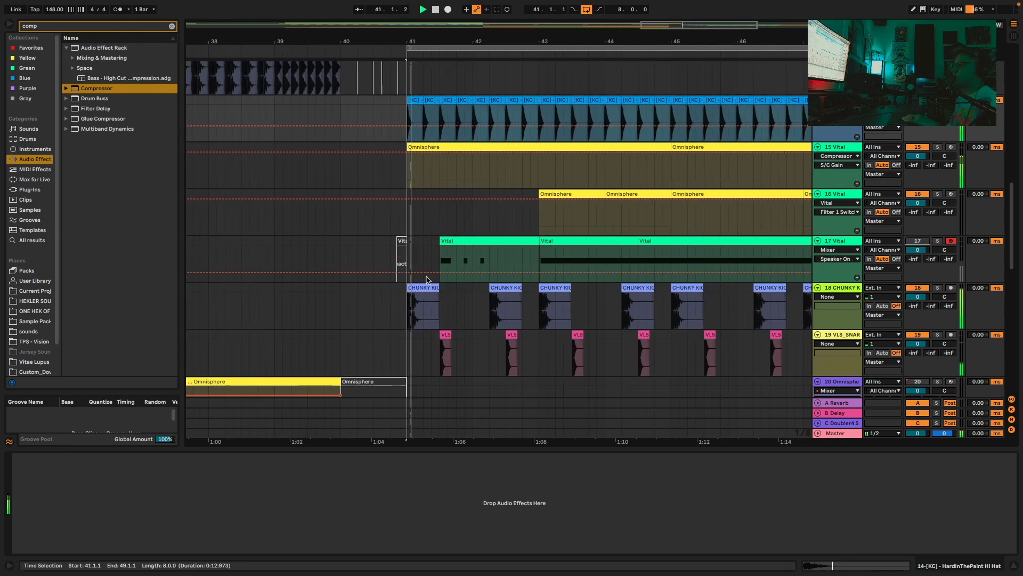
# Duplicate the section from 41.1 to 41.4 on tracks 15 to 18 directly after itself and play it
pyautogui.moveTo(457, 288); pyautogui.dragTo(408, 160)
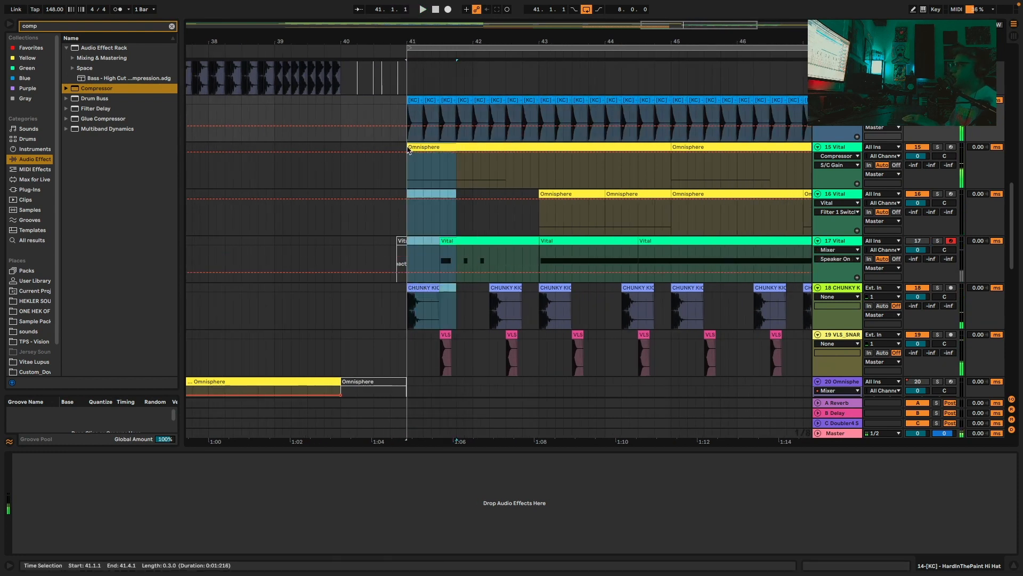
pyautogui.hotkey('ctrl', 'd')
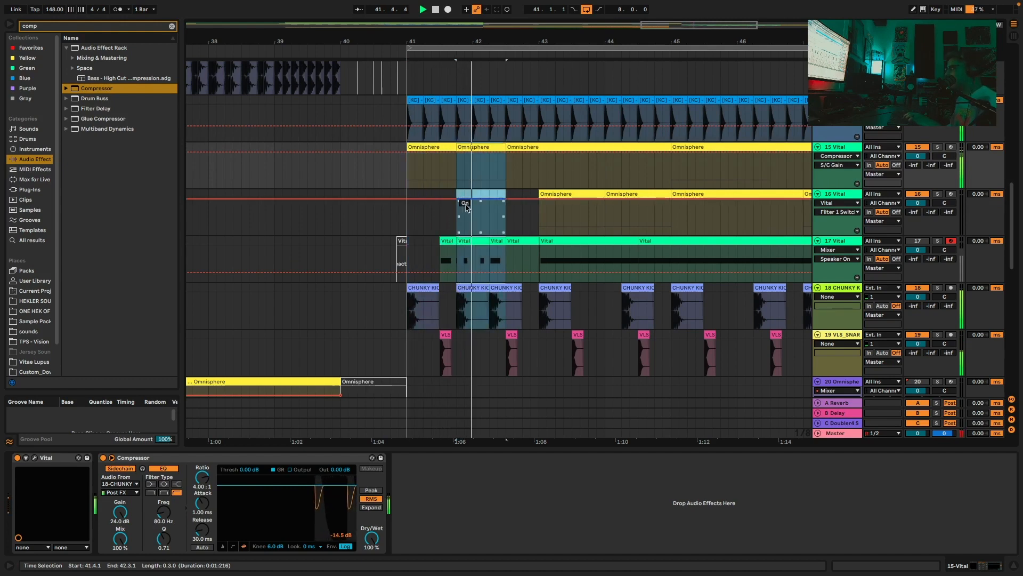
pyautogui.press('space')
pyautogui.press('space')
# Open the track 16 Vital instrument during playback and set LFO 1's frequency to 1/4 in Tempo mode
pyautogui.moveTo(585, 41); pyautogui.dragTo(585, 58)
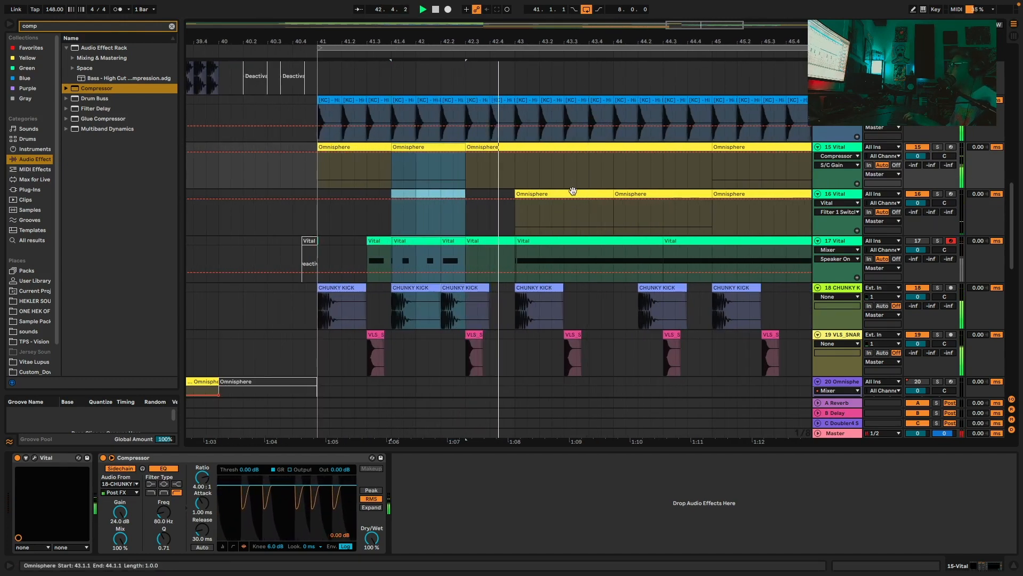
pyautogui.click(572, 193)
pyautogui.press('space')
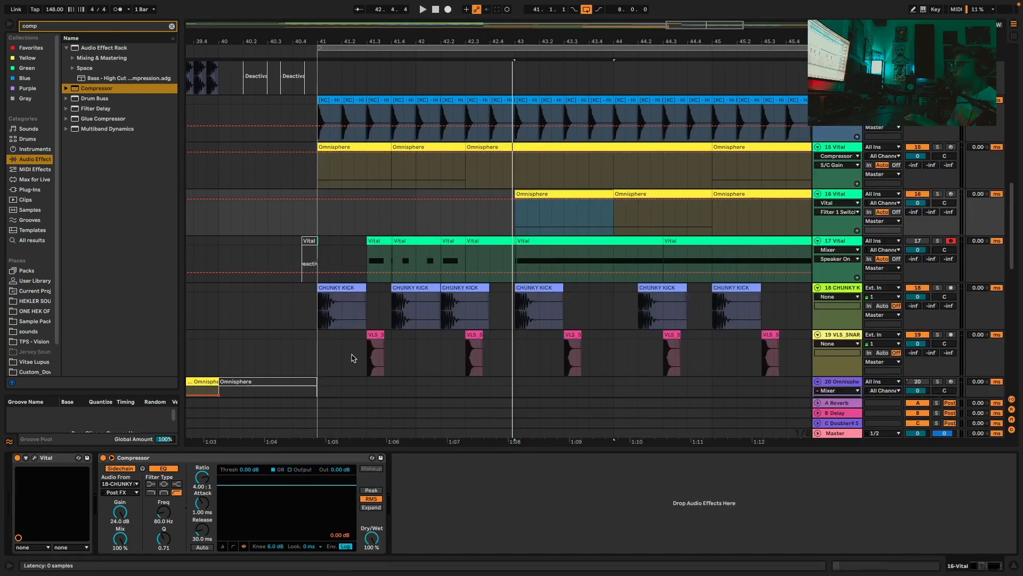
pyautogui.press('super+alt+p')
pyautogui.press('space')
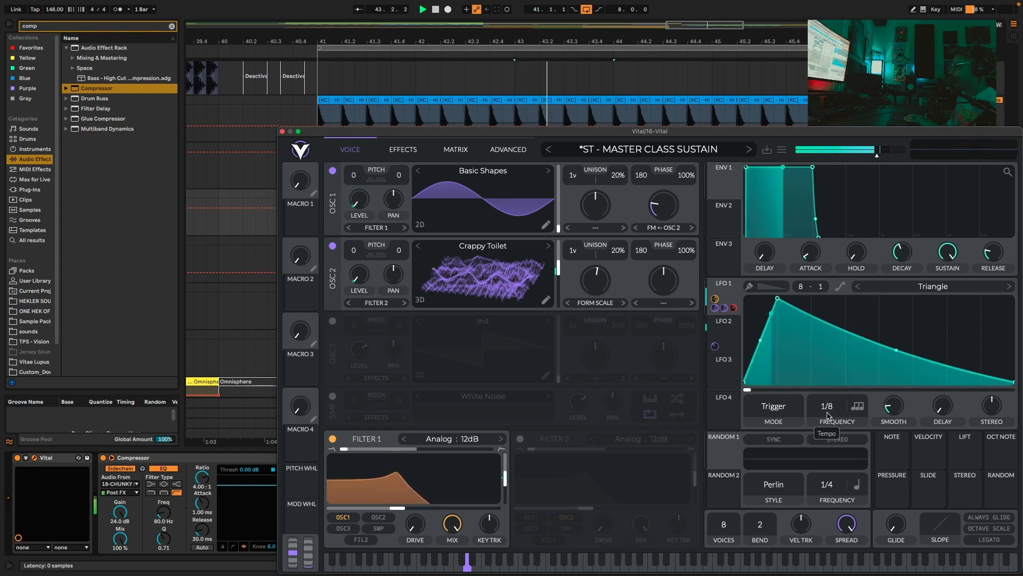
pyautogui.moveTo(827, 414); pyautogui.dragTo(827, 427)
pyautogui.click(857, 407)
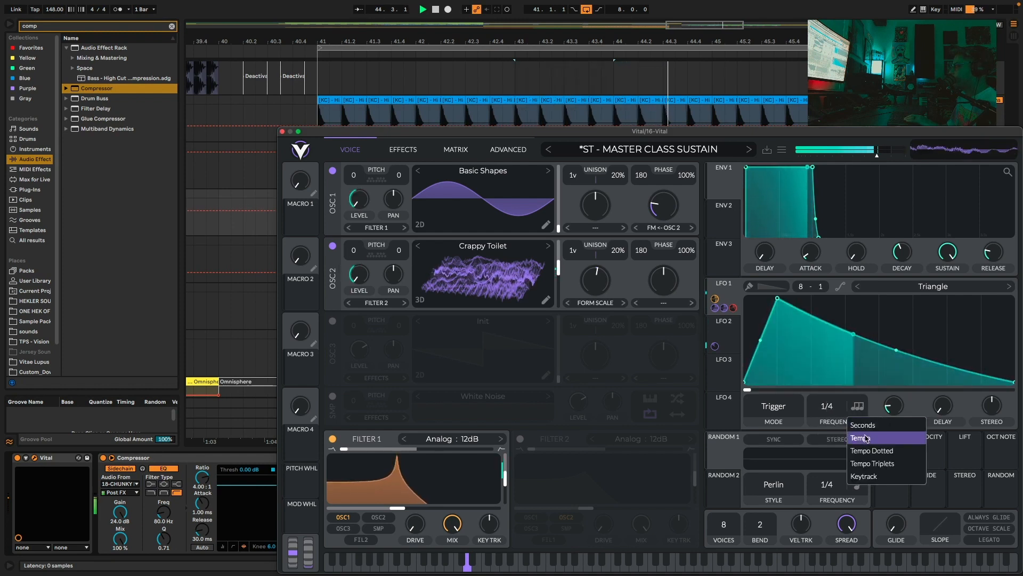
pyautogui.click(867, 438)
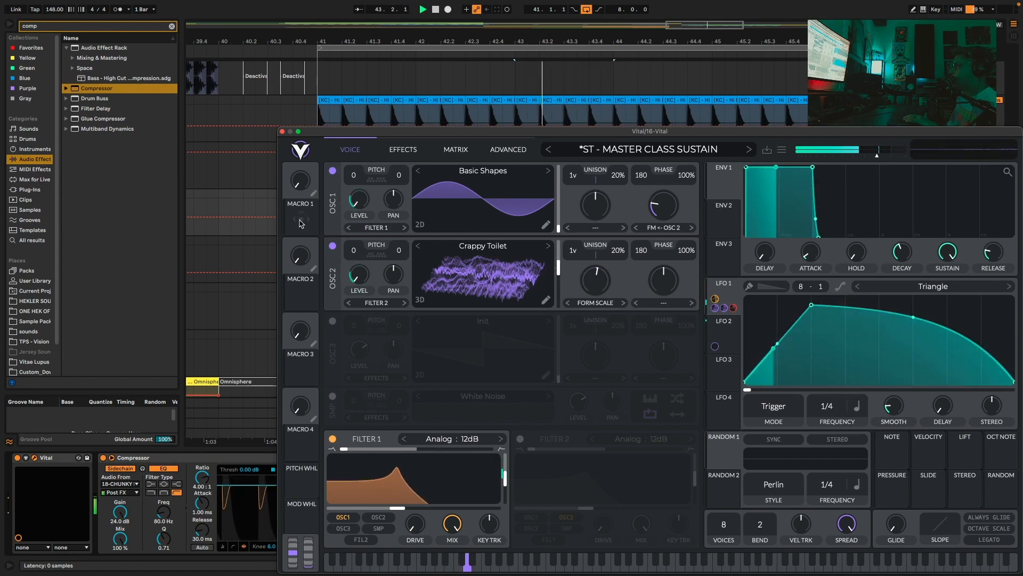
# Assign Macro 1 to oscillator 2's wavetable position, close the instrument window and play the drop from 41.1
pyautogui.moveTo(301, 219); pyautogui.dragTo(544, 271)
pyautogui.press('space')
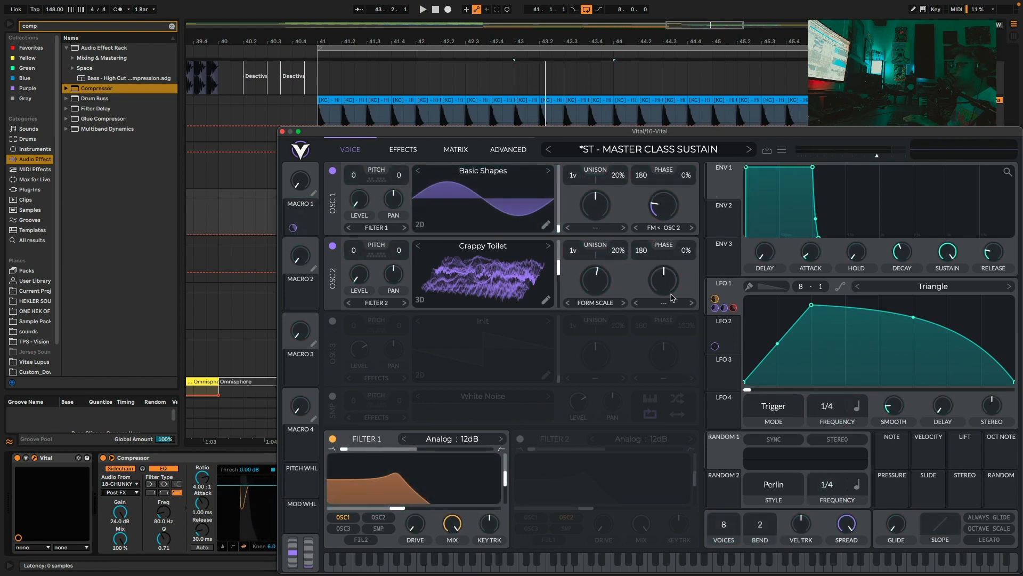
pyautogui.press('space')
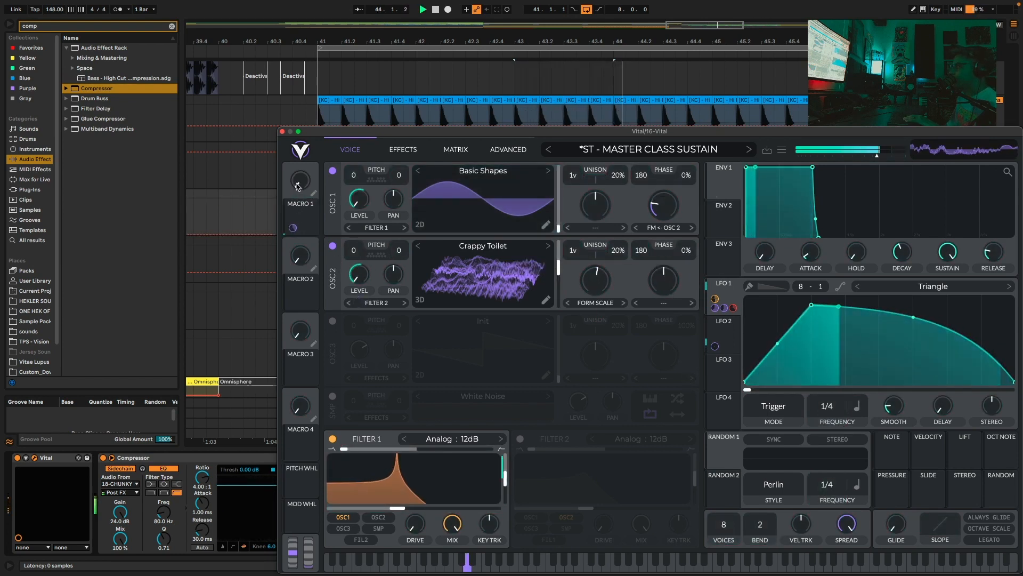
pyautogui.click(283, 132)
pyautogui.press('space')
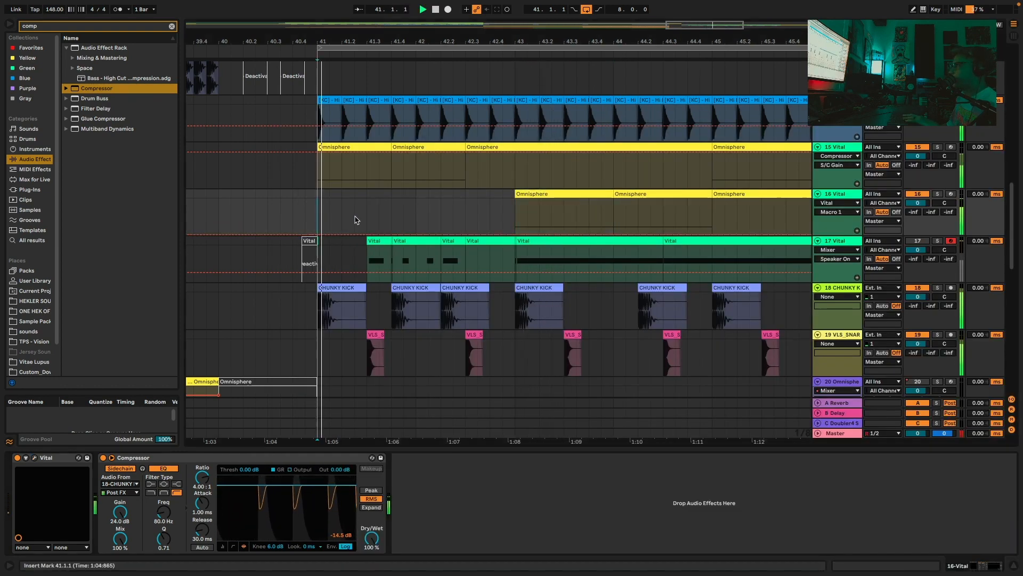
# Try playing the drop with the track 14 hi-hat clips from 41.1 to 42.2 deactivated
pyautogui.press('space')
pyautogui.press('space')
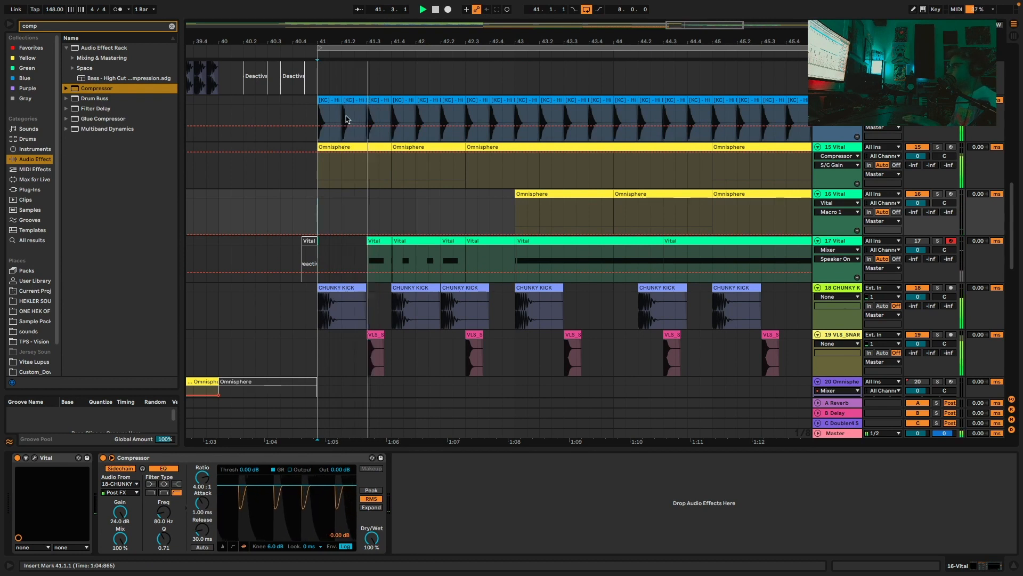
pyautogui.press('space')
pyautogui.moveTo(435, 118); pyautogui.dragTo(318, 104)
pyautogui.press('space')
pyautogui.press('0')
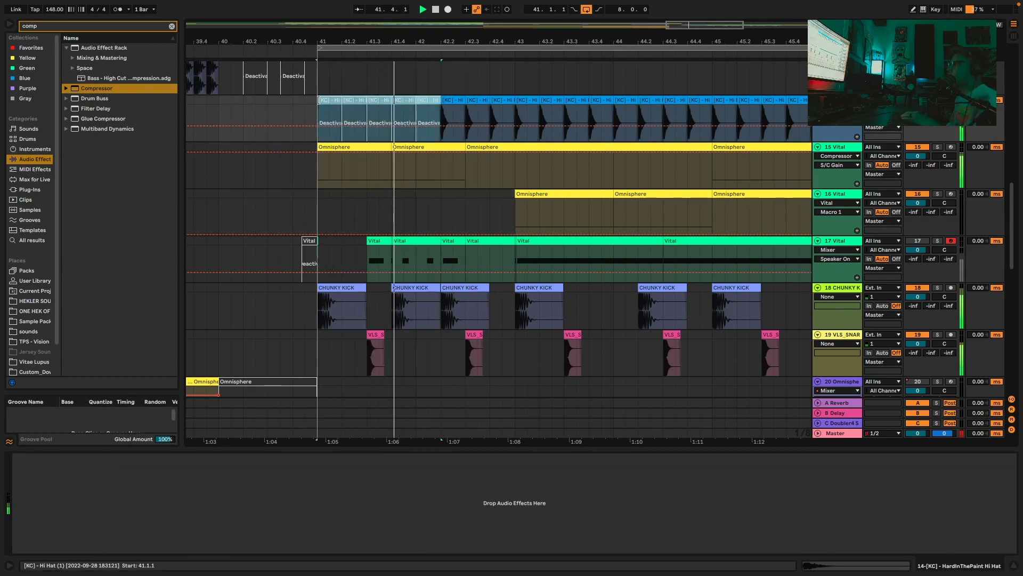
pyautogui.press('0')
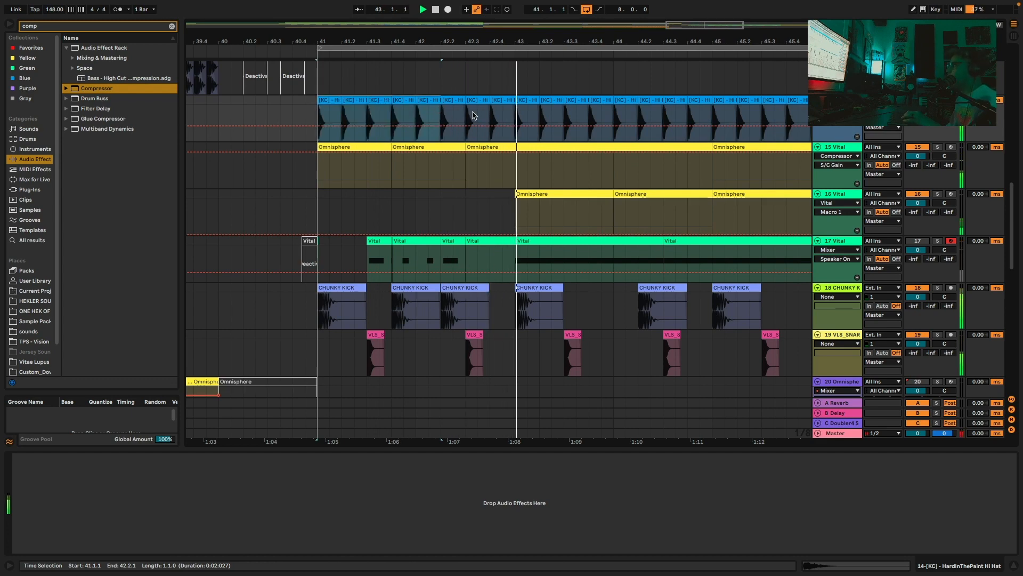
# Add Macro 1 automation on track 16 Vital that jumps to about 0.82 at 47.1 and ramps down until 47.3
pyautogui.click(563, 240)
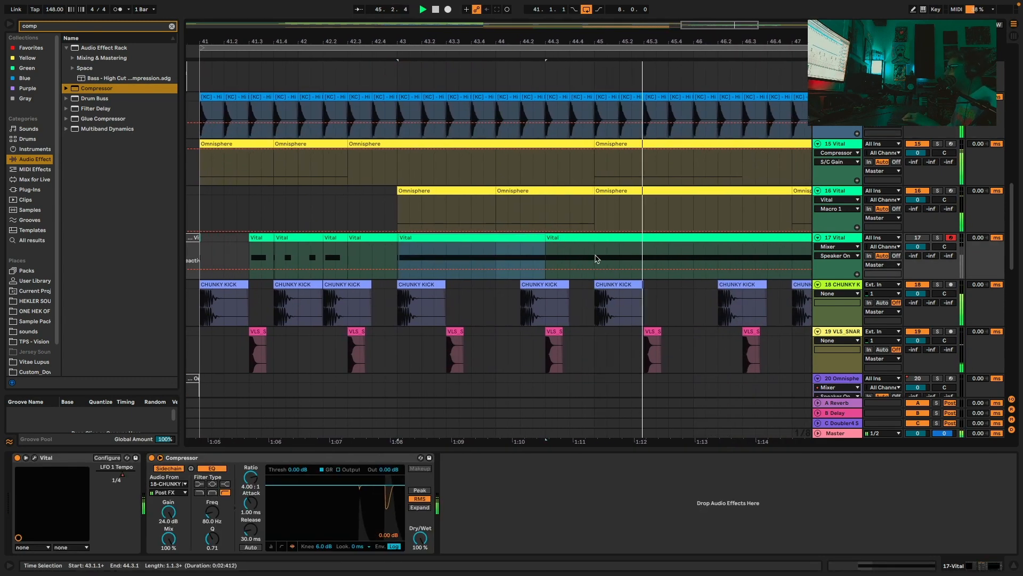
pyautogui.moveTo(588, 41); pyautogui.dragTo(502, 11)
pyautogui.click(602, 193)
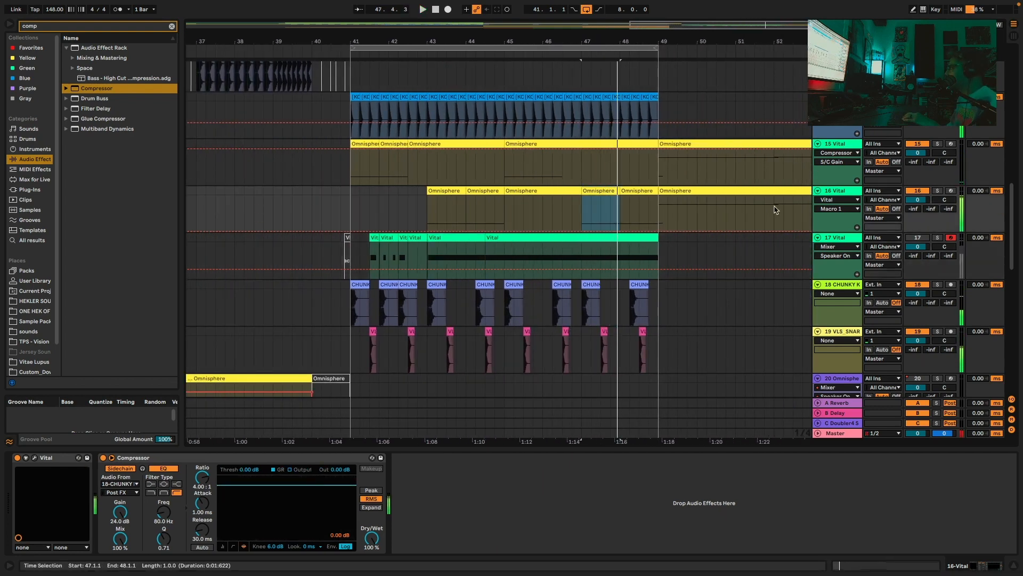
pyautogui.moveTo(582, 231); pyautogui.dragTo(582, 219)
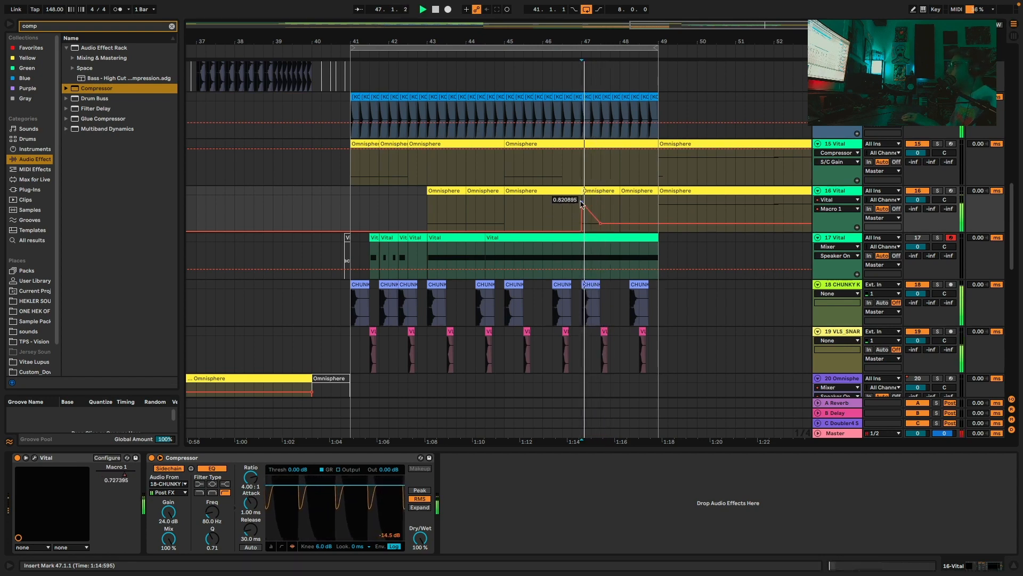
# Duplicate the Macro 1 automation ramp from 47.1 to start again at 47.4
pyautogui.moveTo(613, 46); pyautogui.dragTo(613, 70)
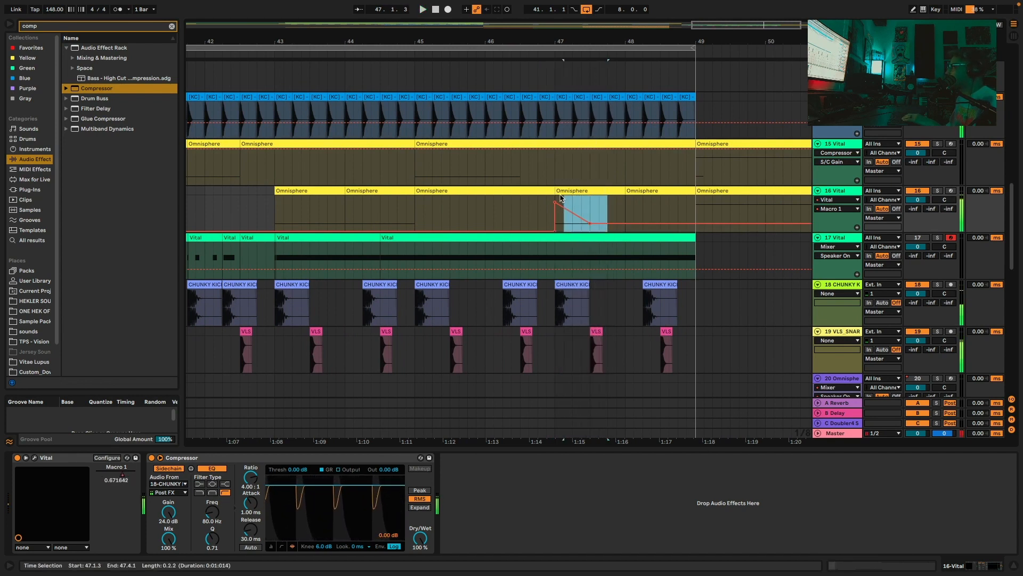
pyautogui.hotkey('ctrl', 'd')
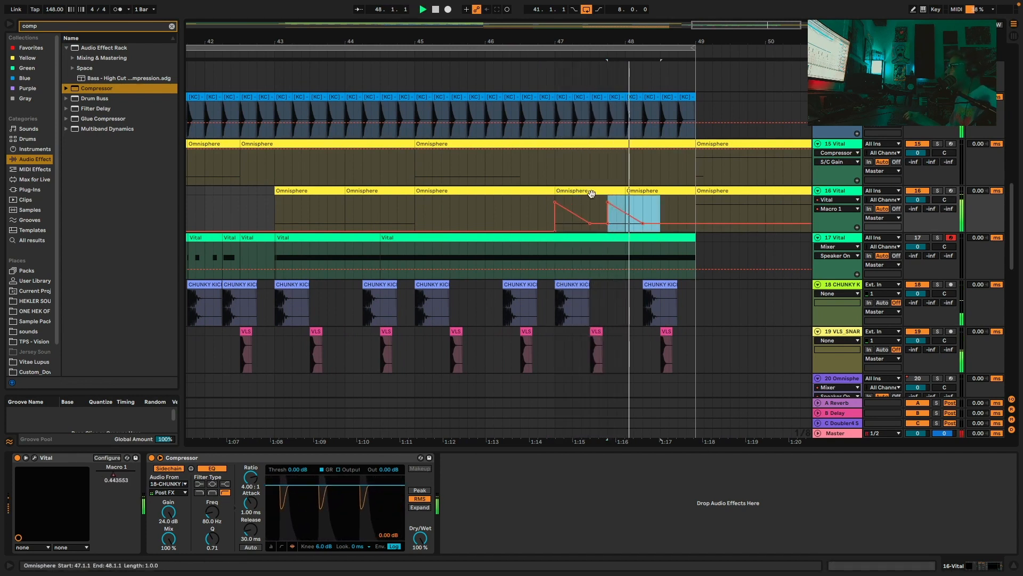
pyautogui.moveTo(659, 44); pyautogui.dragTo(645, 21)
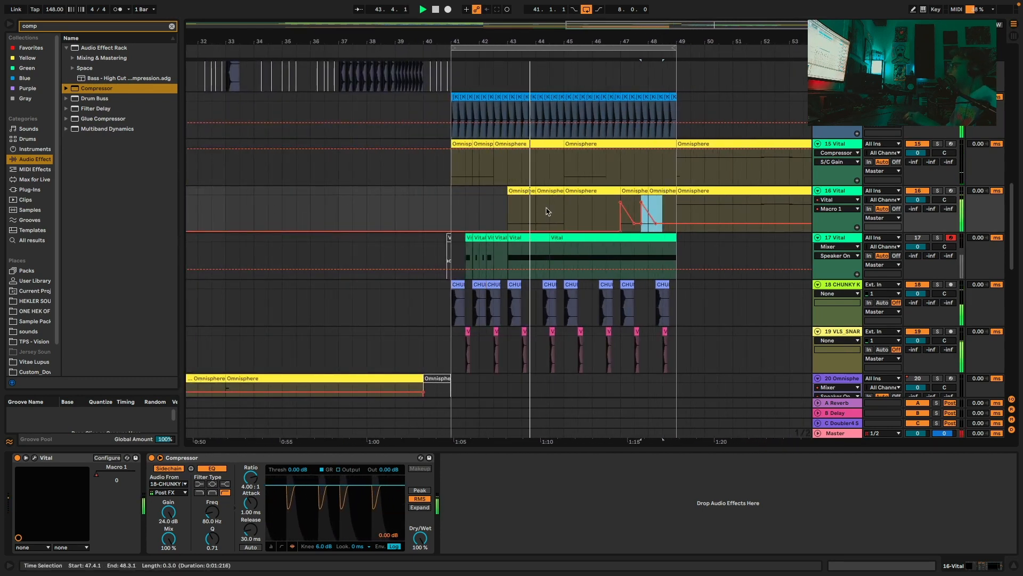
# Raise track 16 Vital's Macro 1 automation before bar 45 to about 0.54, dropping to 0 at 45.1, and play it
pyautogui.click(563, 231)
pyautogui.moveTo(555, 231); pyautogui.dragTo(564, 212)
pyautogui.press('space')
pyautogui.press('space')
pyautogui.click(526, 190)
pyautogui.press('space')
pyautogui.press('space')
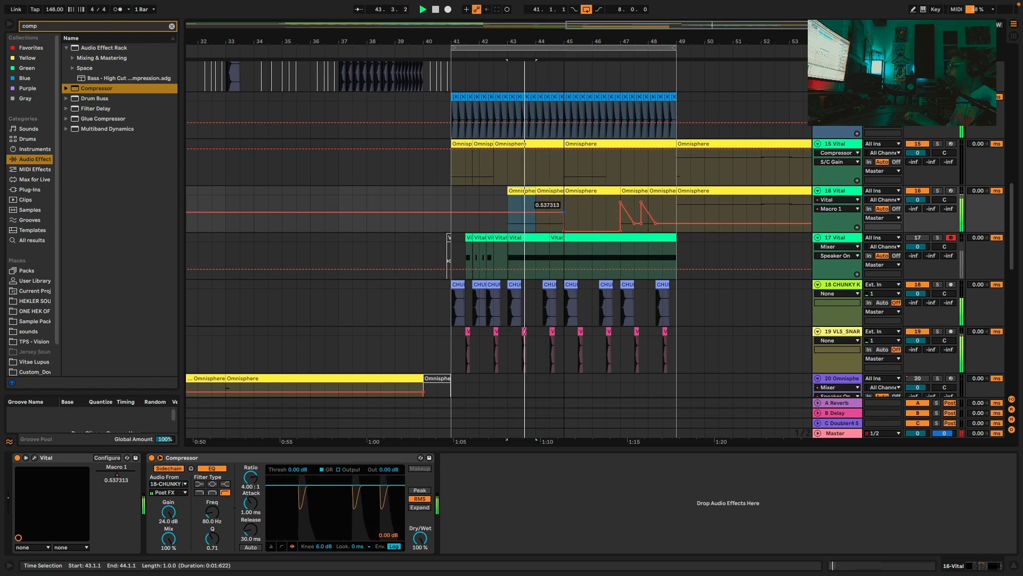
# Play the arrangement from 38.3 to check the lead-in to the drop
pyautogui.click(381, 203)
pyautogui.press('space')
pyautogui.press('space')
pyautogui.press('space')
pyautogui.moveTo(532, 41); pyautogui.dragTo(532, 58)
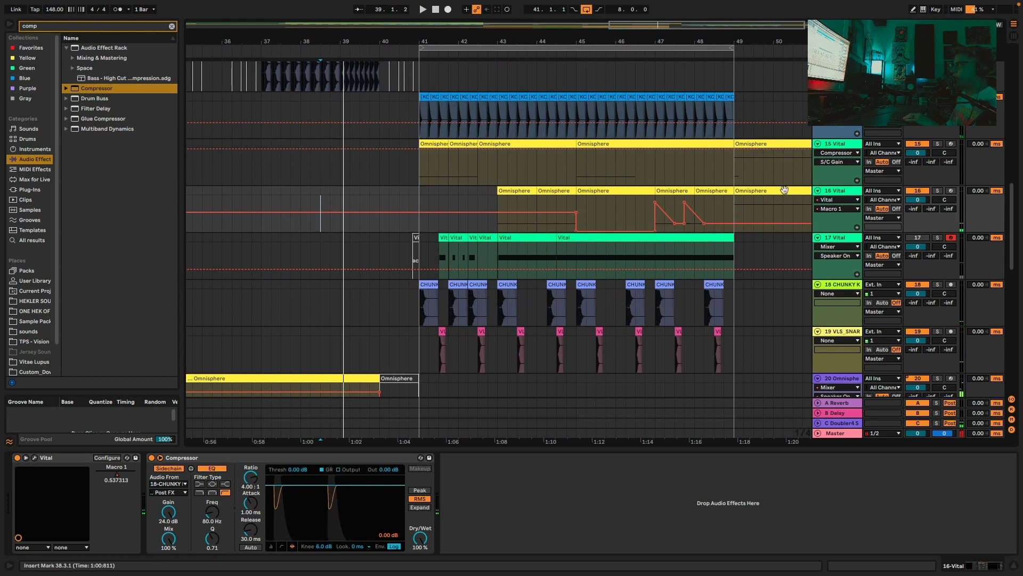
# Insert an audio track below 16 Vital, arm it, solo 16 Vital and set the new track's input to Resampling
pyautogui.rightClick(844, 192)
pyautogui.click(878, 282)
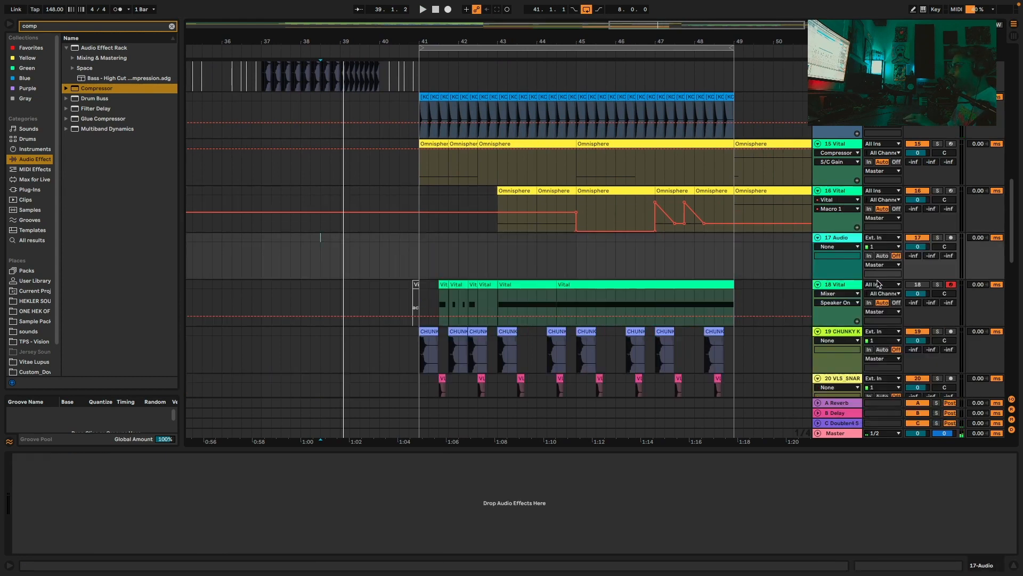
pyautogui.click(951, 191)
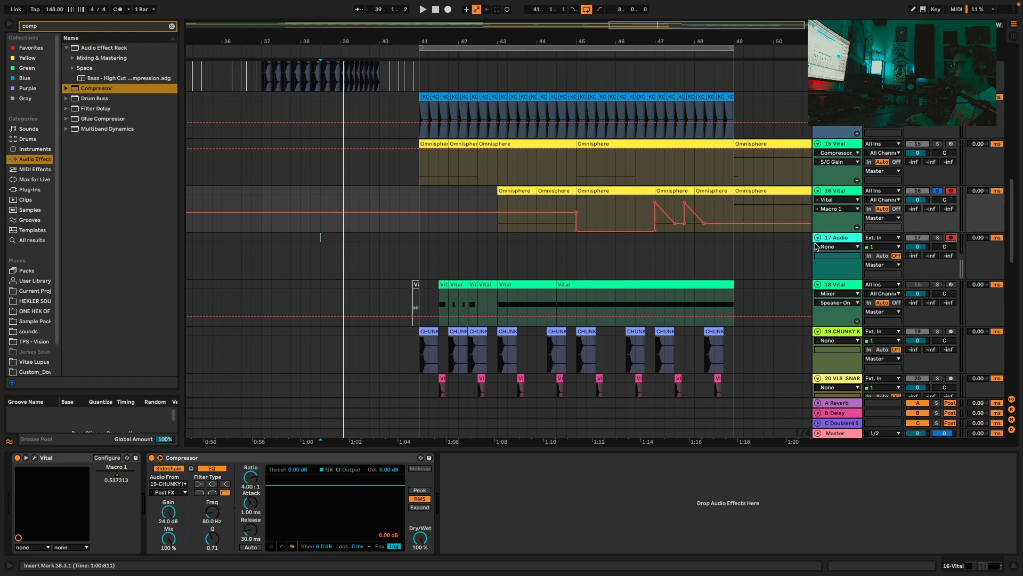
pyautogui.click(875, 240)
pyautogui.click(883, 260)
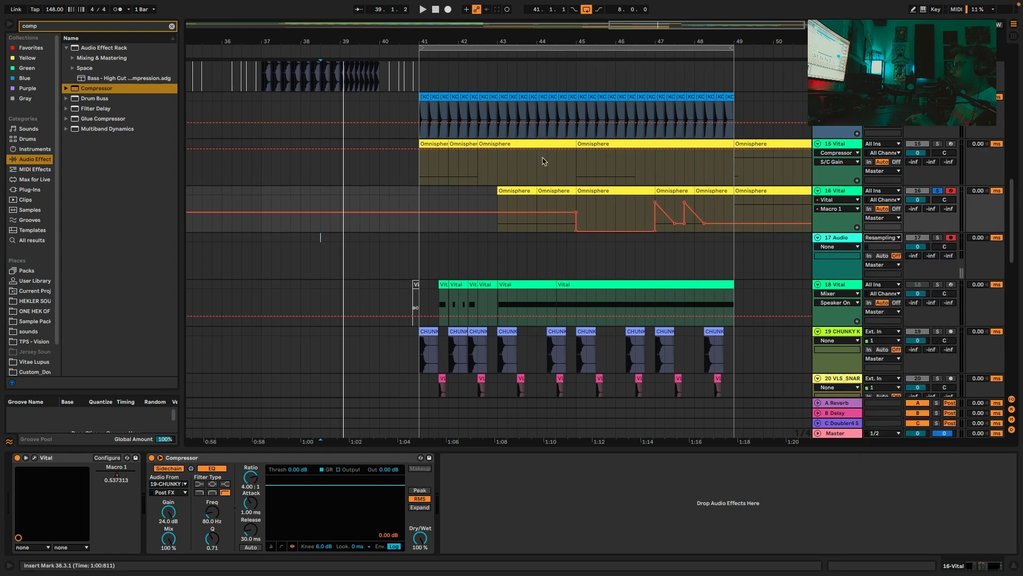
# Try recording from 43.1 with both 16 Vital and 17 Audio armed, and undo the take
pyautogui.click(499, 254)
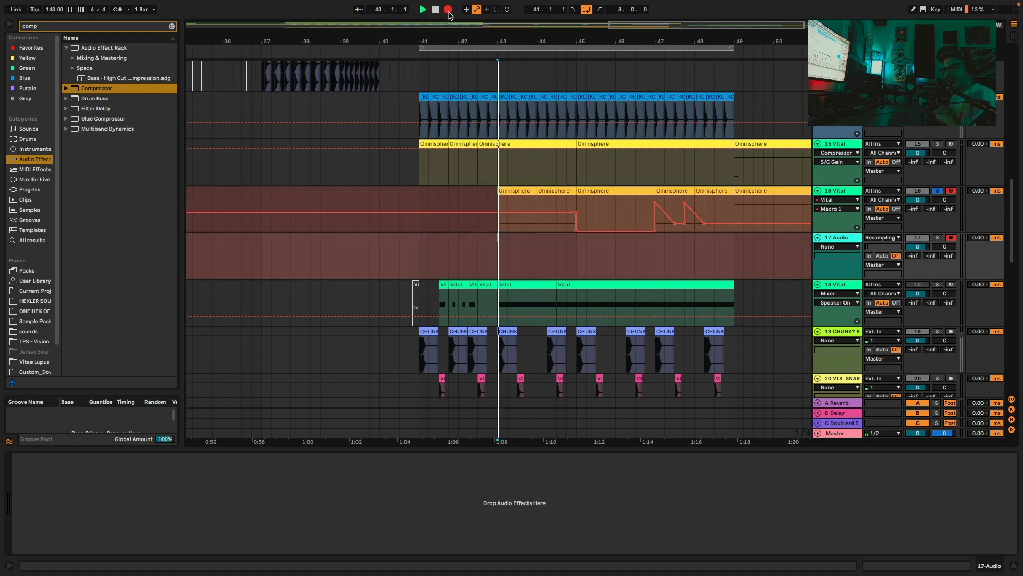
pyautogui.press('space')
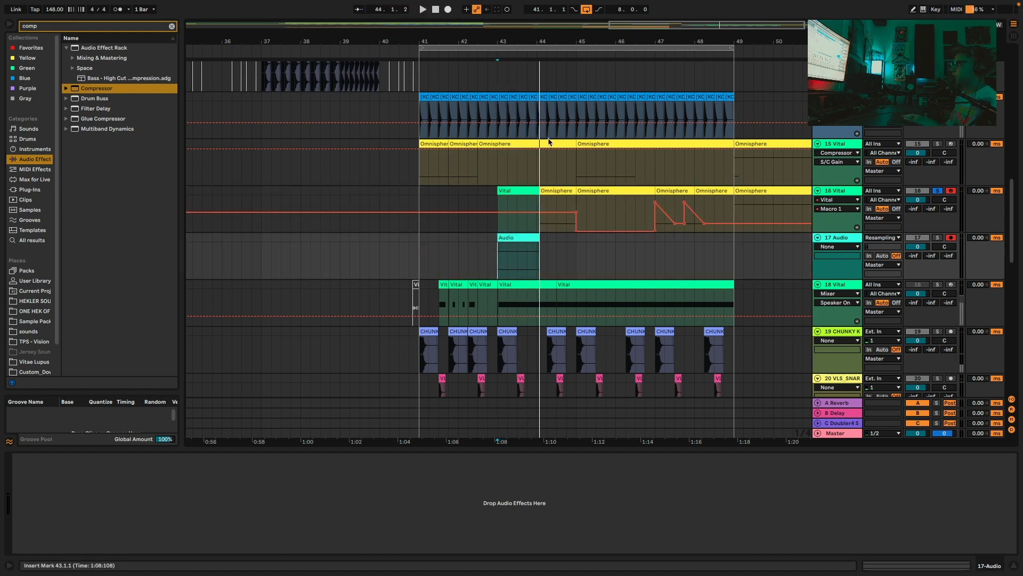
pyautogui.press('space')
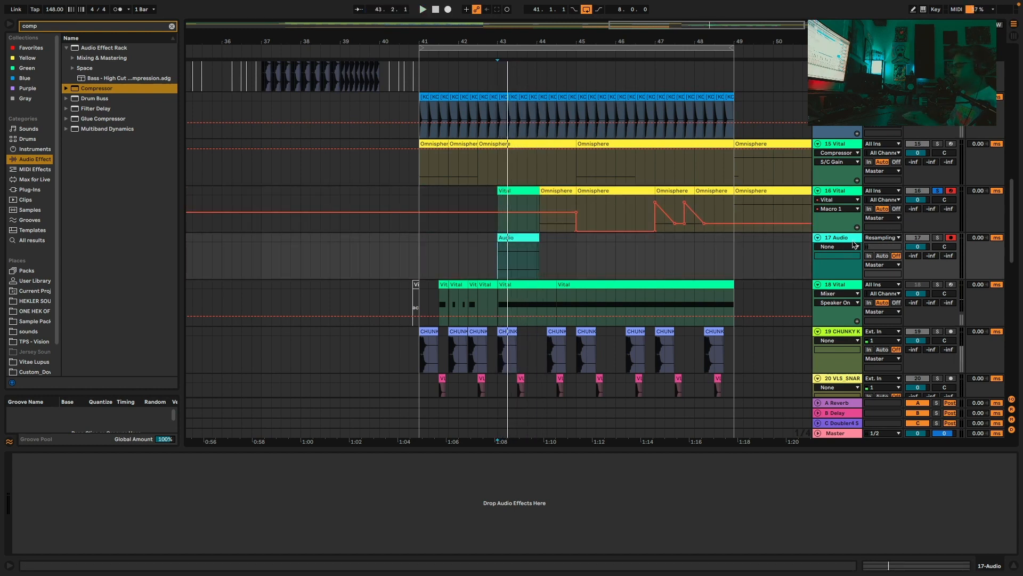
pyautogui.hotkey('ctrl', 'z')
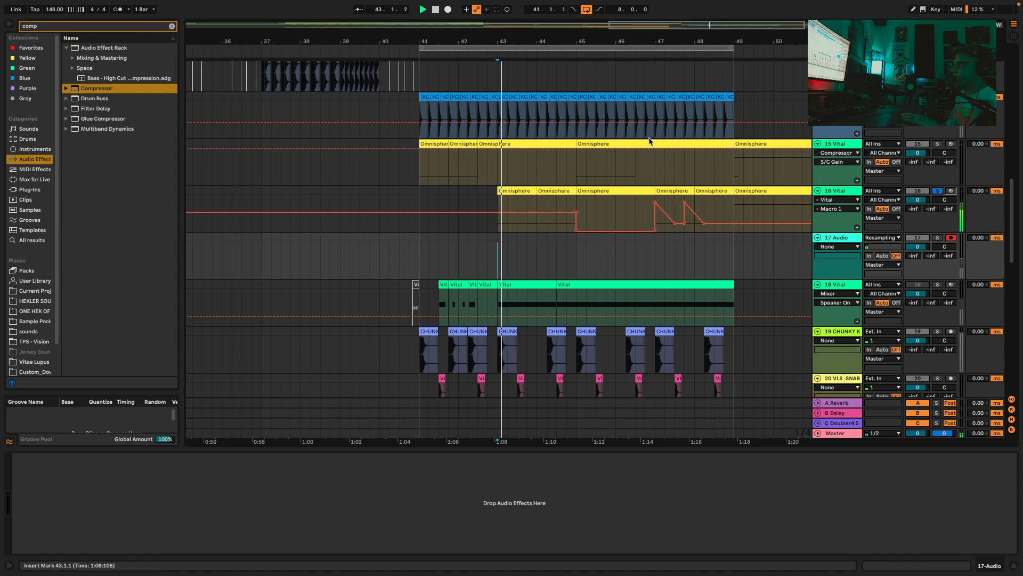
# Resample the soloed 16 Vital layer onto track 17 Audio from 43.1 to 49.1
pyautogui.click(436, 9)
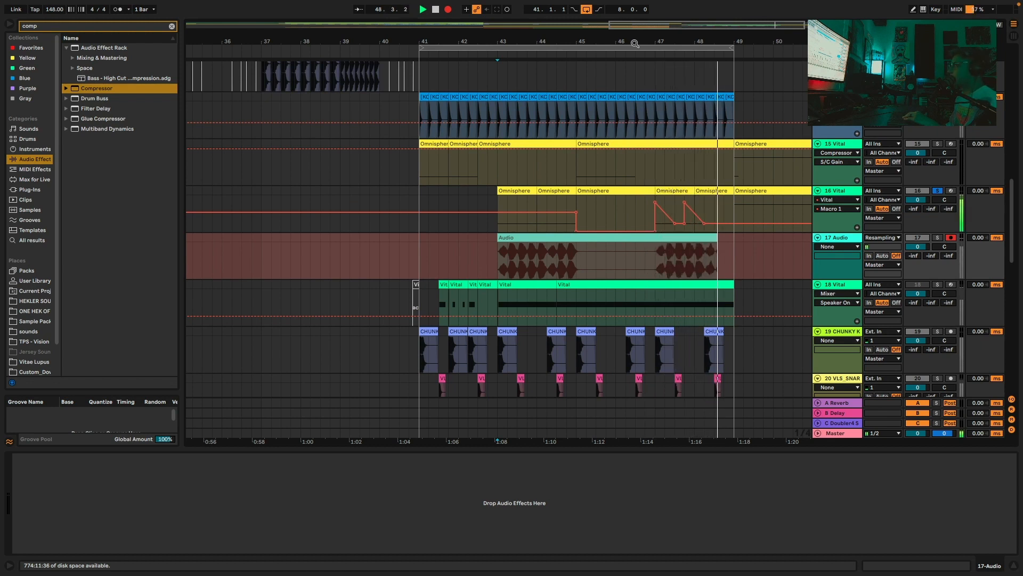
pyautogui.press('F9')
pyautogui.moveTo(438, 243); pyautogui.dragTo(400, 244)
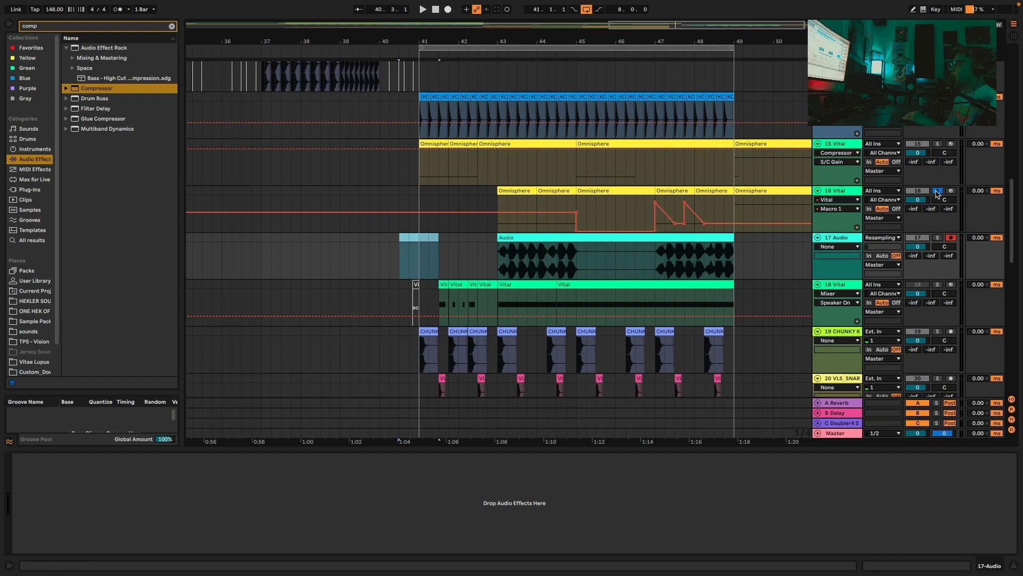
# Unsolo and mute track 16 Vital, and play the recorded audio with track 17 soloed
pyautogui.click(937, 191)
pyautogui.click(915, 191)
pyautogui.moveTo(513, 36); pyautogui.dragTo(514, 58)
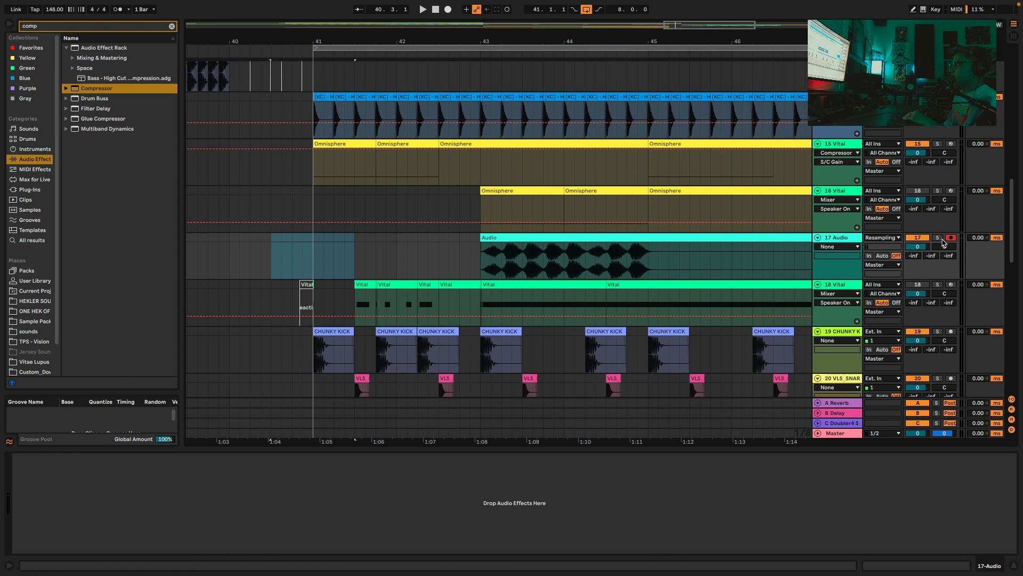
pyautogui.click(502, 237)
pyautogui.press('space')
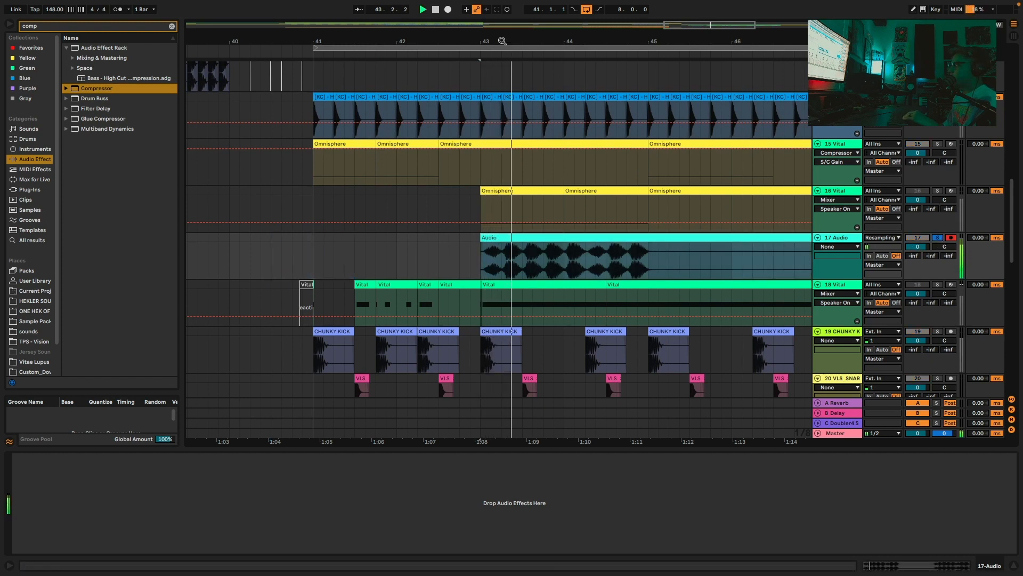
# Copy the one-beat wobble at 43.2 of track 17's recorded audio to 43.1
pyautogui.scroll(3, 507, 156)
pyautogui.press('space')
pyautogui.press('space')
pyautogui.press('space')
pyautogui.moveTo(503, 257); pyautogui.dragTo(554, 257)
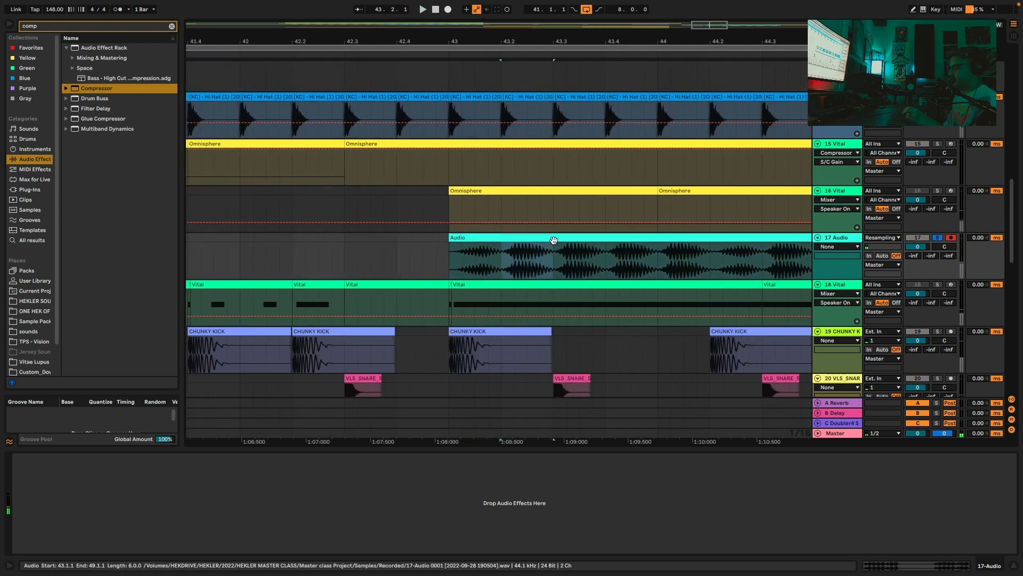
pyautogui.click(448, 262)
pyautogui.press('super+v')
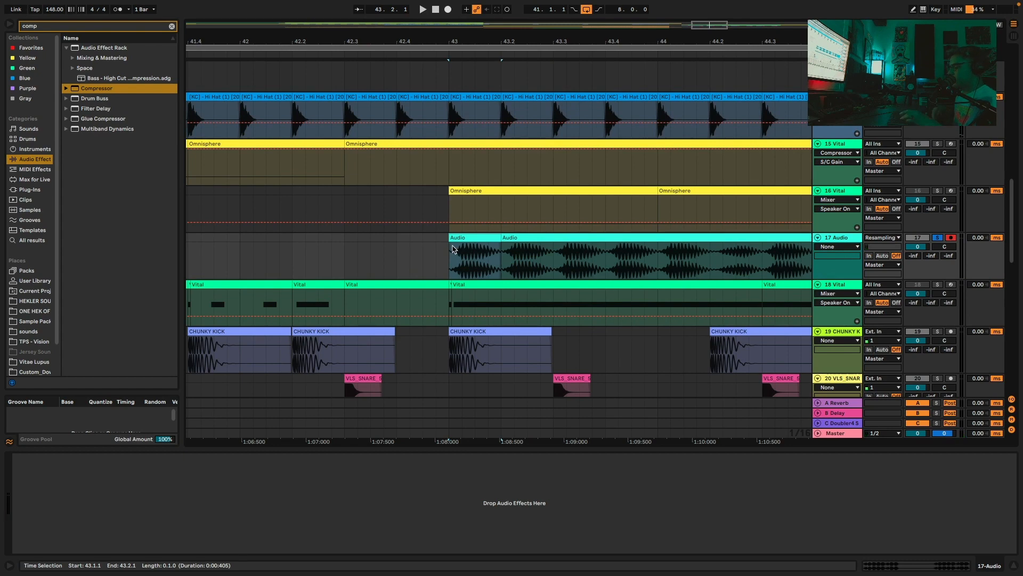
# Hide the automation lanes, fade the first one-beat clip on track 17 and duplicate it to 43.2 and 43.3
pyautogui.press('super+a')
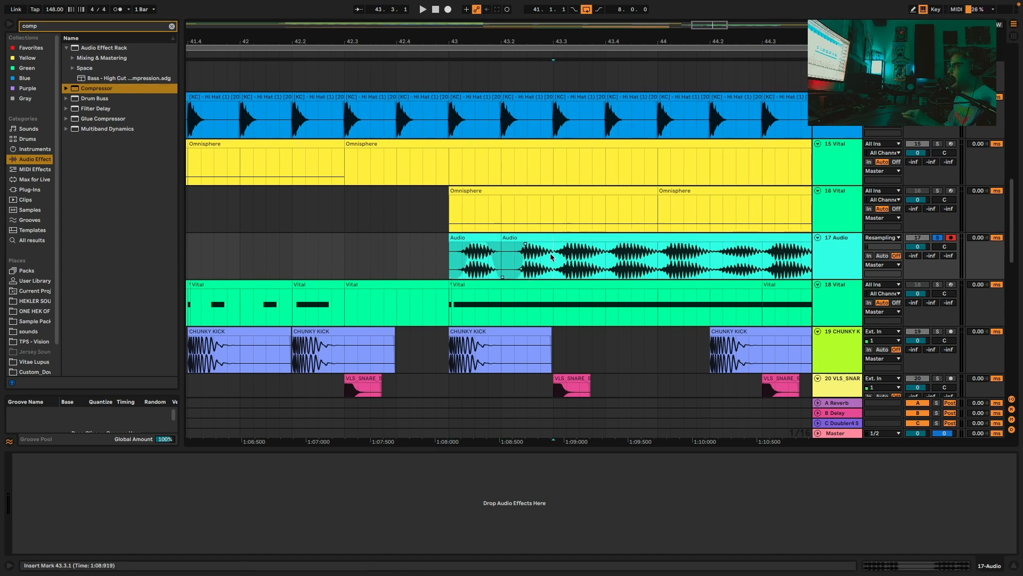
pyautogui.click(481, 236)
pyautogui.press('super+d')
pyautogui.press('super+d')
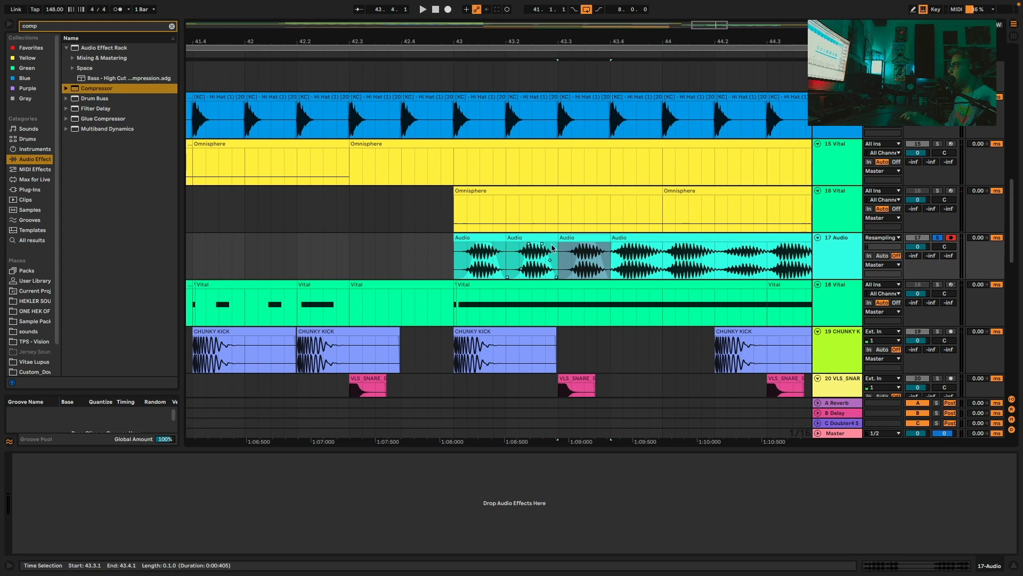
# Adjust the fades on the chopped track 17 clips, play them and duplicate the clip at 43.3 to 43.4
pyautogui.moveTo(583, 249); pyautogui.dragTo(572, 249)
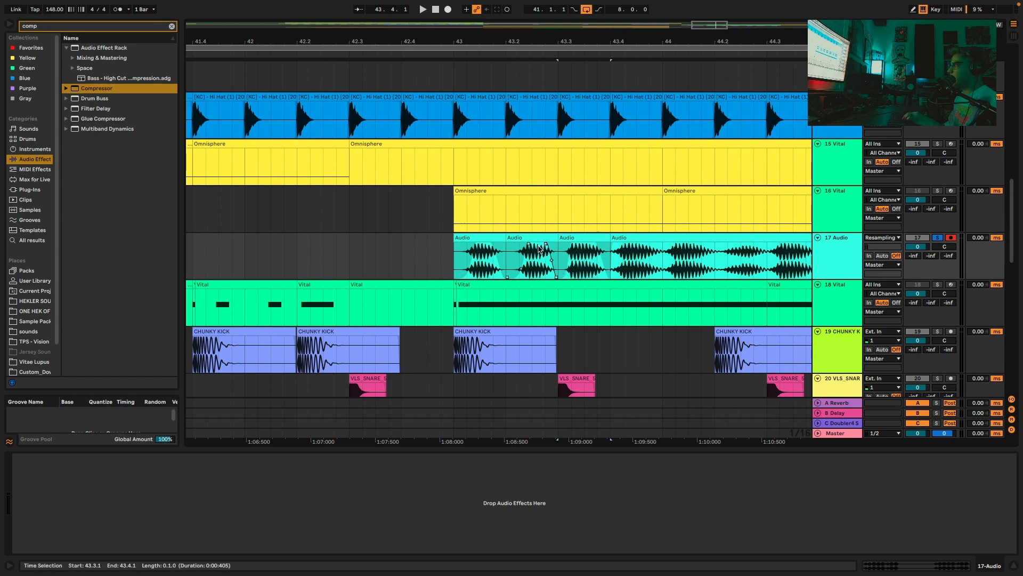
pyautogui.click(495, 238)
pyautogui.press('space')
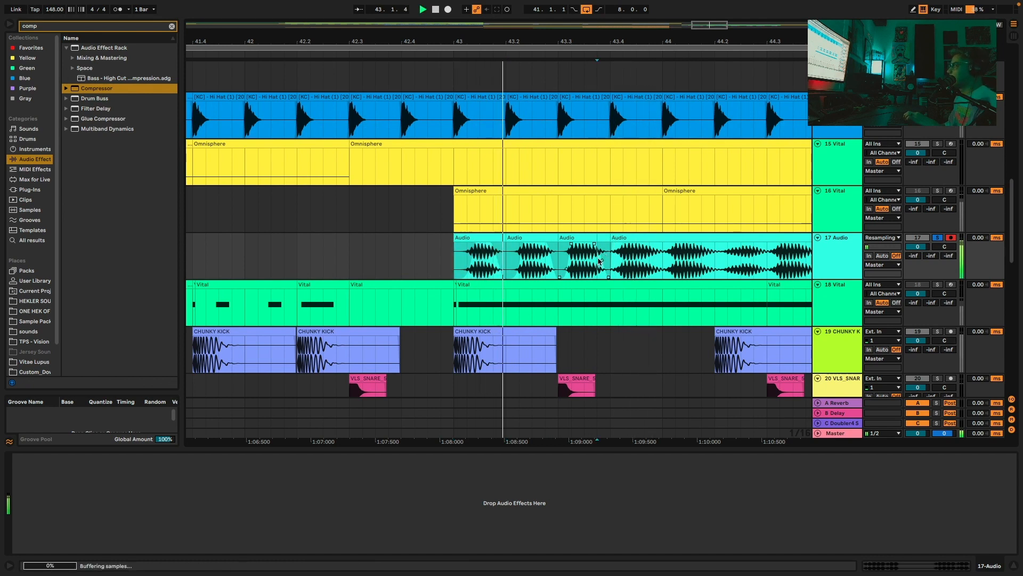
pyautogui.click(597, 238)
pyautogui.press('super+d')
pyautogui.press('space')
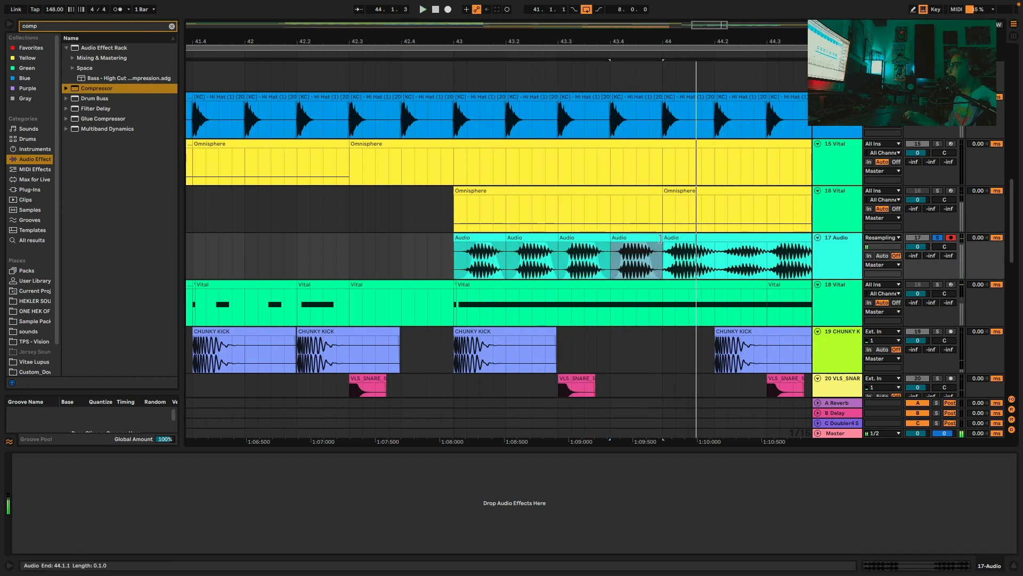
# Shorten the track 17 clip at 43.4 to half a beat, duplicate it to fill the beat and play it back
pyautogui.moveTo(656, 239); pyautogui.dragTo(634, 250)
pyautogui.click(623, 240)
pyautogui.press('super+d')
pyautogui.press('space')
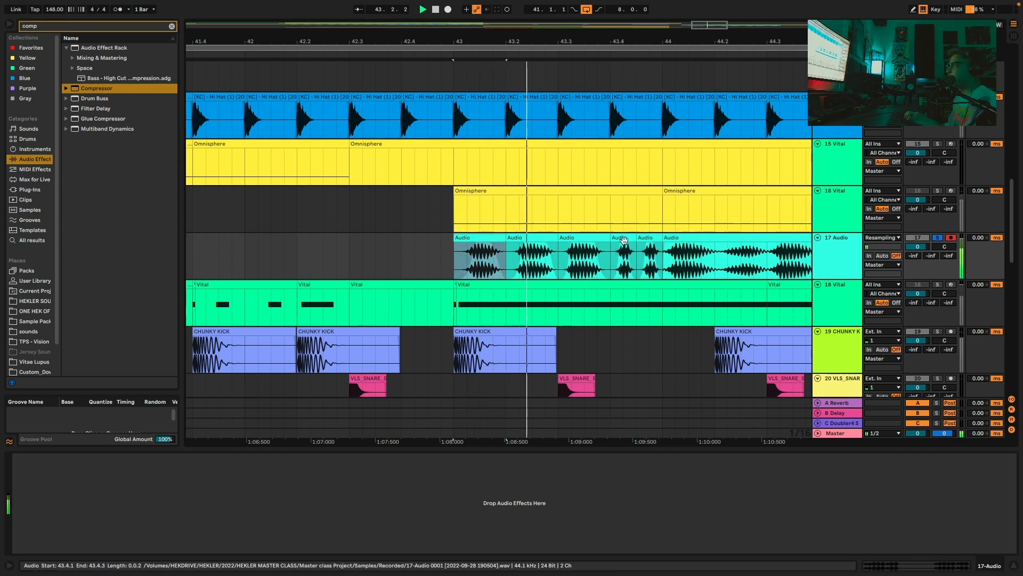
pyautogui.hscroll(1, 646, 247)
pyautogui.press('space')
pyautogui.press('space')
pyautogui.click(560, 237)
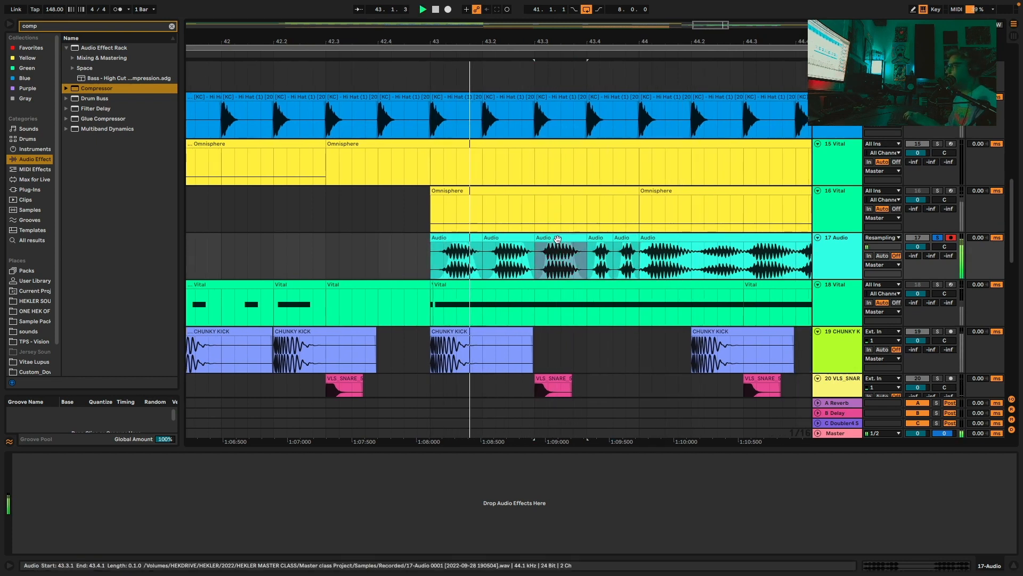
# Copy the one-beat clip at 43.3 on track 17 to 44.1 and play it
pyautogui.click(649, 237)
pyautogui.press('super+v')
pyautogui.press('space')
pyautogui.press('space')
pyautogui.hscroll(2, 656, 236)
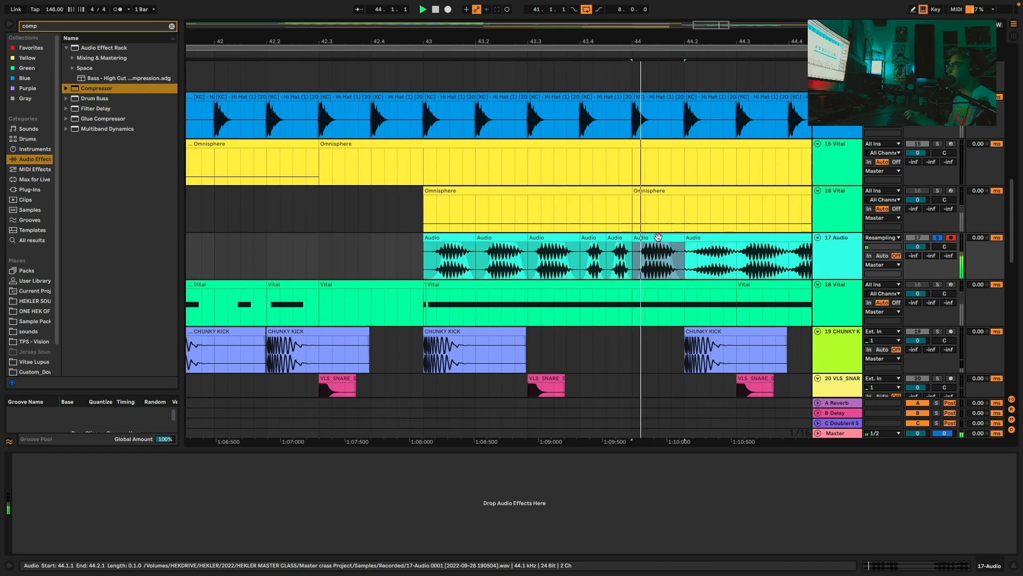
# Duplicate the one-beat clip at 44.1 to 44.2, 44.3 and 44.4
pyautogui.press('space')
pyautogui.press('space')
pyautogui.press('super+d')
pyautogui.press('space')
pyautogui.press('space')
pyautogui.press('super+d')
pyautogui.press('super+d')
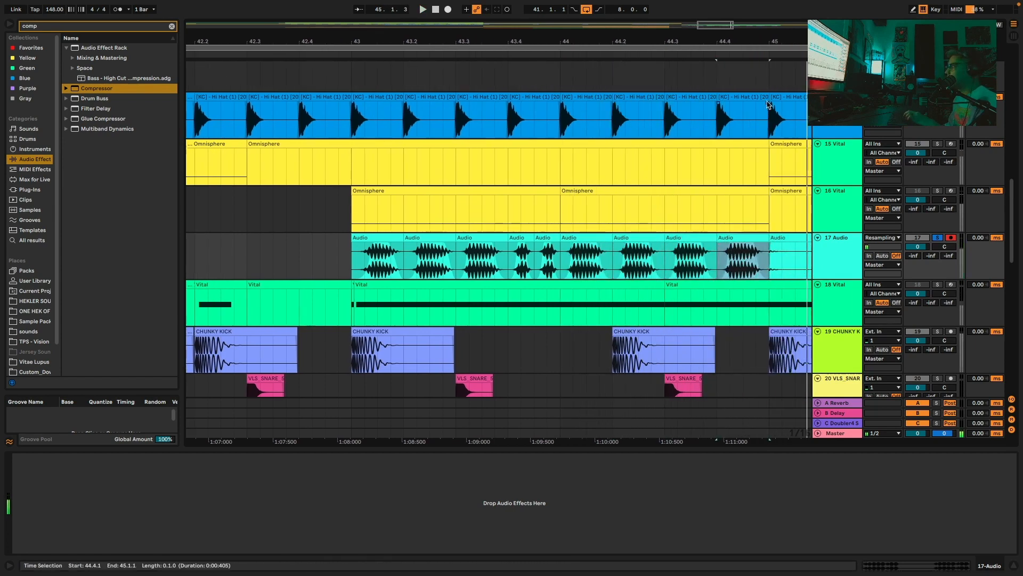
# Unsolo track 17 and play the full drop from 41.1
pyautogui.press('space')
pyautogui.press('space')
pyautogui.scroll(-6, 775, 237)
pyautogui.click(675, 205)
pyautogui.press('space')
pyautogui.press('space')
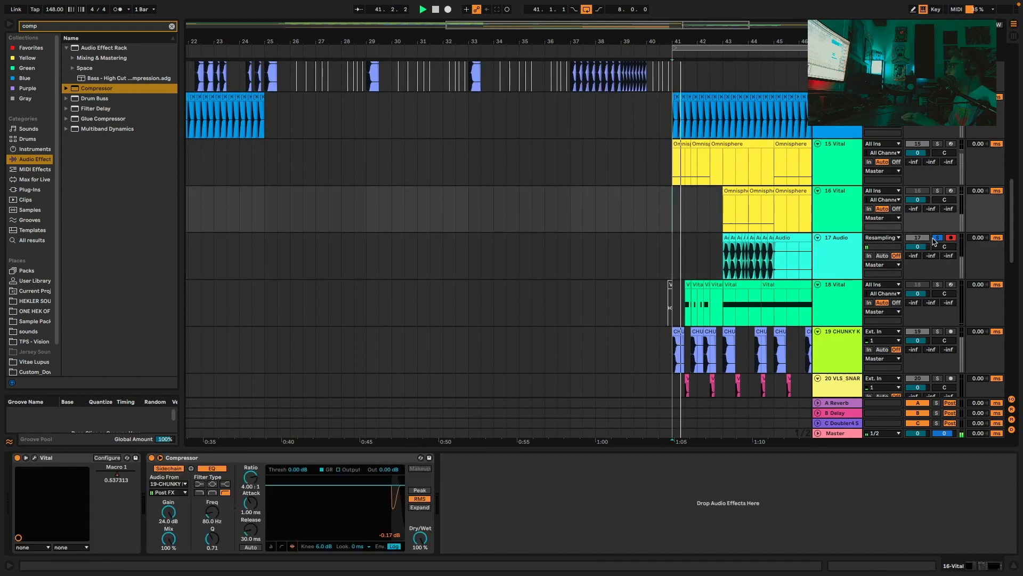
pyautogui.hscroll(4, 745, 226)
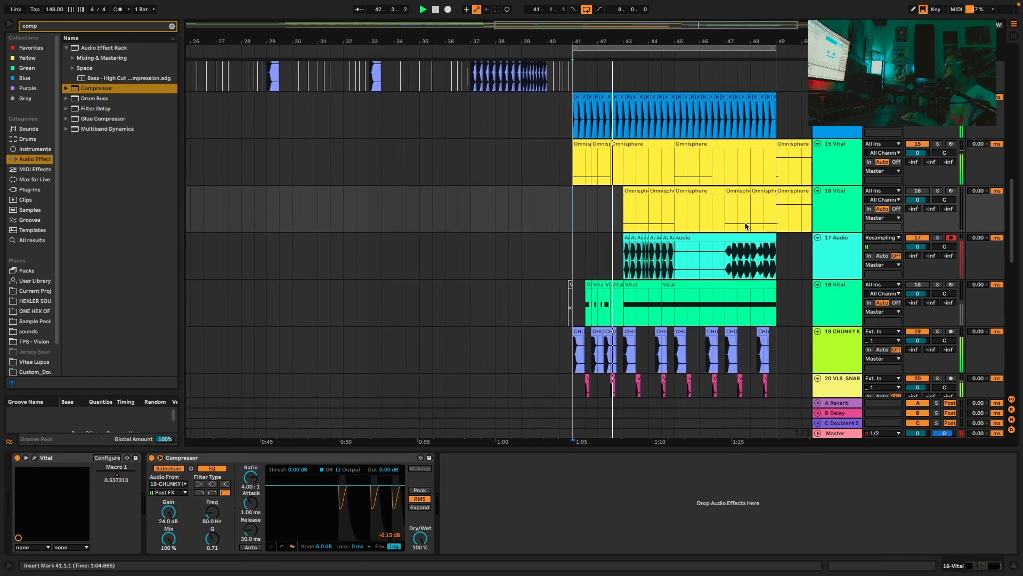
pyautogui.moveTo(638, 43); pyautogui.dragTo(540, 235)
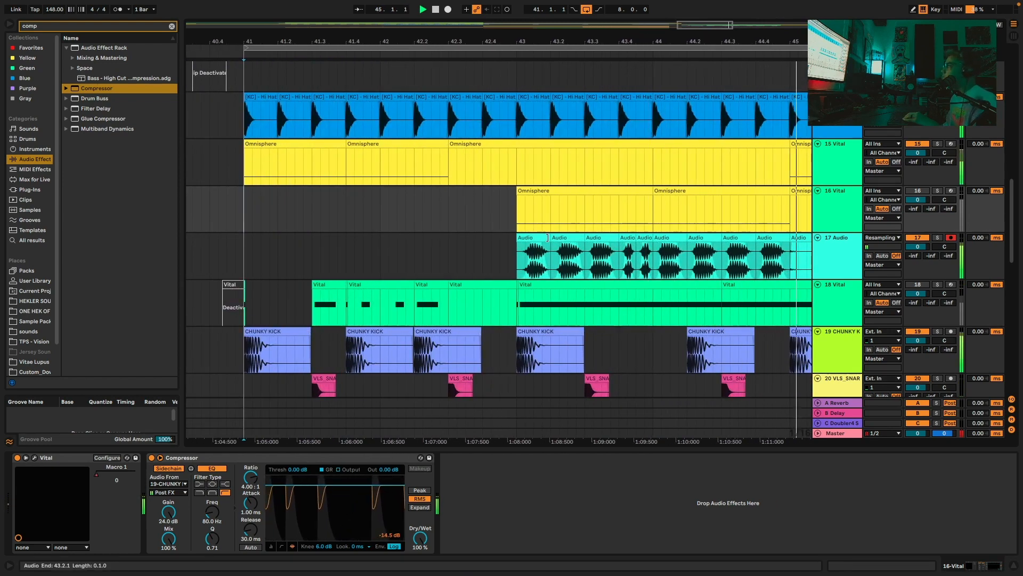
pyautogui.moveTo(720, 43); pyautogui.dragTo(542, 54)
# Copy the two half-beat clips at 43.4 on track 17 to 46.4
pyautogui.moveTo(510, 263); pyautogui.dragTo(521, 262)
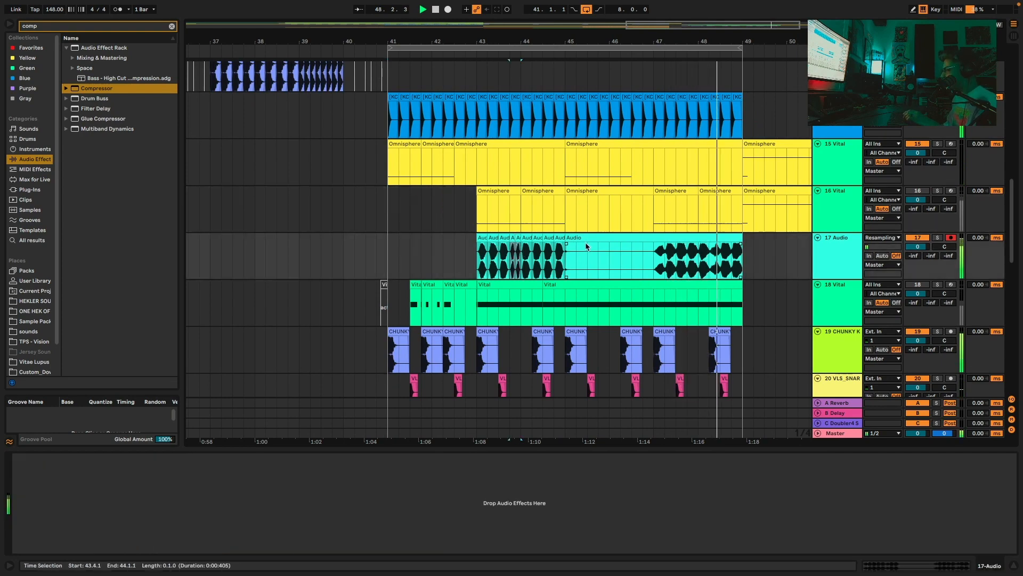
pyautogui.hotkey('ctrl', 'c')
pyautogui.click(640, 264)
pyautogui.hotkey('ctrl', 'v')
pyautogui.moveTo(633, 55); pyautogui.dragTo(628, 127)
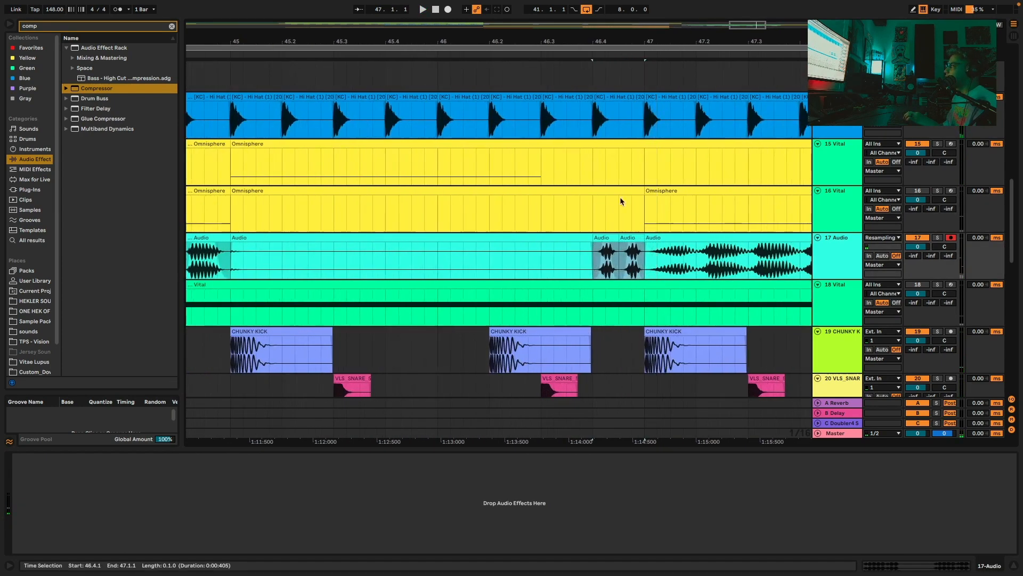
# Shorten the first clip at 46.4 to a third of a beat and duplicate it to fill the beat with three stabs
pyautogui.moveTo(617, 237); pyautogui.dragTo(610, 238)
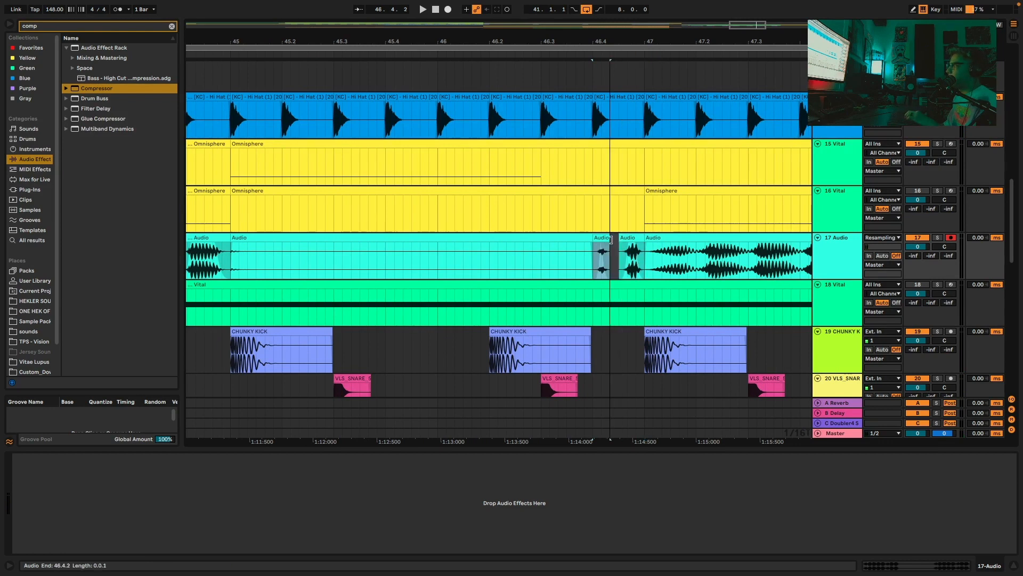
pyautogui.click(604, 238)
pyautogui.press('super+d')
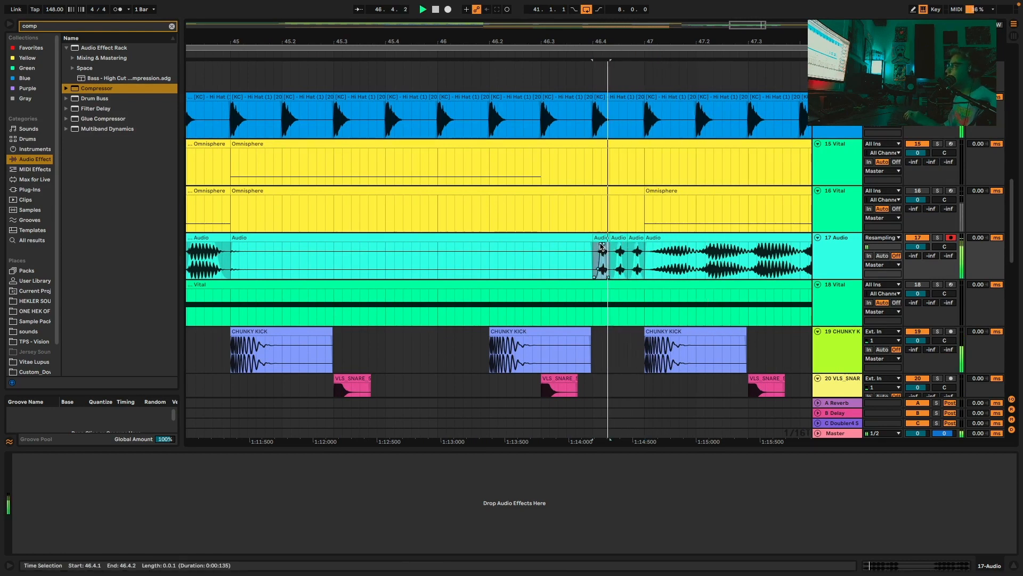
pyautogui.press('space')
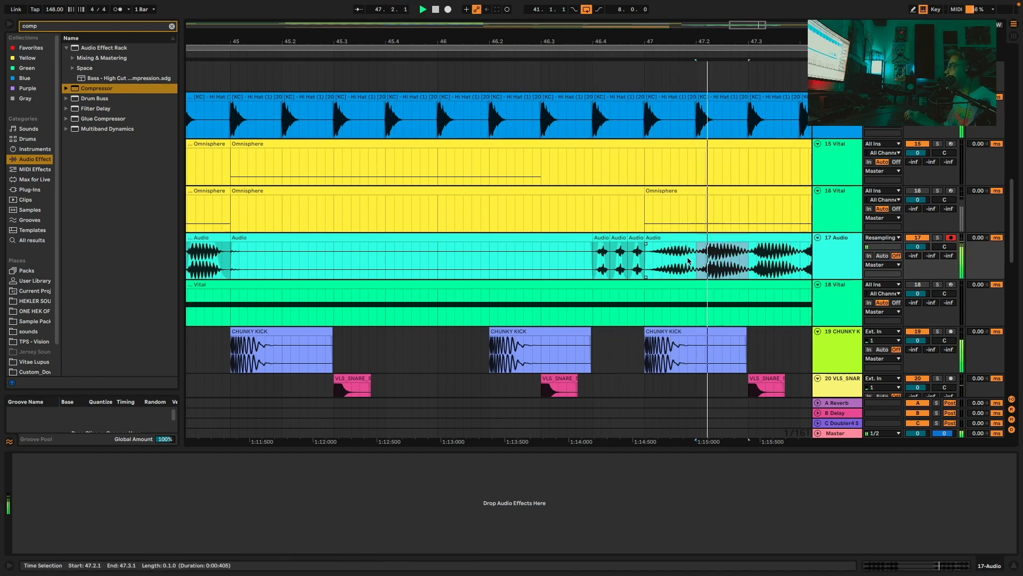
# Copy the one-beat wobble at 47.2 on track 17 onto 47.1 and play it
pyautogui.moveTo(646, 256); pyautogui.dragTo(696, 256)
pyautogui.press('super+e')
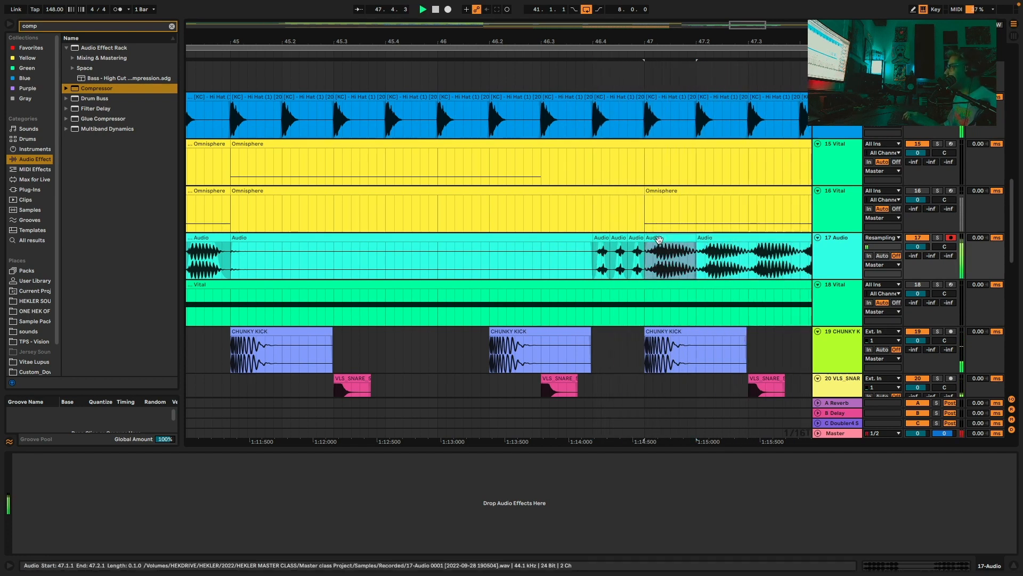
pyautogui.click(690, 238)
pyautogui.hscroll(3, 690, 238)
pyautogui.press('space')
pyautogui.press('space')
pyautogui.press('space')
pyautogui.press('space')
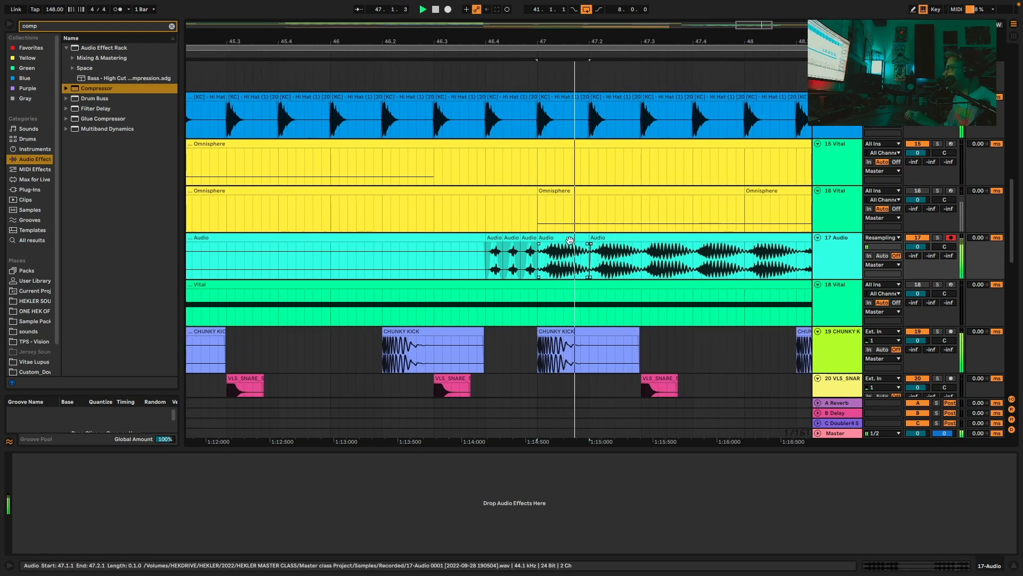
# Open the clip at 47.1 on track 17, transpose it up 1 semitone and play it in context
pyautogui.doubleClick(565, 237)
pyautogui.press('space')
pyautogui.press('space')
pyautogui.moveTo(171, 528); pyautogui.dragTo(171, 525)
pyautogui.press('space')
pyautogui.press('space')
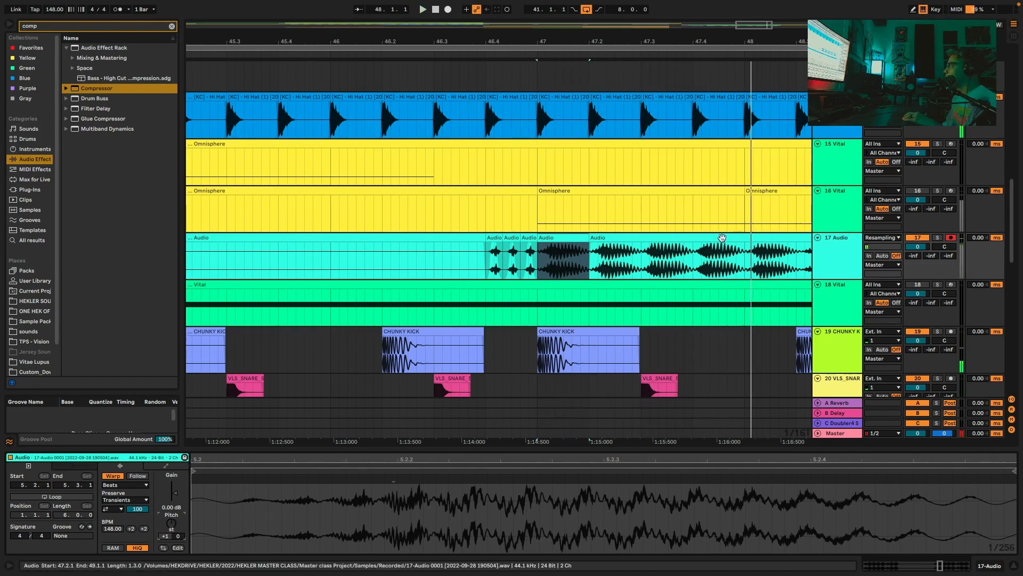
pyautogui.press('space')
pyautogui.press('space')
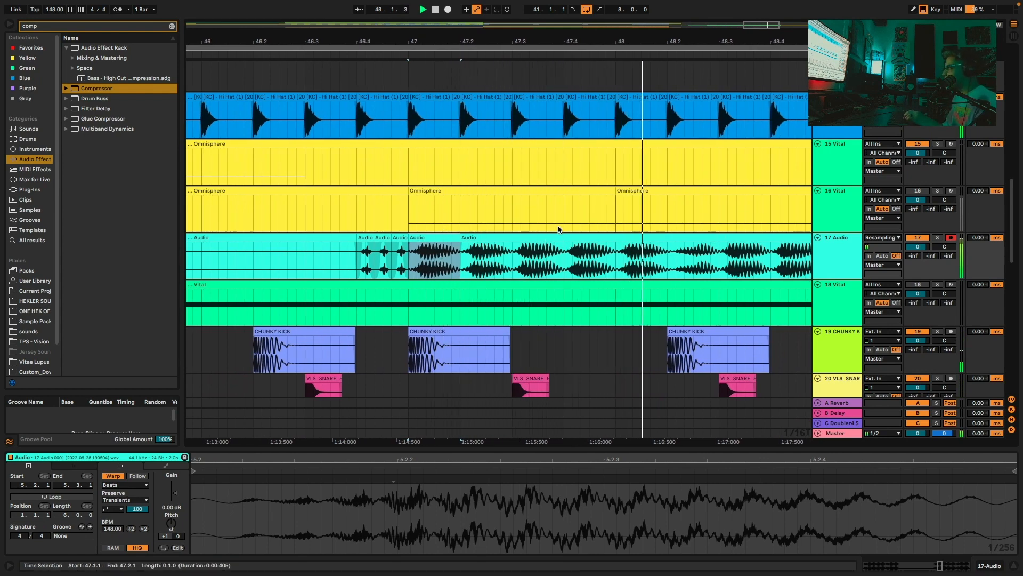
pyautogui.press('space')
pyautogui.press('space')
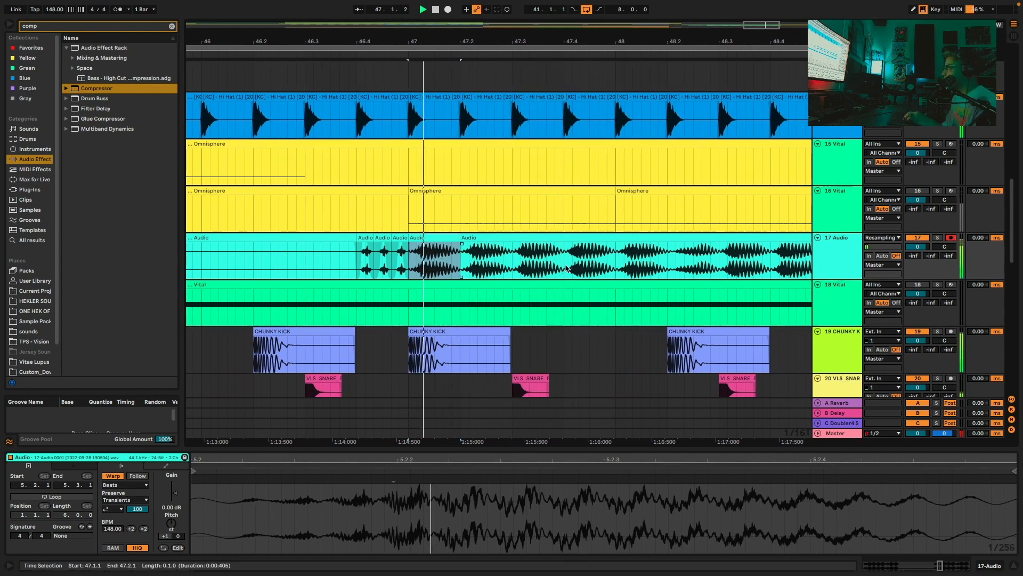
# Copy the transposed clip at 47.1 on track 17 to 48.2 and play it
pyautogui.click(666, 271)
pyautogui.press('super+v')
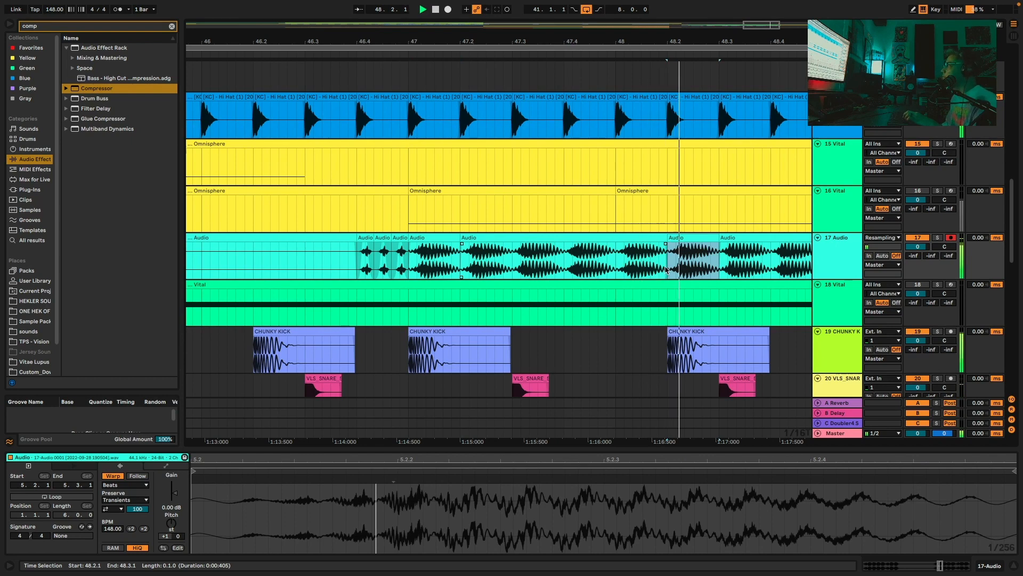
pyautogui.hscroll(2, 661, 265)
pyautogui.press('space')
pyautogui.press('space')
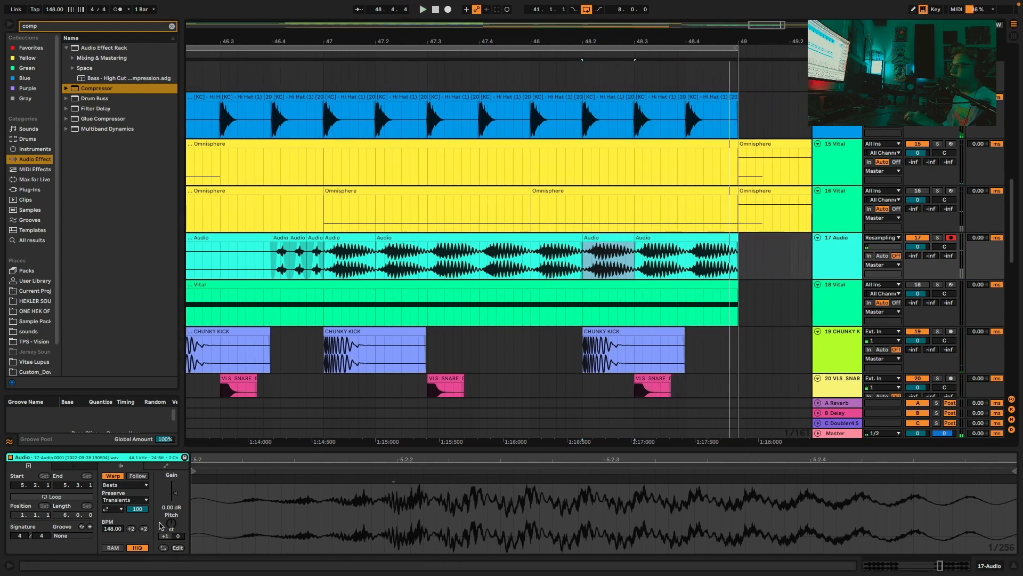
# Transpose the first track 17 clip at 43.1 up 1 semitone and play it back
pyautogui.hscroll(-10, 301, 389)
pyautogui.click(379, 231)
pyautogui.click(379, 236)
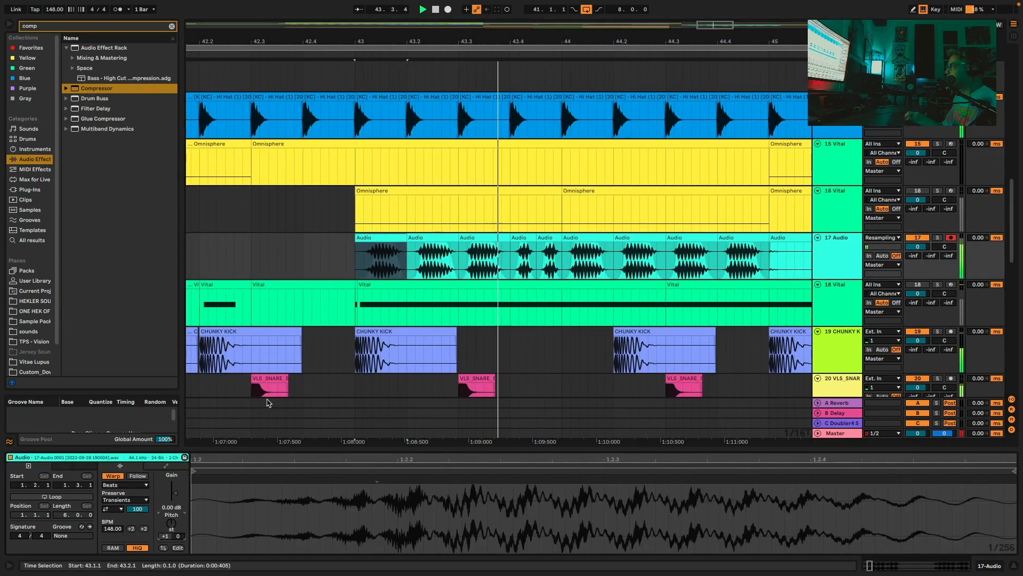
pyautogui.press('space')
pyautogui.press('space')
pyautogui.press('space')
# Play the arrangement from 37.1 and review how the chopped bass sits in the drop
pyautogui.scroll(3, 520, 282)
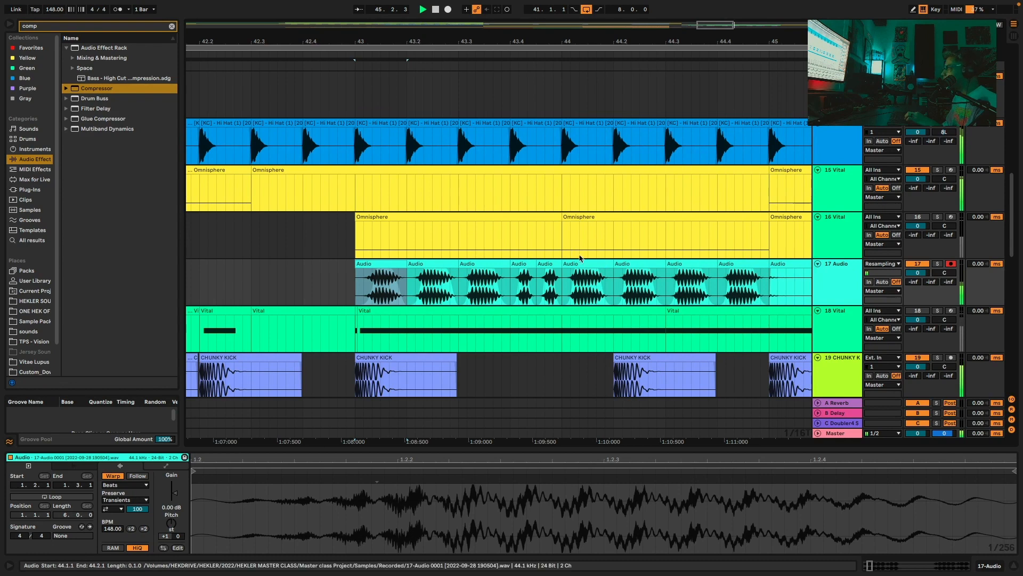
pyautogui.moveTo(591, 42); pyautogui.dragTo(591, 11)
pyautogui.click(424, 187)
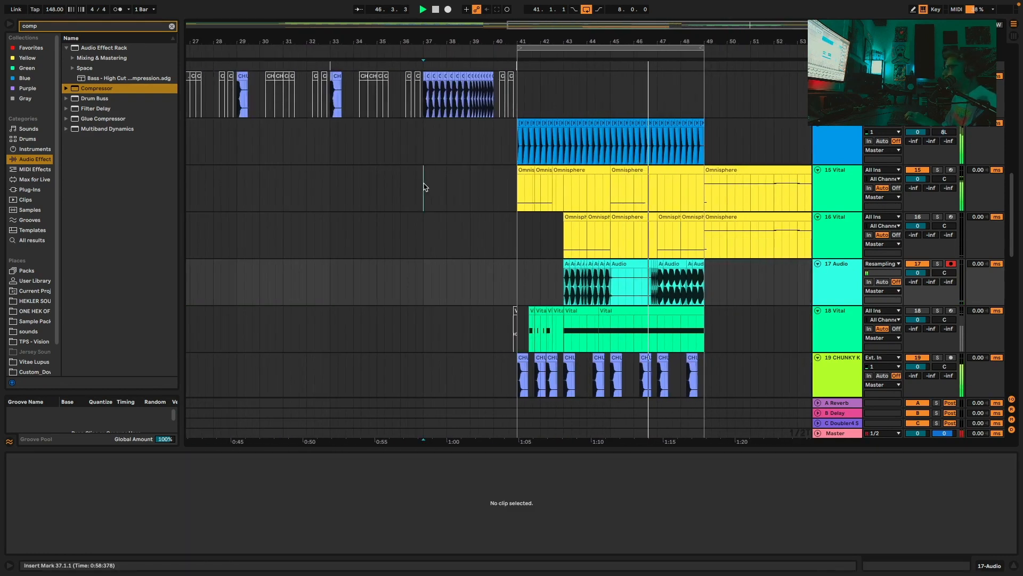
pyautogui.press('space')
pyautogui.press('space')
pyautogui.scroll(5, 474, 169)
pyautogui.scroll(-6, 473, 169)
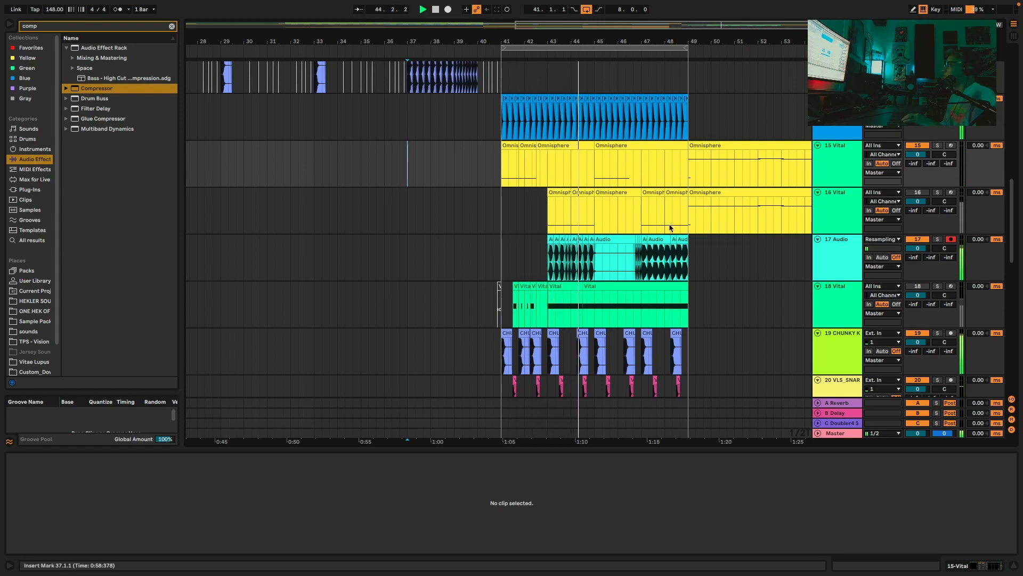
pyautogui.moveTo(584, 42); pyautogui.dragTo(584, 70)
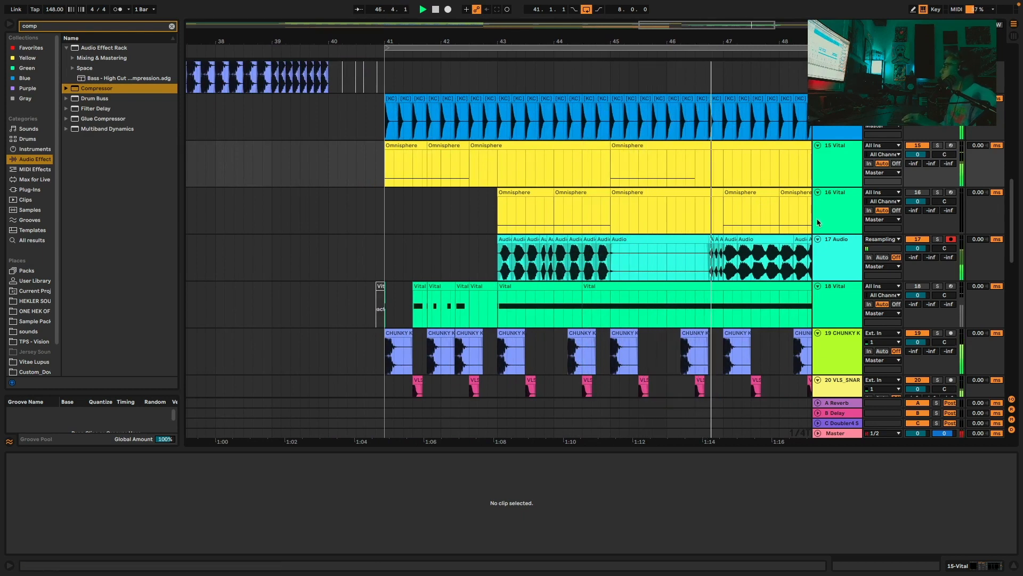
# Split out the one-beat wobble at 47.3 on track 17 and duplicate it to 47.4
pyautogui.hscroll(3, 716, 238)
pyautogui.moveTo(682, 243); pyautogui.dragTo(702, 241)
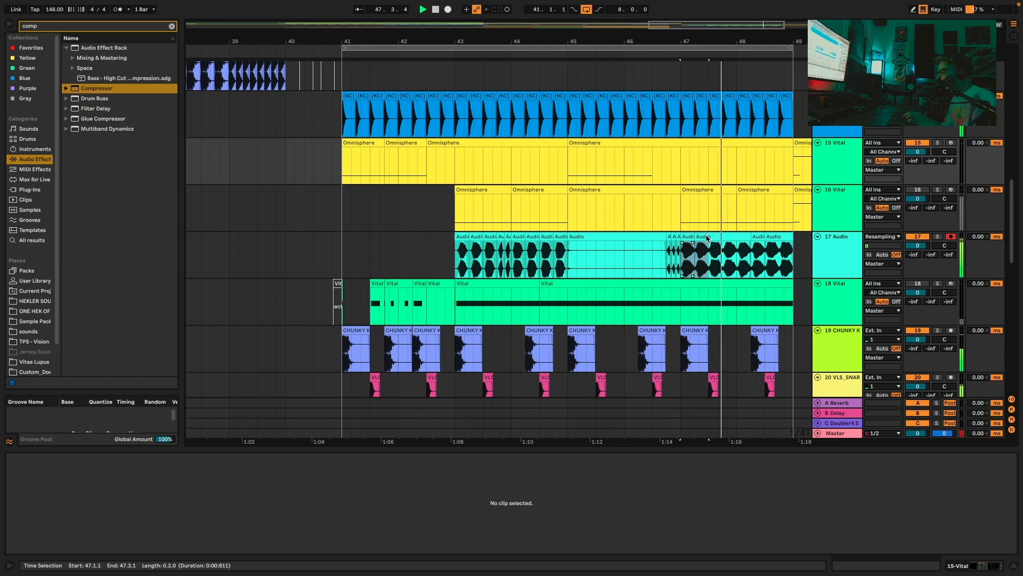
pyautogui.click(709, 243)
pyautogui.click(710, 254)
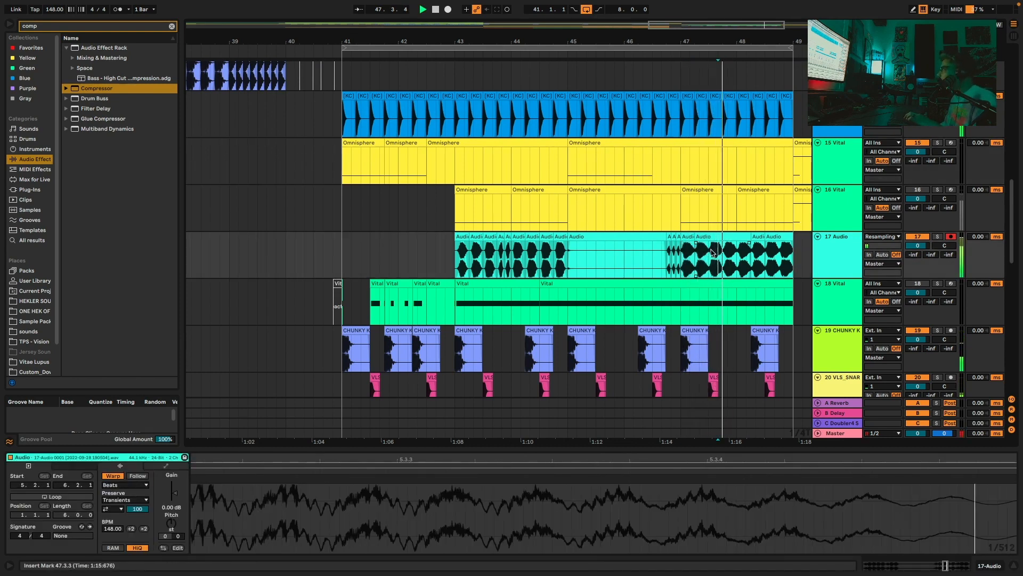
pyautogui.press('super+3')
pyautogui.moveTo(710, 253); pyautogui.dragTo(722, 241)
pyautogui.press('space')
pyautogui.press('super+d')
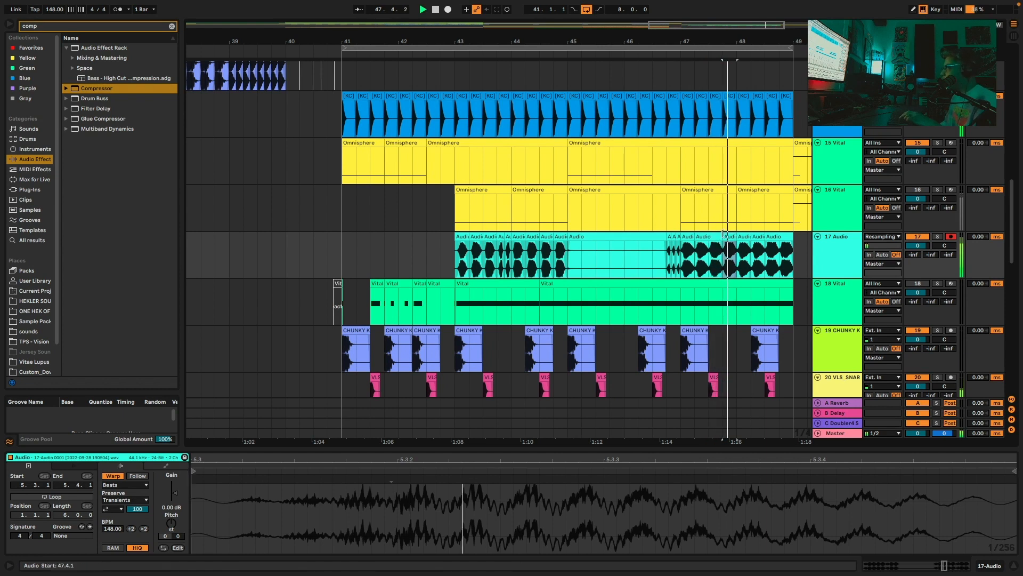
# Fill bars 47 to 49 of the 17 Audio track with chopped slices and copy the two-bar pattern to bar 43
pyautogui.click(686, 266)
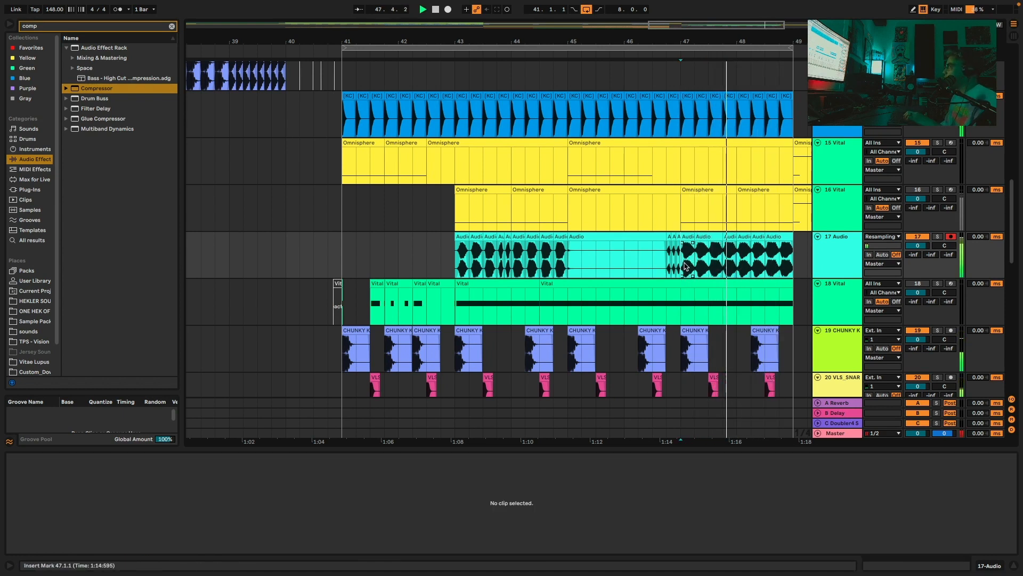
pyautogui.click(770, 258)
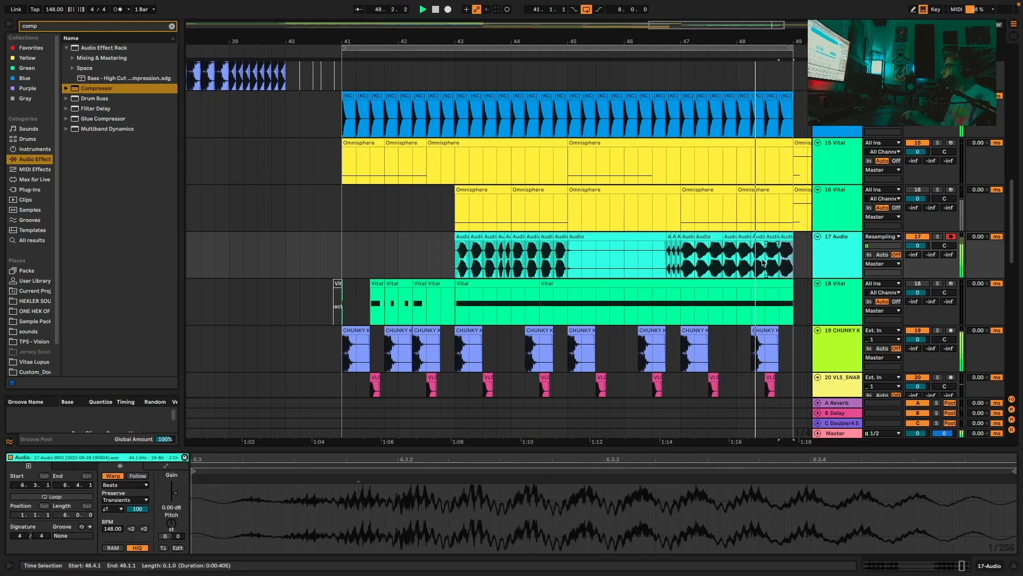
pyautogui.moveTo(687, 269); pyautogui.dragTo(788, 270)
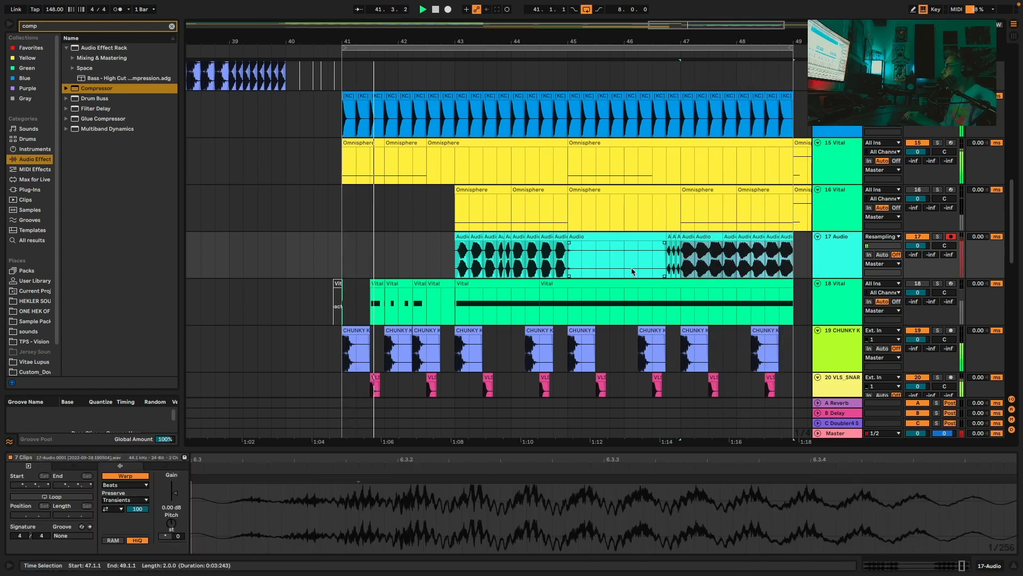
pyautogui.click(461, 238)
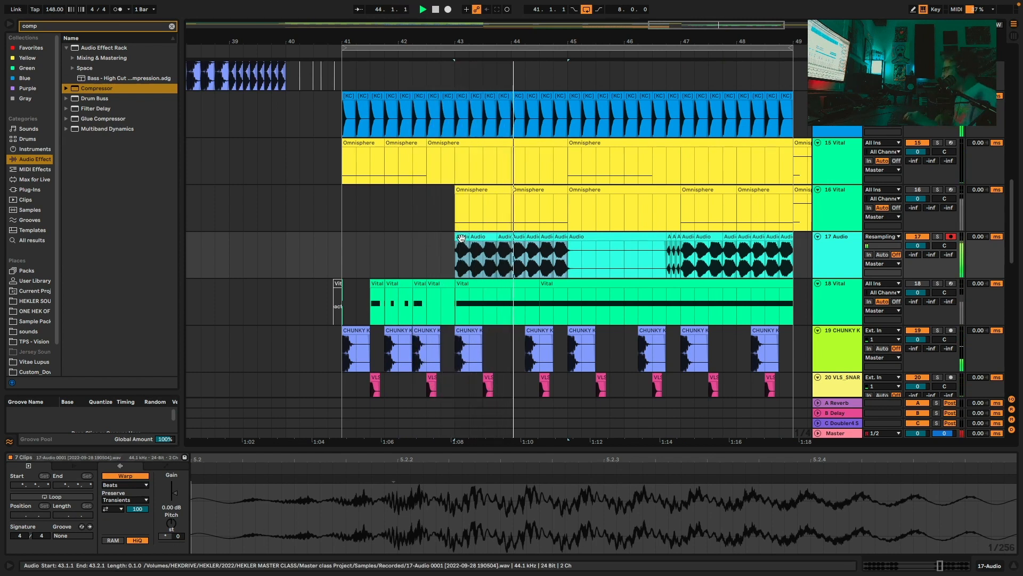
# Copy the chopped clips between bars 43 and 45 on the 17 Audio track and paste them at bar 47
pyautogui.moveTo(462, 238); pyautogui.dragTo(529, 247)
pyautogui.click(461, 238)
pyautogui.keyDown('shift'); pyautogui.click(560, 238); pyautogui.keyUp('shift')
pyautogui.click(682, 268)
pyautogui.hotkey('ctrl', 'v')
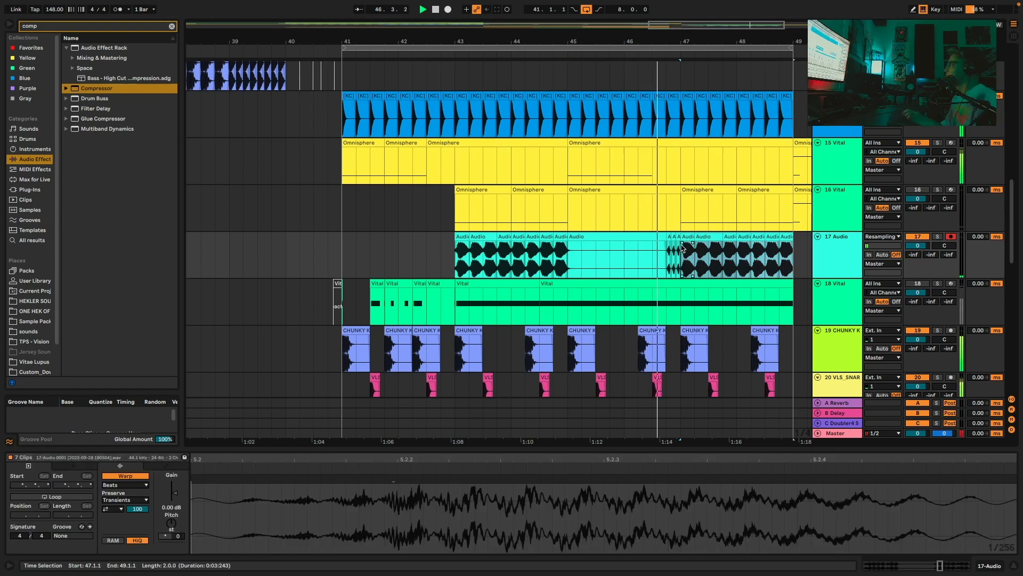
# Copy the active HEK SNARE clips from bars 9 to 25 to bar 41 on the same track and start playback
pyautogui.scroll(8, 685, 237)
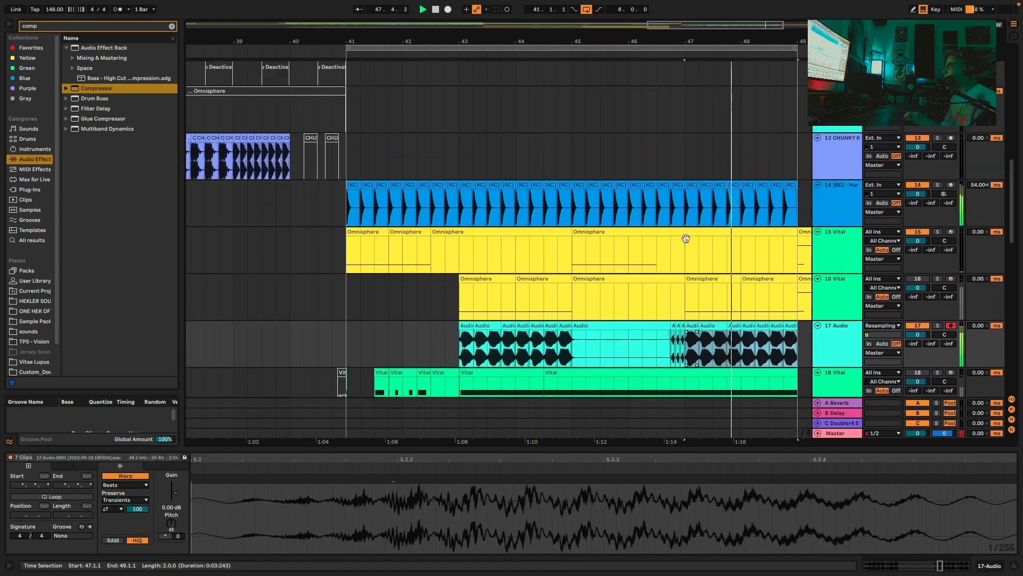
pyautogui.scroll(1, 659, 223)
pyautogui.scroll(-6, 621, 201)
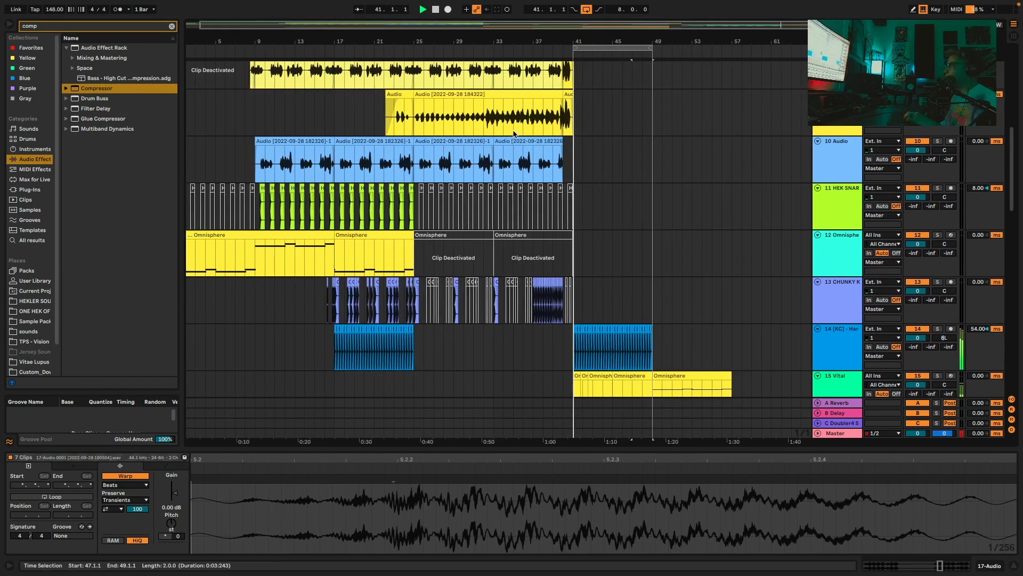
pyautogui.scroll(2, 516, 131)
pyautogui.press('space')
pyautogui.scroll(2, 286, 286)
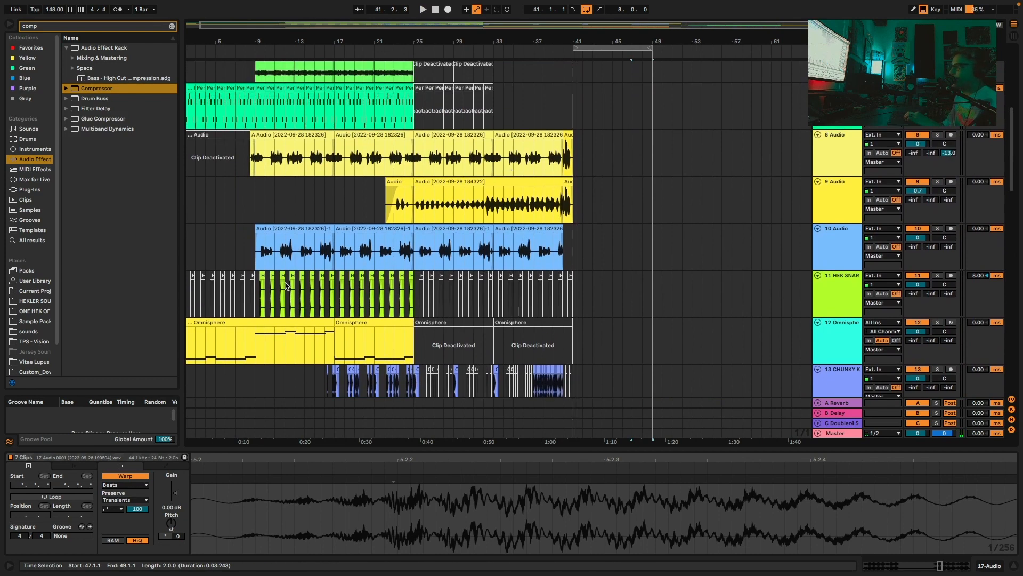
pyautogui.moveTo(259, 291); pyautogui.dragTo(415, 283)
pyautogui.press('super+c')
pyautogui.click(573, 307)
pyautogui.press('super+v')
pyautogui.press('space')
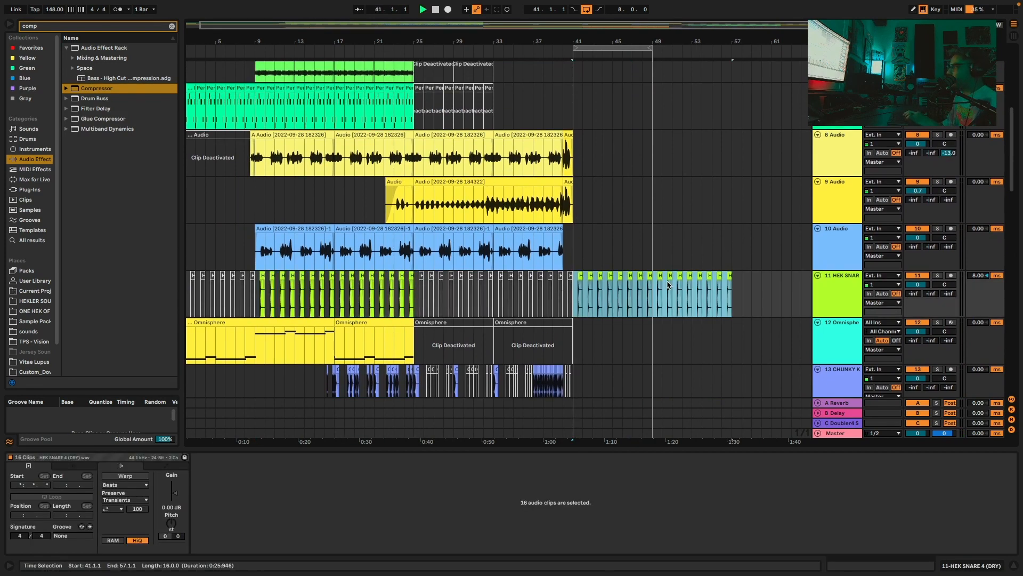
# Copy the ACCENT HAT LOOP clip from bar 9 to bar 41 and duplicate it once to reach bar 49
pyautogui.scroll(12, 572, 275)
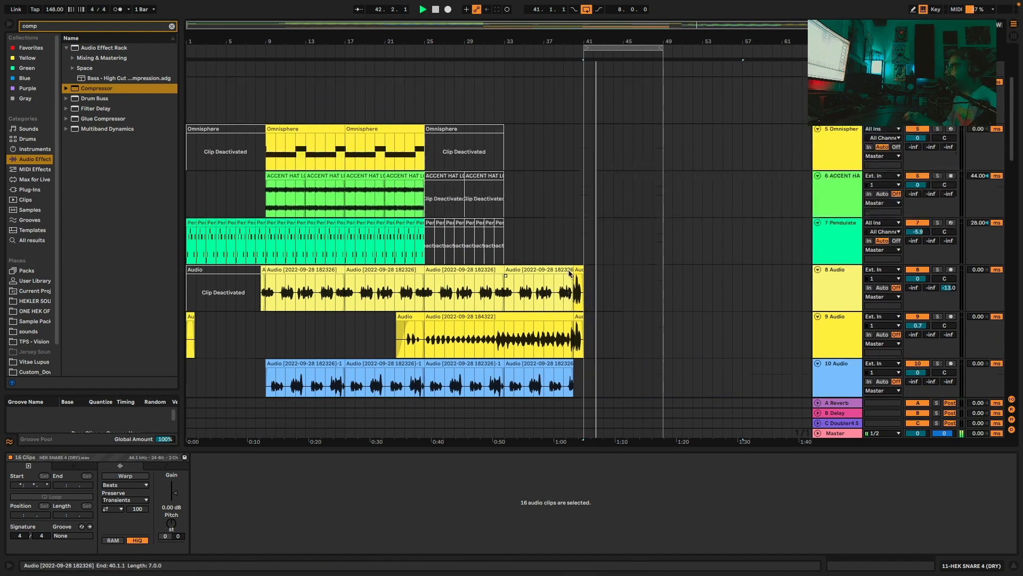
pyautogui.scroll(-15, 570, 272)
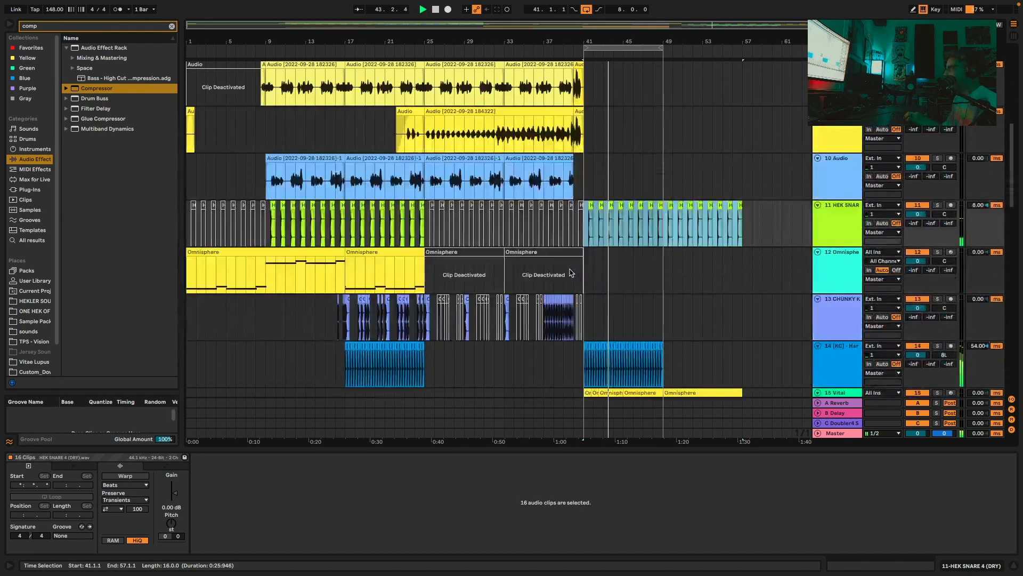
pyautogui.scroll(6, 571, 272)
pyautogui.scroll(3, 570, 271)
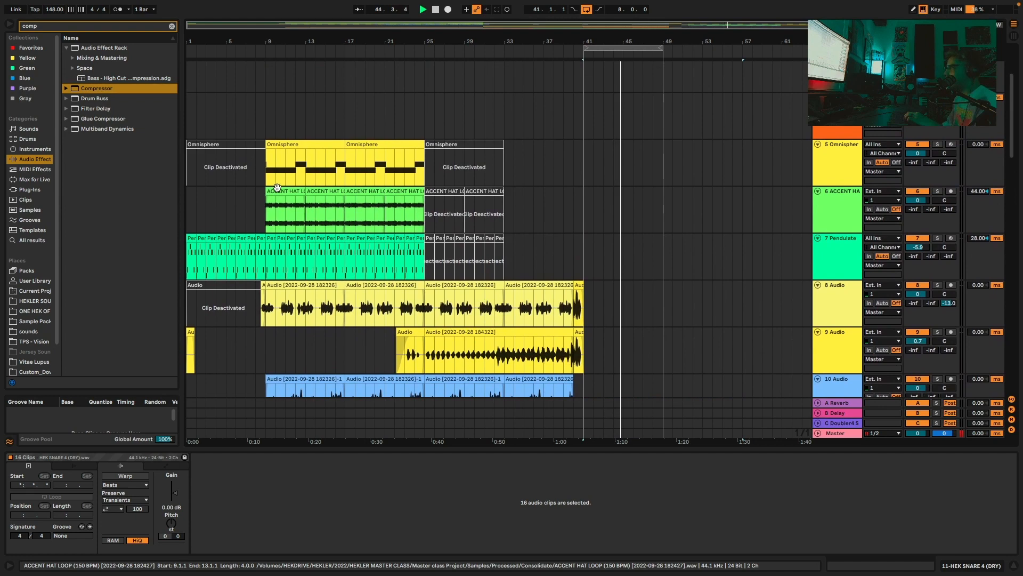
pyautogui.click(275, 189)
pyautogui.click(585, 215)
pyautogui.hotkey('ctrl', 'v')
pyautogui.hotkey('ctrl', 'd')
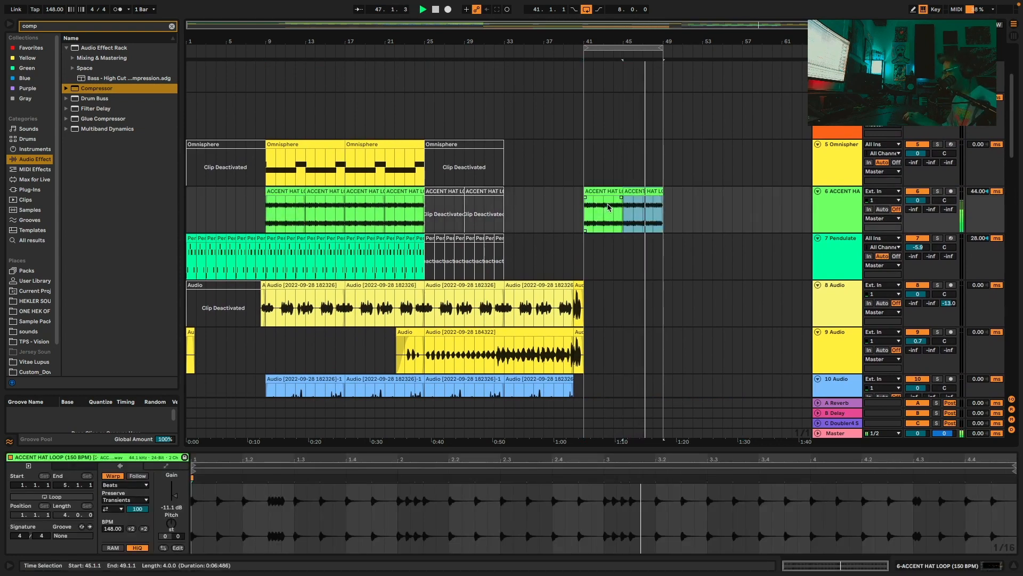
# Select the first beat of the ACCENT HAT LOOP at bar 41 and duplicate it repeatedly up to bar 49
pyautogui.scroll(-3, 609, 207)
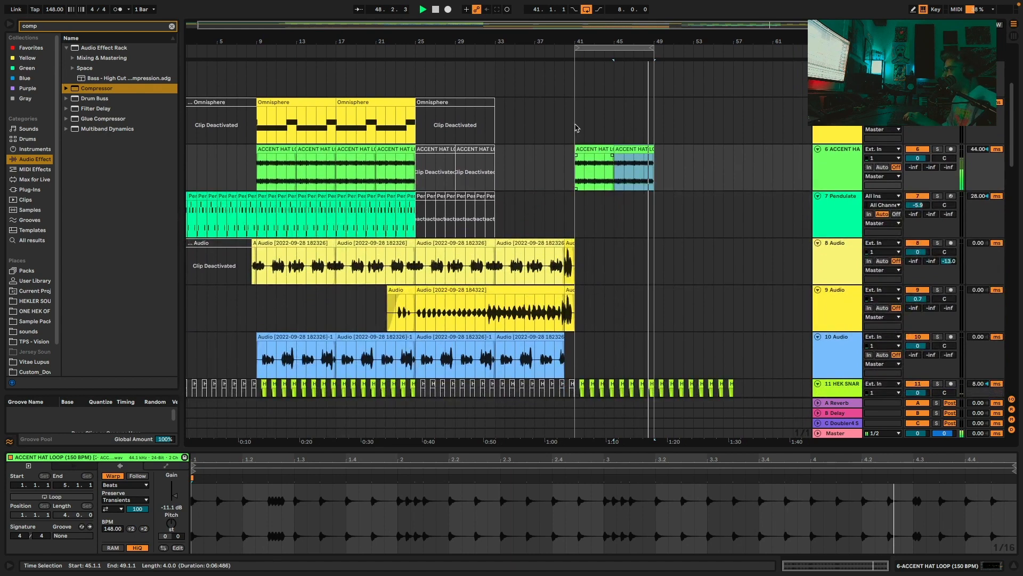
pyautogui.moveTo(583, 41); pyautogui.dragTo(583, 133)
pyautogui.moveTo(528, 173); pyautogui.dragTo(503, 154)
pyautogui.press('space')
pyautogui.hotkey('ctrl', 'd')
pyautogui.hotkey('ctrl', 'd')
pyautogui.hotkey('ctrl', 'd')
pyautogui.hotkey('ctrl', 'd')
pyautogui.hotkey('ctrl', 'd')
pyautogui.hotkey('ctrl', 'd')
pyautogui.hotkey('ctrl', 'd')
pyautogui.hotkey('ctrl', 'd')
pyautogui.hotkey('ctrl', 'd')
pyautogui.hotkey('ctrl', 'd')
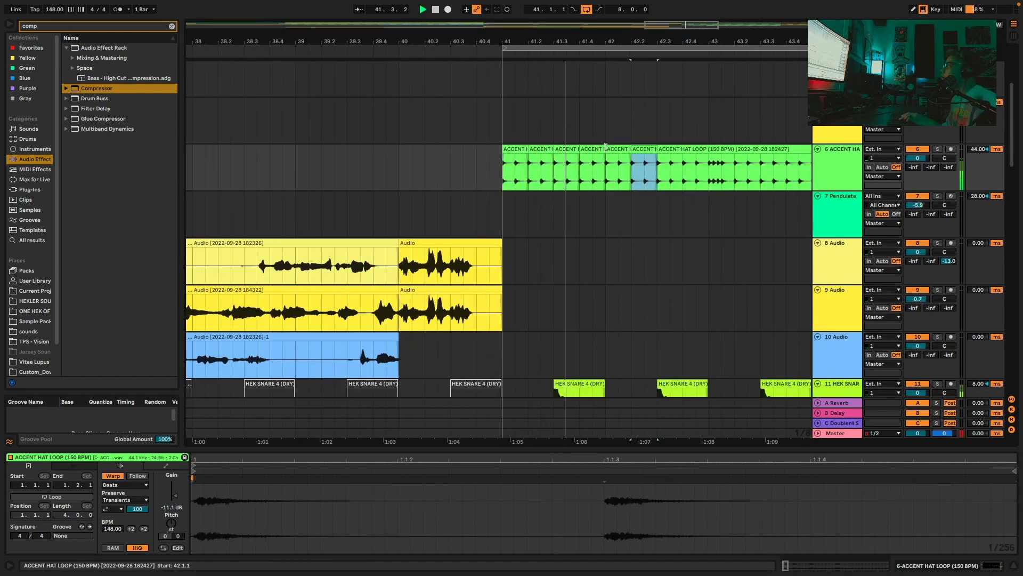
pyautogui.hotkey('ctrl', 'd')
pyautogui.hotkey('ctrl', 'd')
pyautogui.hotkey('ctrl', 'd')
pyautogui.hotkey('ctrl', 'd')
pyautogui.hotkey('ctrl', 'd')
pyautogui.hotkey('ctrl', 'd')
pyautogui.hotkey('ctrl', 'd')
pyautogui.hotkey('ctrl', 'd')
pyautogui.hotkey('ctrl', 'd')
pyautogui.hotkey('ctrl', 'd')
pyautogui.moveTo(758, 37); pyautogui.dragTo(620, 16)
pyautogui.hotkey('ctrl', 'd')
pyautogui.hotkey('ctrl', 'd')
pyautogui.hotkey('ctrl', 'd')
pyautogui.hotkey('ctrl', 'd')
pyautogui.hotkey('ctrl', 'd')
pyautogui.hotkey('ctrl', 'd')
pyautogui.hotkey('ctrl', 'd')
pyautogui.hotkey('ctrl', 'd')
pyautogui.hotkey('ctrl', 'd')
pyautogui.hotkey('ctrl', 'd')
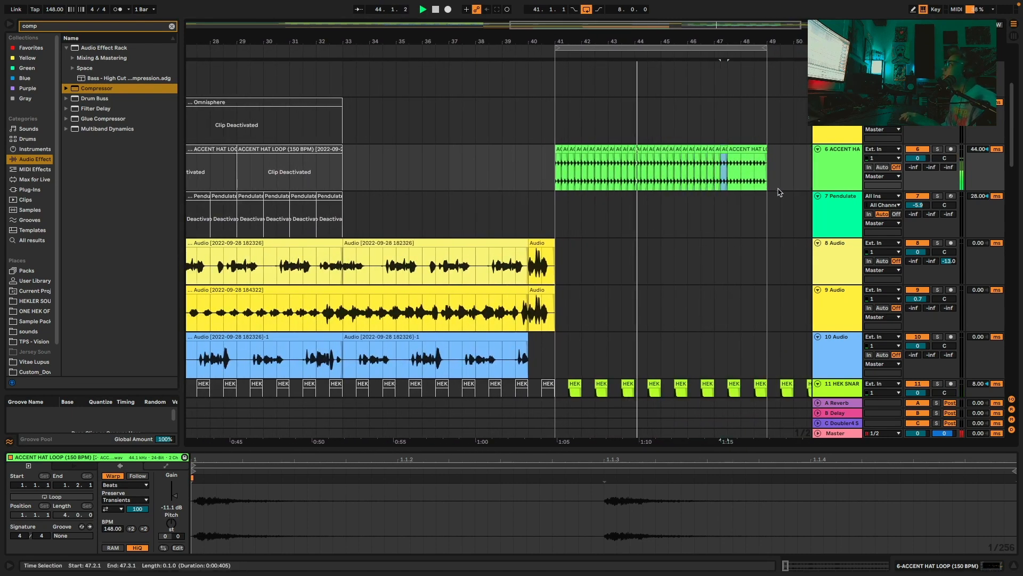
pyautogui.hotkey('ctrl', 'd')
# Review the drop's tracks while playing the arrangement from bar 37.3 and from bar 41
pyautogui.scroll(-15, 782, 188)
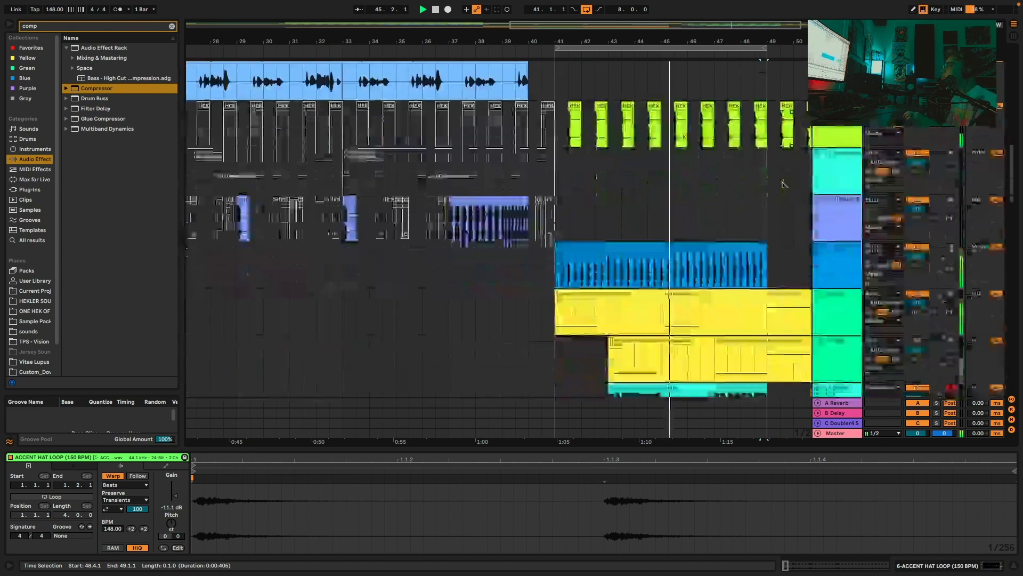
pyautogui.scroll(1, 782, 185)
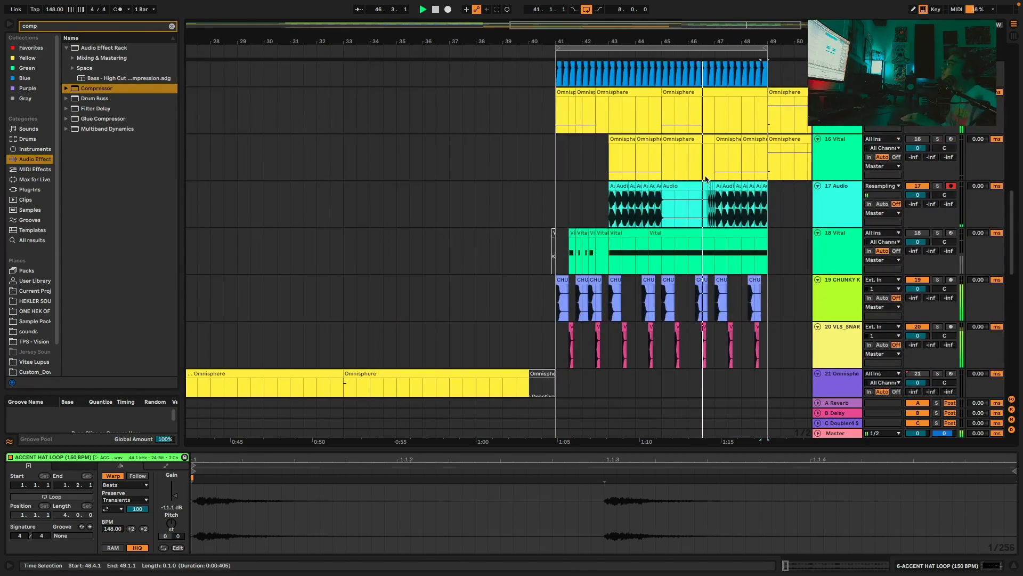
pyautogui.click(469, 157)
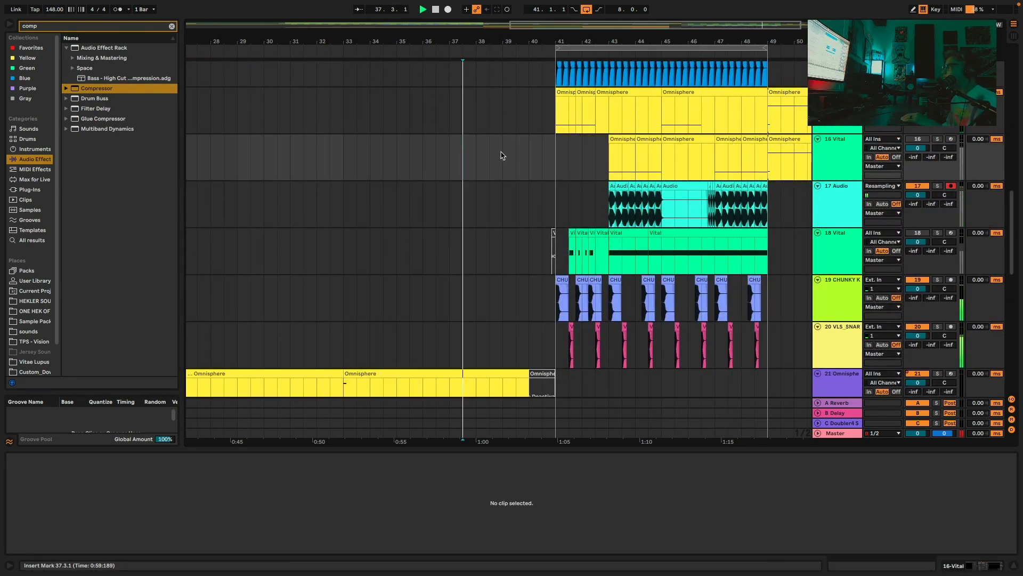
pyautogui.scroll(9, 523, 155)
pyautogui.click(558, 163)
pyautogui.scroll(-8, 559, 162)
pyautogui.scroll(1, 566, 161)
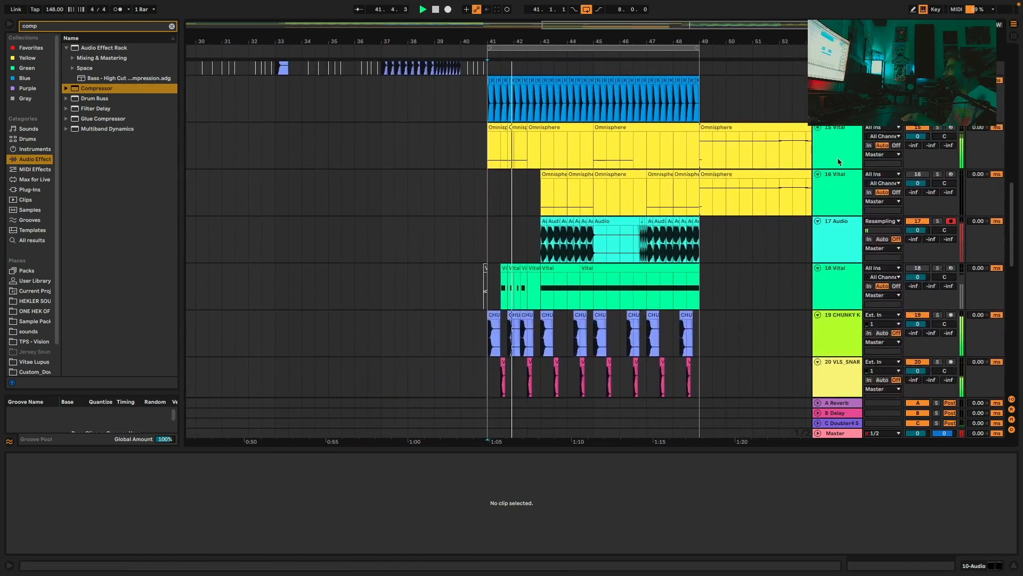
# Solo the 15 Vital track, show the automation lanes, play its first clip and open the Vital synth window
pyautogui.click(958, 140)
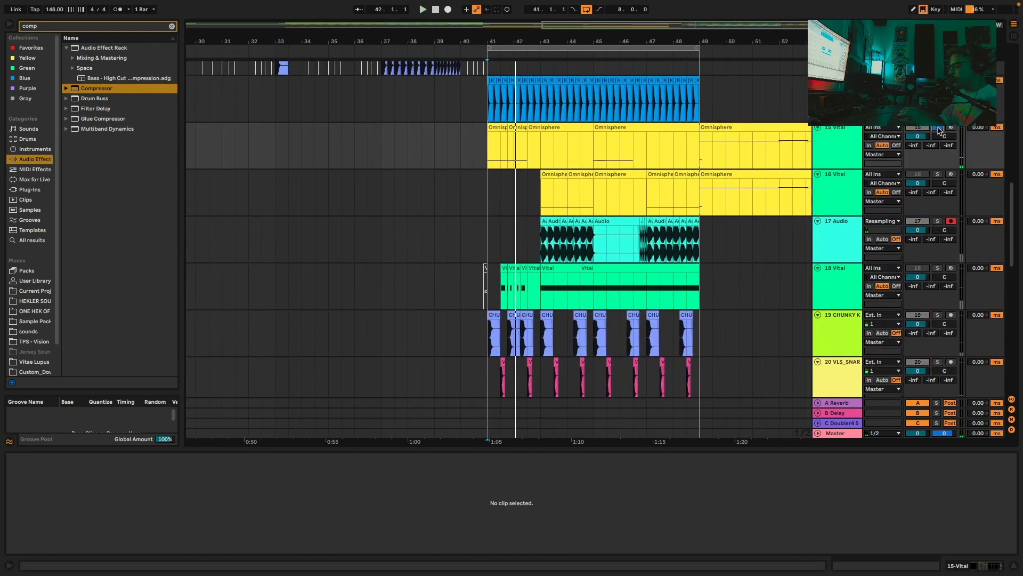
pyautogui.press('a')
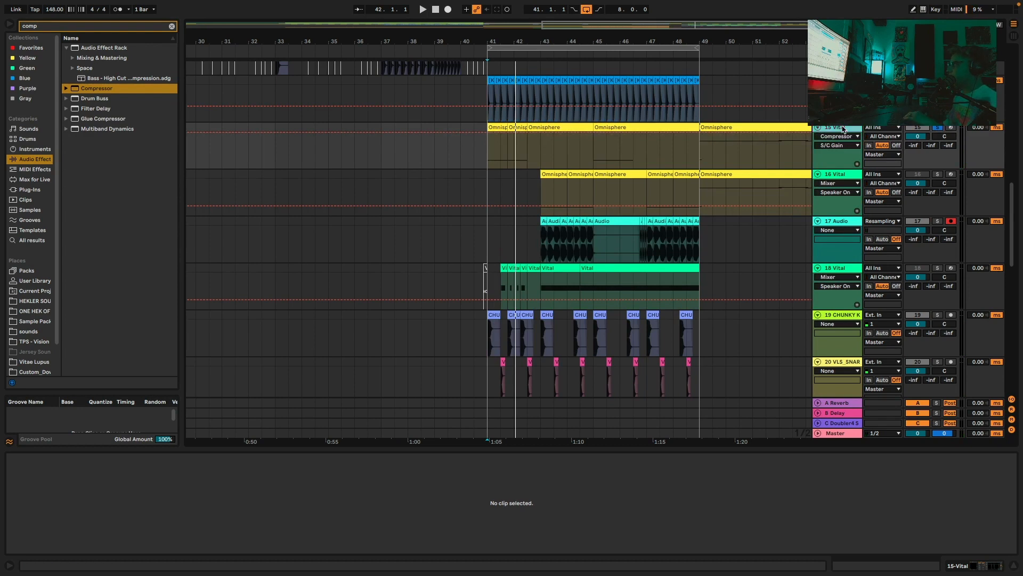
pyautogui.click(497, 127)
pyautogui.press('space')
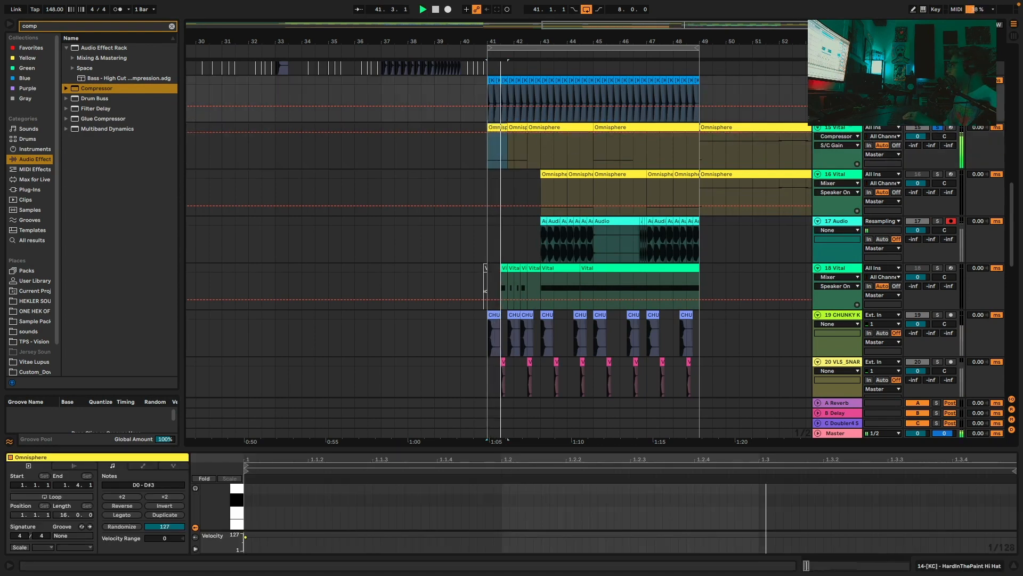
pyautogui.hotkey('shift', 'Tab')
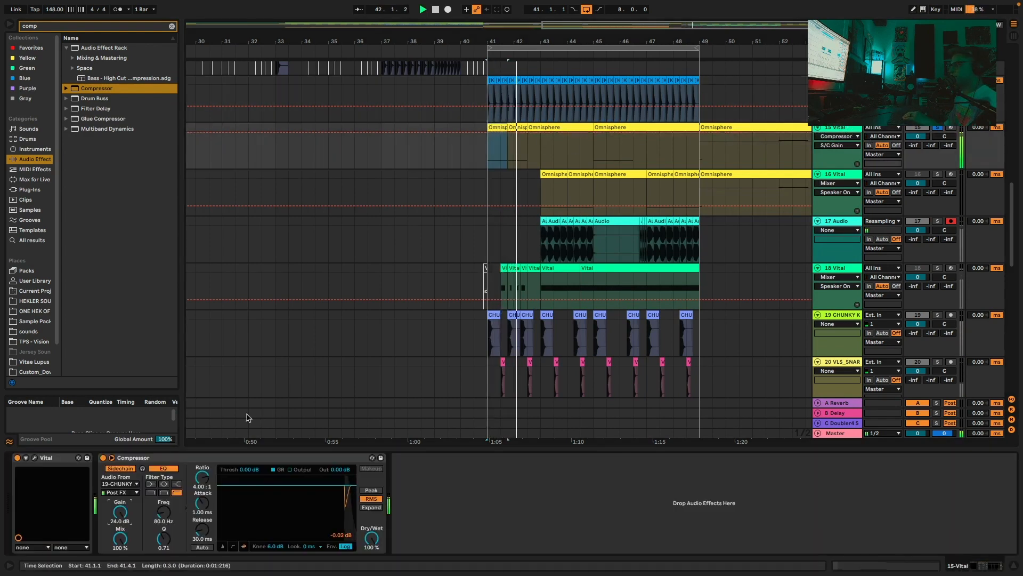
pyautogui.click(35, 458)
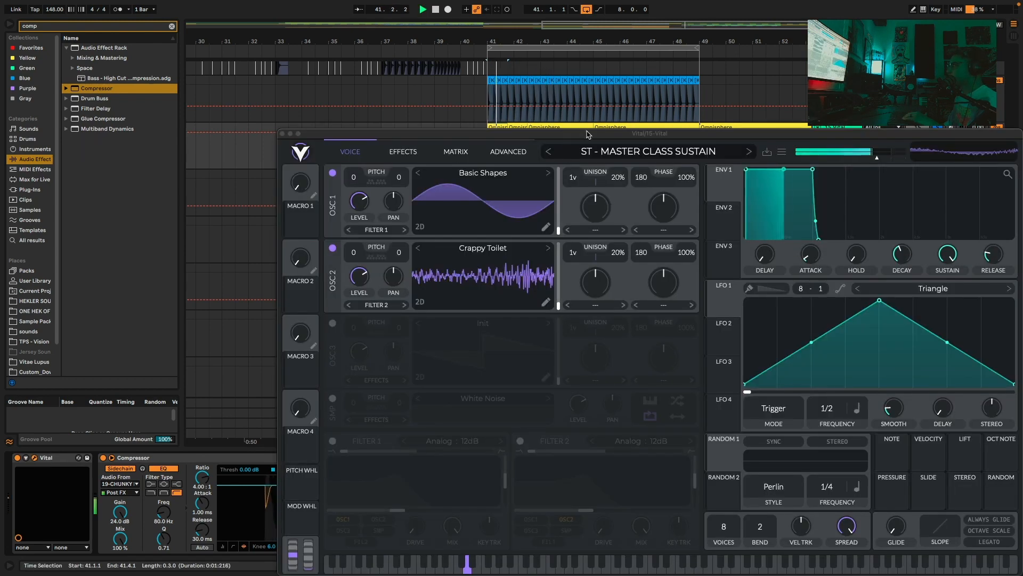
# Assign Macro 1 to oscillator 2's wavetable position in Vital, test it during playback, reset it to zero and close the synth
pyautogui.moveTo(588, 135); pyautogui.dragTo(524, 88)
pyautogui.moveTo(251, 185); pyautogui.dragTo(490, 247)
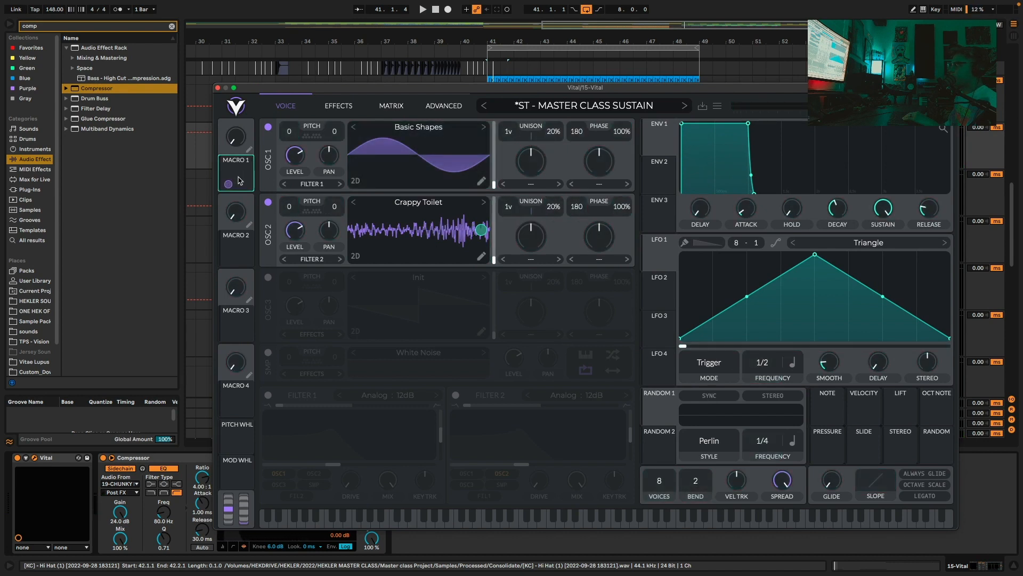
pyautogui.press('space')
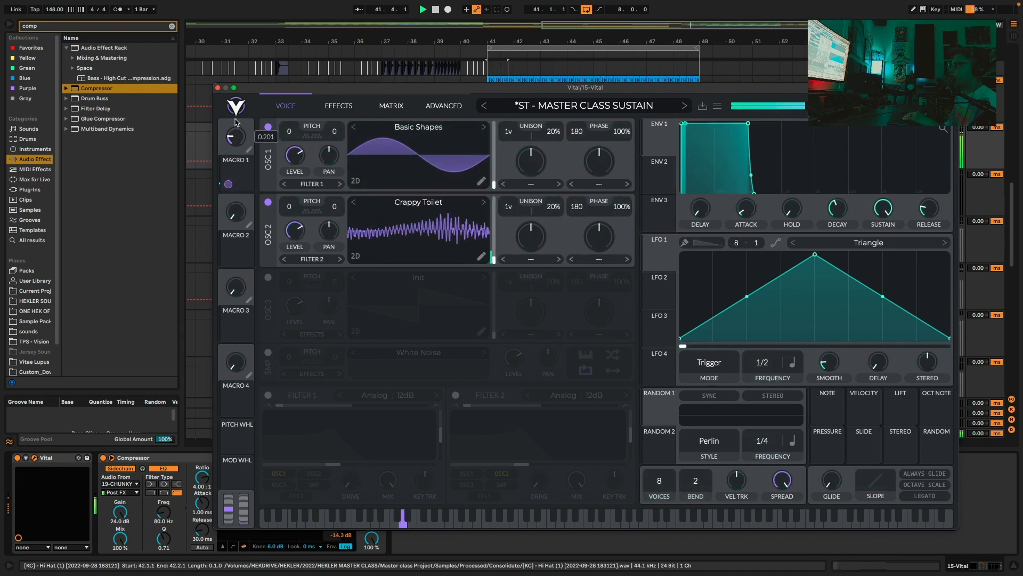
pyautogui.moveTo(234, 136); pyautogui.dragTo(234, 145)
pyautogui.press('space')
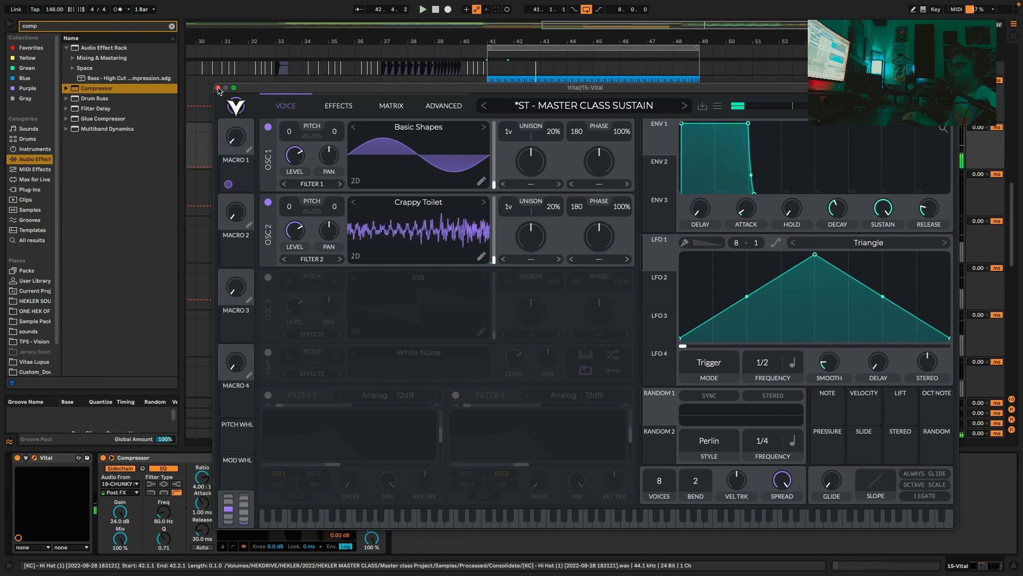
pyautogui.click(218, 88)
# Draw a Macro 1 automation ramp on the 15 Vital track from zero at bar 41 to about 0.09 at bar 42.3
pyautogui.press('+')
pyautogui.press('+')
pyautogui.press('+')
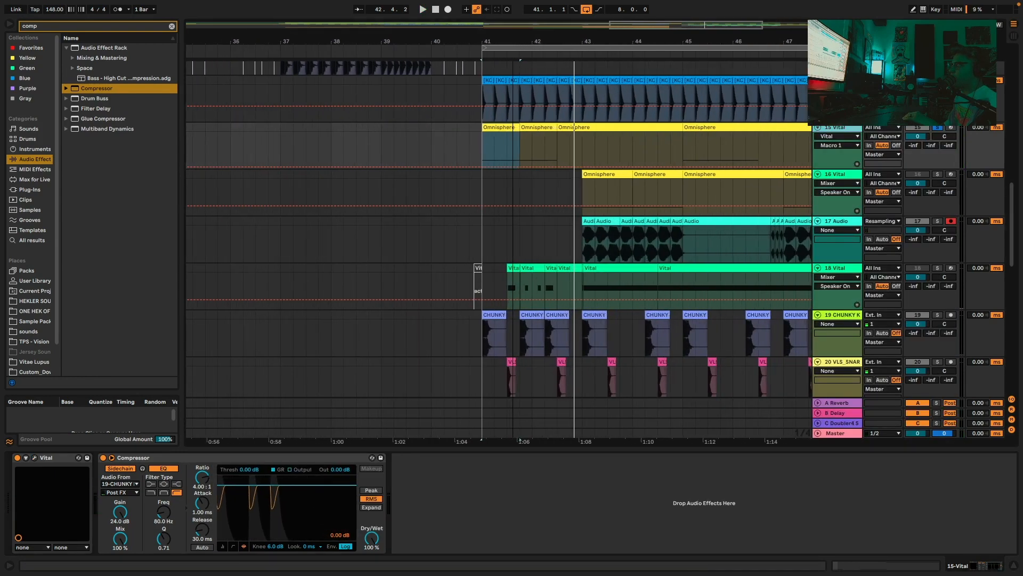
pyautogui.click(480, 166)
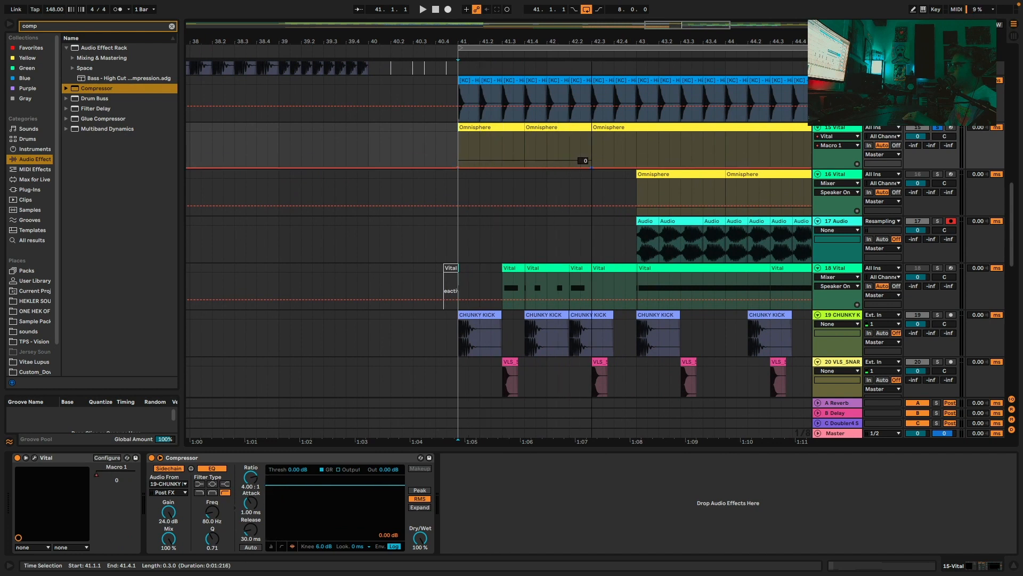
pyautogui.moveTo(592, 167); pyautogui.dragTo(591, 166)
pyautogui.press('space')
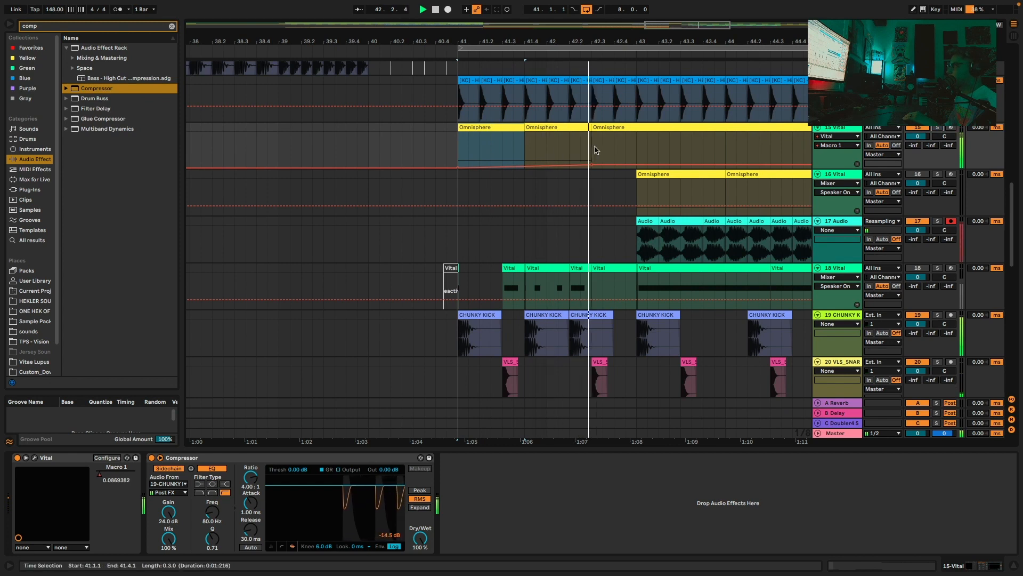
# Adjust the Macro 1 automation so its ramp starts rising at bar 42, checking it with playback
pyautogui.click(569, 167)
pyautogui.press('space')
pyautogui.press('space')
pyautogui.moveTo(569, 167); pyautogui.dragTo(546, 167)
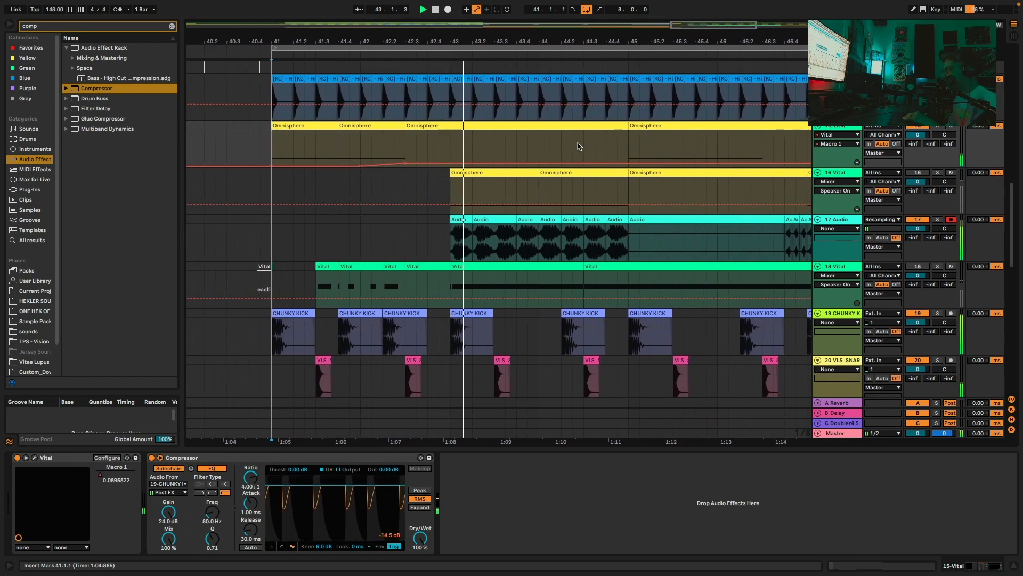
# Raise the Macro 1 automation abruptly to 0.343284 from bar 45 and select the Omnisphere clip that starts there
pyautogui.click(628, 163)
pyautogui.moveTo(630, 163); pyautogui.dragTo(629, 154)
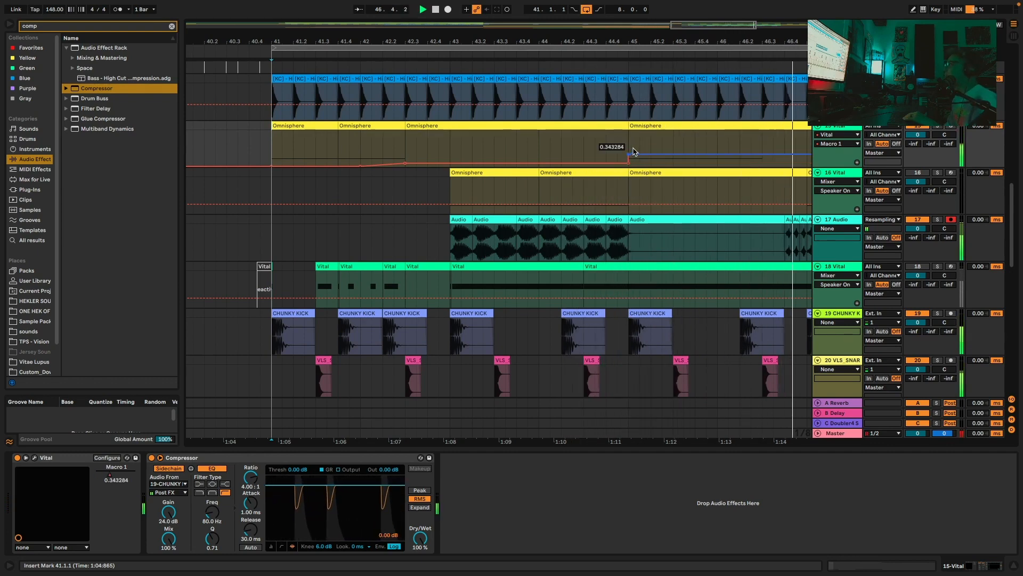
pyautogui.moveTo(660, 42); pyautogui.dragTo(628, 16)
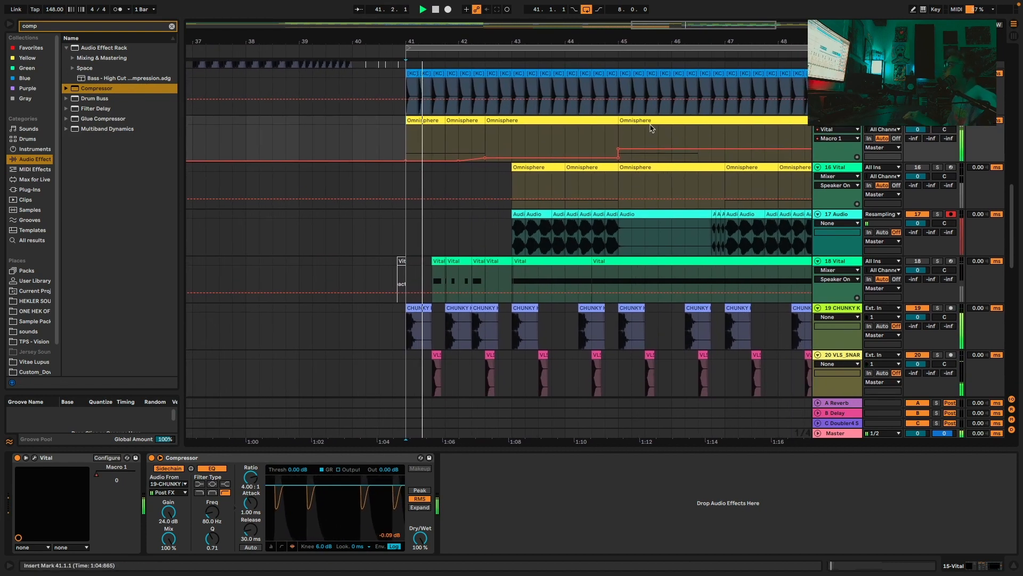
pyautogui.click(650, 122)
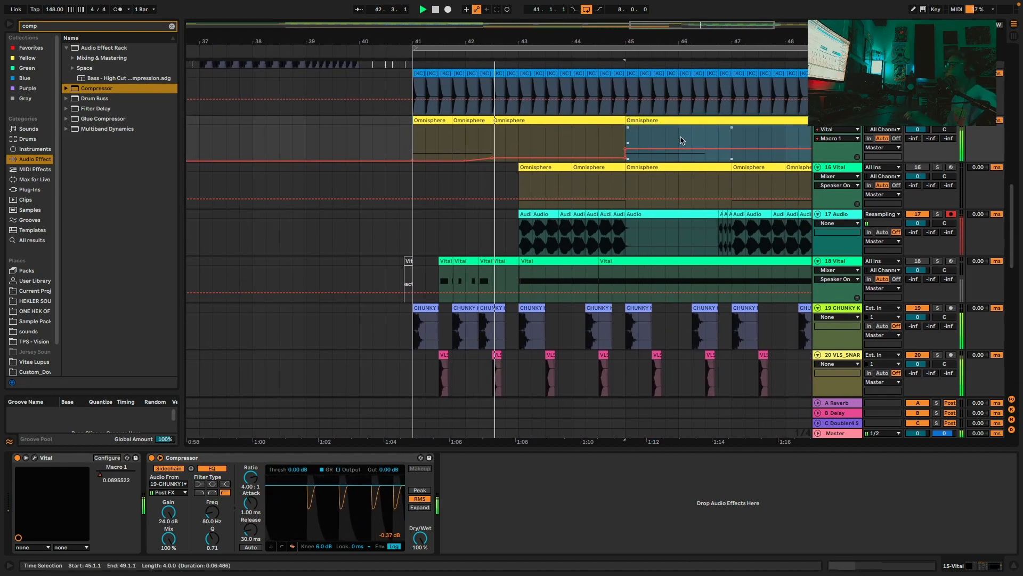
# Move the ramped Omnisphere clips on 15 Vital from bar 41 to bar 45, and paste the copied section from 45.1 to 46.3 at bar 41
pyautogui.moveTo(708, 139); pyautogui.dragTo(638, 125)
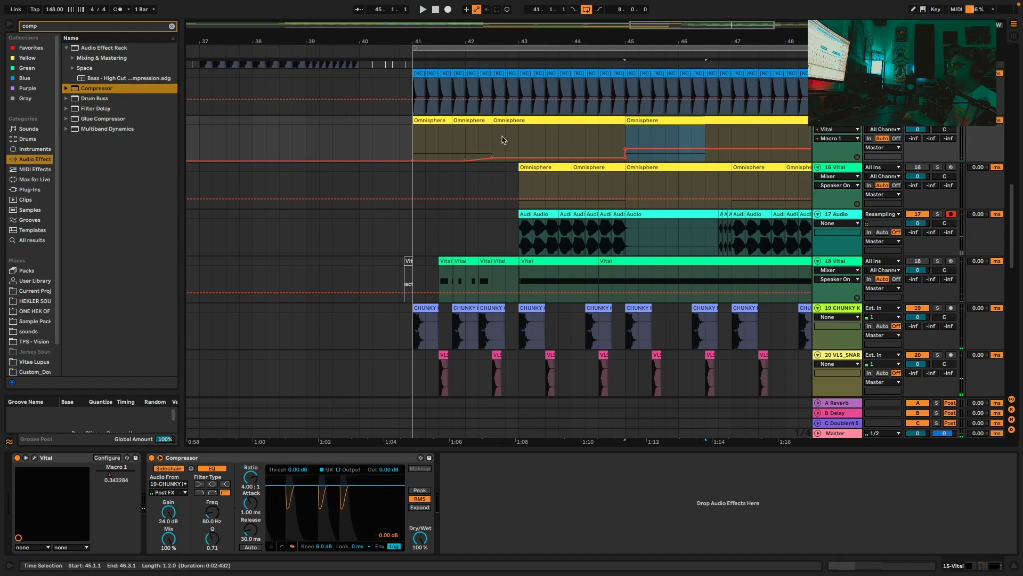
pyautogui.moveTo(516, 142)
pyautogui.mouseDown()
pyautogui.moveTo(426, 127)
pyautogui.moveTo(519, 126)
pyautogui.mouseUp()
pyautogui.moveTo(431, 120); pyautogui.dragTo(643, 123)
pyautogui.click(412, 138)
pyautogui.hotkey('ctrl', 'v')
pyautogui.hscroll(-1, 373, 140)
pyautogui.click(305, 140)
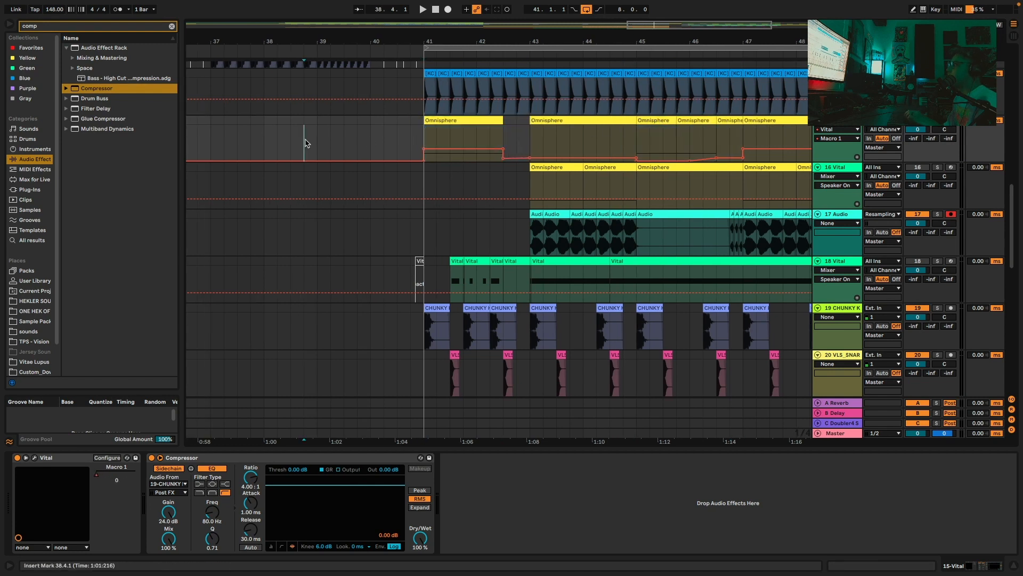
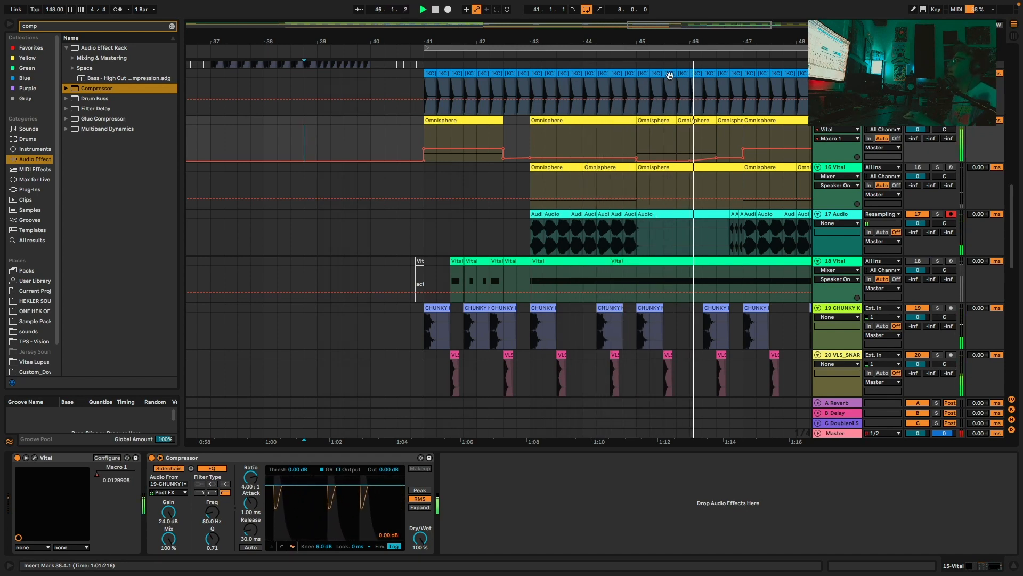
# Move the ramped Omnisphere clips on 15 Vital from bar 45 to bar 49, and copy the bar 41 clip to bar 45
pyautogui.moveTo(676, 39); pyautogui.dragTo(535, 24)
pyautogui.click(532, 120)
pyautogui.moveTo(533, 120); pyautogui.dragTo(672, 120)
pyautogui.click(402, 120)
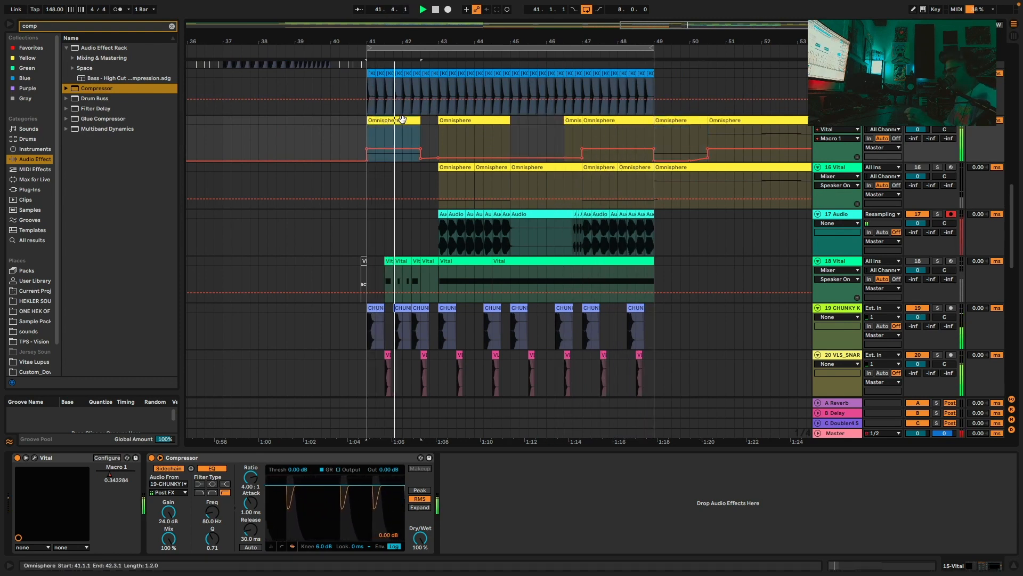
pyautogui.hotkey('ctrl', 'z')
pyautogui.press('space')
# Place a one-beat Omnisphere slice from the bar 41 clip at 43.1 on 15 Vital and set its note to D#0
pyautogui.moveTo(416, 46); pyautogui.dragTo(375, 94)
pyautogui.moveTo(277, 136); pyautogui.dragTo(250, 118)
pyautogui.moveTo(502, 144); pyautogui.dragTo(536, 144)
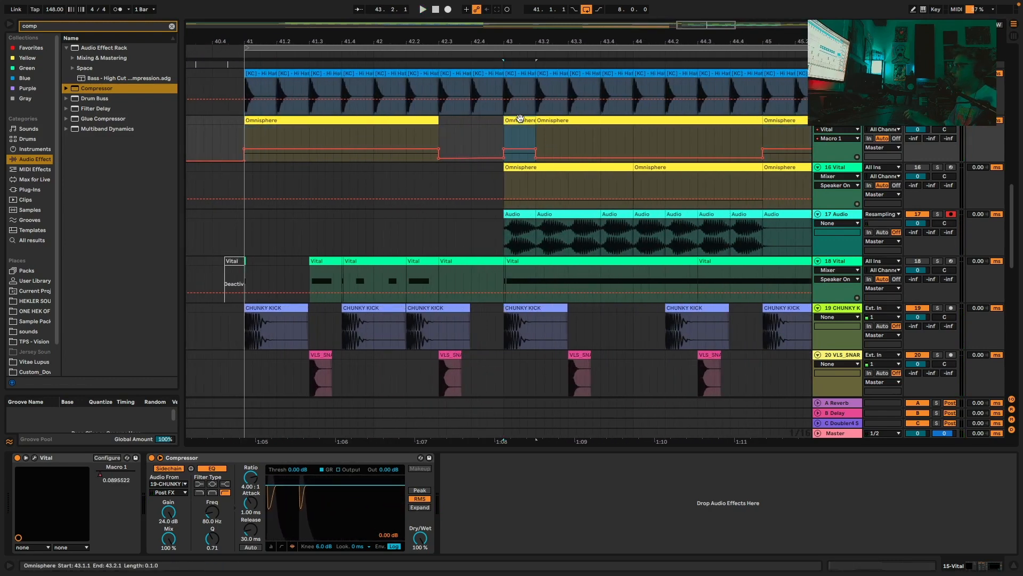
pyautogui.hotkey('ctrl', 'e')
pyautogui.press('space')
pyautogui.moveTo(543, 452); pyautogui.dragTo(533, 342)
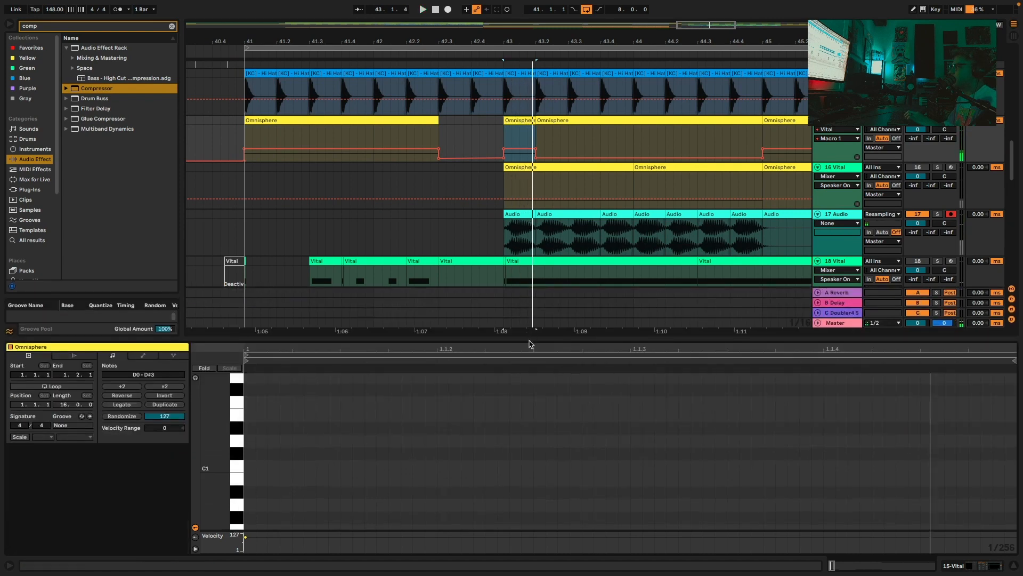
pyautogui.click(554, 468)
pyautogui.press('Up')
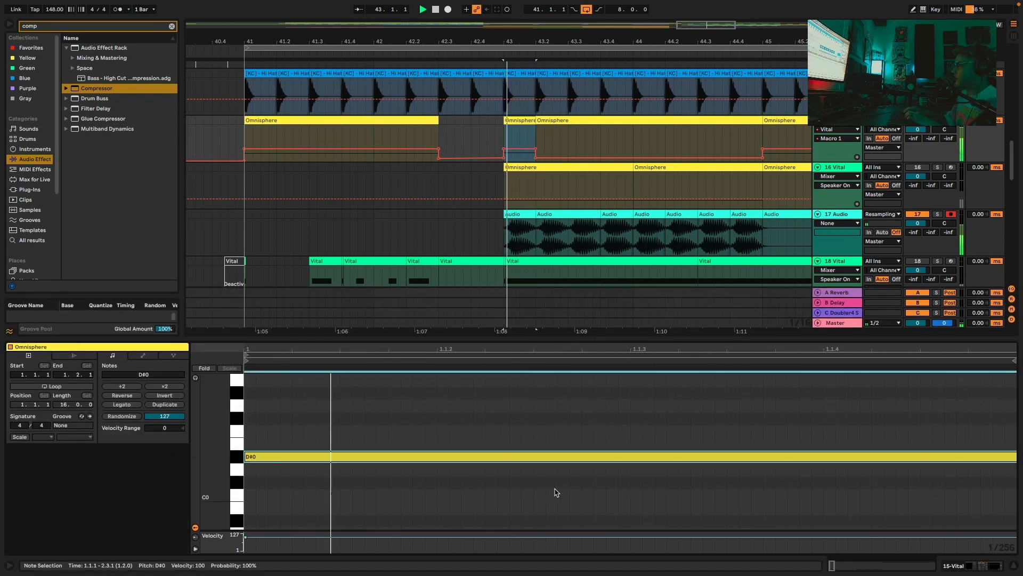
# Add a second one-beat Omnisphere slice at 43.2 and lower its note to D0
pyautogui.moveTo(536, 143); pyautogui.dragTo(568, 142)
pyautogui.hotkey('ctrl', 'e')
pyautogui.press('space')
pyautogui.press('space')
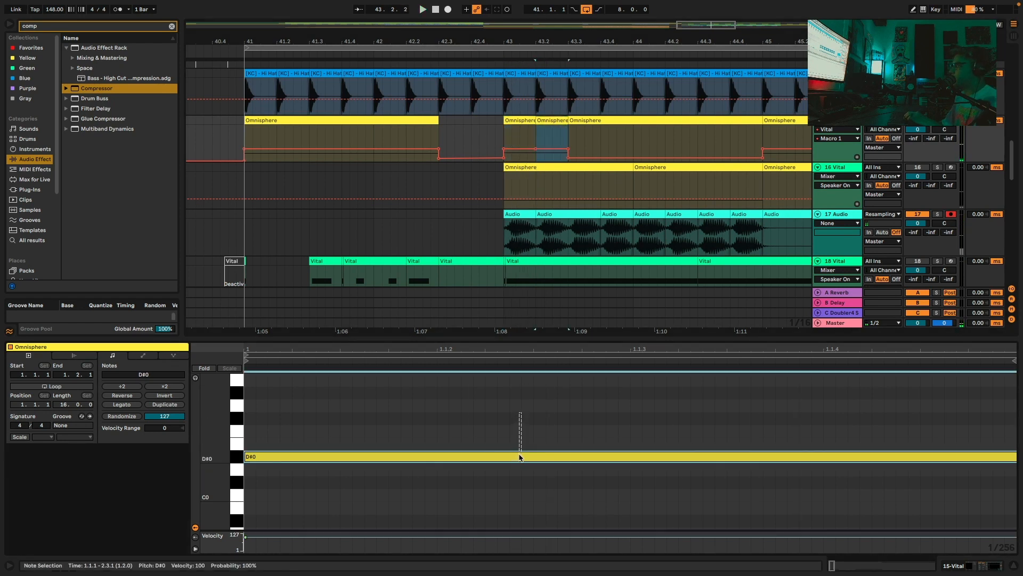
pyautogui.press('Down')
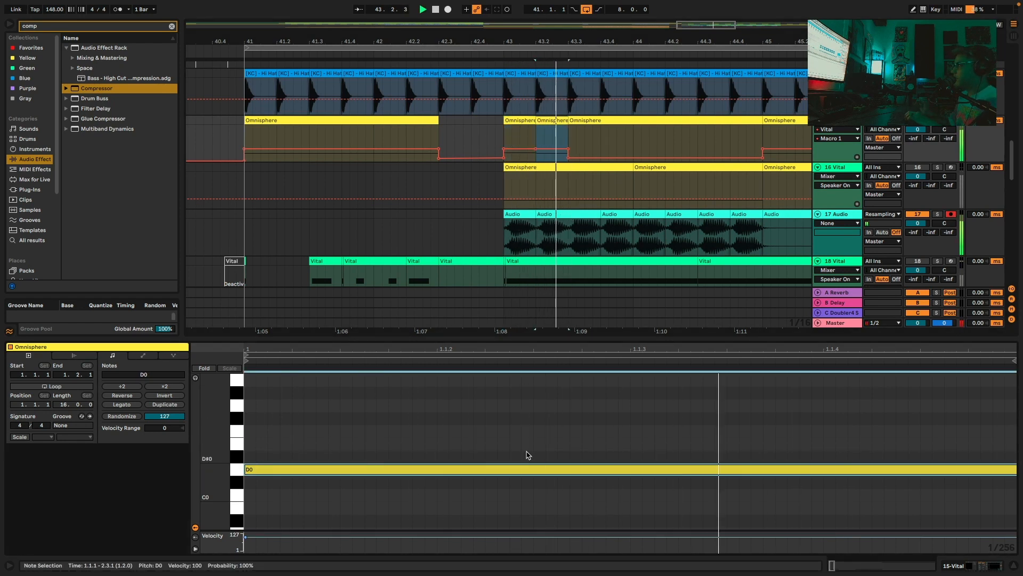
# Duplicate the one-beat D0 Omnisphere slice repeatedly to fill 15 Vital from 43.3 through 44.2, checking it with playback
pyautogui.click(552, 120)
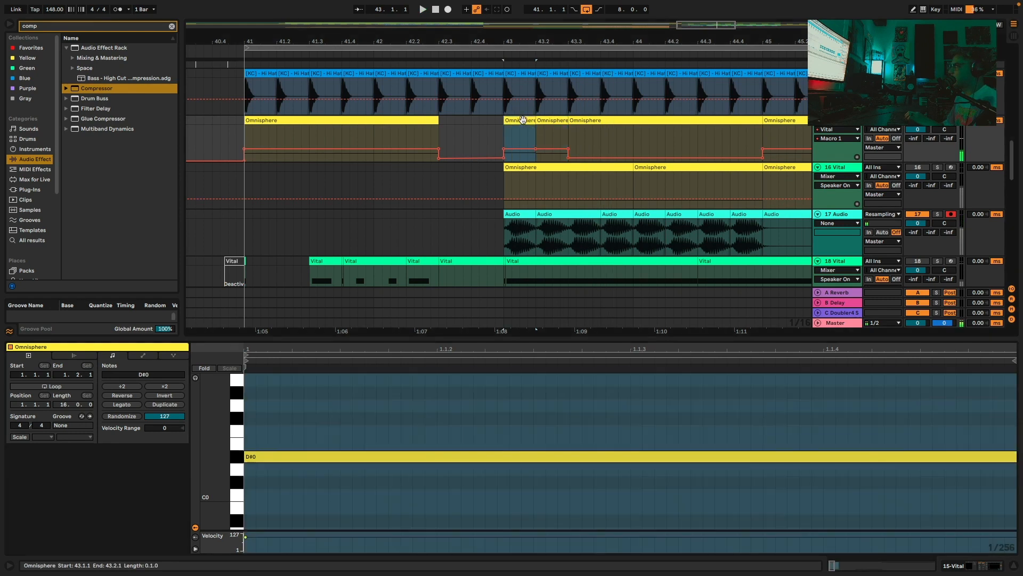
pyautogui.hotkey('ctrl', 'd')
pyautogui.hotkey('ctrl', 'd')
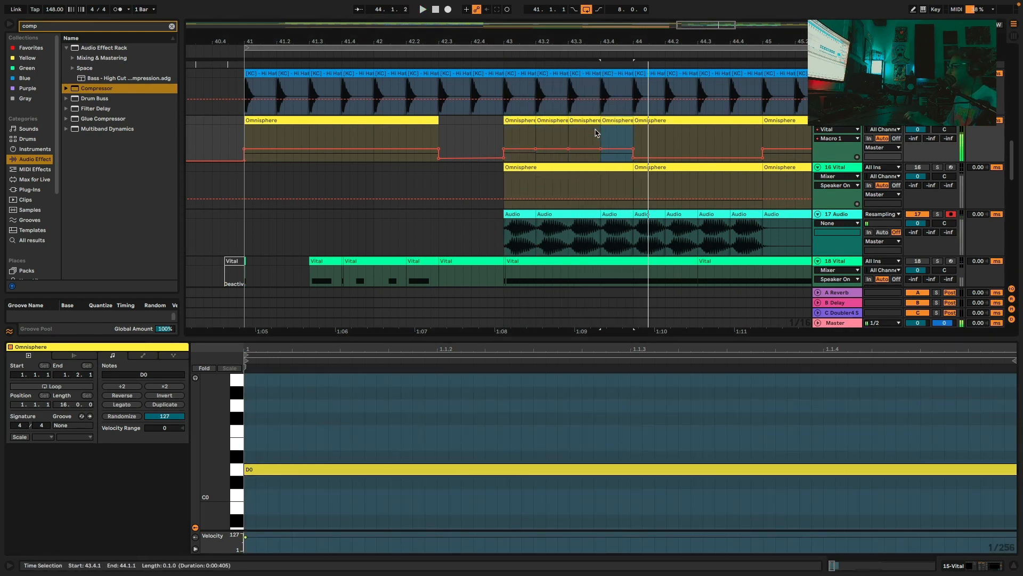
pyautogui.click(518, 120)
pyautogui.hscroll(2, 565, 130)
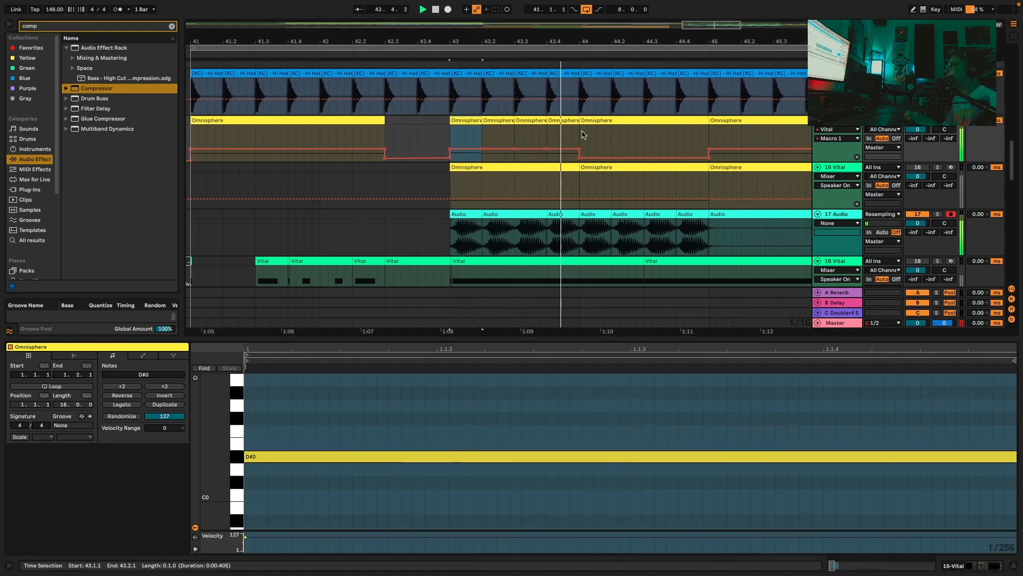
pyautogui.press('space')
pyautogui.click(566, 121)
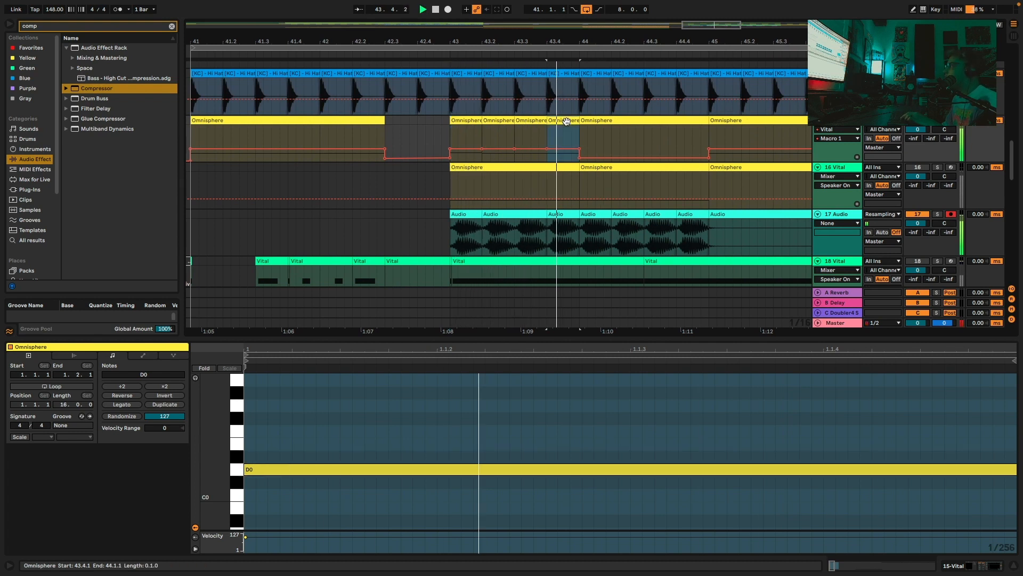
pyautogui.hotkey('ctrl', 'd')
pyautogui.hotkey('ctrl', 'd')
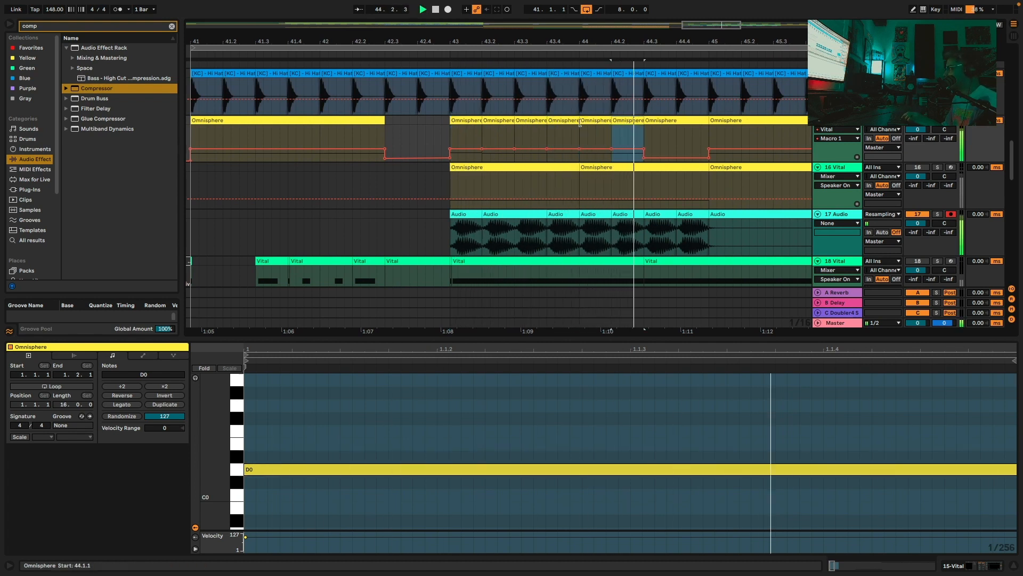
# Replace the Omnisphere slice at 44.2 with a copy of the D#0 slice from 43.1 and play it back
pyautogui.click(468, 120)
pyautogui.press('space')
pyautogui.press('super+c')
pyautogui.click(628, 119)
pyautogui.press('super+v')
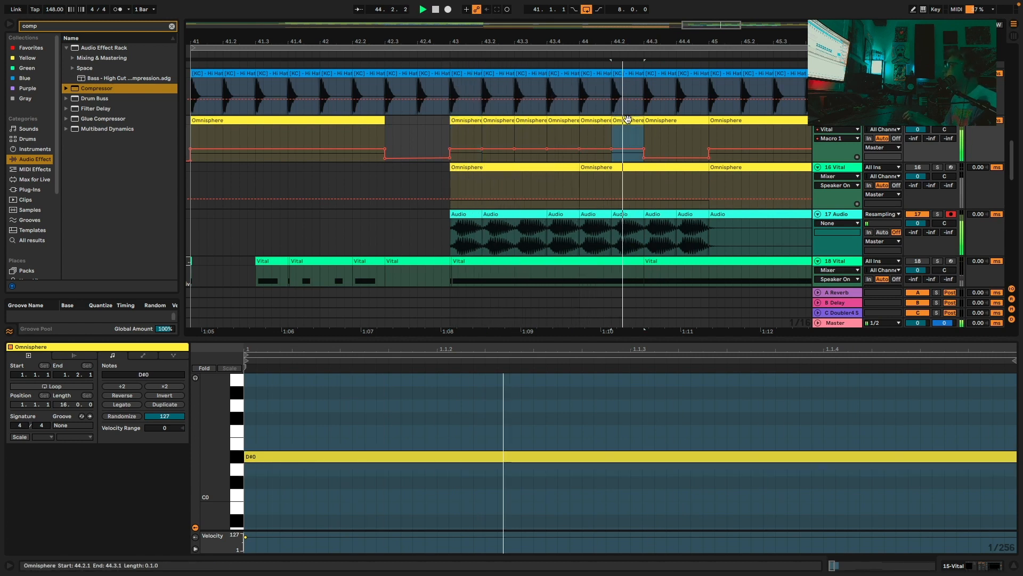
pyautogui.press('space')
pyautogui.press('space')
# Copy the D0 Omnisphere slice from 43.2 to 44.3 and duplicate it to 44.4
pyautogui.click(493, 120)
pyautogui.press('space')
pyautogui.press('space')
pyautogui.press('super+c')
pyautogui.click(645, 140)
pyautogui.press('super+v')
pyautogui.press('super+d')
pyautogui.moveTo(712, 41); pyautogui.dragTo(638, 22)
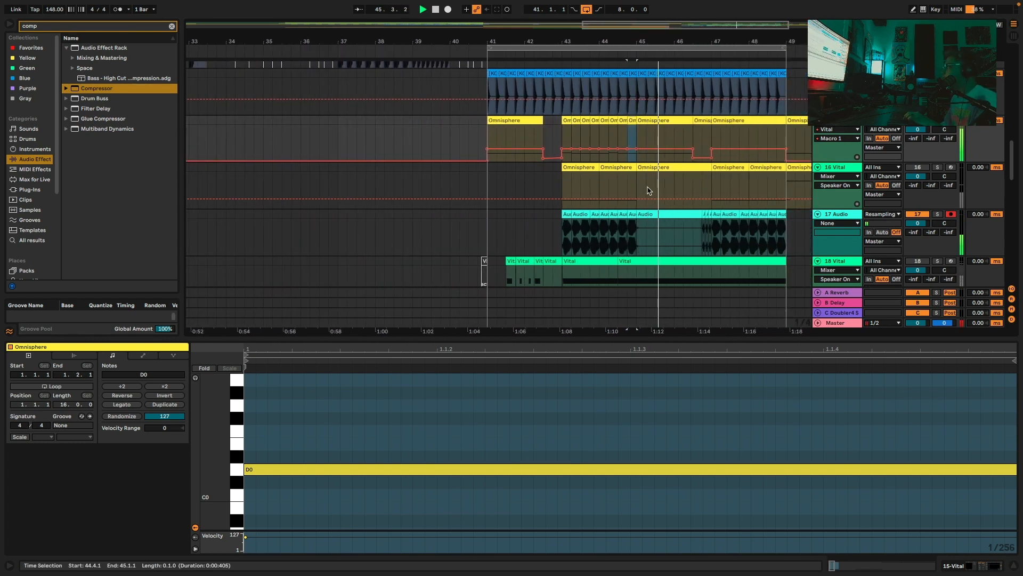
# Deactivate the hi-hat, Omnisphere and audio clips at 44.4 while playing the arrangement from bar 37
pyautogui.click(405, 136)
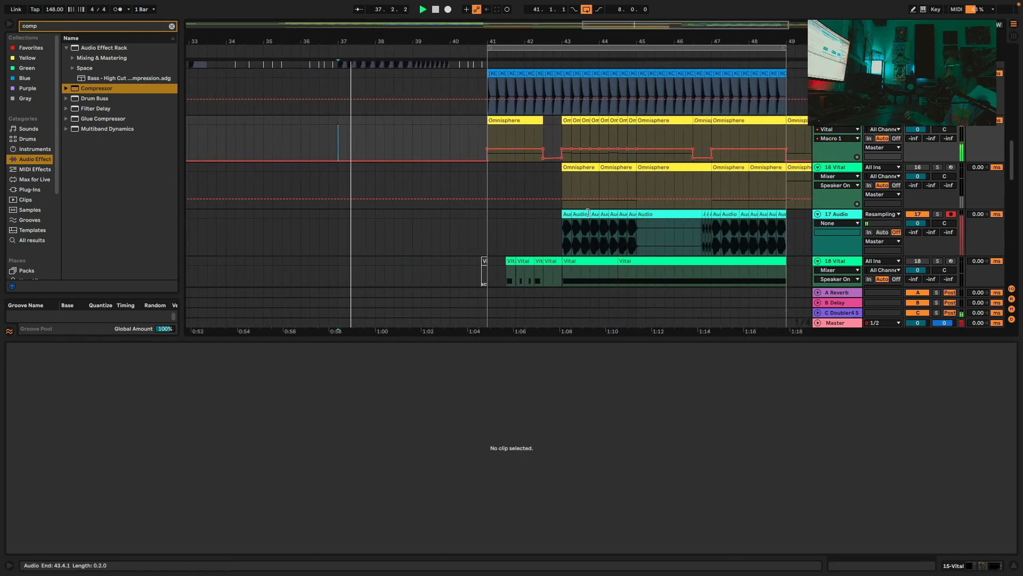
pyautogui.moveTo(639, 245); pyautogui.dragTo(624, 118)
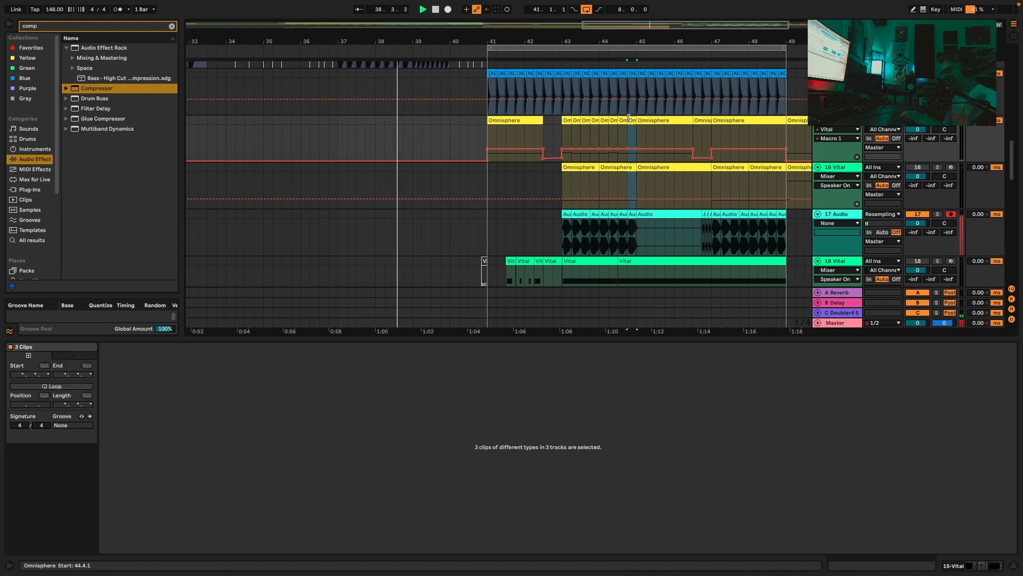
pyautogui.click(631, 74)
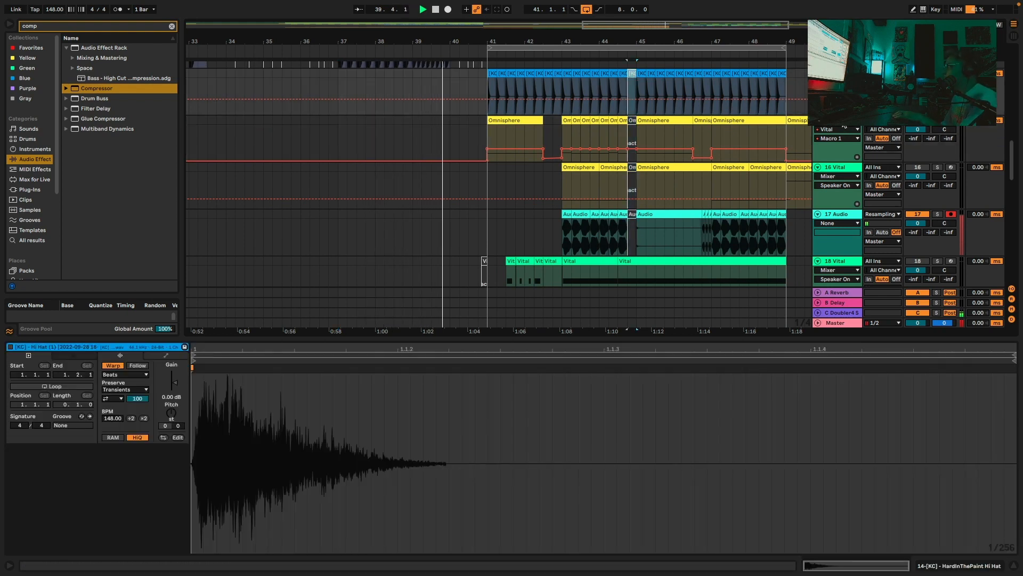
pyautogui.hotkey('shift', 'Tab')
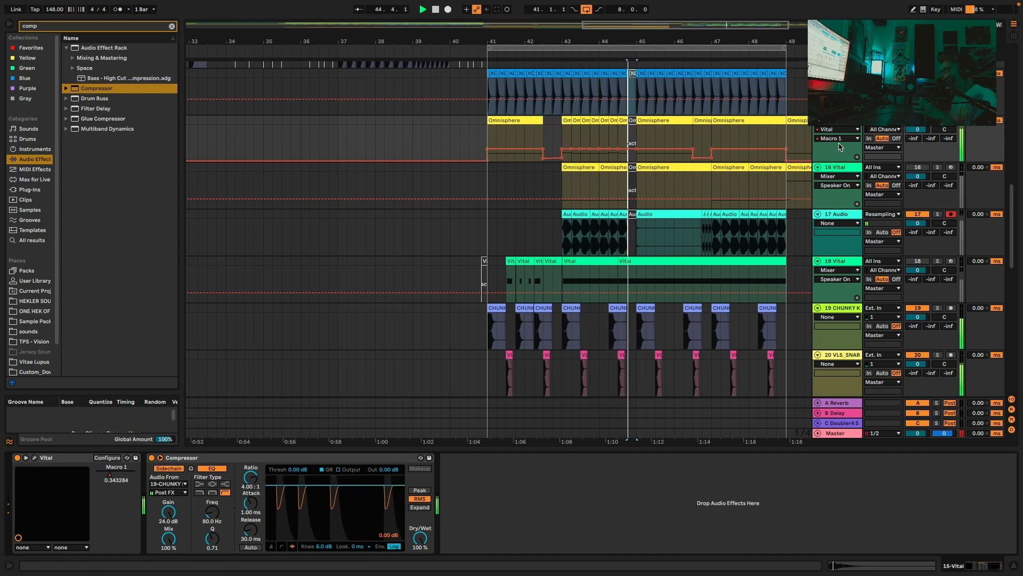
# Insert an audio track below 16 Vital, arm it for recording and set its input to Resampling
pyautogui.rightClick(841, 168)
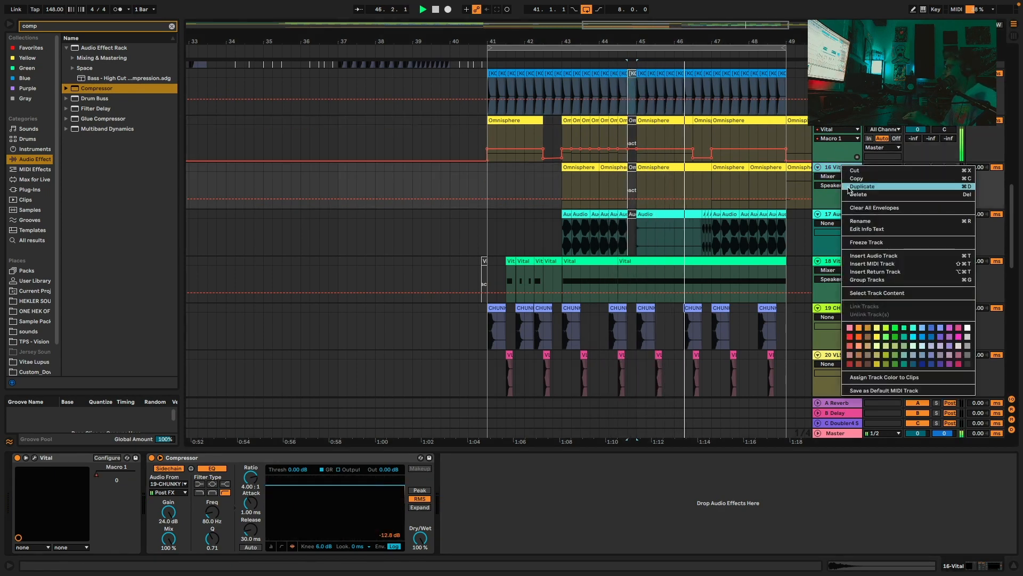
pyautogui.click(878, 255)
pyautogui.click(489, 239)
pyautogui.press('space')
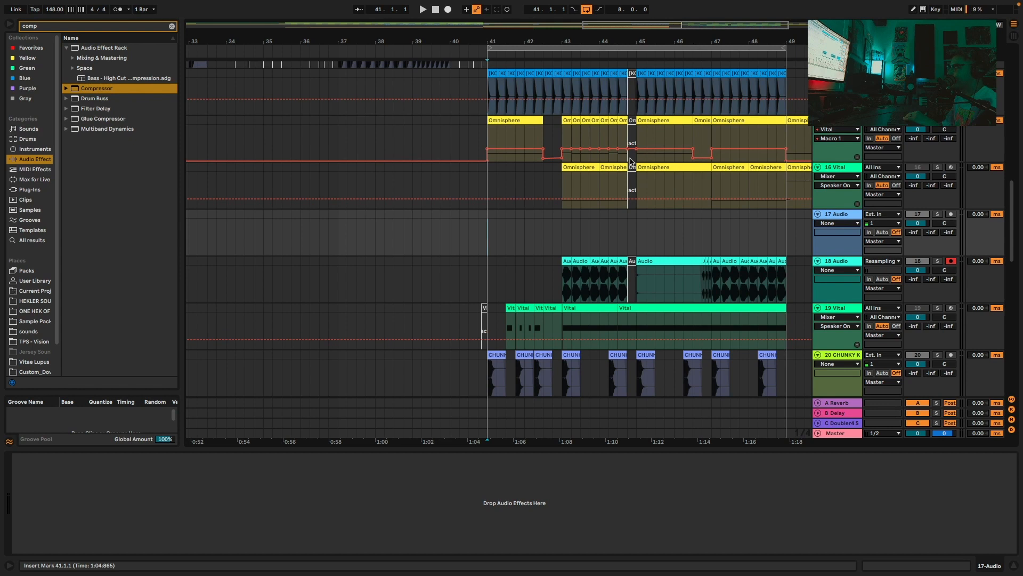
pyautogui.click(522, 119)
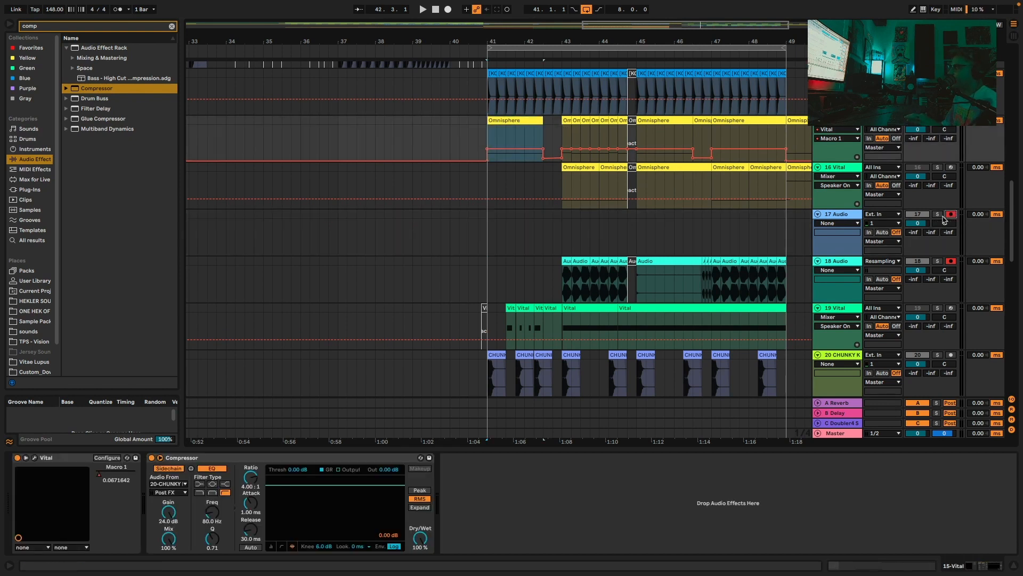
pyautogui.click(876, 214)
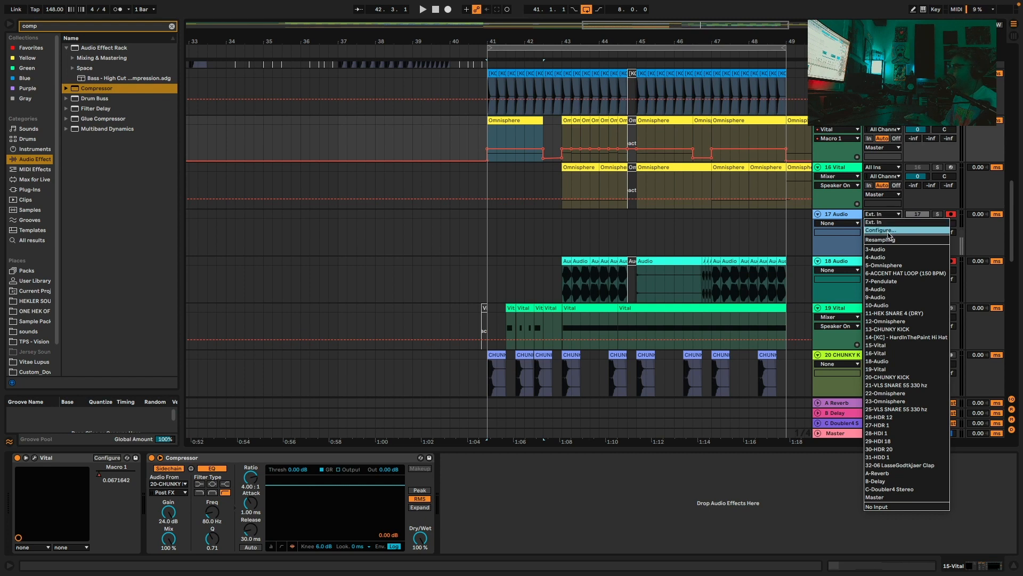
pyautogui.click(890, 241)
# Record a trial resample from bar 41, disarm 18 Audio and delete the clip recorded on it
pyautogui.press('space')
pyautogui.click(448, 9)
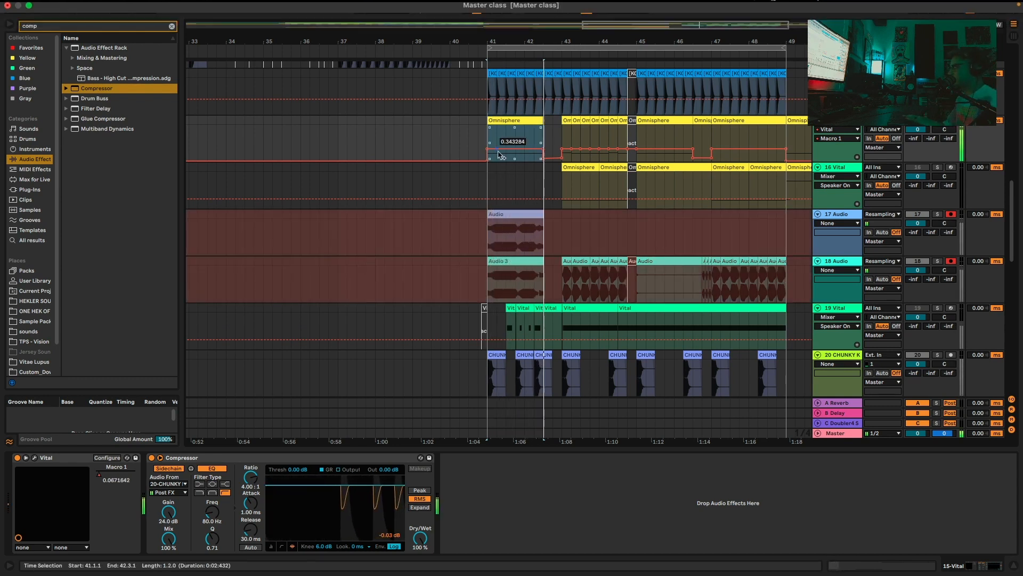
pyautogui.press('space')
pyautogui.click(951, 261)
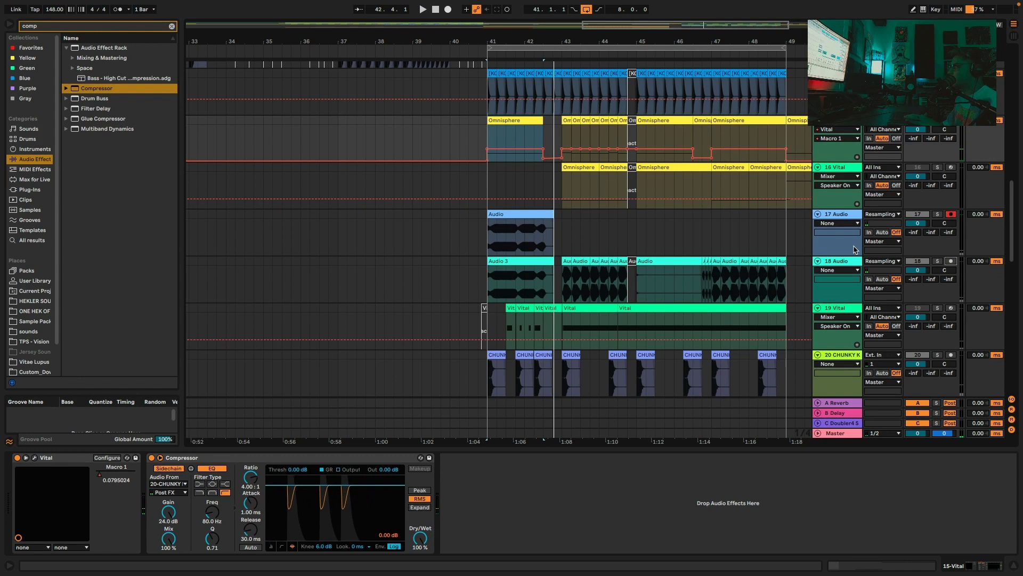
pyautogui.click(449, 10)
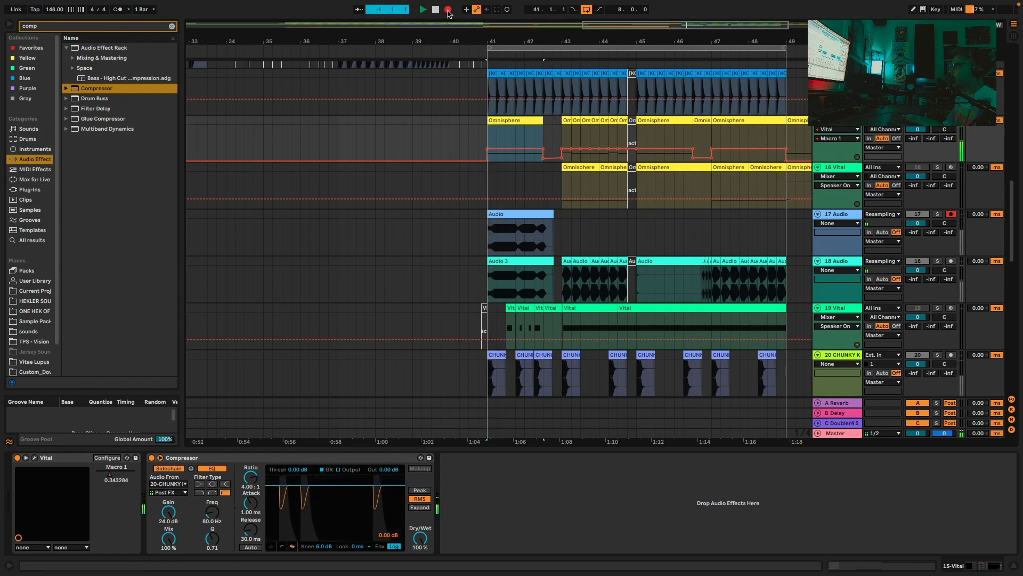
pyautogui.click(532, 262)
pyautogui.press('Delete')
# Re-record the bass on 17 Audio from bar 41 and trim the recording to end at bar 45
pyautogui.click(511, 214)
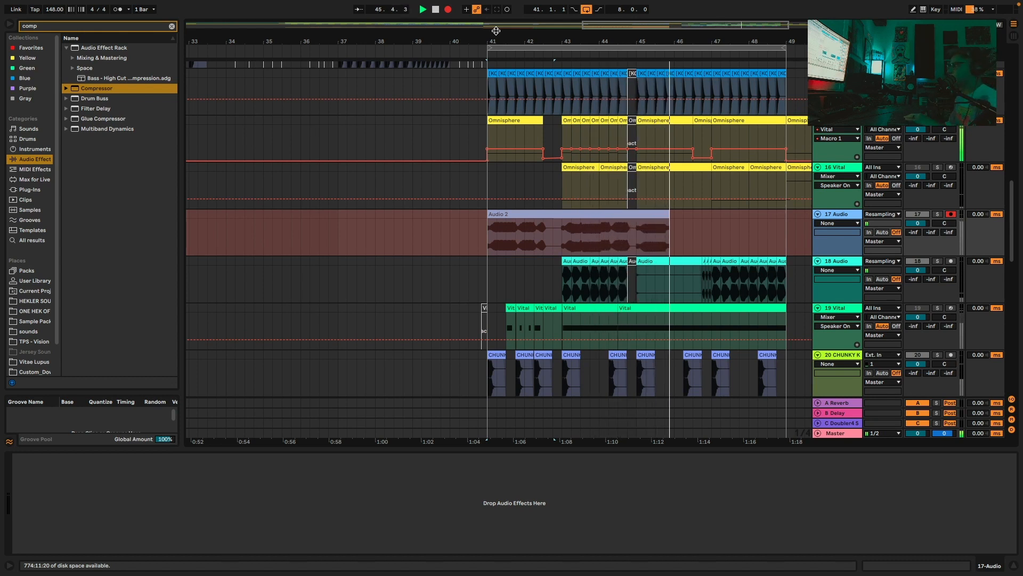
pyautogui.press('space')
pyautogui.moveTo(673, 215); pyautogui.dragTo(636, 216)
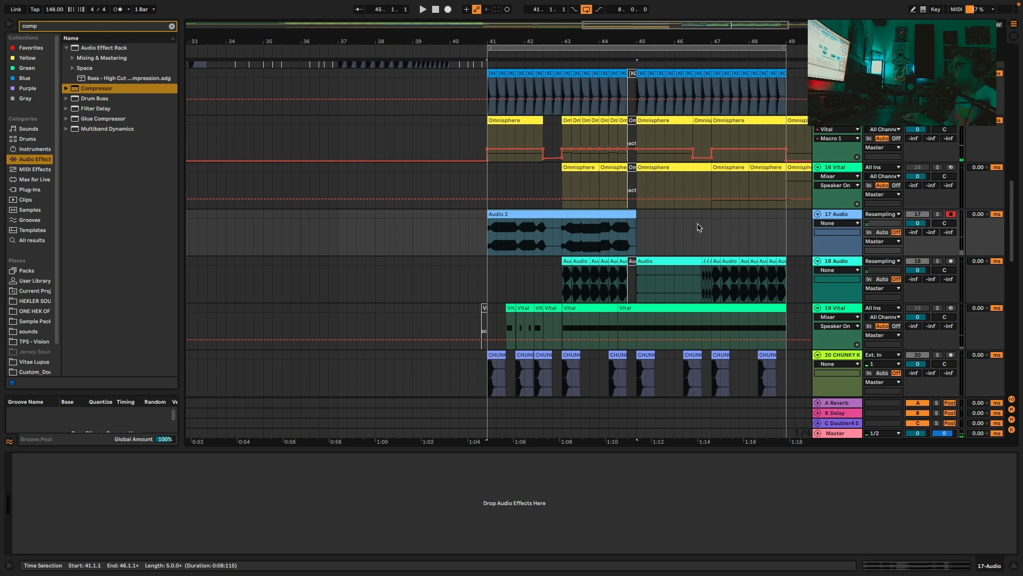
# Split the recorded clip on 17 Audio at 43.2, hide the automation and delete the recording before bar 43
pyautogui.moveTo(580, 41); pyautogui.dragTo(570, 117)
pyautogui.click(550, 241)
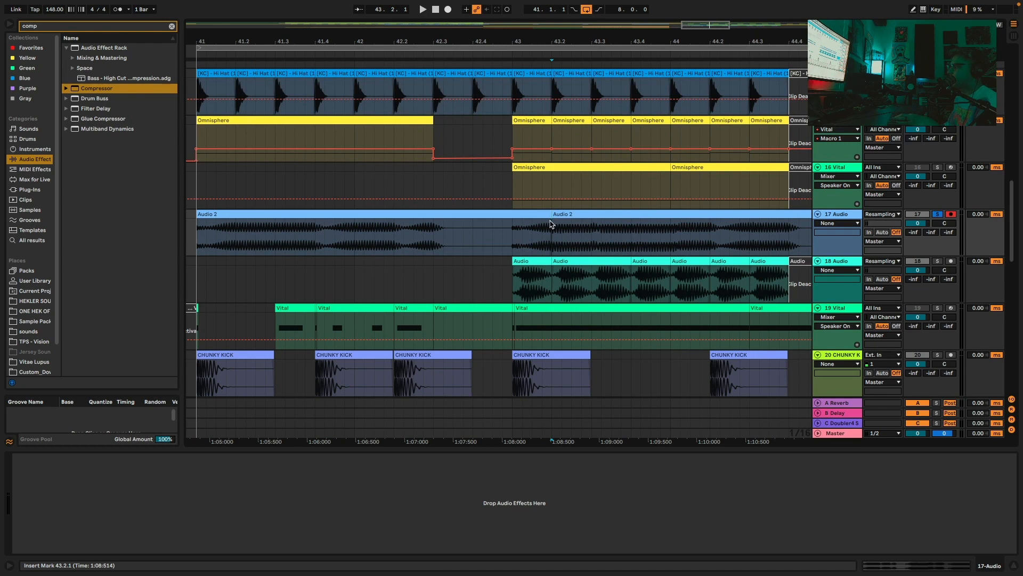
pyautogui.hotkey('ctrl', 'a')
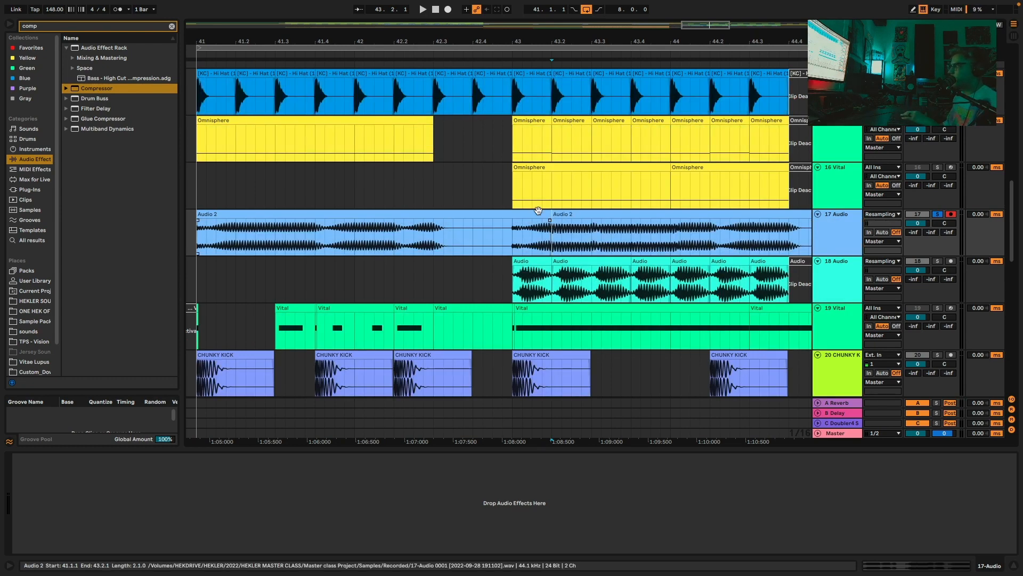
pyautogui.press('Delete')
pyautogui.click(410, 214)
pyautogui.press('Delete')
# Shape the one-beat recorded slices at 43.1 and 43.2 with fades and split the recording at 43.3
pyautogui.click(551, 215)
pyautogui.moveTo(552, 214)
pyautogui.mouseDown()
pyautogui.moveTo(561, 215)
pyautogui.moveTo(550, 216)
pyautogui.mouseUp()
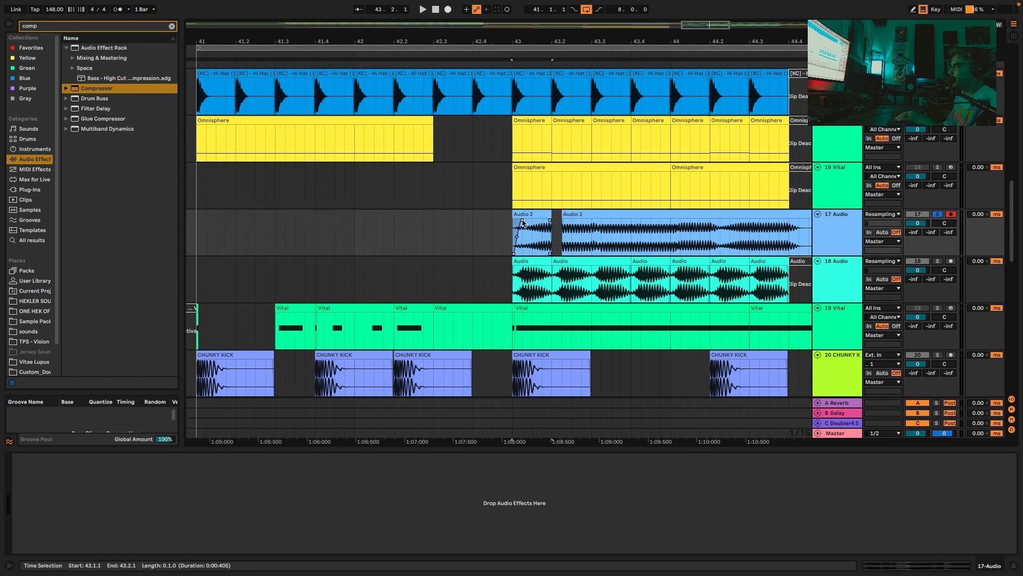
pyautogui.press('space')
pyautogui.moveTo(562, 219); pyautogui.dragTo(580, 228)
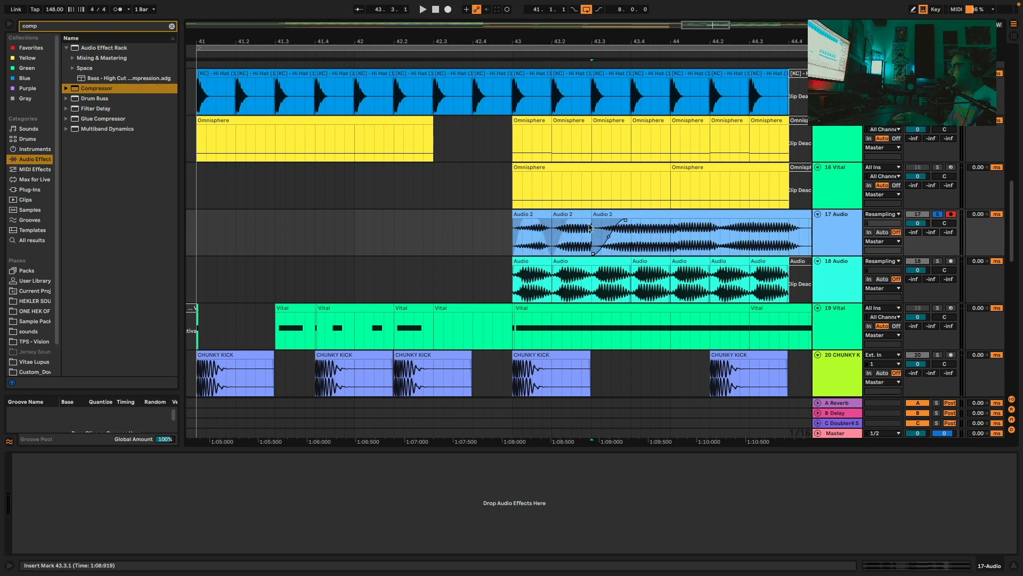
# Duplicate the faded one-beat slice at 43.2 on 17 Audio repeatedly to fill the beats through 44.2
pyautogui.click(571, 224)
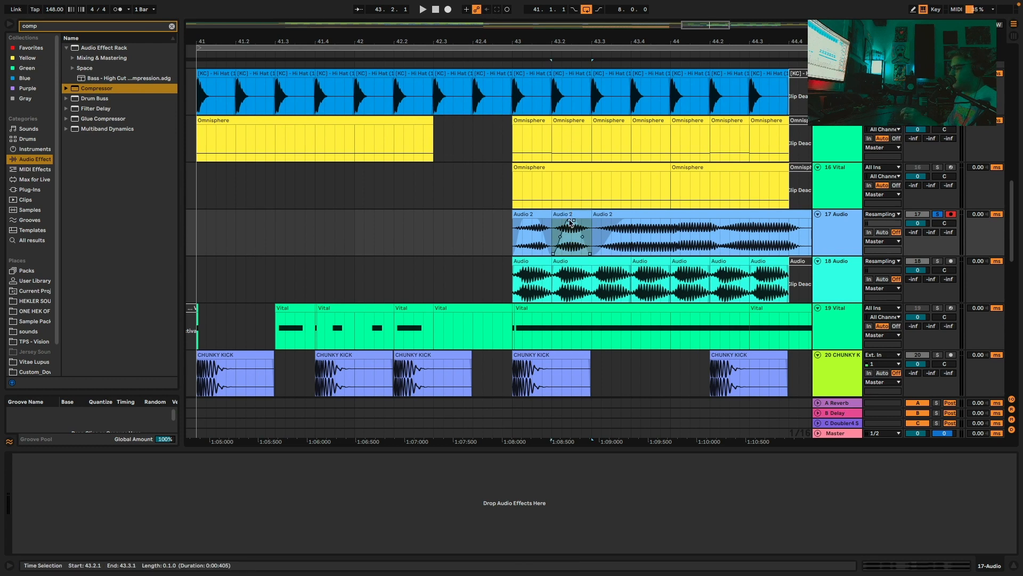
pyautogui.hotkey('ctrl', 'd')
pyautogui.hotkey('ctrl', 'd')
pyautogui.hotkey('ctrl', 'd')
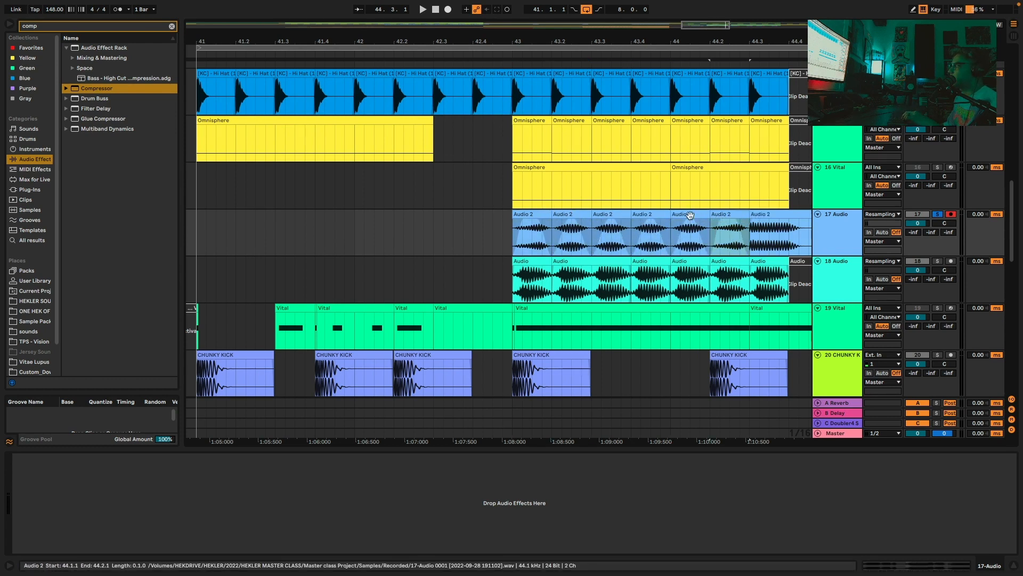
# Audition the faded slices on 17 Audio from 43.1 and delete the leftover one-beat slice at 44.4
pyautogui.click(517, 213)
pyautogui.press('space')
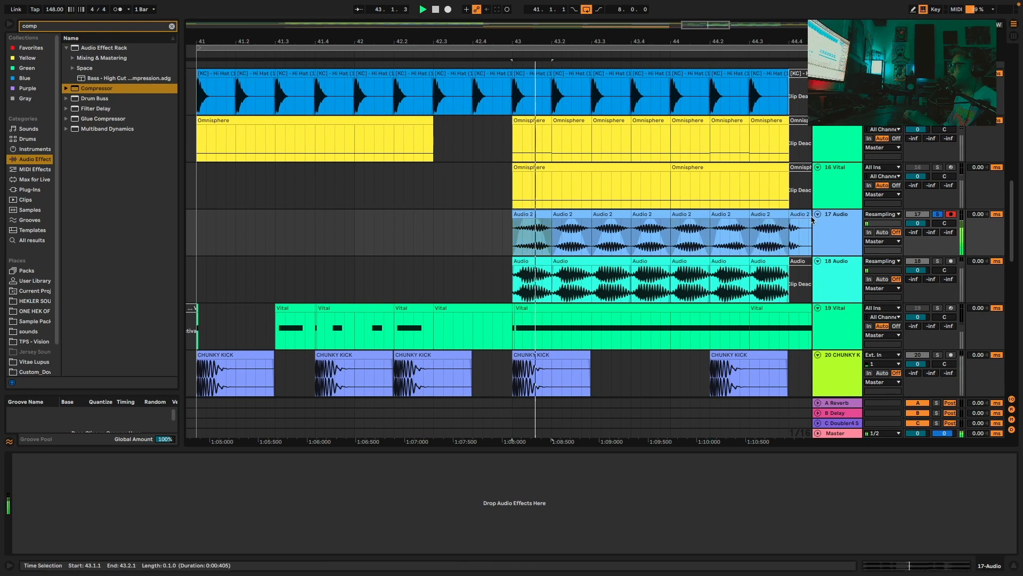
pyautogui.moveTo(683, 44); pyautogui.dragTo(576, 19)
pyautogui.press('space')
pyautogui.press('space')
pyautogui.click(623, 213)
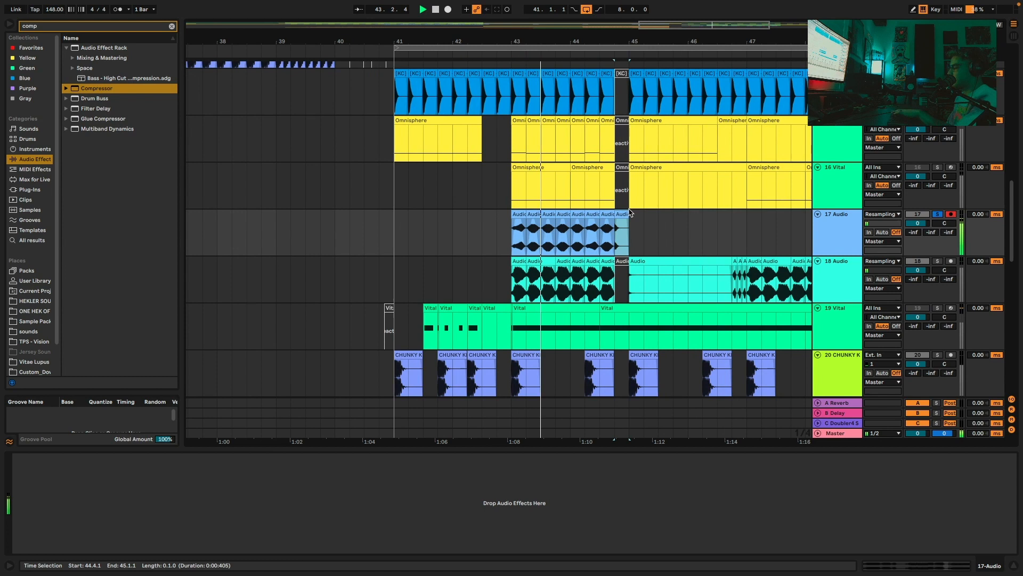
pyautogui.press('Delete')
# Solo 18 Audio instead of 17 Audio and listen to its slices from 43.1
pyautogui.click(938, 261)
pyautogui.press('space')
pyautogui.press('space')
pyautogui.press('space')
pyautogui.press('space')
pyautogui.click(516, 261)
pyautogui.press('space')
pyautogui.press('space')
pyautogui.click(832, 270)
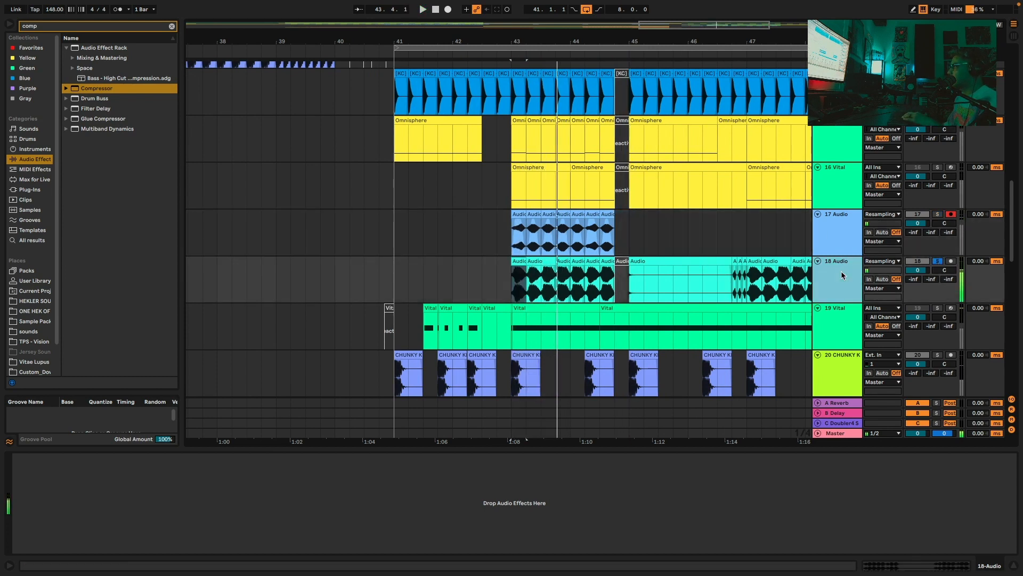
# Add EQ Eight to 18 Audio with a low cut at about 111 Hz, check it in playback and unsolo the track
pyautogui.click(96, 25)
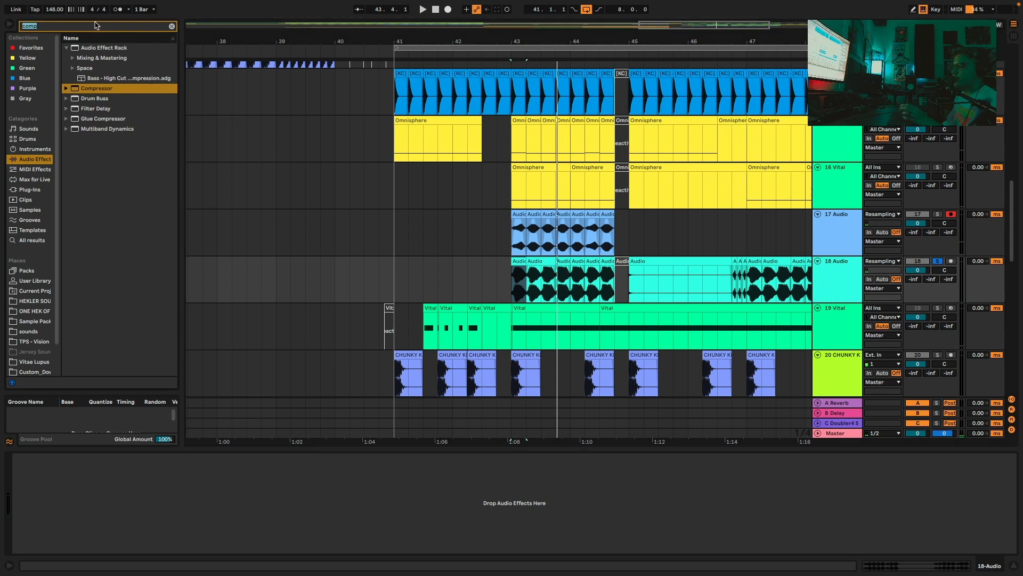
pyautogui.write('eq')
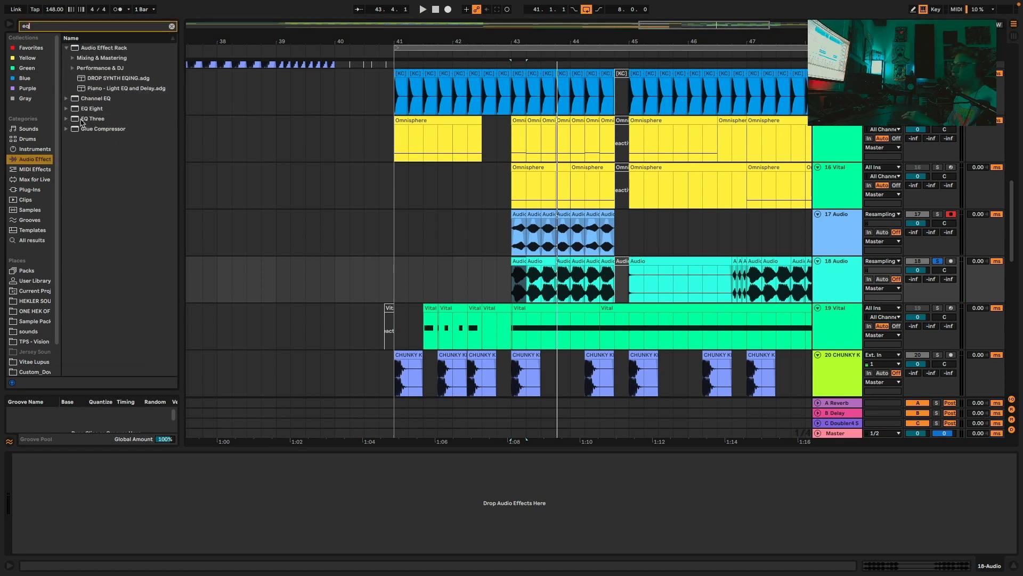
pyautogui.doubleClick(98, 110)
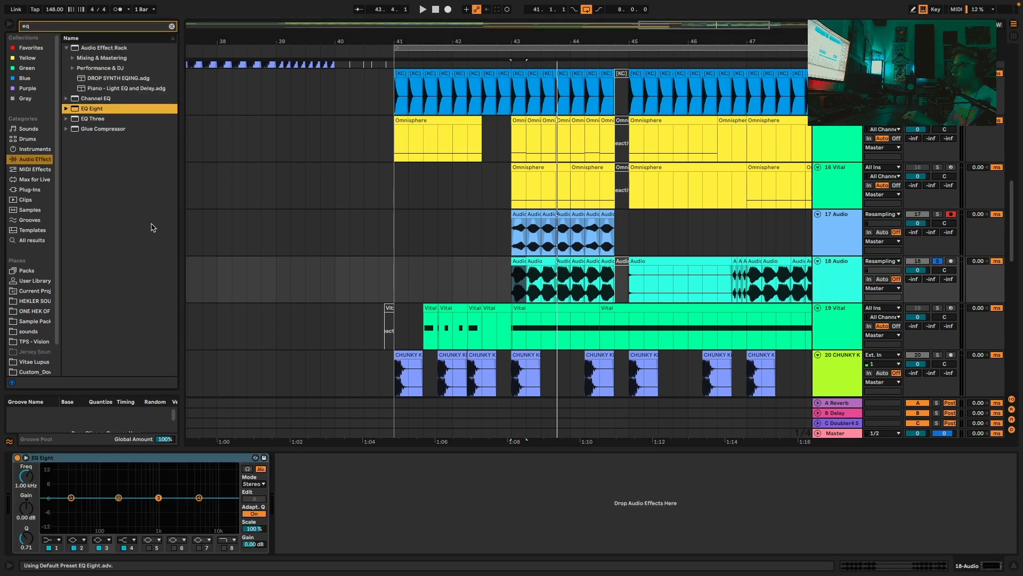
pyautogui.click(56, 540)
pyautogui.click(61, 499)
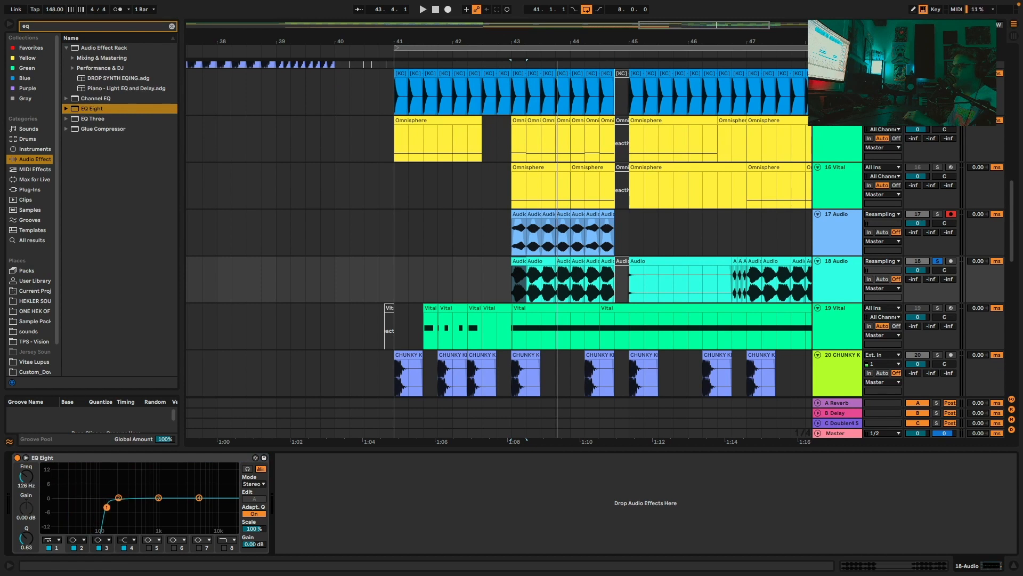
pyautogui.press('space')
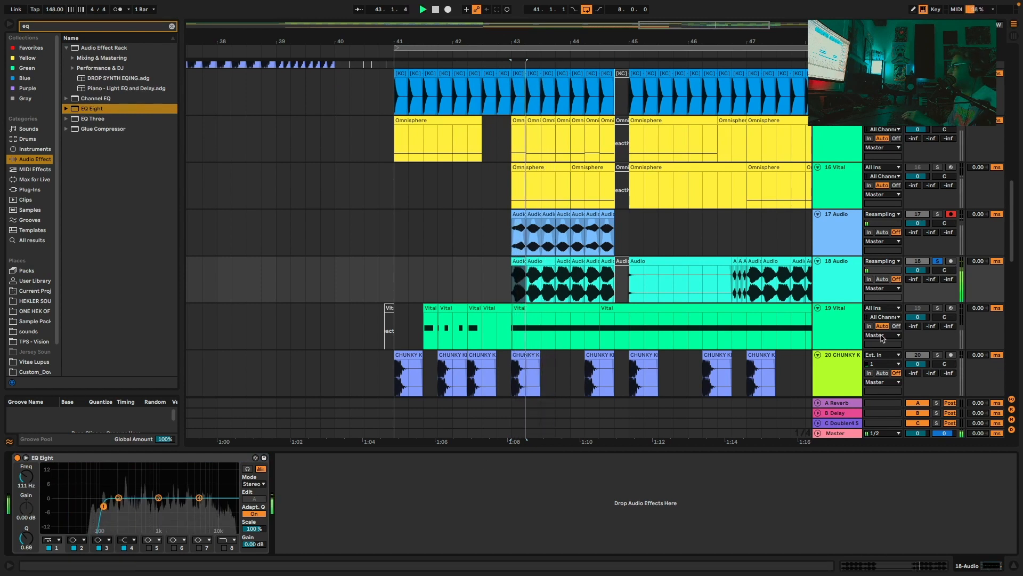
pyautogui.click(564, 235)
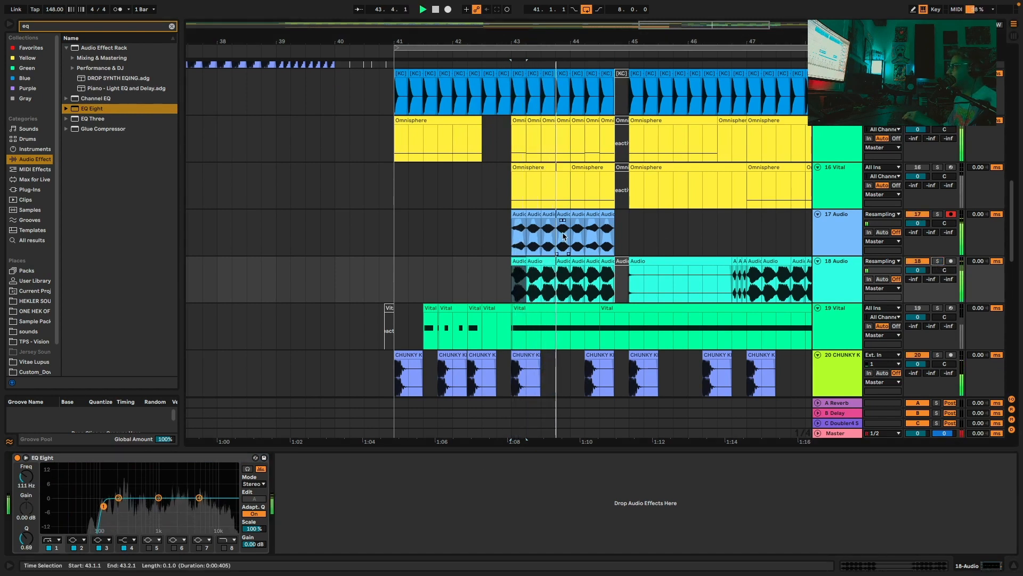
pyautogui.press('space')
pyautogui.press('space')
# Add curved fades in and out to the one-beat slice at 43.1 on 18 Audio, matching the slice on 17 Audio
pyautogui.moveTo(518, 38); pyautogui.dragTo(518, 52)
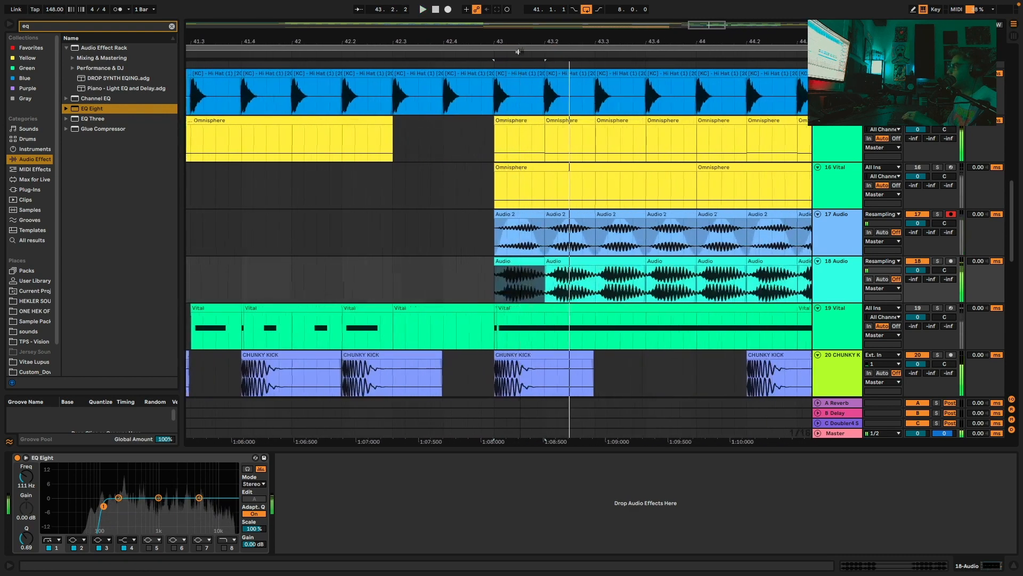
pyautogui.click(501, 271)
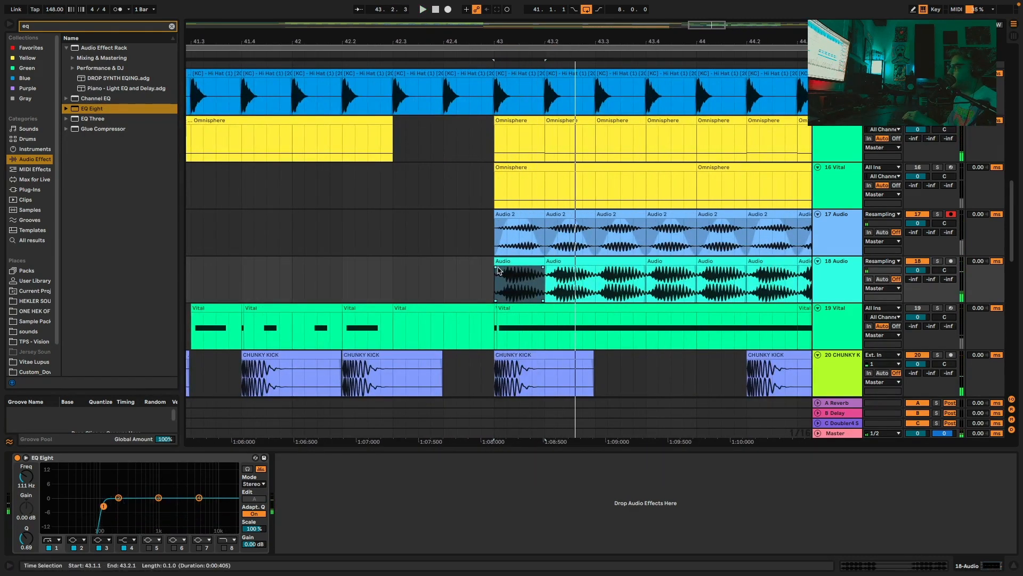
pyautogui.moveTo(498, 268); pyautogui.dragTo(515, 269)
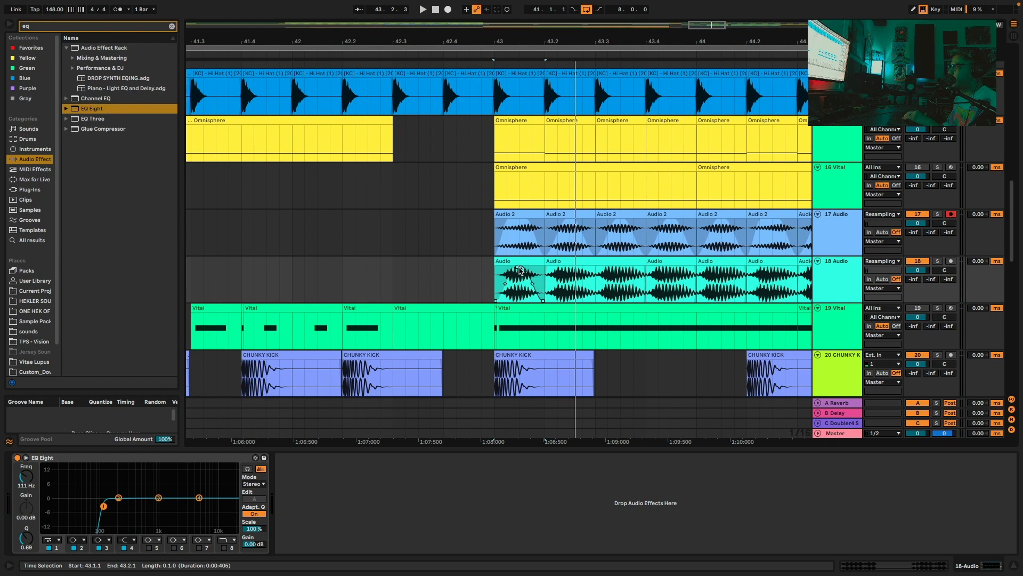
pyautogui.press('space')
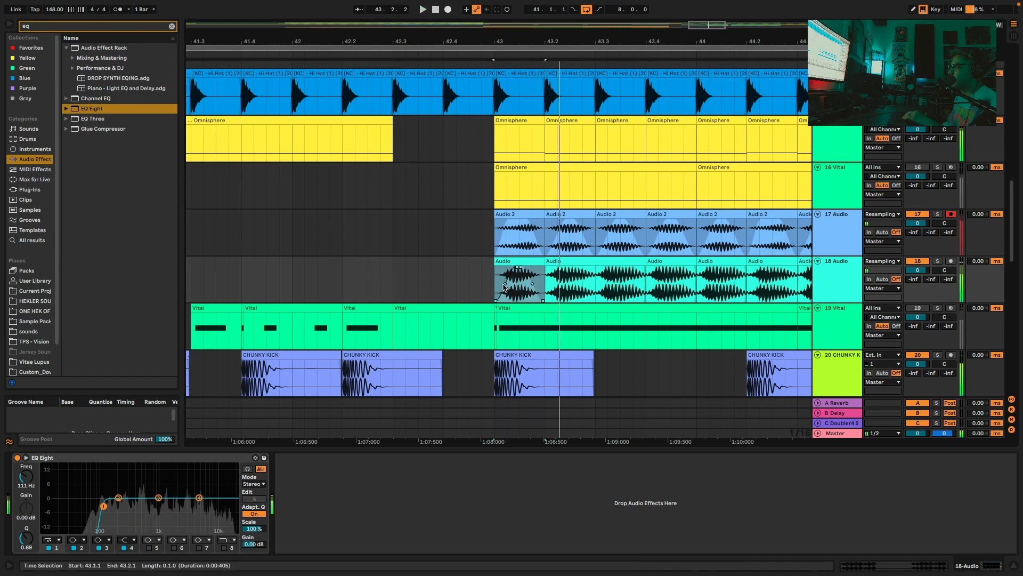
pyautogui.moveTo(504, 284); pyautogui.dragTo(508, 288)
pyautogui.press('space')
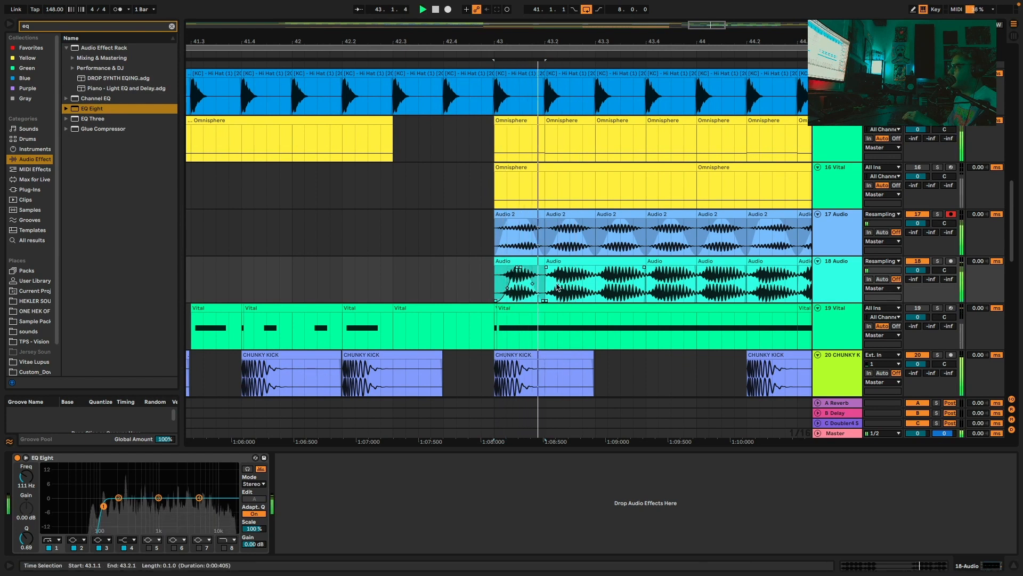
# Split the two-beat clip on 18 Audio at 43.3 and shape the slice at 43.2 with fades in and out
pyautogui.click(595, 283)
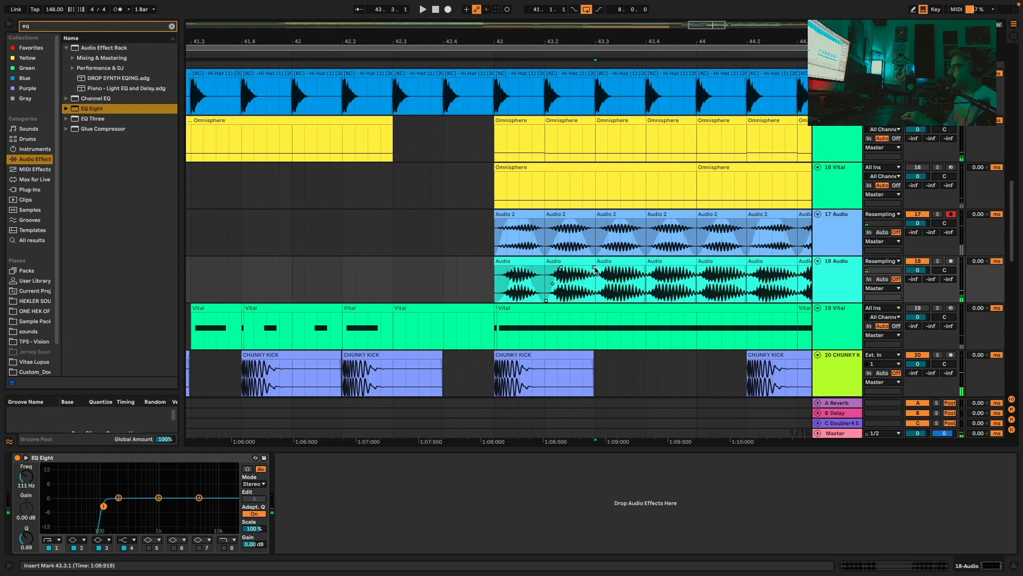
pyautogui.press('space')
pyautogui.press('space')
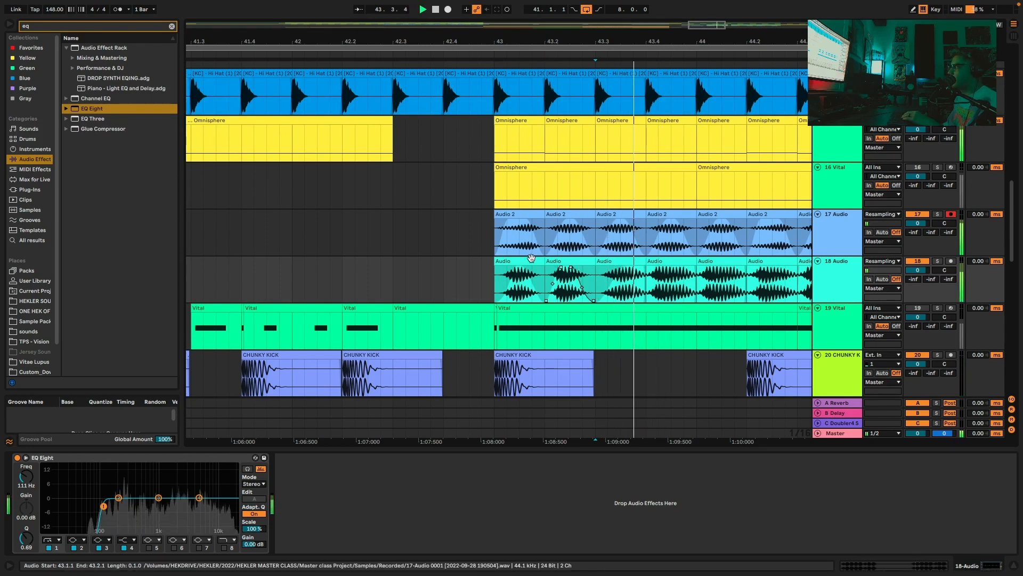
pyautogui.click(520, 261)
pyautogui.press('space')
pyautogui.press('space')
pyautogui.press('space')
pyautogui.press('space')
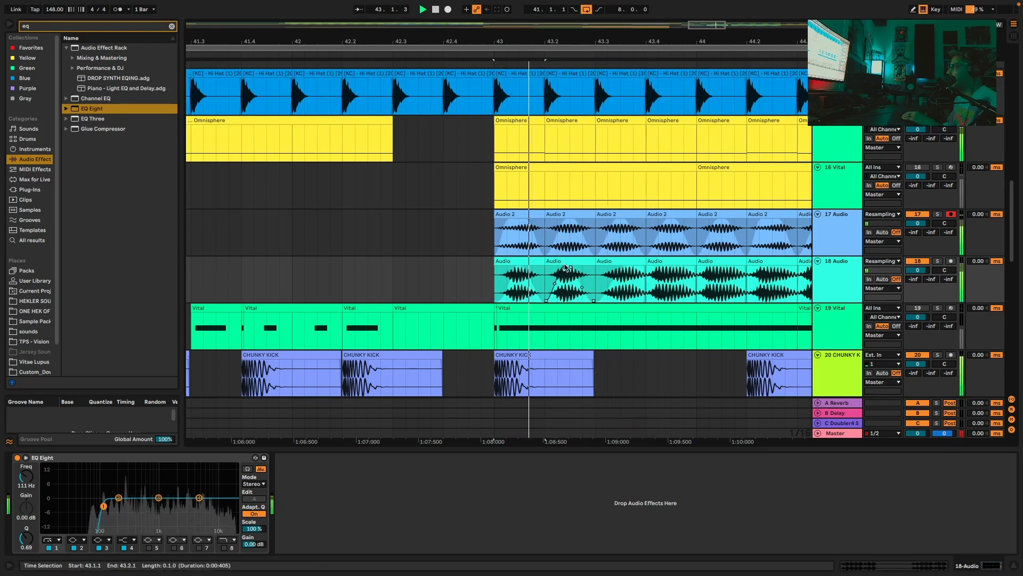
# Fade the remaining one-beat slices on 18 Audio from 43.3 through 44.3 during playback
pyautogui.press('space')
pyautogui.press('space')
pyautogui.press('space')
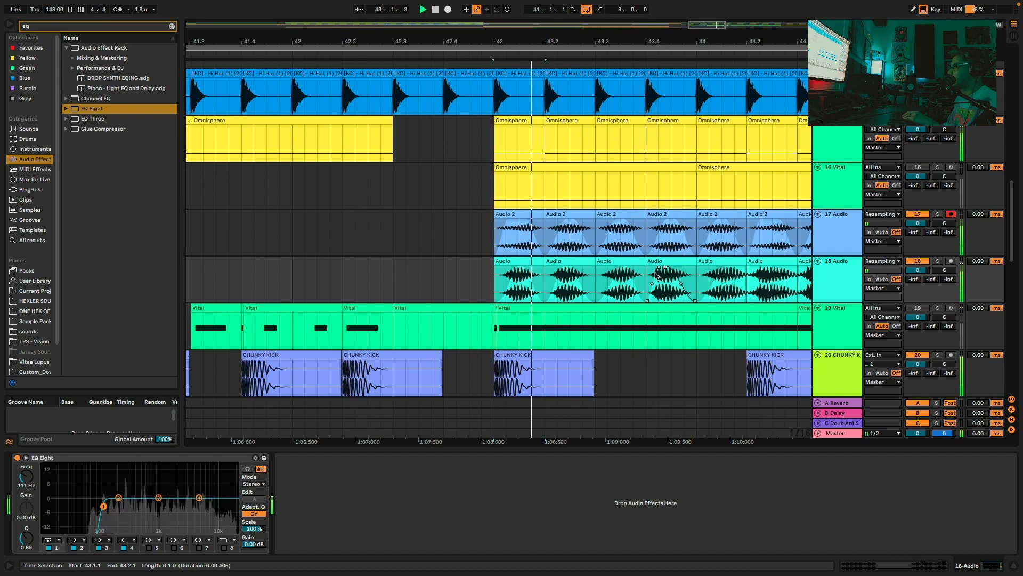
pyautogui.hscroll(2, 603, 271)
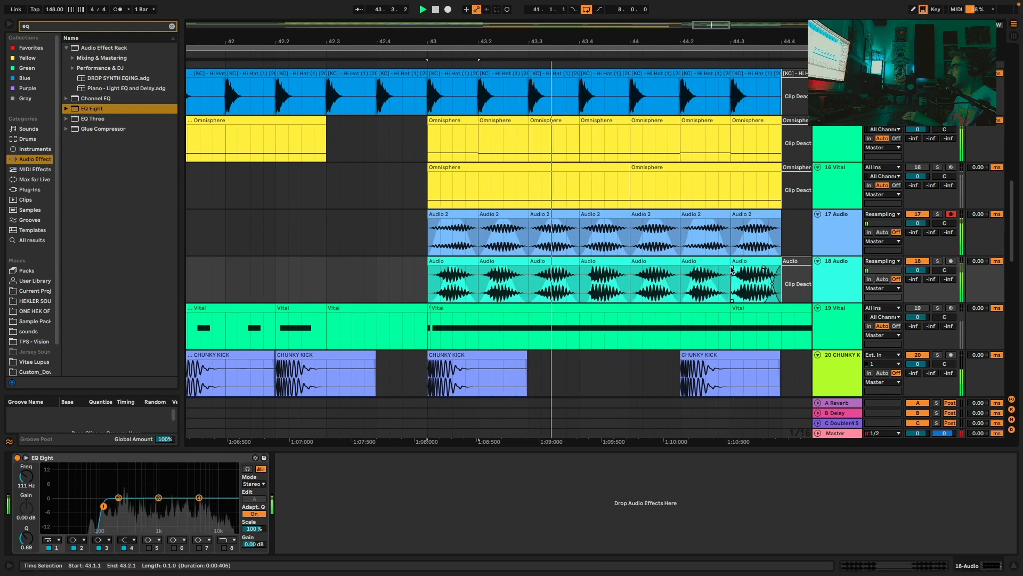
# Deactivate the Omnisphere clips on 15 Vital from 43.1 to 44.4 and audition the section
pyautogui.moveTo(641, 38); pyautogui.dragTo(641, 16)
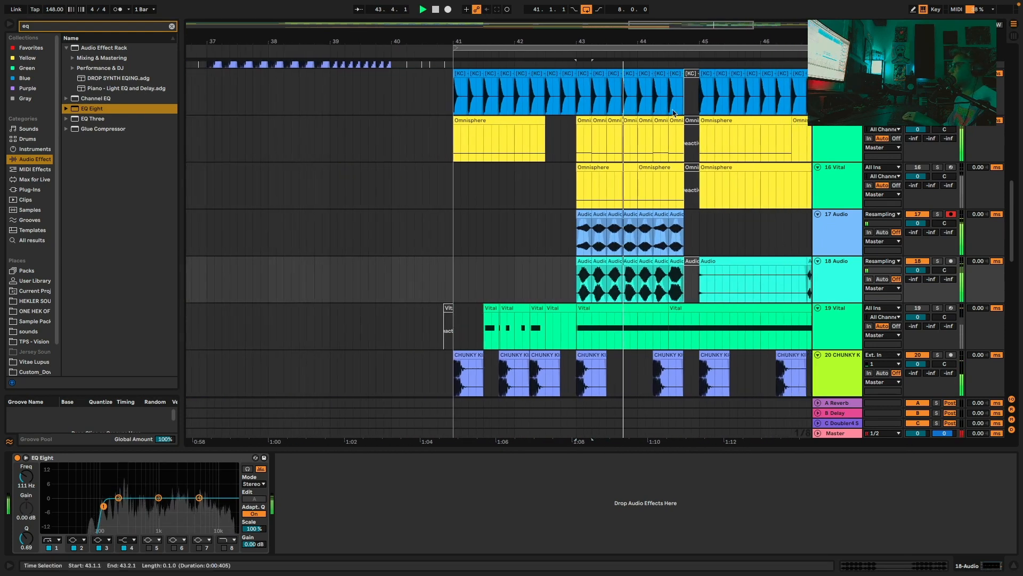
pyautogui.moveTo(684, 148); pyautogui.dragTo(577, 145)
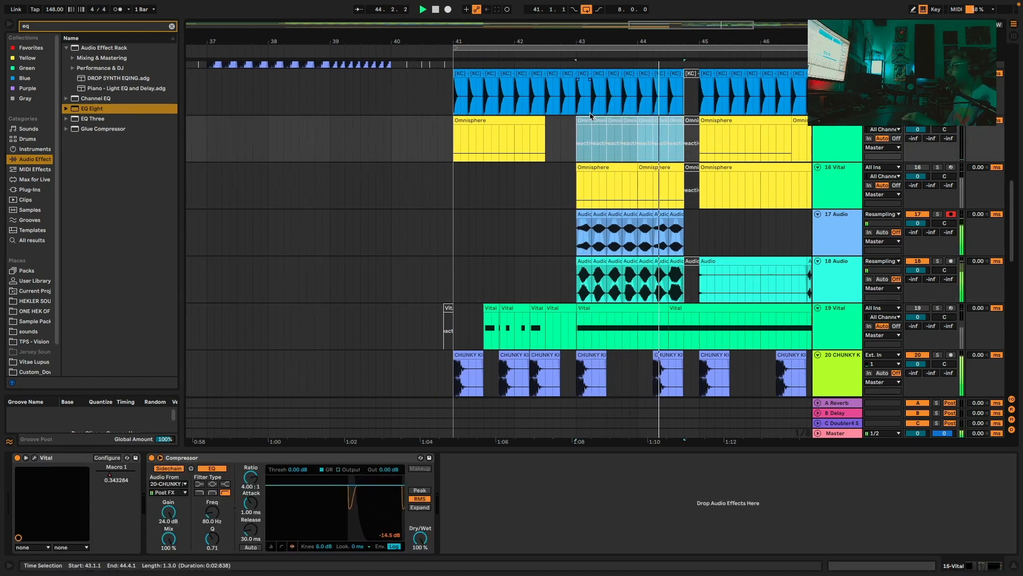
pyautogui.hscroll(3, 590, 115)
pyautogui.scroll(-1, 590, 116)
pyautogui.hscroll(2, 592, 114)
pyautogui.press('space')
pyautogui.press('space')
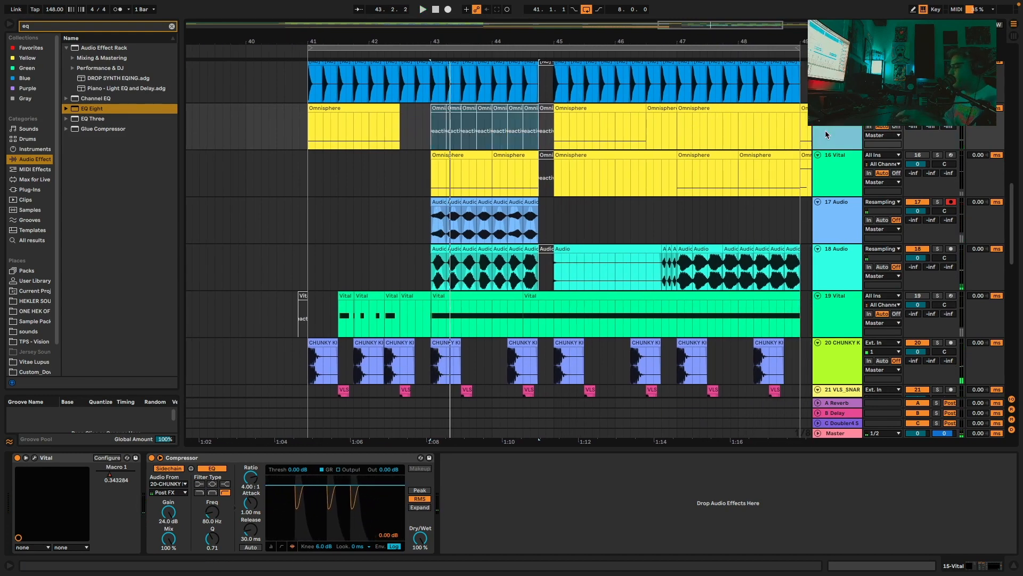
# Show the automation and set Macro 1 on 15 Vital to about 0.597 from 45.1 to 46.3, auditioning from 45.1
pyautogui.press('a')
pyautogui.moveTo(554, 137); pyautogui.dragTo(646, 127)
pyautogui.press('space')
pyautogui.click(557, 109)
pyautogui.press('space')
pyautogui.press('space')
pyautogui.press('space')
pyautogui.press('space')
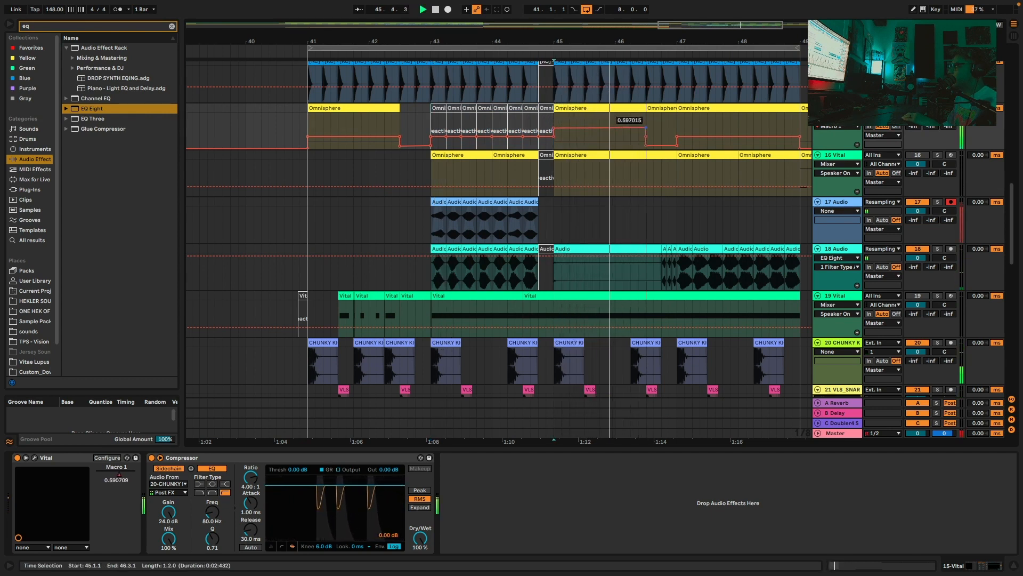
pyautogui.press('space')
pyautogui.press('space')
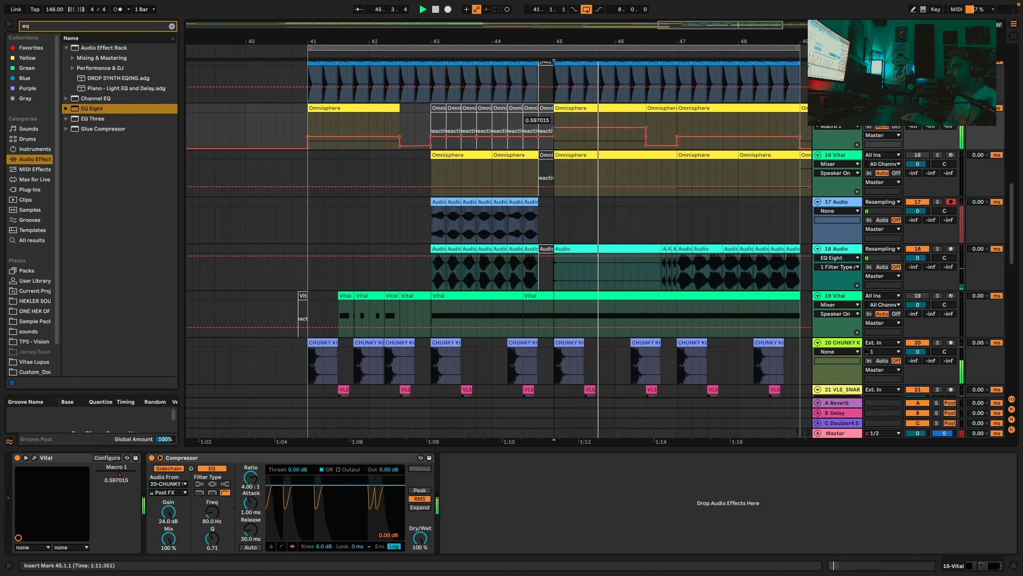
pyautogui.press('space')
pyautogui.press('space')
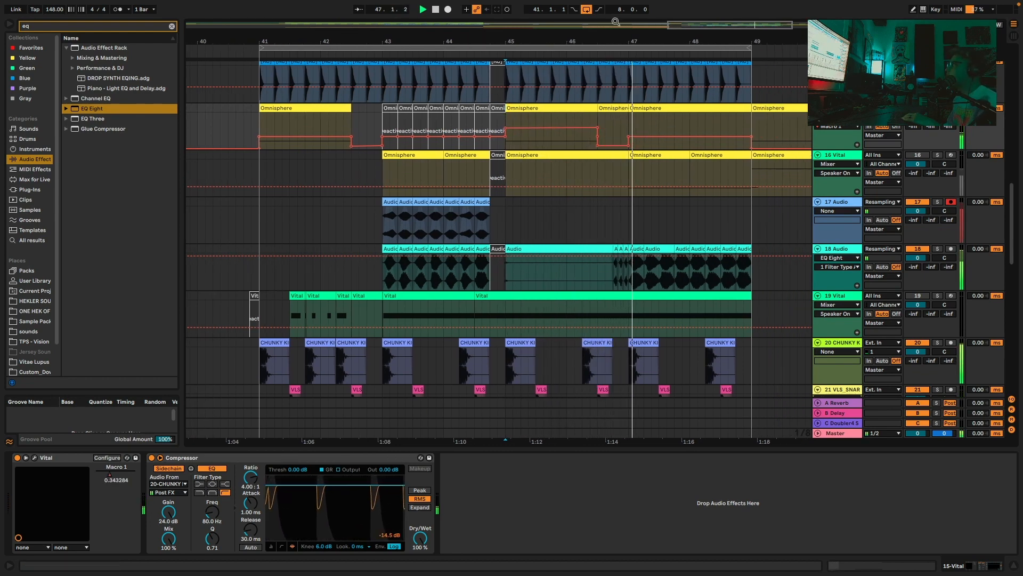
# Play the arrangement from about bar 37 through the drop to check the transition and bass changes
pyautogui.moveTo(630, 37); pyautogui.dragTo(629, 16)
pyautogui.press('space')
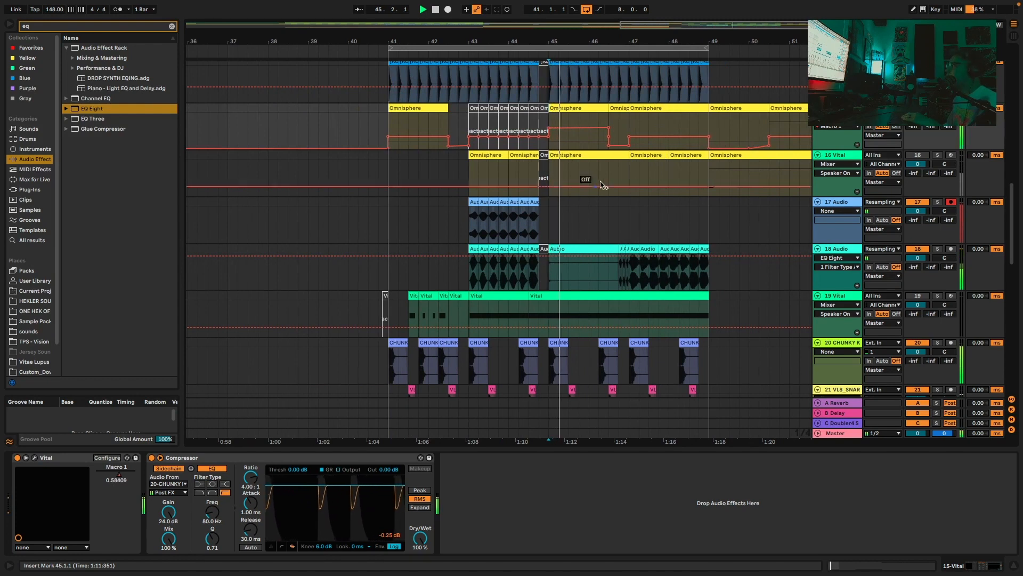
pyautogui.click(242, 122)
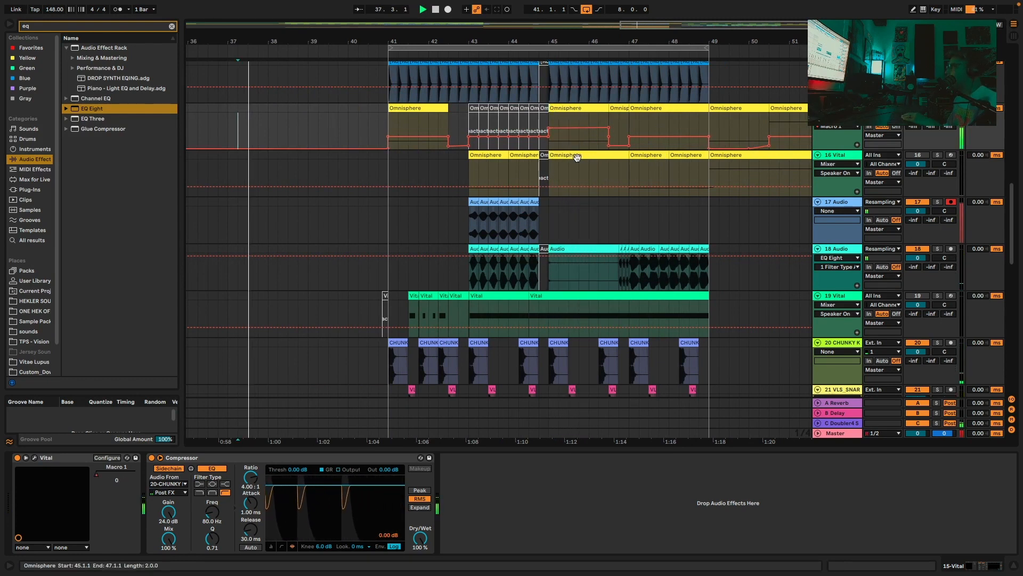
pyautogui.scroll(-1, 580, 160)
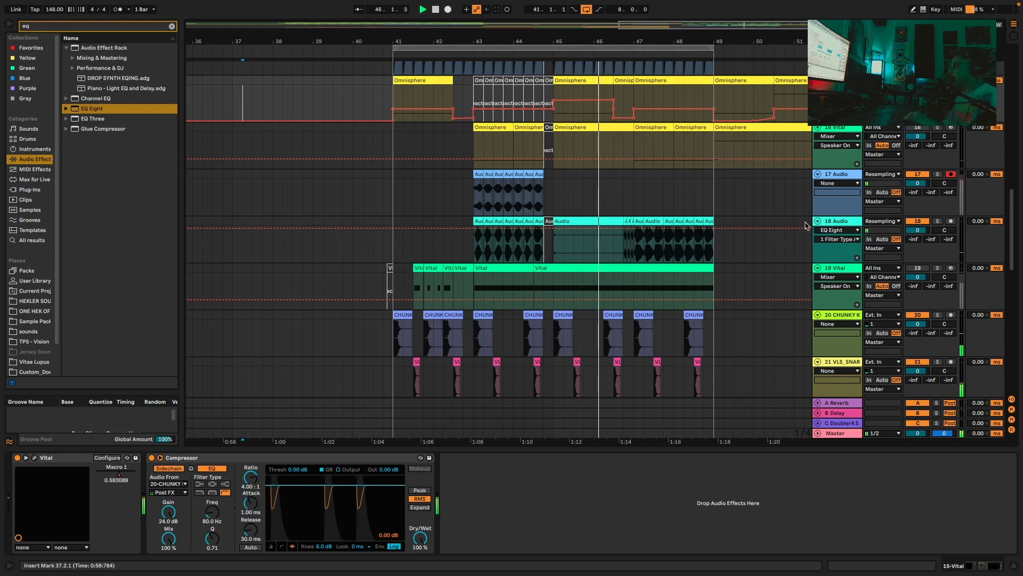
# Try extending the Omnisphere clip at 45.1 on 15 Vital to 47.1, inspect its notes and undo the extension
pyautogui.click(566, 78)
pyautogui.scroll(5, 549, 67)
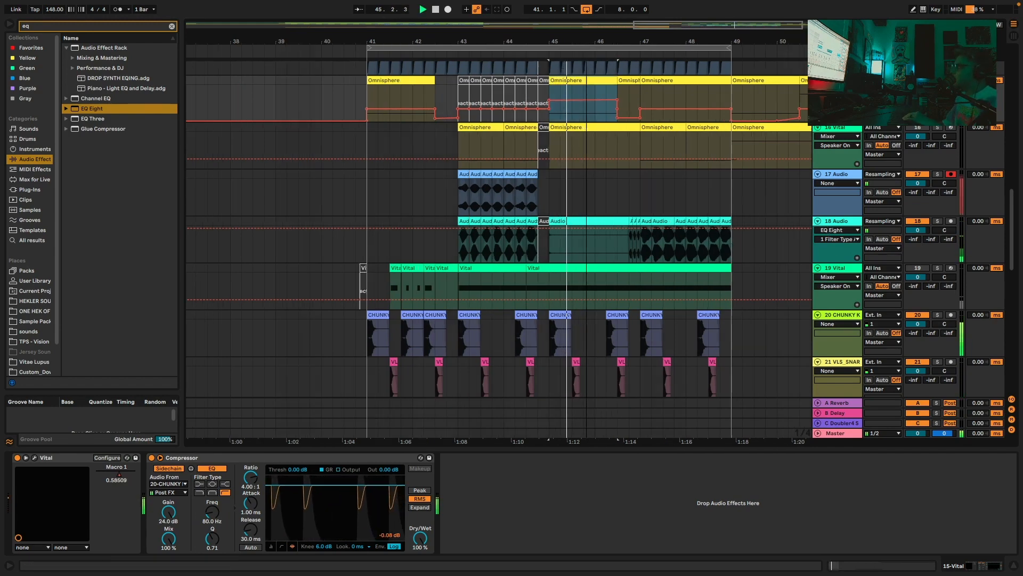
pyautogui.moveTo(602, 81); pyautogui.dragTo(652, 80)
pyautogui.press('space')
pyautogui.doubleClick(613, 80)
pyautogui.press('space')
pyautogui.moveTo(621, 349); pyautogui.dragTo(622, 277)
pyautogui.scroll(-4, 315, 459)
pyautogui.scroll(-1, 320, 461)
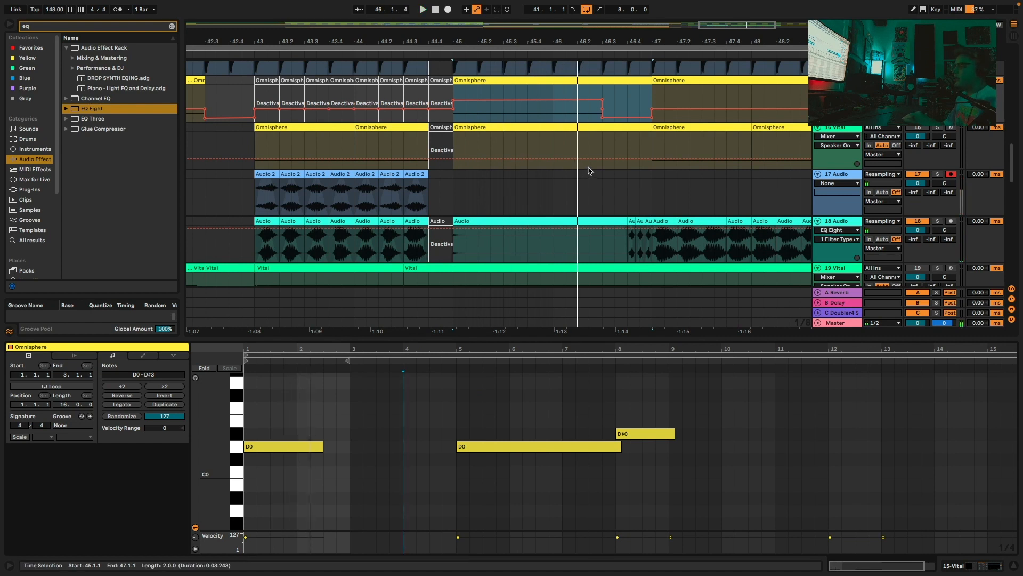
pyautogui.press('super+z')
# Shorten the Omnisphere clip at 45.1 on 15 Vital to end at 46.2 and deactivate the hi-hats on track 14 from 46.2 to 47.1
pyautogui.press('space')
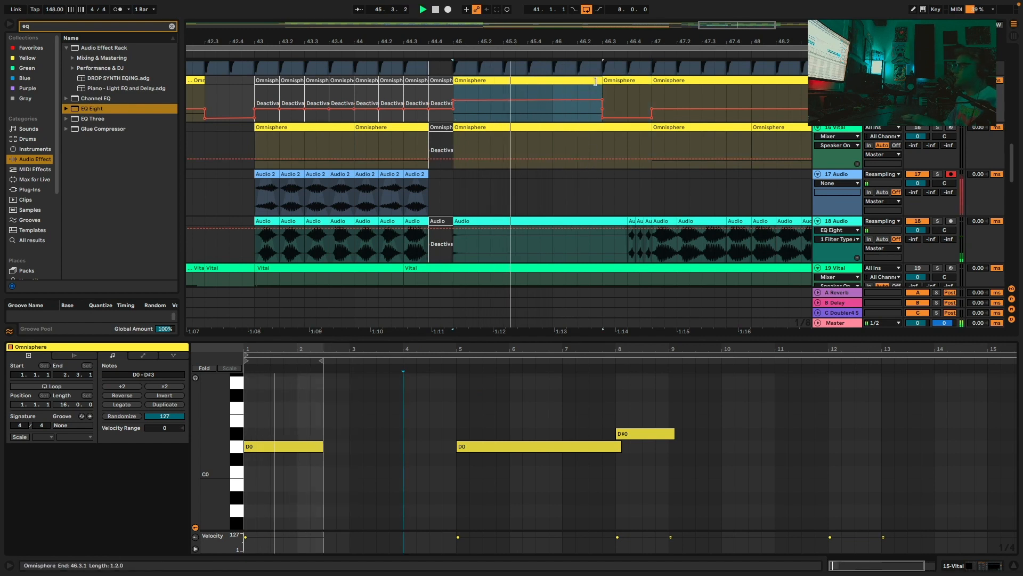
pyautogui.moveTo(602, 90); pyautogui.dragTo(580, 87)
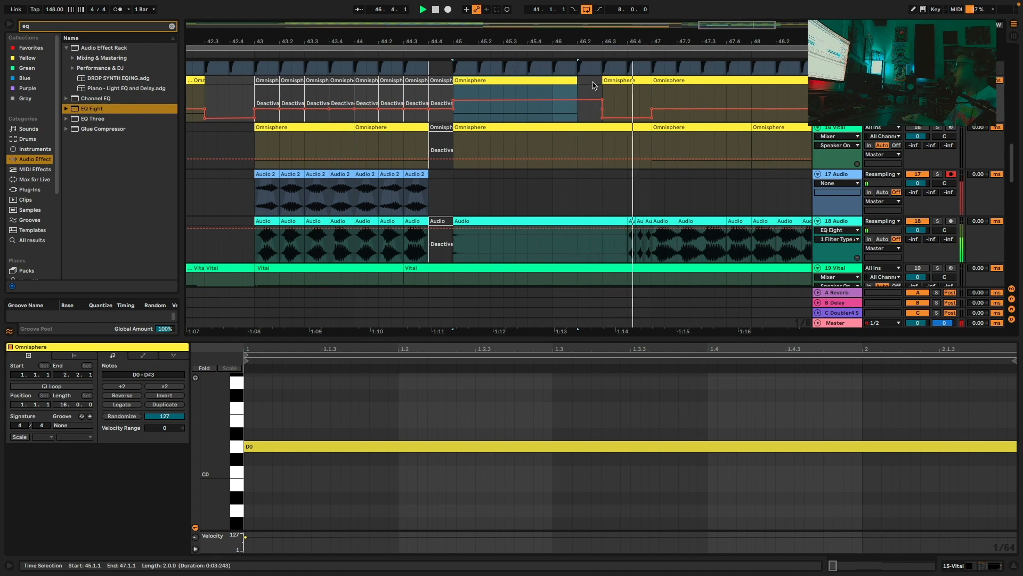
pyautogui.scroll(4, 580, 91)
pyautogui.moveTo(578, 137); pyautogui.dragTo(637, 136)
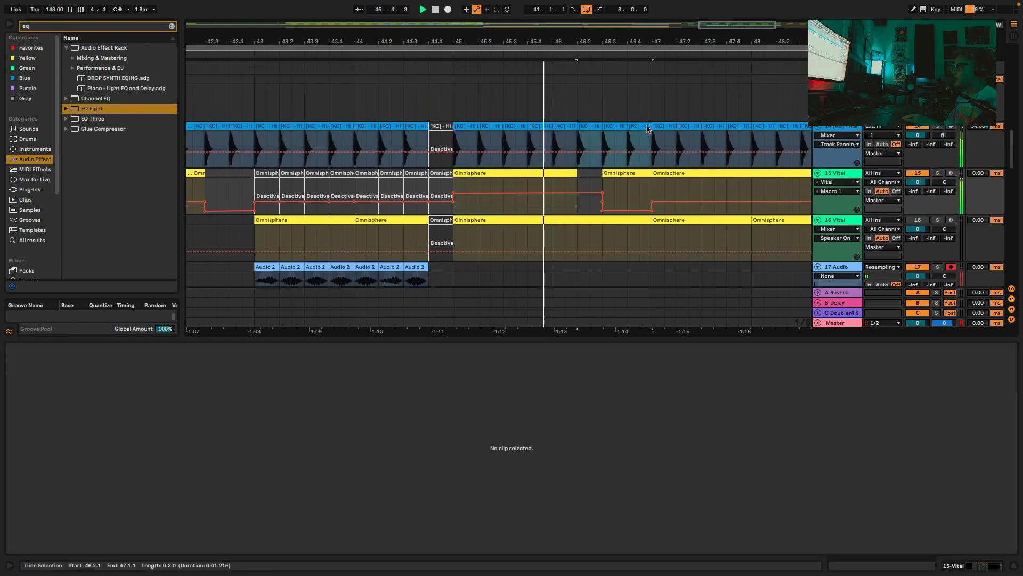
pyautogui.click(638, 136)
pyautogui.scroll(-3, 642, 131)
pyautogui.scroll(-2, 645, 124)
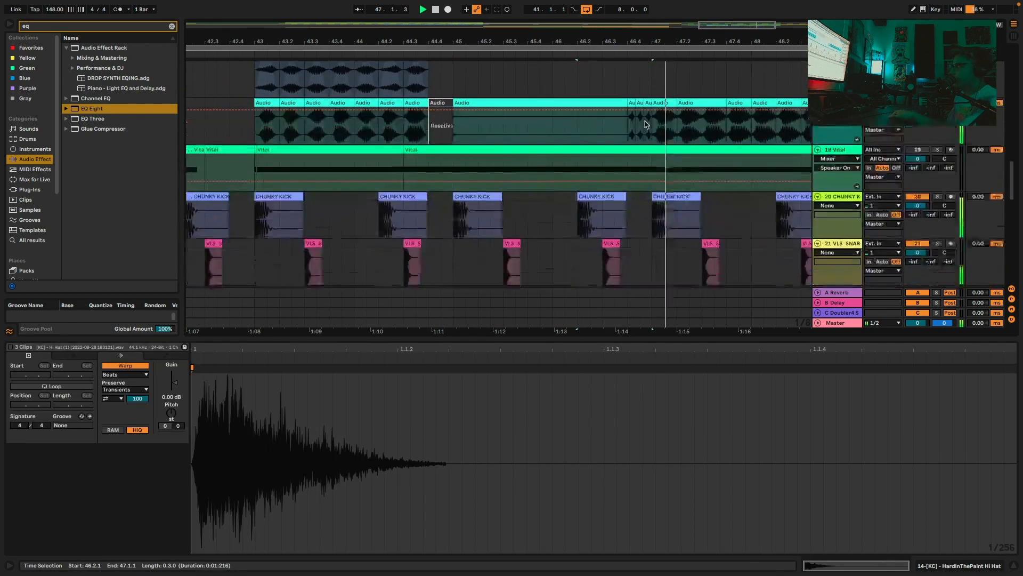
pyautogui.scroll(4, 647, 69)
pyautogui.scroll(3, 648, 68)
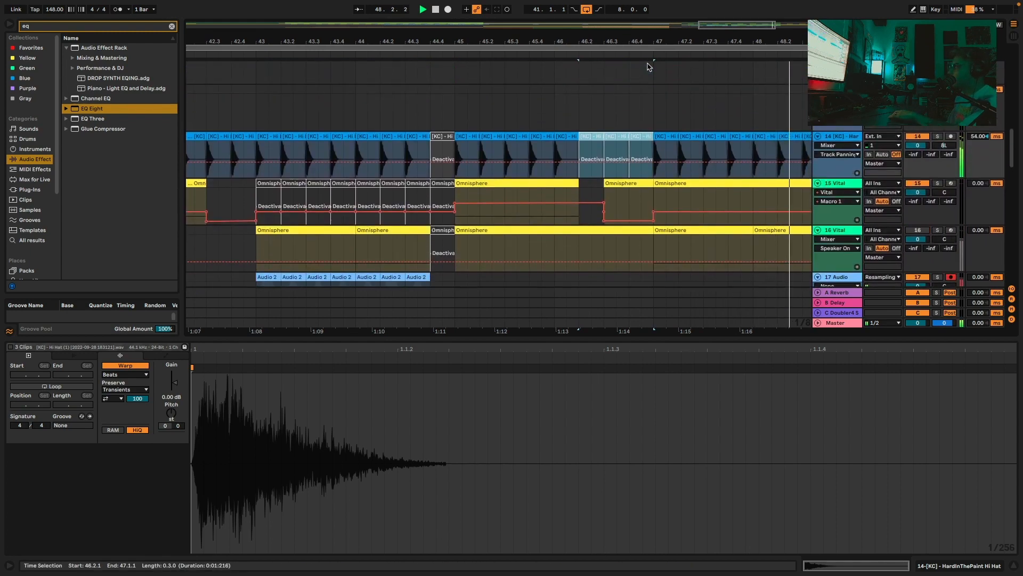
# Extend the start of the Omnisphere clip at 47.1 on 15 Vital back to 46.4.3
pyautogui.moveTo(656, 178); pyautogui.dragTo(637, 181)
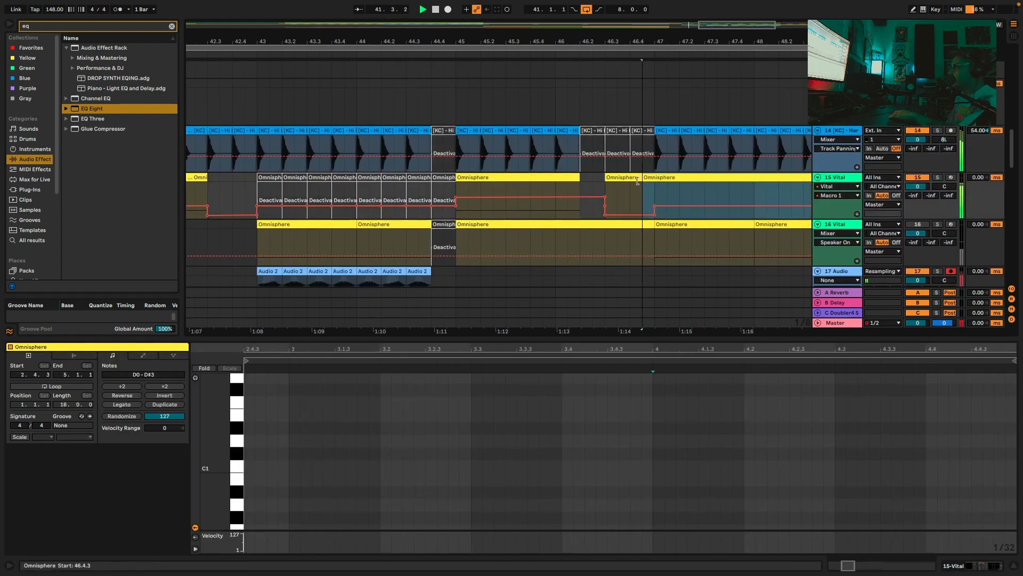
pyautogui.moveTo(607, 38); pyautogui.dragTo(607, 13)
pyautogui.click(496, 224)
pyautogui.scroll(-2, 496, 220)
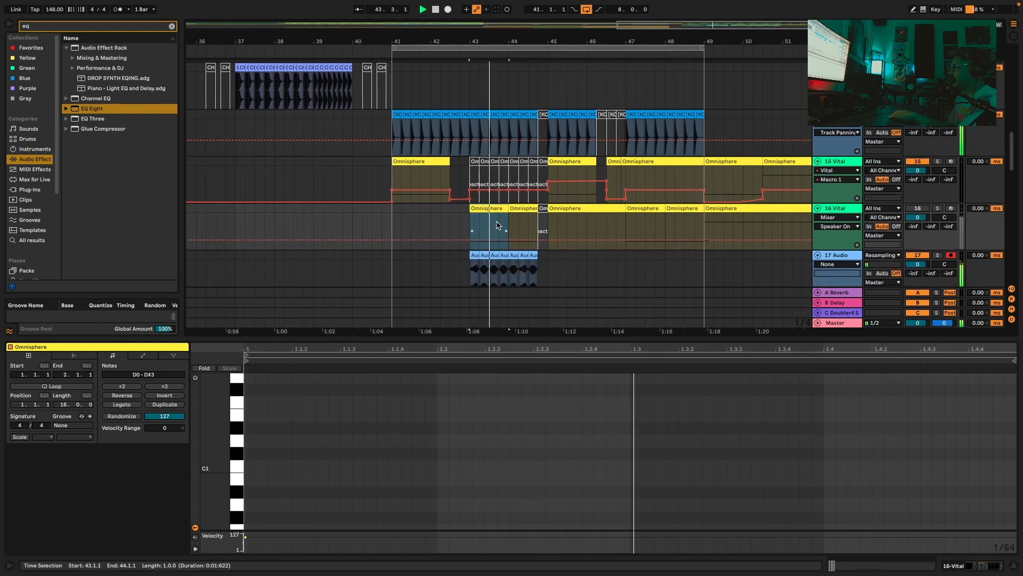
# Duplicate the 43.1 to 47.1 range of bass slices on 17 Audio to 47.1 and deactivate the Omnisphere clip from 46.4.3 on 15 Vital
pyautogui.moveTo(626, 257); pyautogui.dragTo(470, 256)
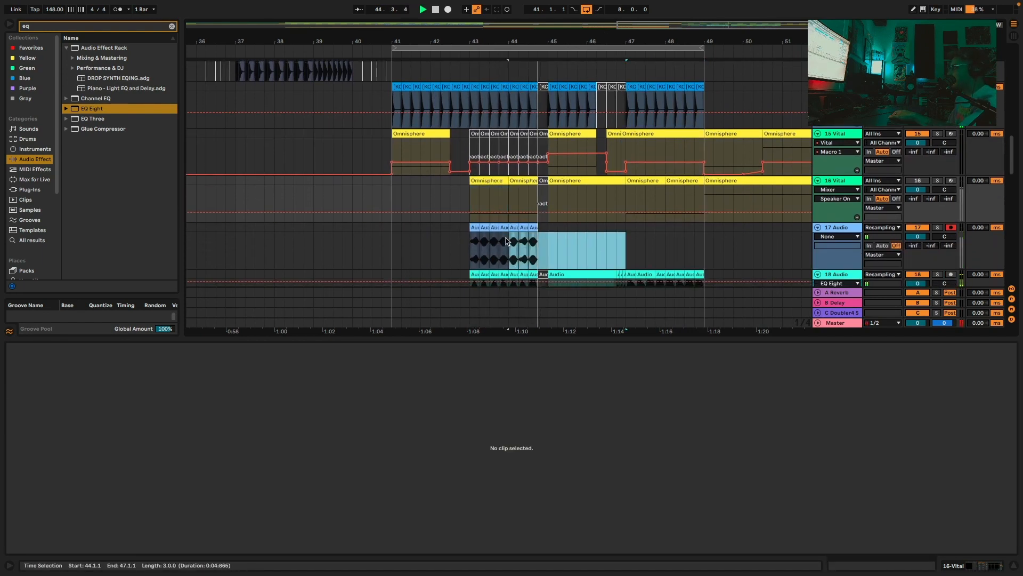
pyautogui.click(471, 230)
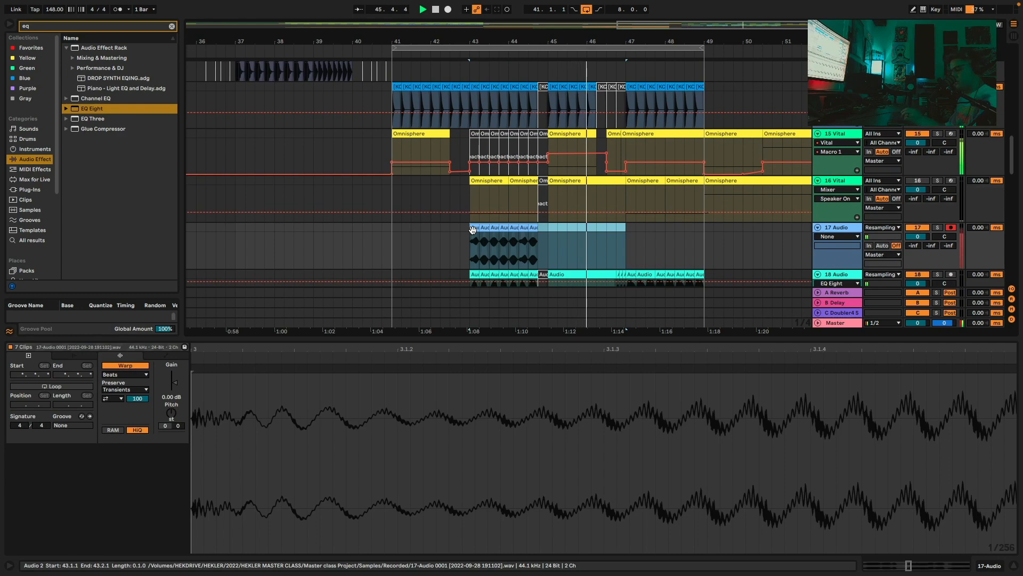
pyautogui.press('super+d')
pyautogui.click(643, 133)
pyautogui.press('0')
# Play from 39.2.1 and deactivate the hi-hats on track 14 from 42.3 to 43.1 and at 41.2
pyautogui.click(441, 203)
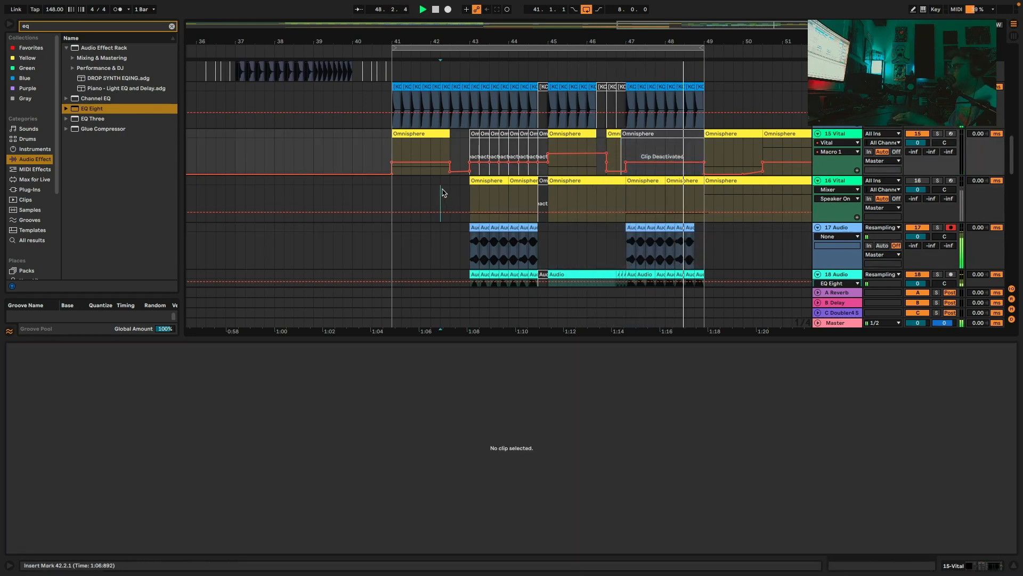
pyautogui.moveTo(472, 38); pyautogui.dragTo(550, 73)
pyautogui.click(360, 143)
pyautogui.press('space')
pyautogui.press('space')
pyautogui.scroll(2, 568, 168)
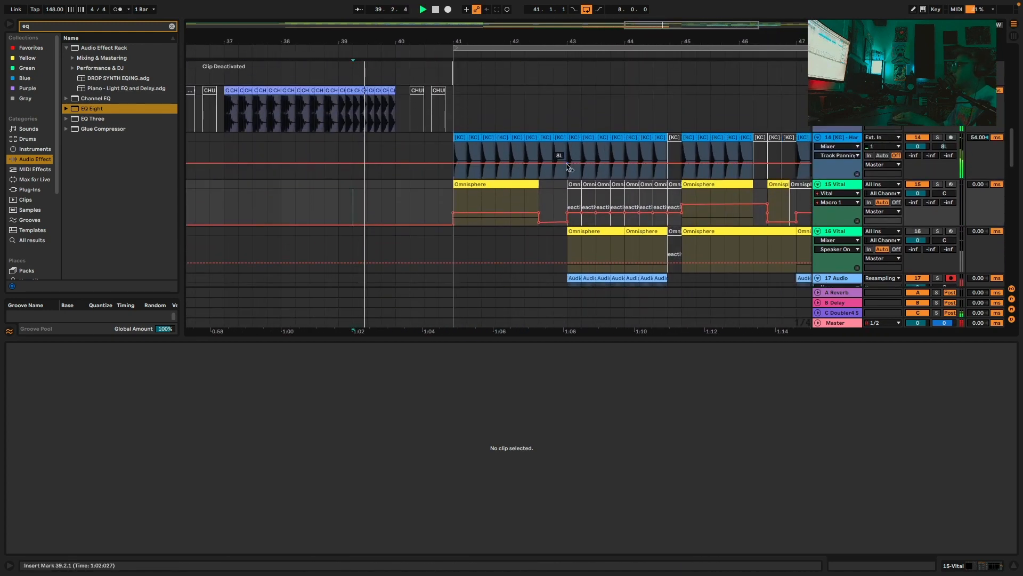
pyautogui.moveTo(568, 164); pyautogui.dragTo(540, 148)
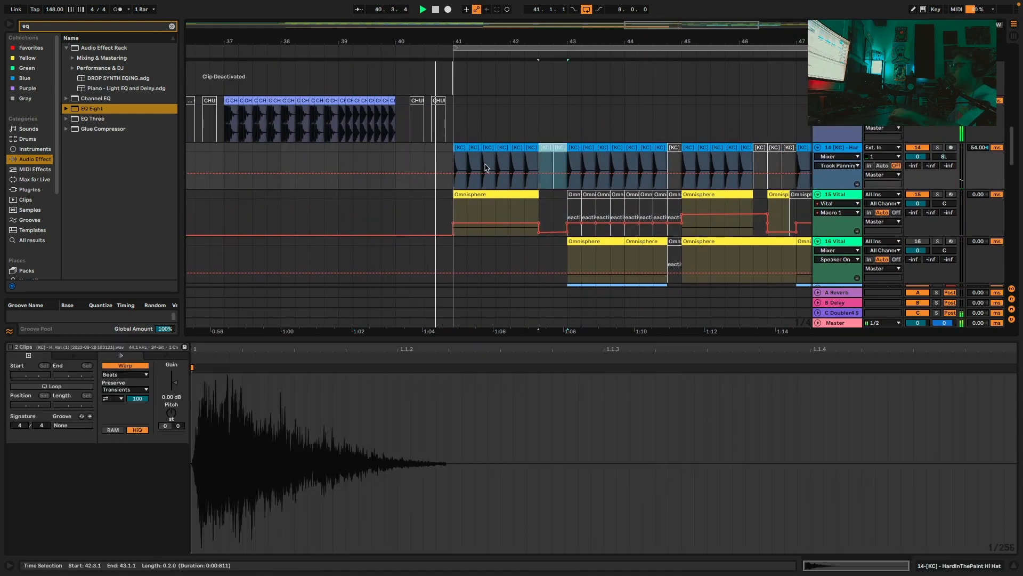
pyautogui.click(488, 149)
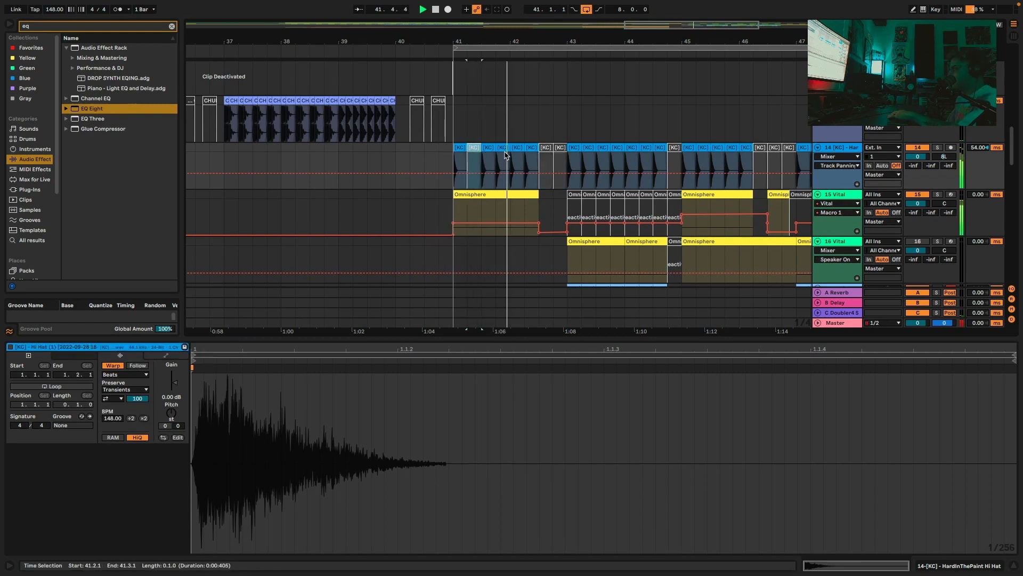
# Insert a new audio track directly below the VLS_SNARE track 21 and stop playback
pyautogui.scroll(5, 543, 163)
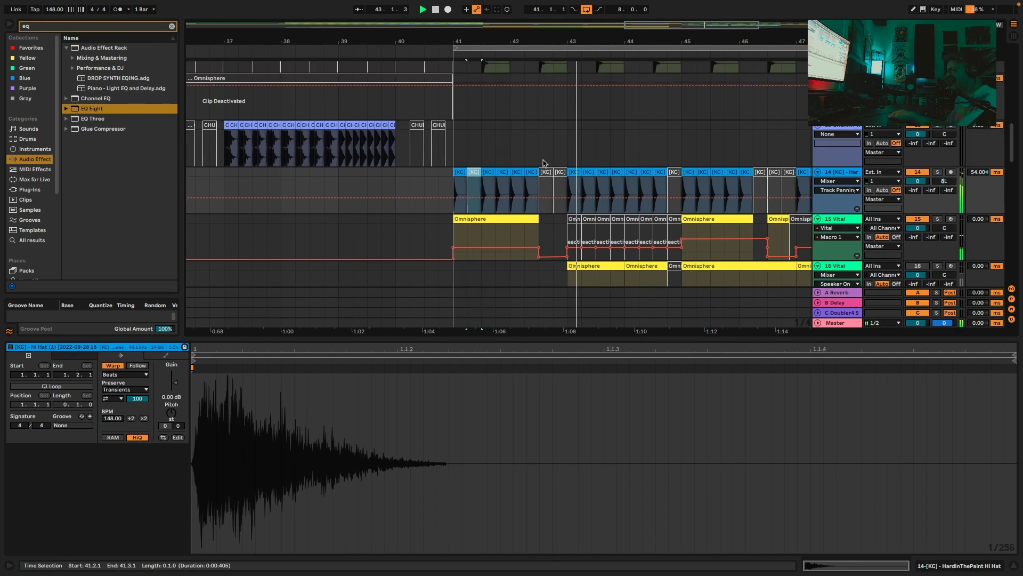
pyautogui.scroll(-6, 543, 163)
pyautogui.scroll(-5, 543, 163)
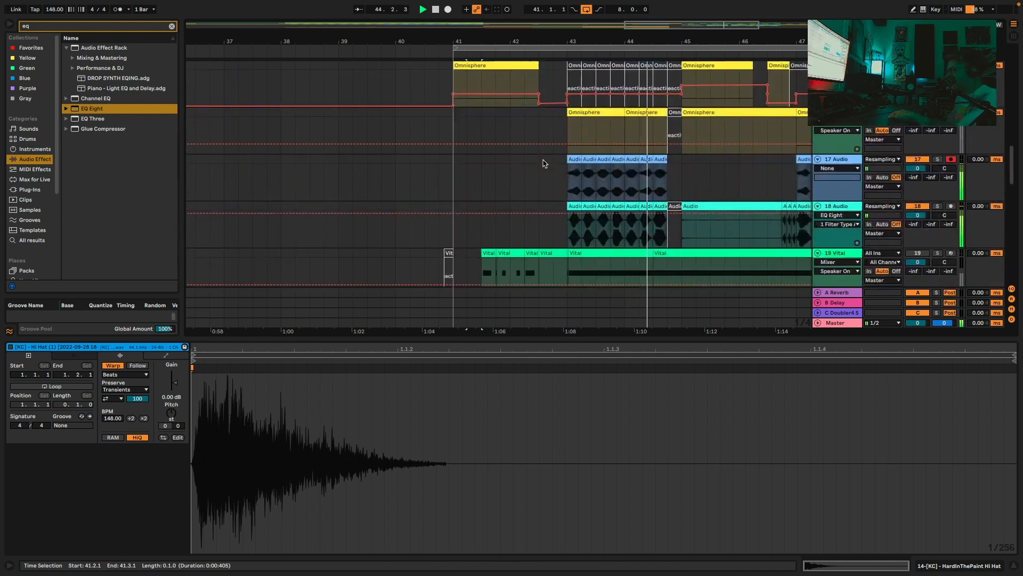
pyautogui.scroll(-4, 639, 133)
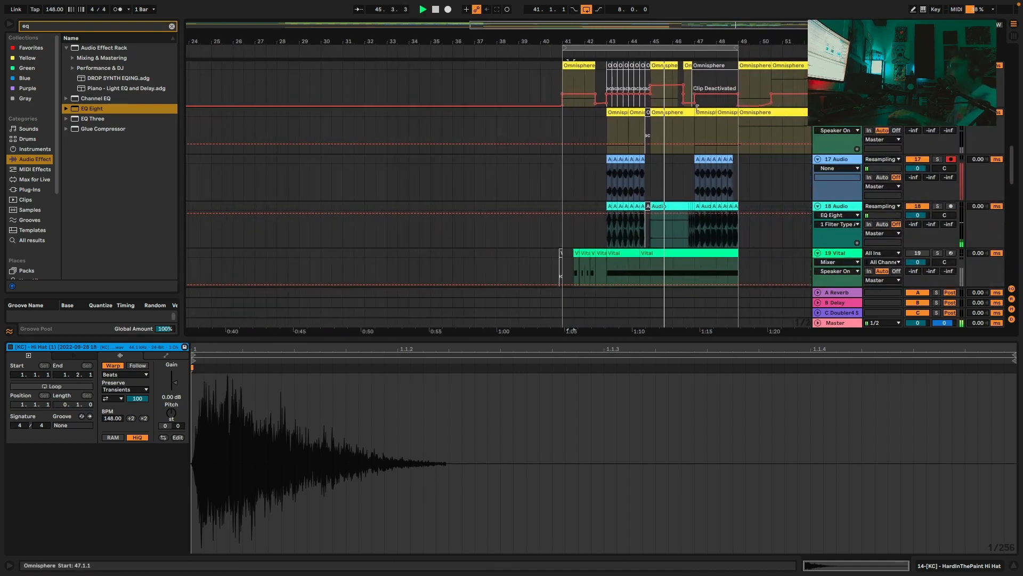
pyautogui.scroll(-7, 728, 134)
pyautogui.rightClick(838, 178)
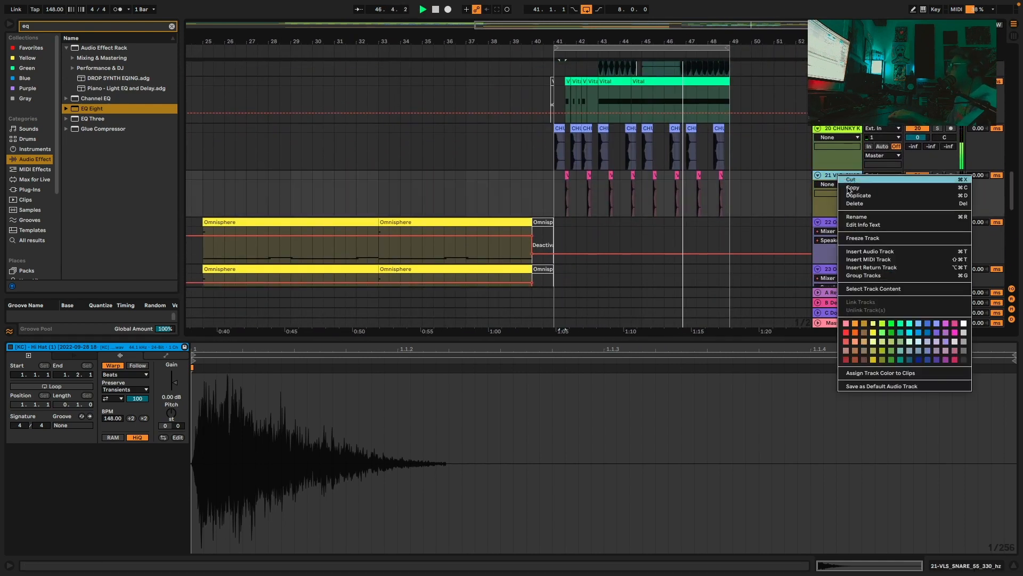
pyautogui.click(872, 251)
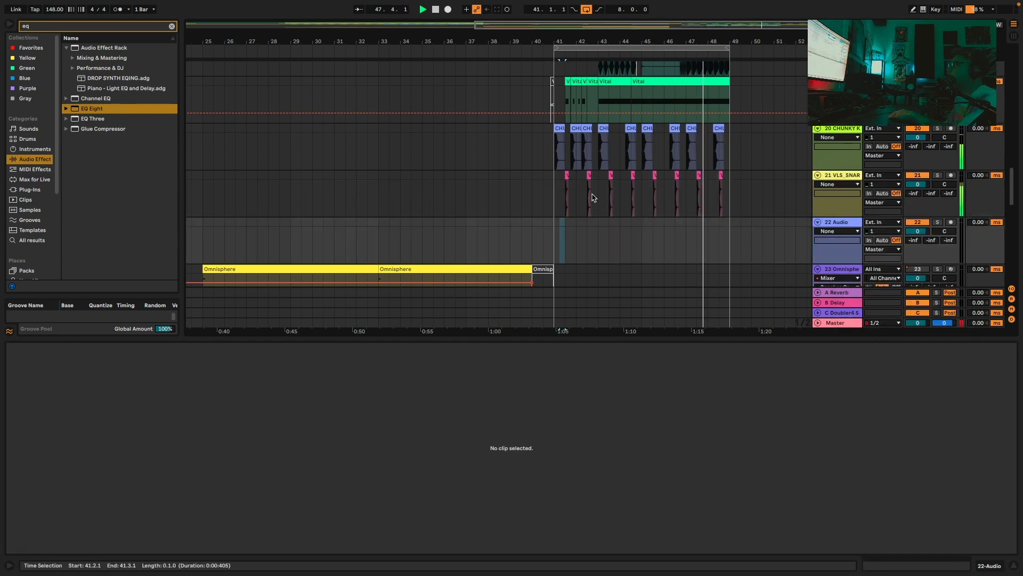
pyautogui.press('space')
pyautogui.click(521, 195)
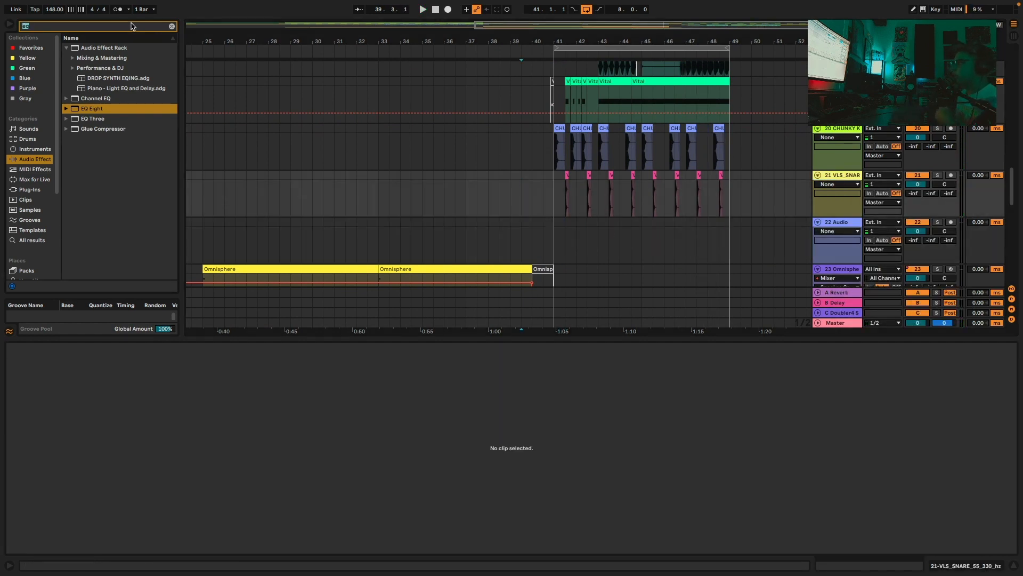
# Search the HEKLER SOUNDS sample folder for "snare"
pyautogui.click(133, 26)
pyautogui.write('sanre')
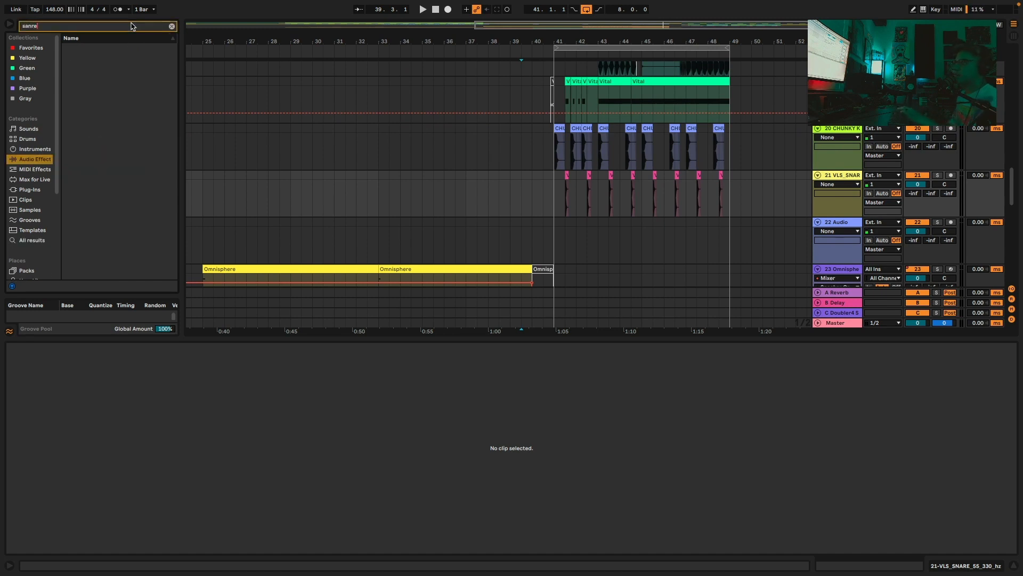
pyautogui.press('BackSpace')
pyautogui.press('BackSpace')
pyautogui.press('BackSpace')
pyautogui.press('BackSpace')
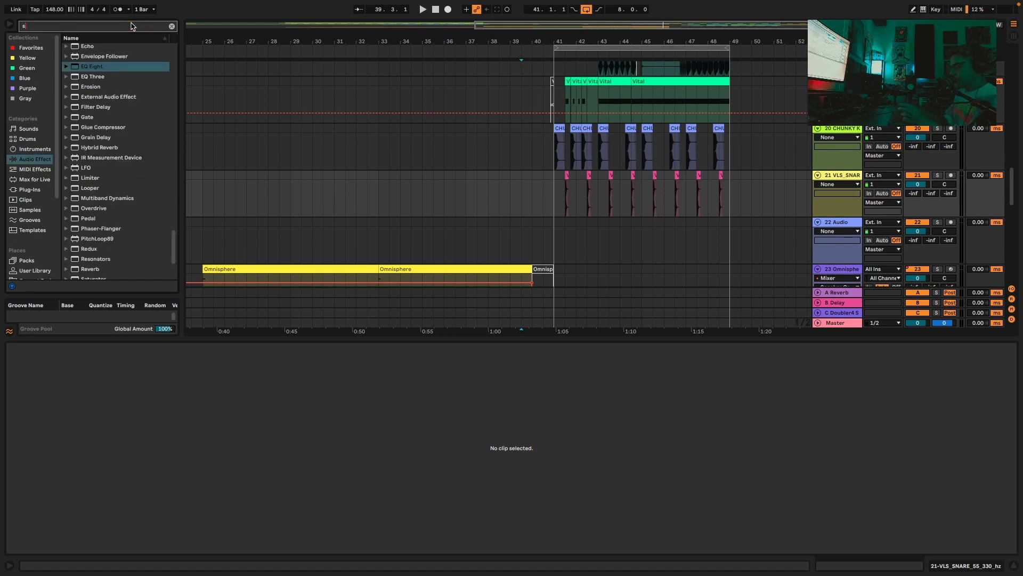
pyautogui.write('nare')
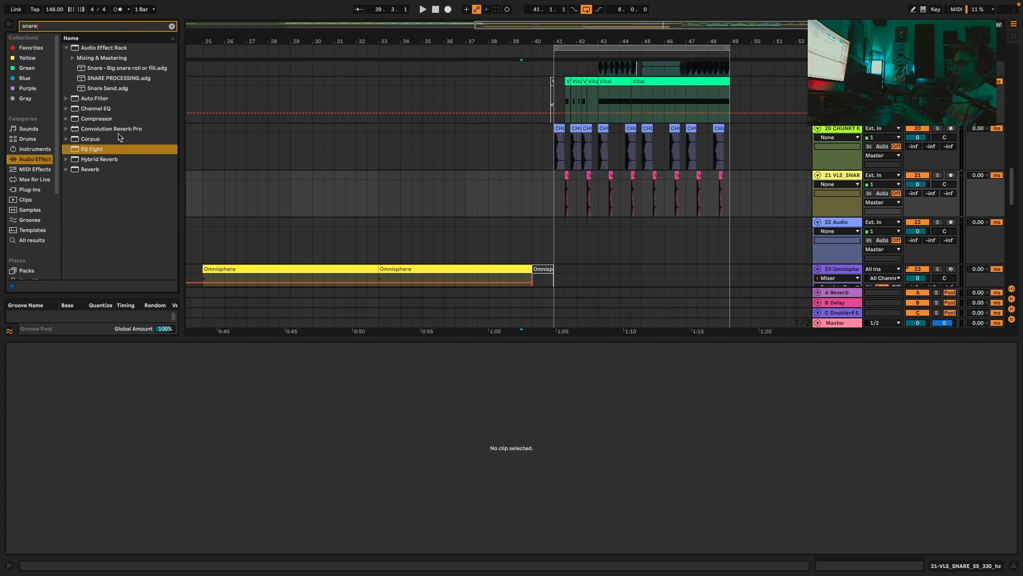
pyautogui.click(30, 191)
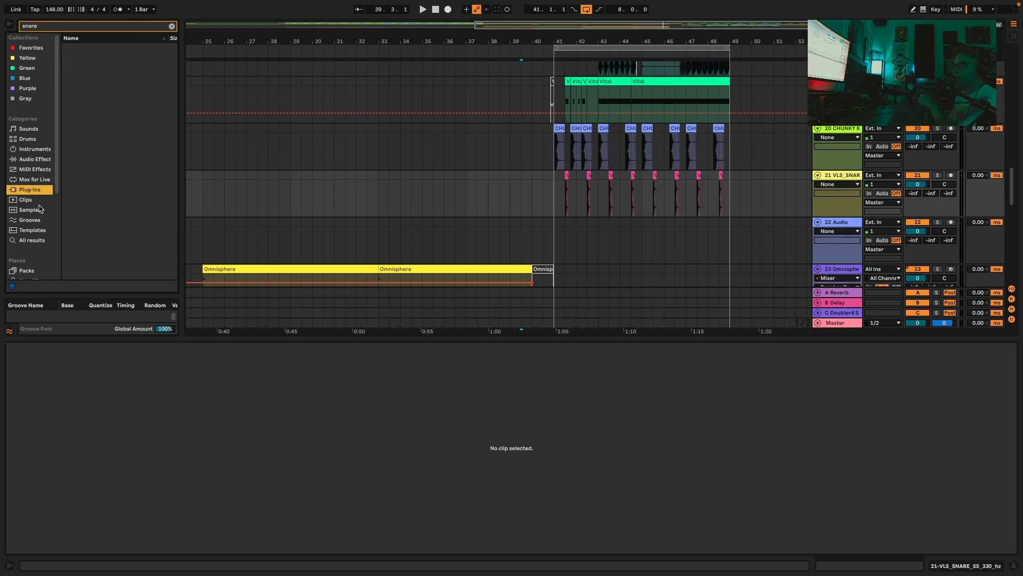
pyautogui.click(36, 160)
pyautogui.scroll(-3, 35, 179)
pyautogui.click(31, 235)
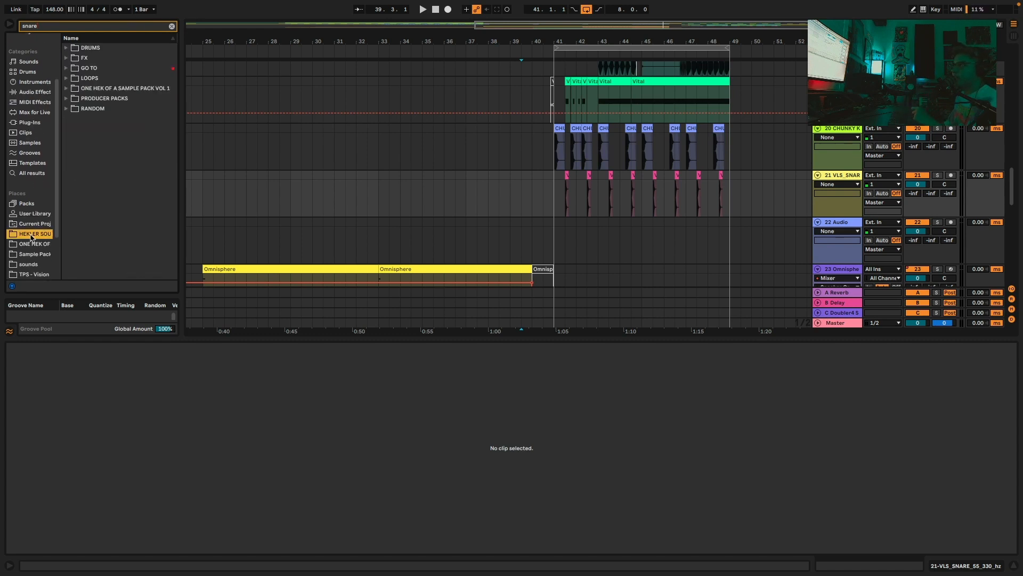
# Browse the GO TO and DRUMS folders and audition several snare samples
pyautogui.click(69, 69)
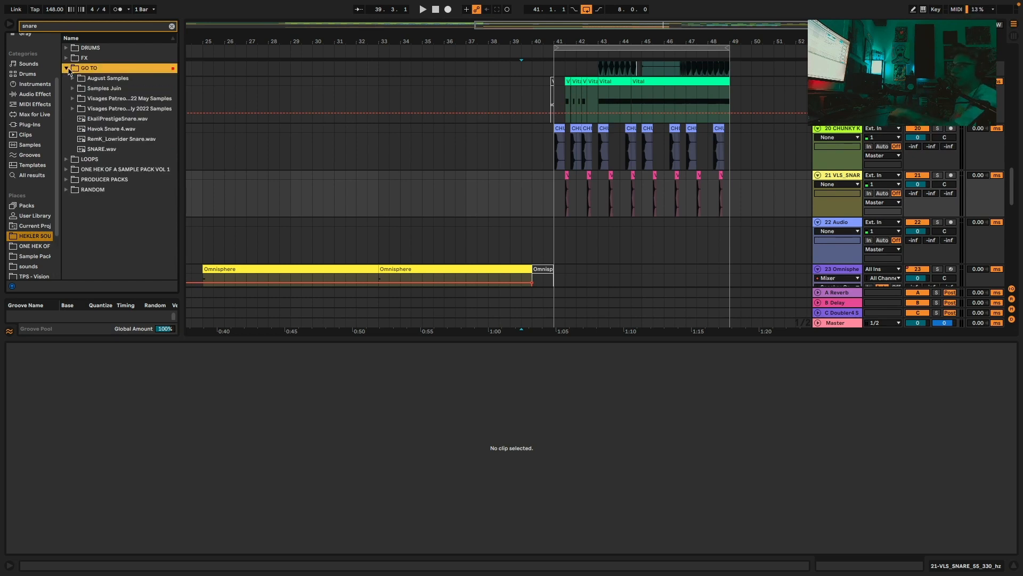
pyautogui.click(69, 70)
pyautogui.click(68, 48)
pyautogui.click(76, 60)
pyautogui.click(123, 89)
pyautogui.click(143, 121)
pyautogui.click(144, 150)
pyautogui.scroll(-3, 137, 137)
pyautogui.click(128, 140)
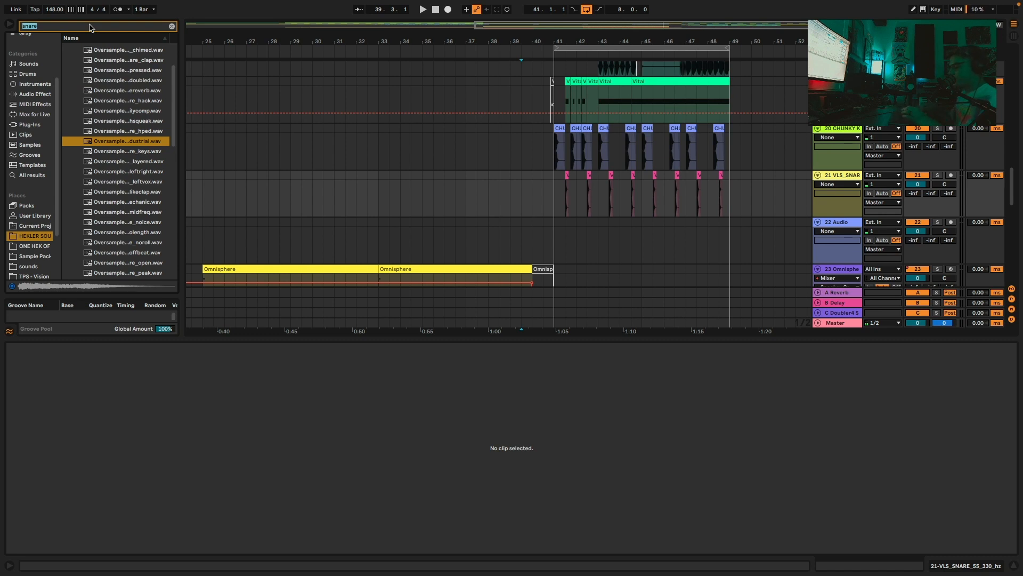
# Search for "nick", place NM - 2013 SN.wav from the Nick Mira kit's Snares folder at 42.3.1 on track 22, and audition it
pyautogui.write('nick')
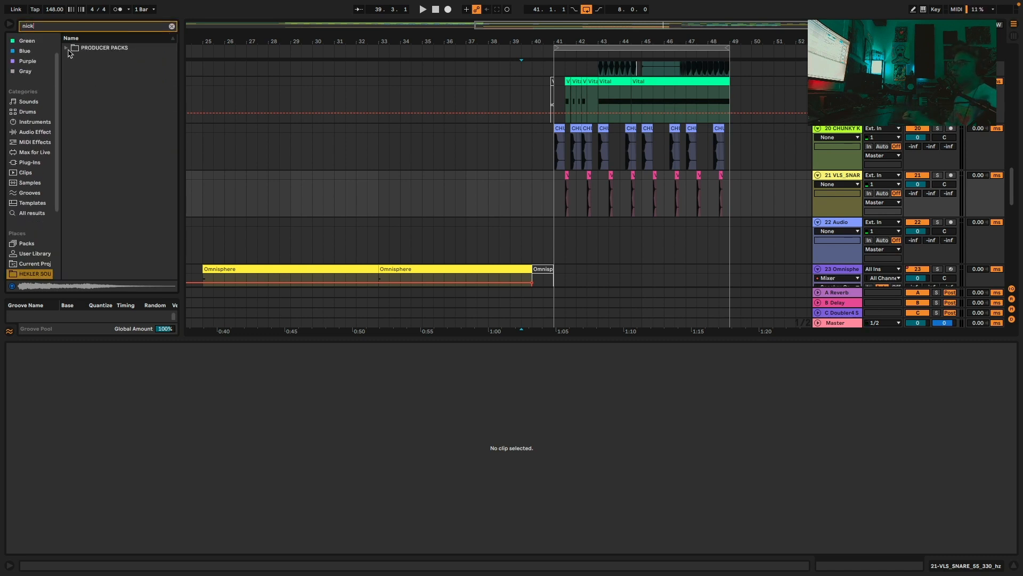
pyautogui.click(67, 48)
pyautogui.click(73, 58)
pyautogui.click(90, 190)
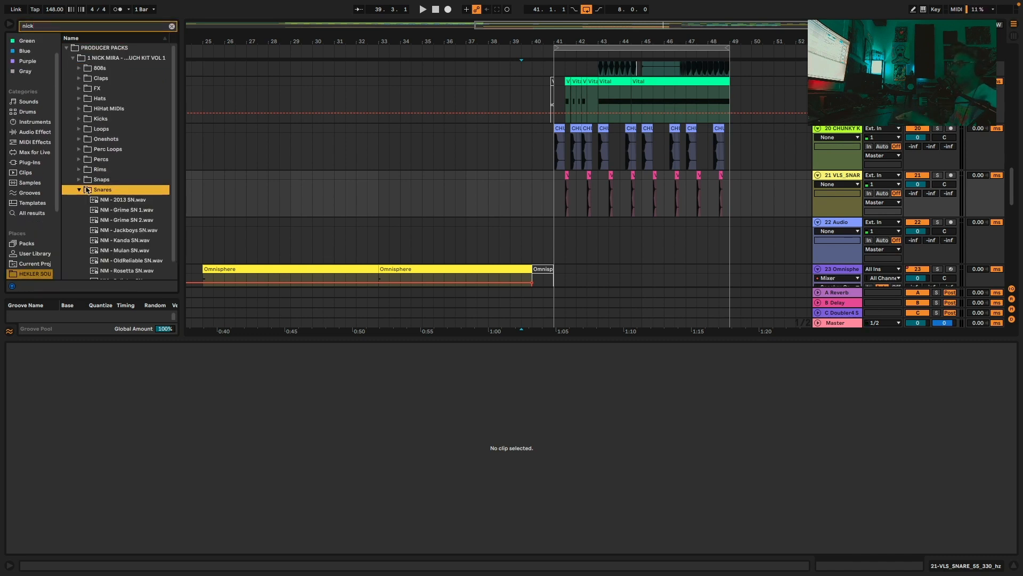
pyautogui.click(115, 201)
pyautogui.moveTo(566, 229); pyautogui.dragTo(588, 229)
pyautogui.press('space')
pyautogui.moveTo(576, 41); pyautogui.dragTo(585, 122)
pyautogui.press('space')
pyautogui.press('space')
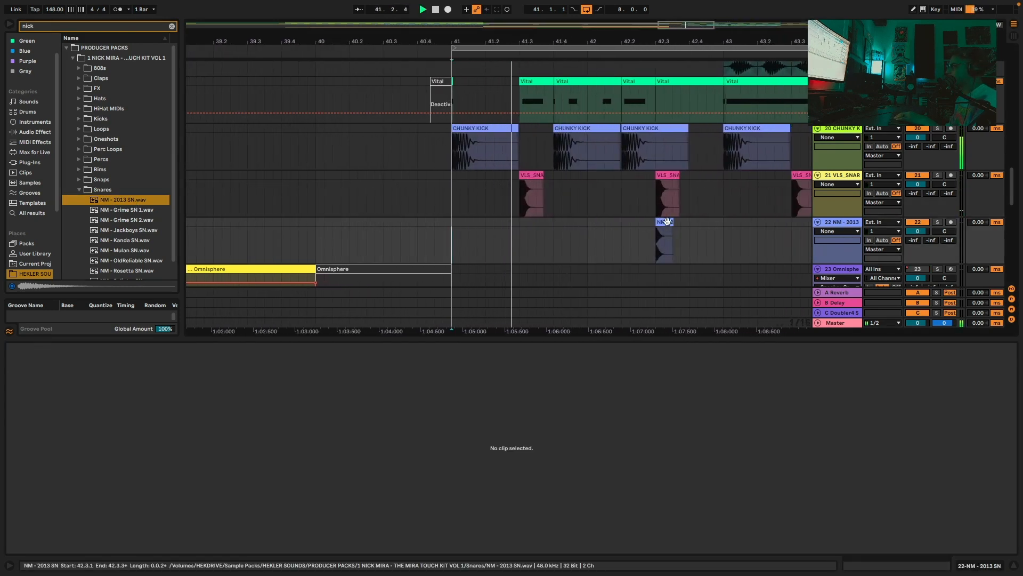
# Move the NM - 2013 SN clip to 42.4.1, duplicate it into three triplet hits ending at 43.1, and play the fill
pyautogui.moveTo(666, 220)
pyautogui.mouseDown()
pyautogui.moveTo(702, 228)
pyautogui.moveTo(689, 223)
pyautogui.mouseUp()
pyautogui.press('super+3')
pyautogui.press('super+d')
pyautogui.press('super+d')
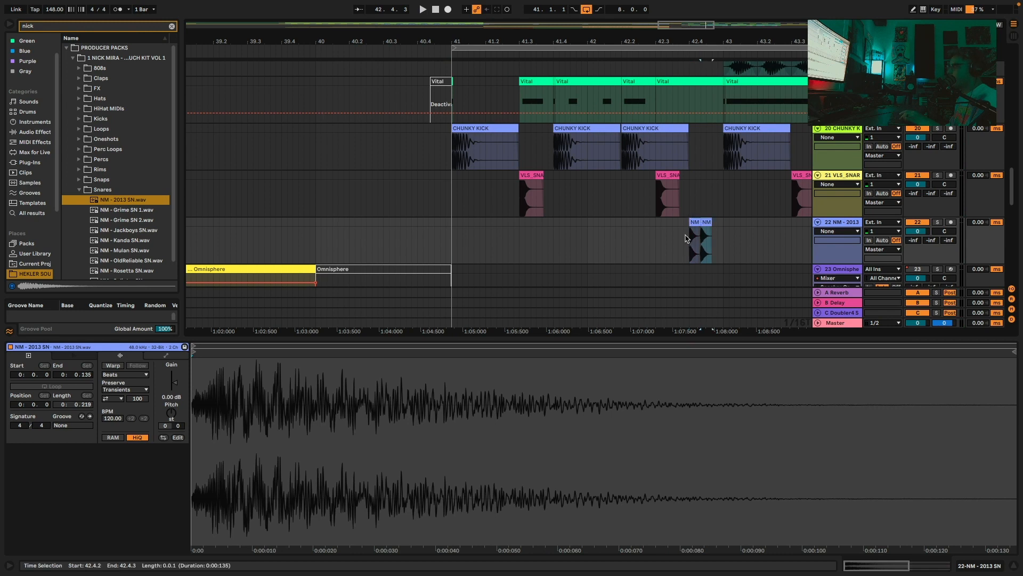
pyautogui.click(685, 243)
pyautogui.press('space')
pyautogui.moveTo(701, 46); pyautogui.dragTo(579, 46)
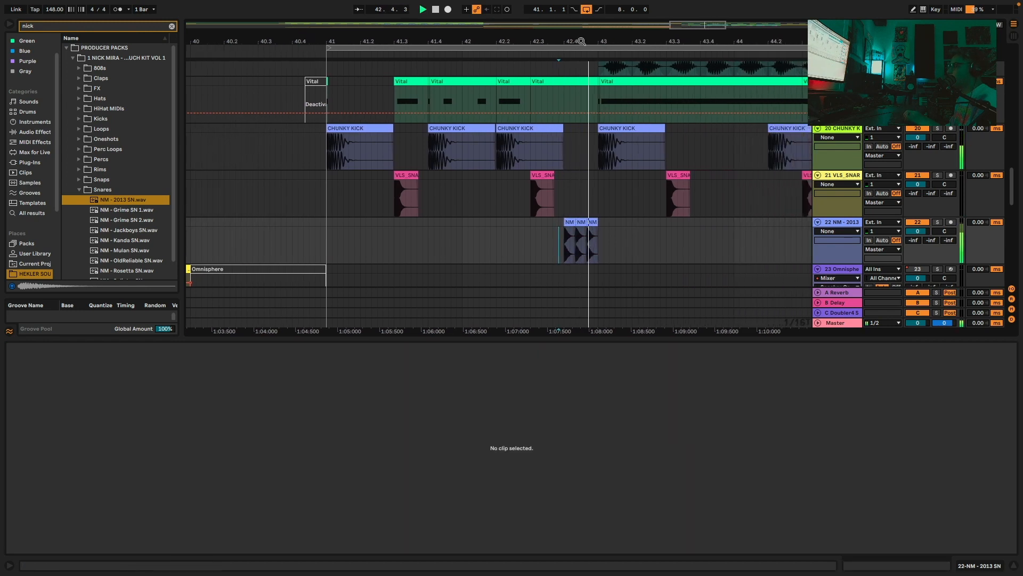
# Copy one NM - 2013 SN hit and place it at 43.3.1 on track 22, aligned with the VLS snare
pyautogui.click(590, 222)
pyautogui.press('super+c')
pyautogui.press('space')
pyautogui.press('space')
pyautogui.click(650, 246)
pyautogui.press('super+v')
pyautogui.moveTo(654, 224); pyautogui.dragTo(670, 225)
# Duplicate the 43.1 to 44.1 snare bar on track 22 repeatedly up to 49.1 and undo the extra copy
pyautogui.moveTo(733, 238); pyautogui.dragTo(599, 229)
pyautogui.moveTo(734, 250); pyautogui.dragTo(608, 223)
pyautogui.hotkey('ctrl', 'd')
pyautogui.hotkey('ctrl', 'd')
pyautogui.hotkey('ctrl', 'd')
pyautogui.hotkey('ctrl', 'd')
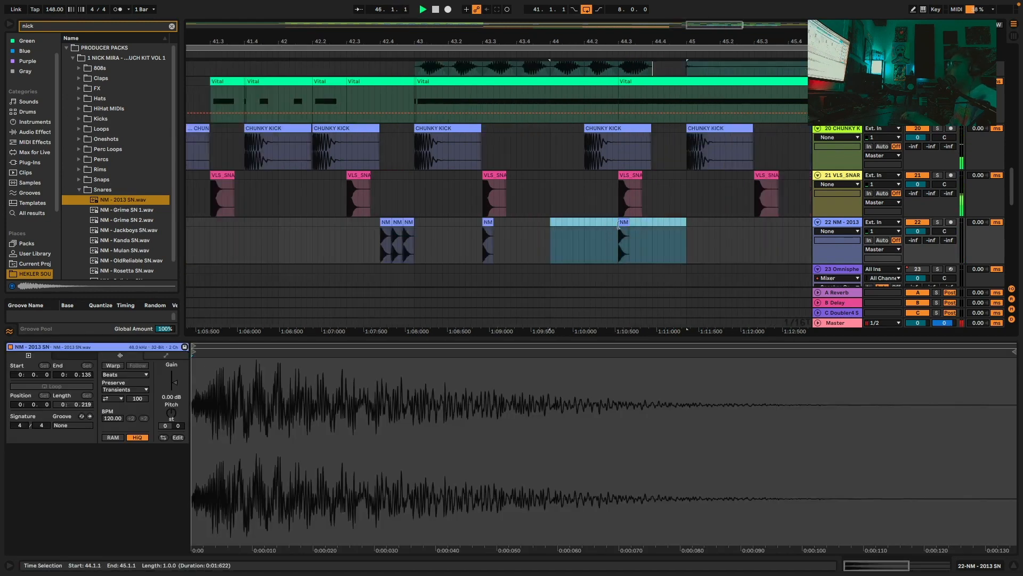
pyautogui.hotkey('ctrl', 'd')
pyautogui.moveTo(689, 36); pyautogui.dragTo(553, 11)
pyautogui.hotkey('ctrl', 'd')
pyautogui.hotkey('ctrl', 'z')
# Duplicate the accent hat slice at 42.4 on track 6 to 43.1 and play the drop from 41.1
pyautogui.hscroll(-3, 540, 146)
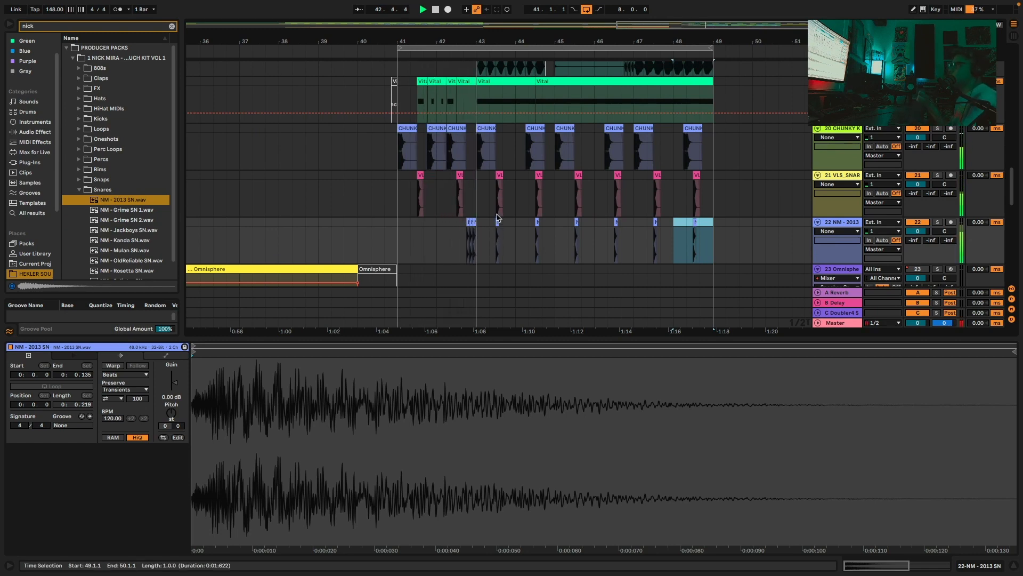
pyautogui.scroll(10, 490, 223)
pyautogui.scroll(6, 488, 208)
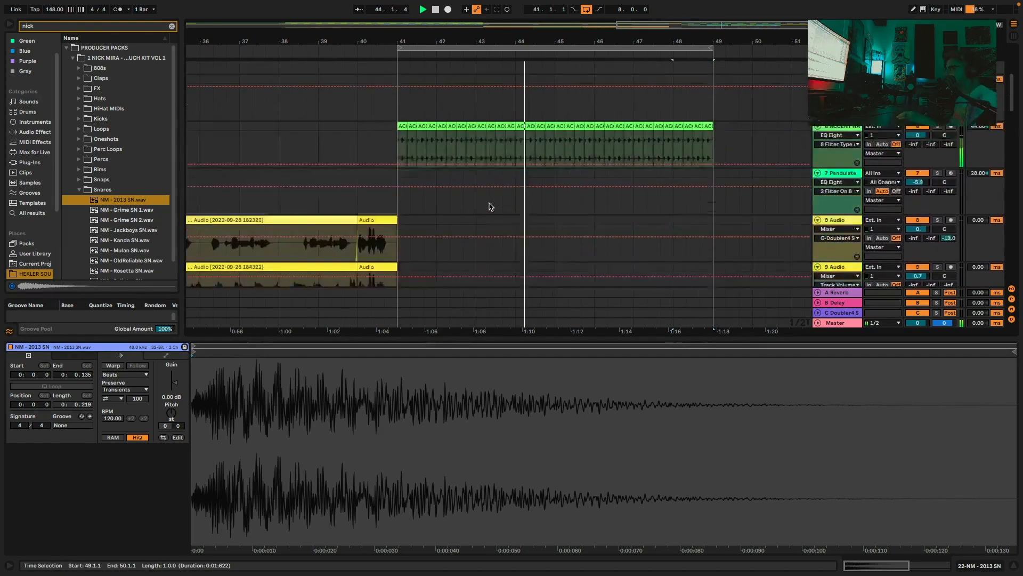
pyautogui.click(468, 209)
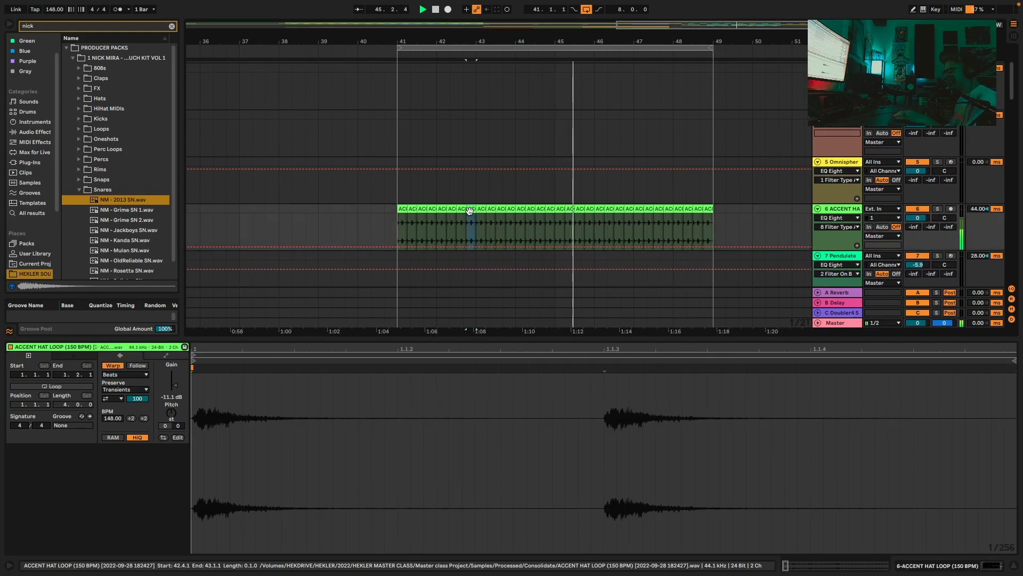
pyautogui.press('super+d')
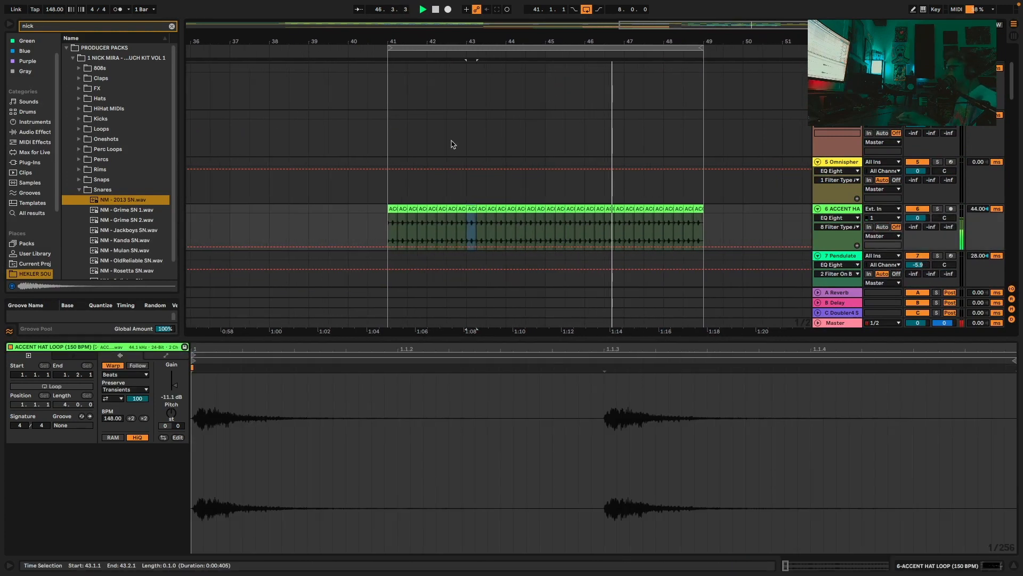
pyautogui.click(389, 192)
pyautogui.press('space')
pyautogui.press('space')
pyautogui.moveTo(449, 40); pyautogui.dragTo(449, 72)
# Deactivate the accent hat slices on track 6 from 42.3 to 43.1
pyautogui.click(488, 209)
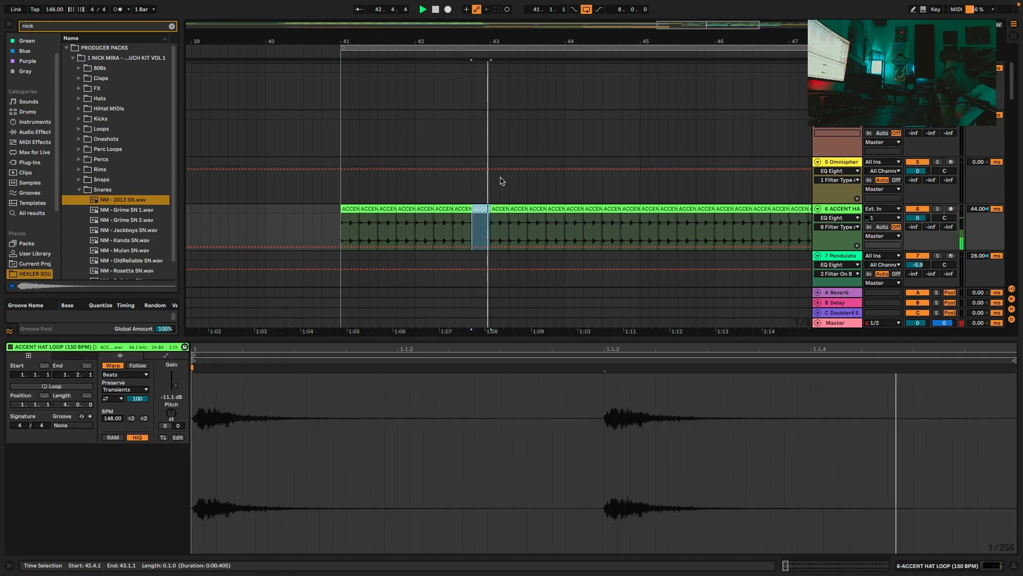
pyautogui.click(463, 208)
pyautogui.scroll(-3, 464, 209)
pyautogui.hscroll(-2, 465, 209)
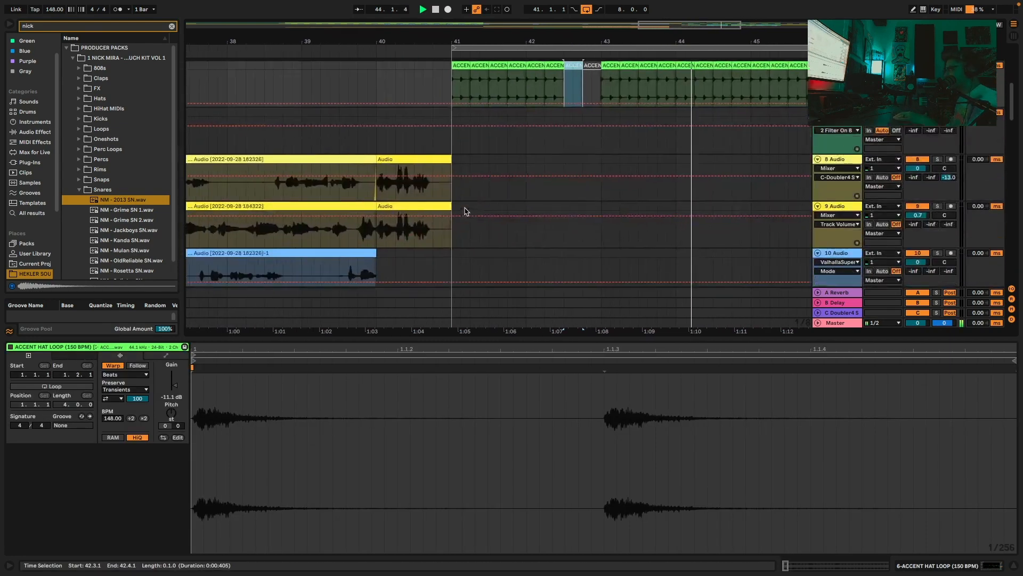
# Play from 38.4.3 and move the Chunky Kick clip at 41.4 on track 20 to 41.3.1
pyautogui.click(302, 123)
pyautogui.press('space')
pyautogui.press('space')
pyautogui.scroll(-3, 373, 134)
pyautogui.scroll(-10, 397, 136)
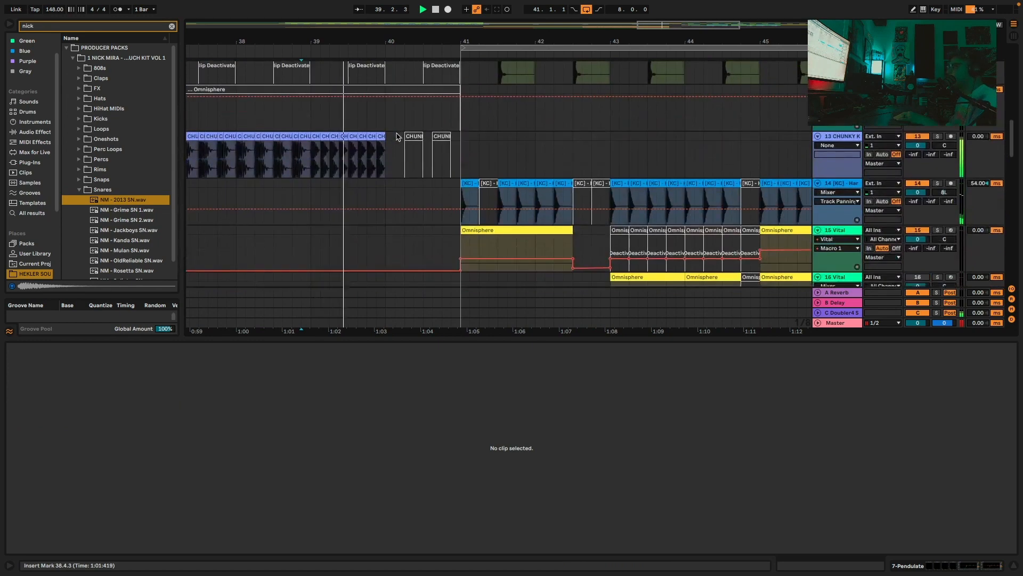
pyautogui.moveTo(512, 152); pyautogui.dragTo(505, 128)
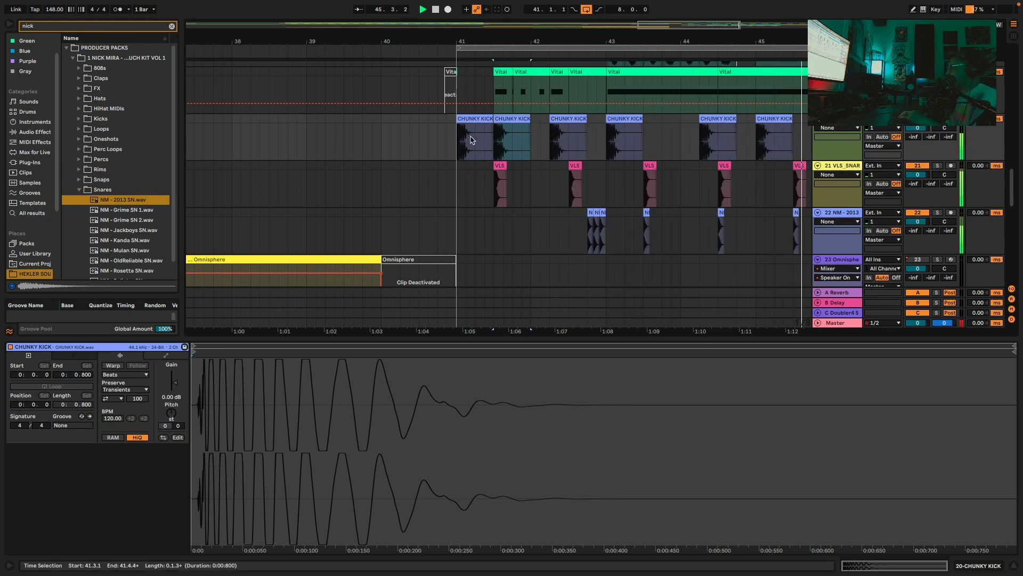
# Set track 21's delay to 19 ms and deactivate the Chunky Kick clip at 41.3 on track 20
pyautogui.click(366, 140)
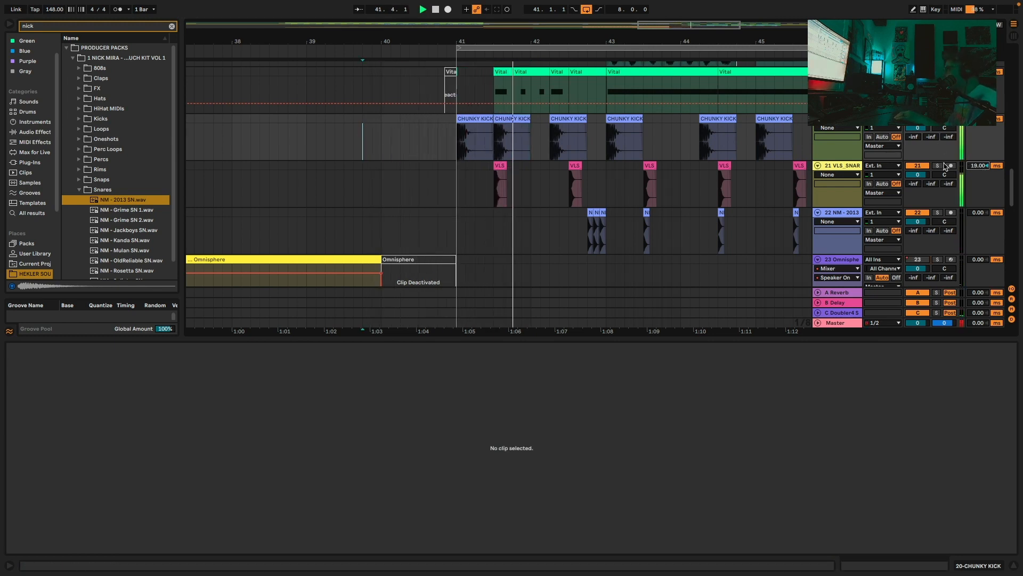
pyautogui.click(523, 119)
pyautogui.press('0')
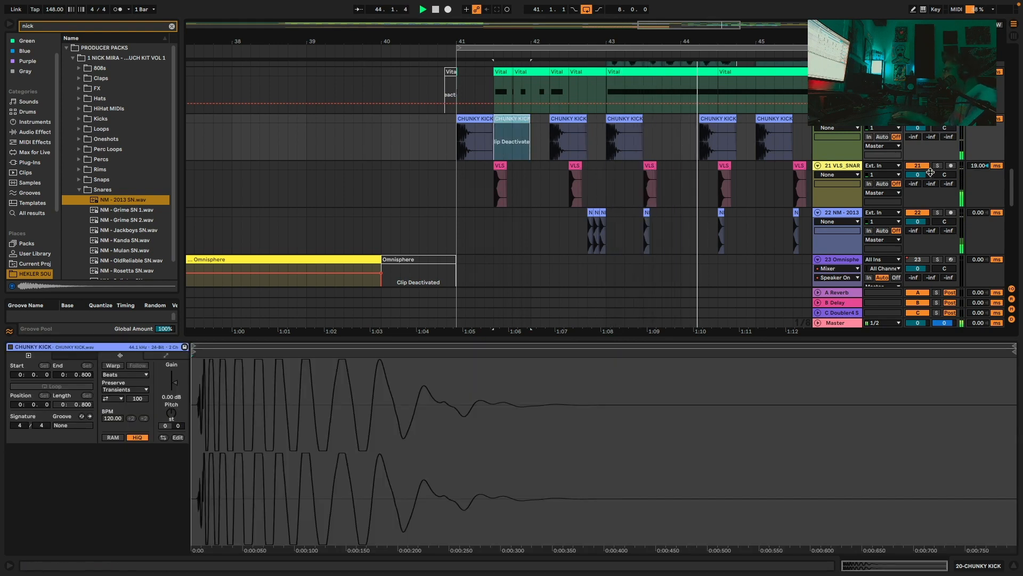
# Copy the NM - 2013 snare at 44.3 on track 22 to 41.3 and 42.3
pyautogui.click(722, 212)
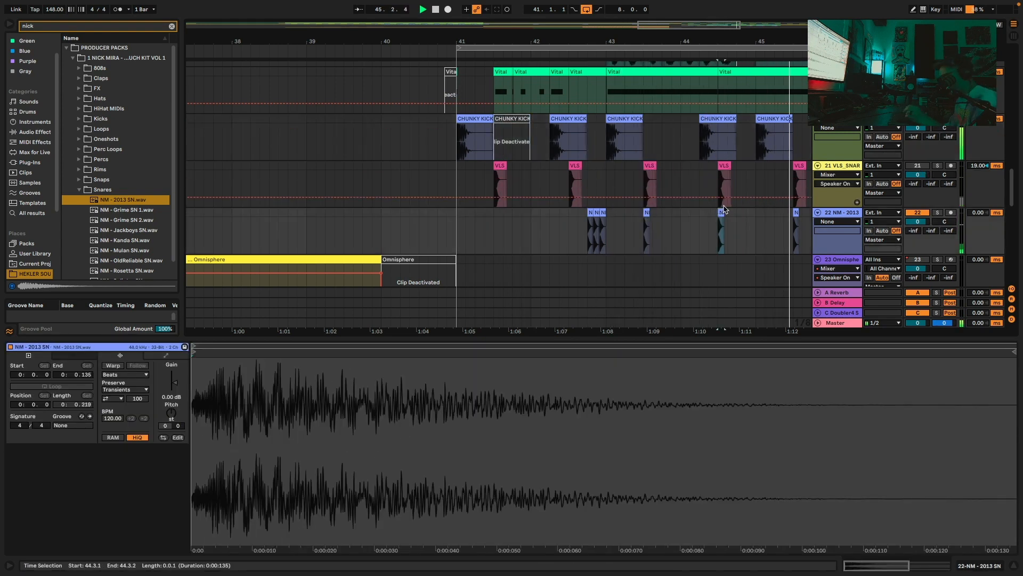
pyautogui.click(492, 245)
pyautogui.hotkey('ctrl', 'v')
pyautogui.click(569, 236)
pyautogui.hotkey('ctrl', 'v')
# Play from 39.4.3 and set the delay of the NM - 2013 snare track 22 to 8 ms
pyautogui.scroll(10, 569, 231)
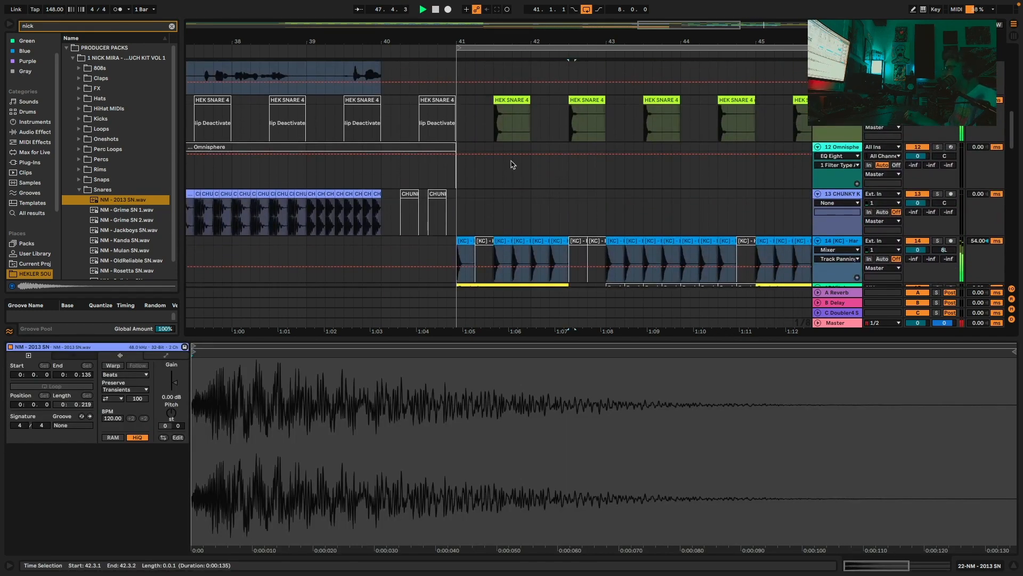
pyautogui.click(374, 117)
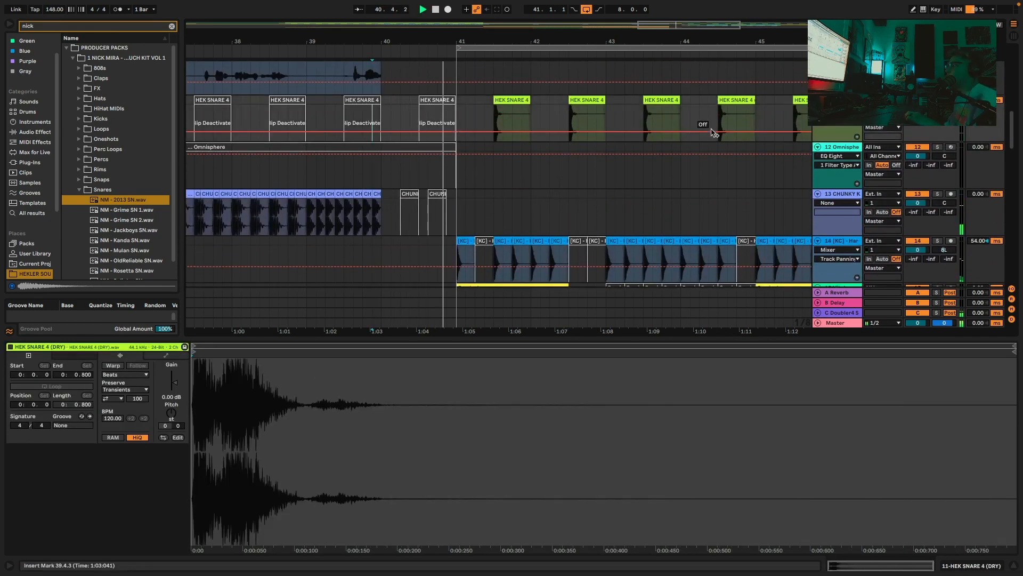
pyautogui.scroll(-10, 706, 130)
pyautogui.scroll(10, 714, 133)
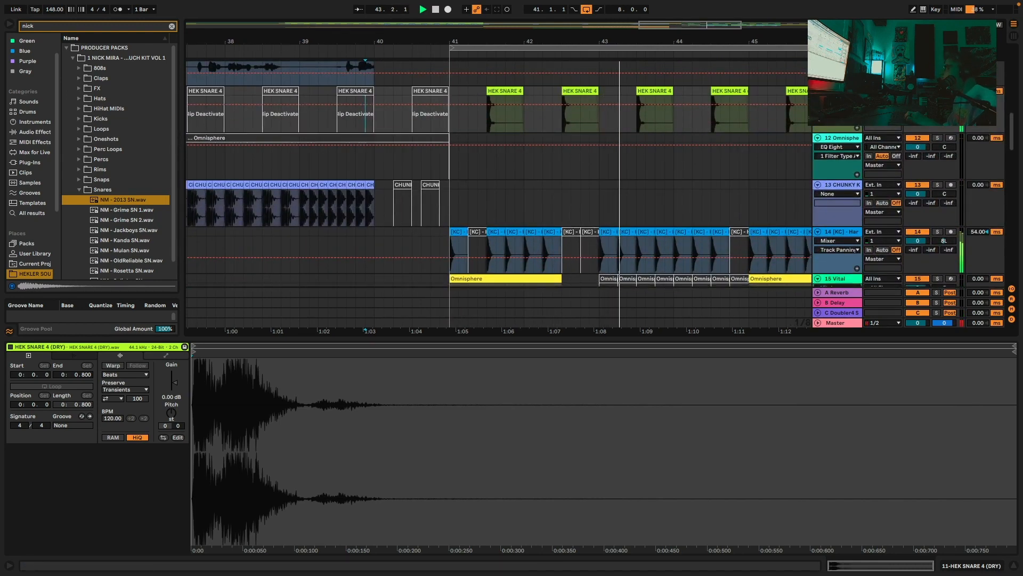
pyautogui.scroll(-10, 965, 128)
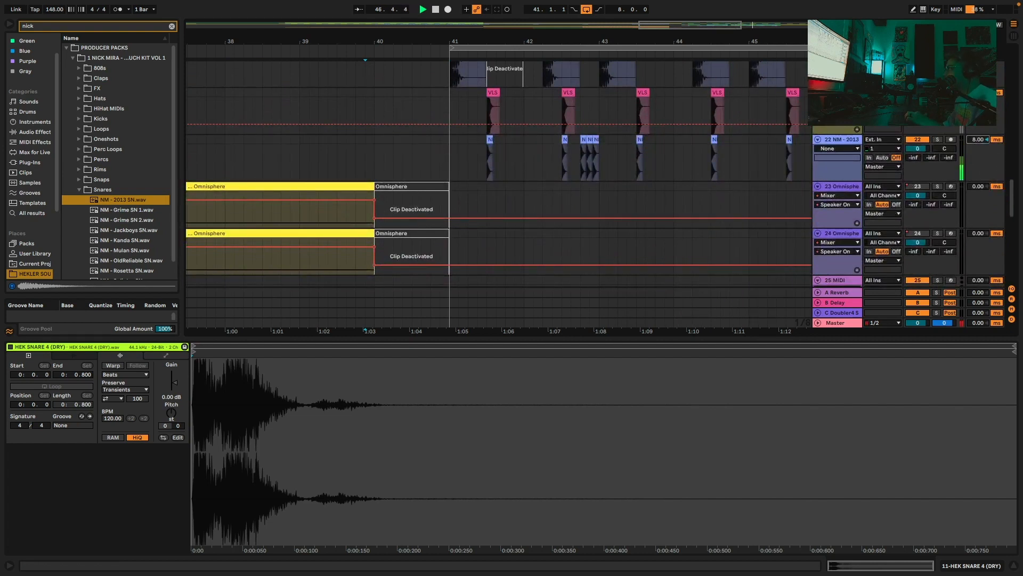
# Play from 32.3.1 and copy the audio section from 34.1 to 34.3 on track 10 to 41.1
pyautogui.moveTo(779, 45); pyautogui.dragTo(778, 27)
pyautogui.click(450, 97)
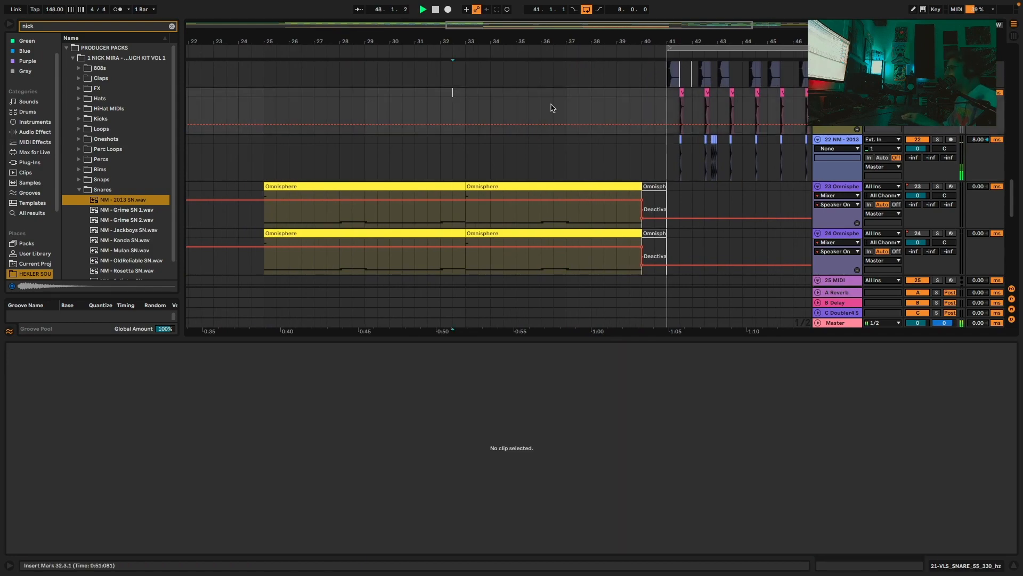
pyautogui.moveTo(684, 338); pyautogui.dragTo(685, 554)
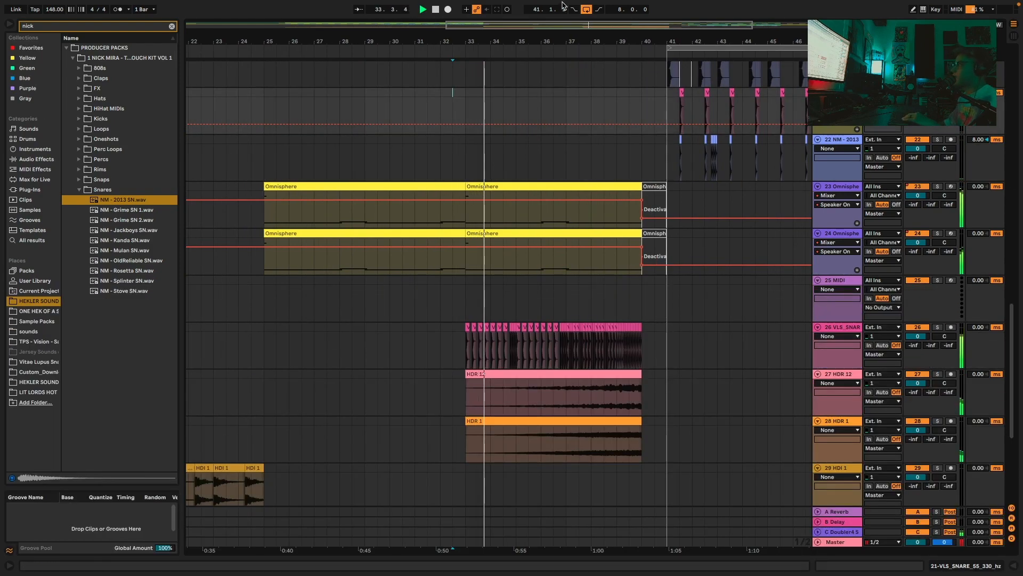
pyautogui.scroll(10, 544, 110)
pyautogui.scroll(3, 551, 102)
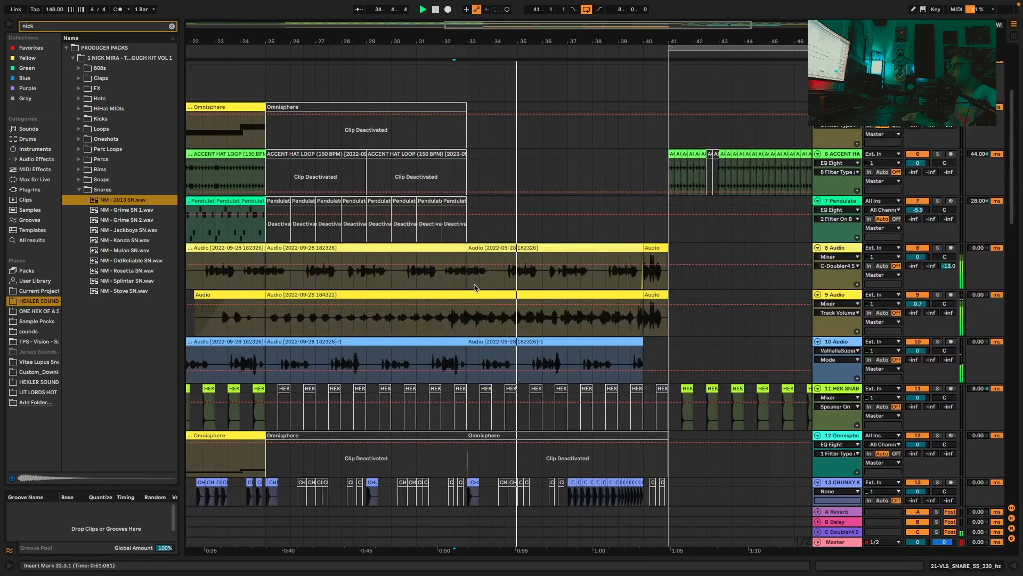
pyautogui.moveTo(494, 356); pyautogui.dragTo(505, 356)
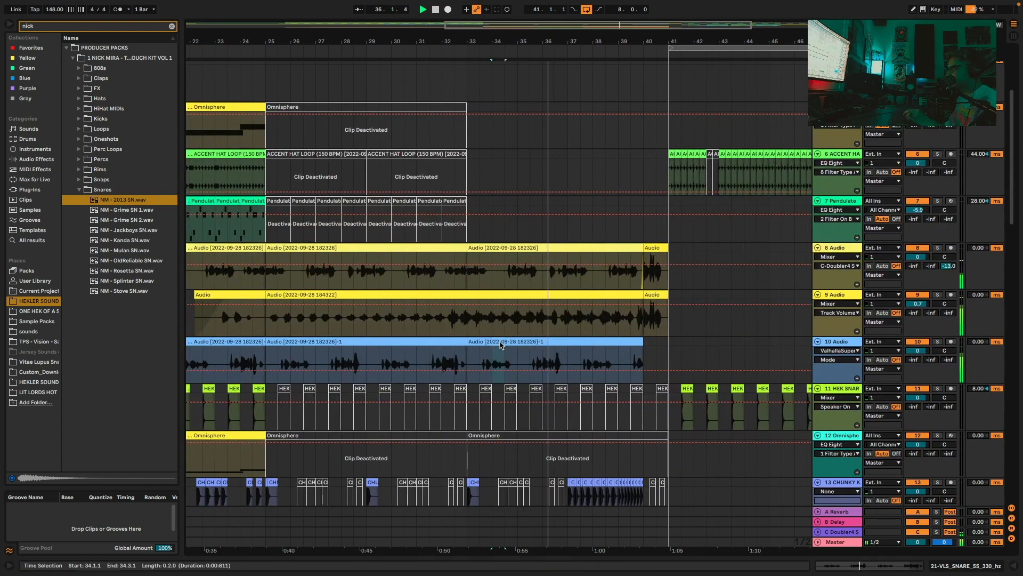
pyautogui.click(670, 360)
pyautogui.hotkey('ctrl', 'v')
# Duplicate the half-bar audio slice on track 10 repeatedly until the copies reach 49.1
pyautogui.hotkey('ctrl', 'd')
pyautogui.hotkey('ctrl', 'd')
pyautogui.hotkey('ctrl', 'd')
pyautogui.hotkey('ctrl', 'd')
pyautogui.hotkey('ctrl', 'd')
pyautogui.hotkey('ctrl', 'd')
pyautogui.hotkey('ctrl', 'd')
pyautogui.hotkey('ctrl', 'd')
pyautogui.hotkey('ctrl', 'd')
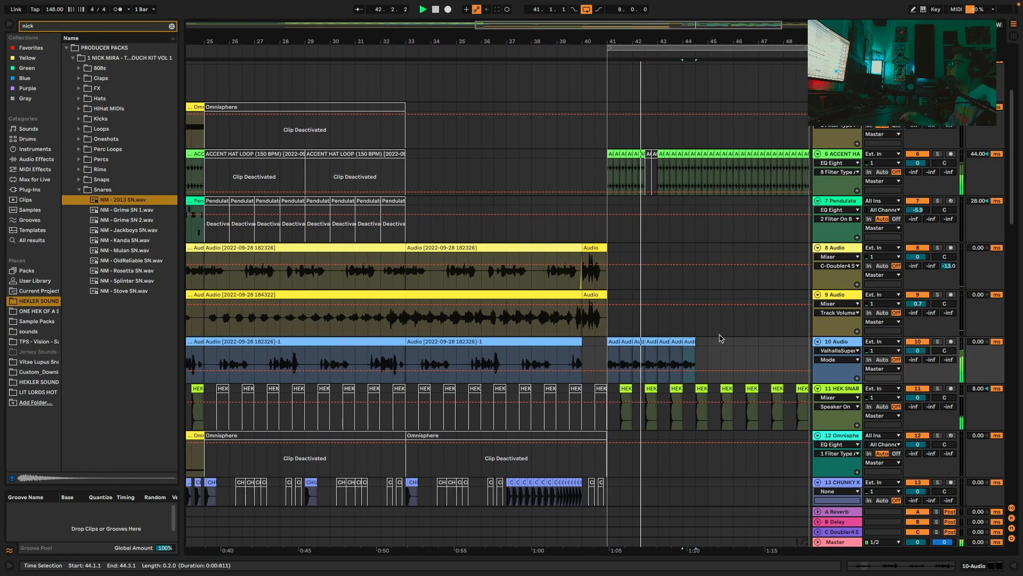
pyautogui.hotkey('ctrl', 'd')
pyautogui.hotkey('ctrl', 'd')
pyautogui.hotkey('ctrl', 'd')
pyautogui.hotkey('ctrl', 'd')
pyautogui.hotkey('ctrl', 'd')
pyautogui.hotkey('ctrl', 'd')
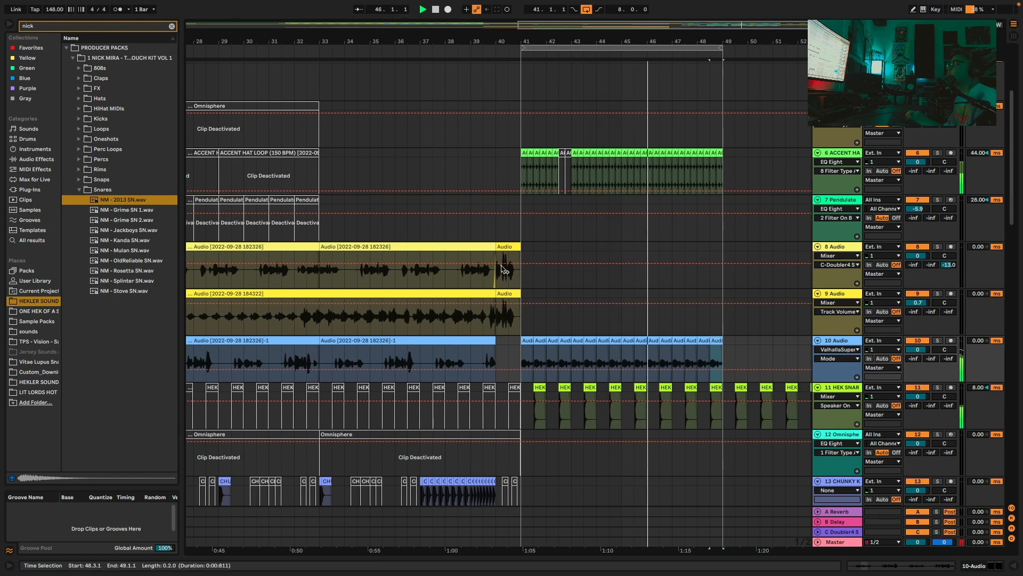
# Stop playback and group the two Vital bass tracks and two resampled audio tracks, 15 to 18
pyautogui.click(375, 230)
pyautogui.press('space')
pyautogui.scroll(-10, 687, 239)
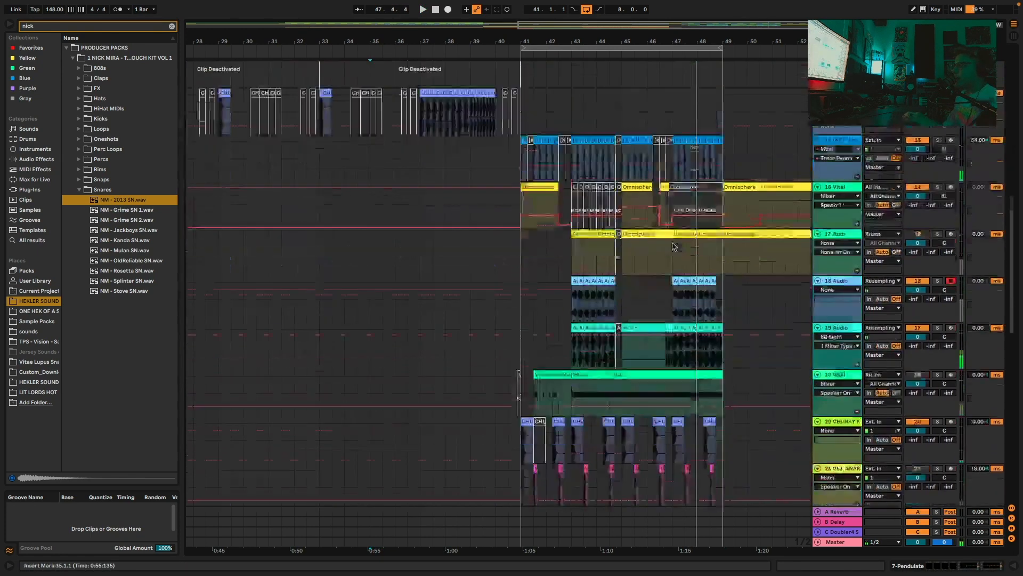
pyautogui.click(838, 150)
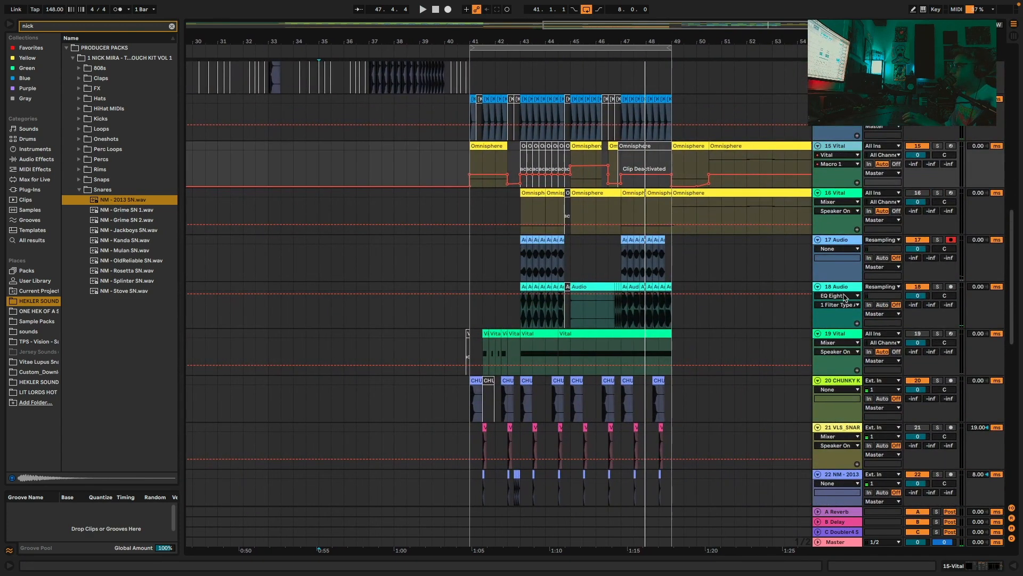
pyautogui.click(839, 296)
pyautogui.rightClick(839, 289)
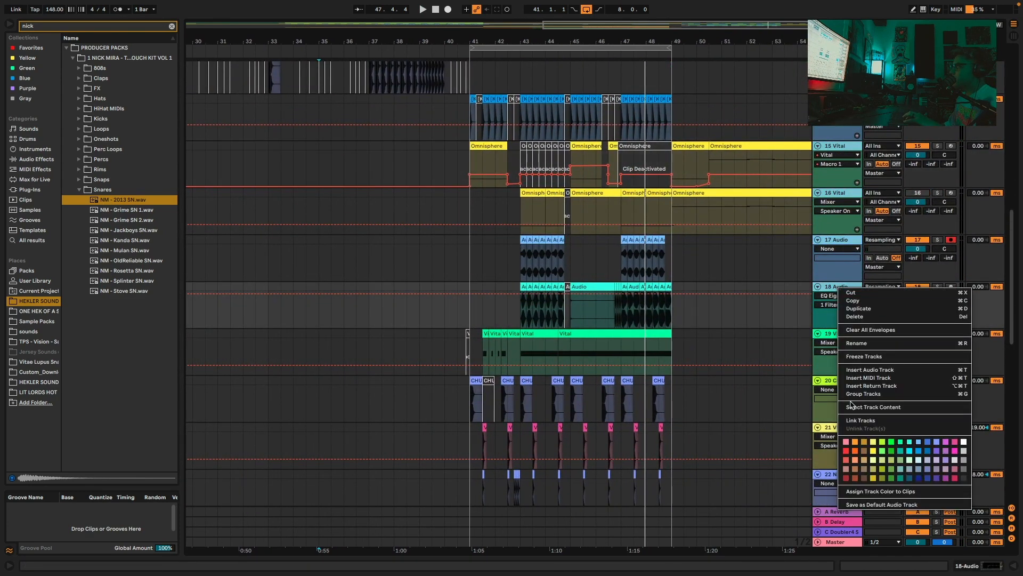
pyautogui.click(856, 394)
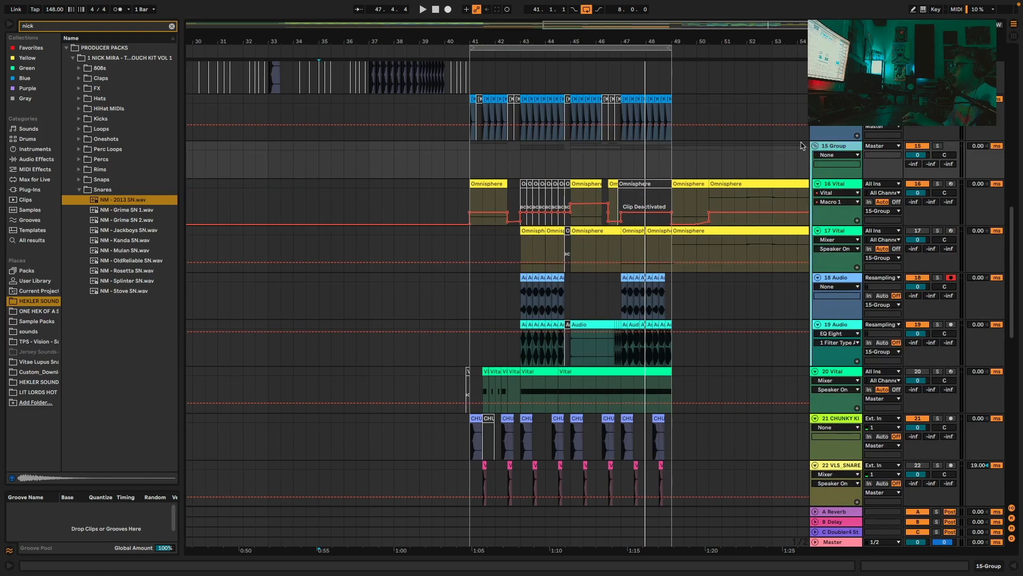
# Find the OTT preset of Multiband Dynamics and add it to the new bass group
pyautogui.write('ott')
pyautogui.click(47, 159)
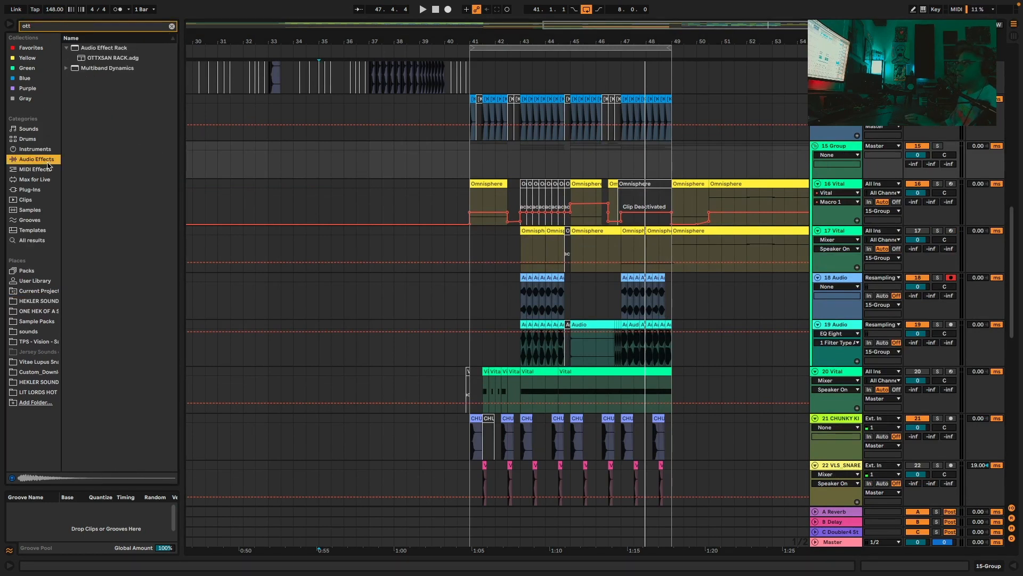
pyautogui.click(69, 69)
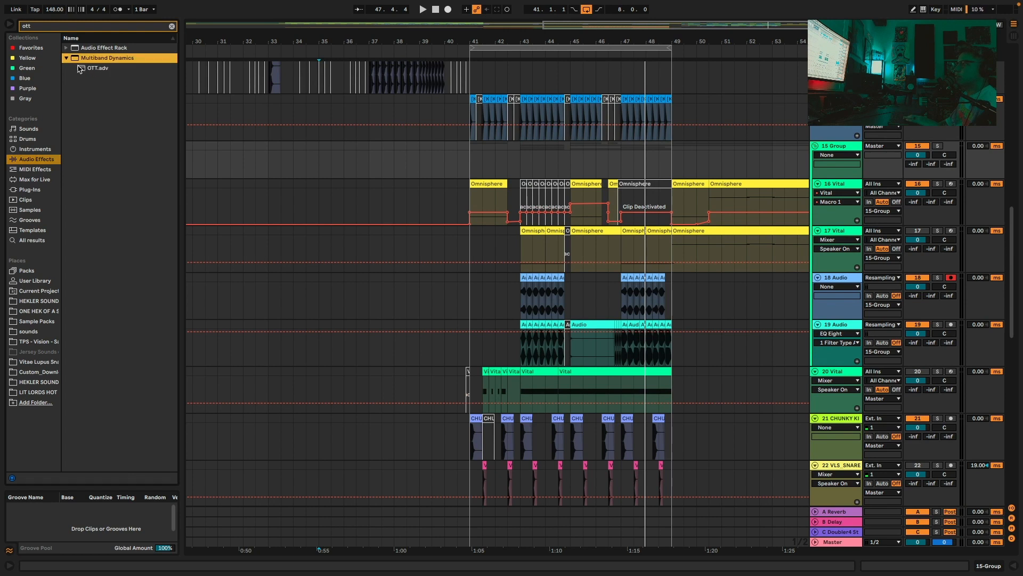
pyautogui.doubleClick(80, 68)
# Solo the bass group and play the drop from the first bass clip at 41.1
pyautogui.press('space')
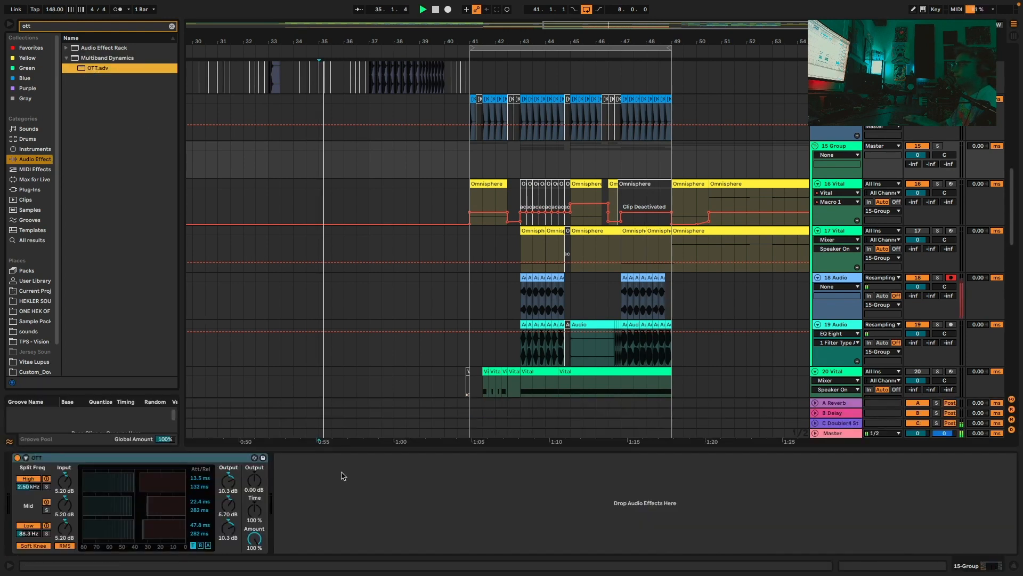
pyautogui.click(485, 180)
pyautogui.click(937, 145)
# Try replacing the sidechain Compressor on track 16 Vital with OTT and play the bass
pyautogui.click(333, 458)
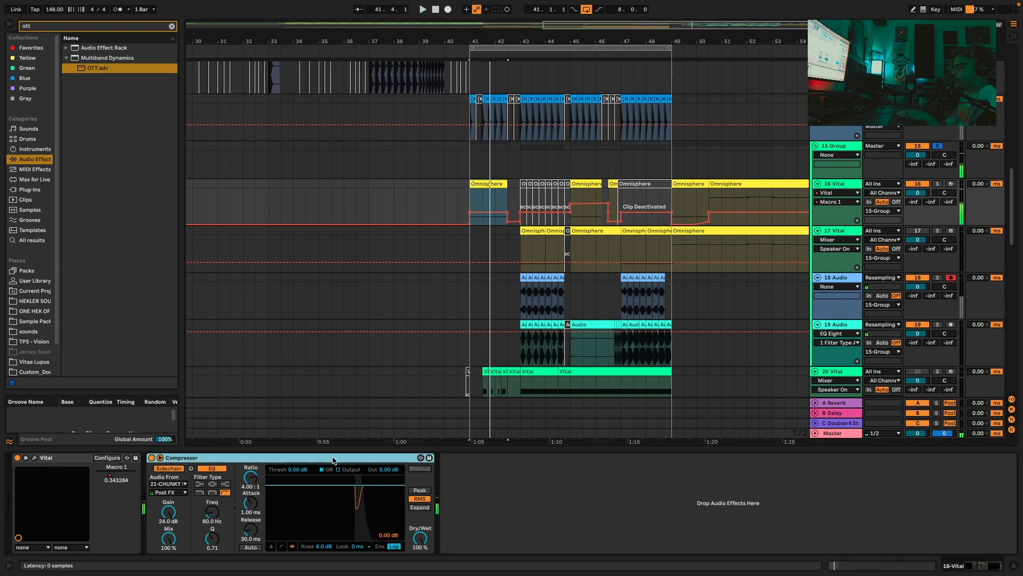
pyautogui.press('Delete')
pyautogui.doubleClick(88, 71)
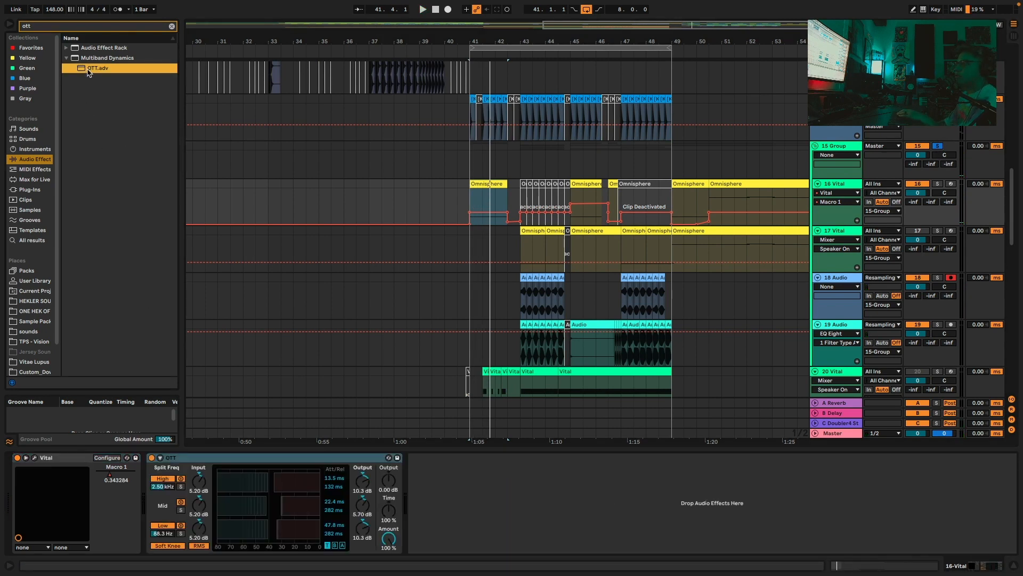
pyautogui.press('space')
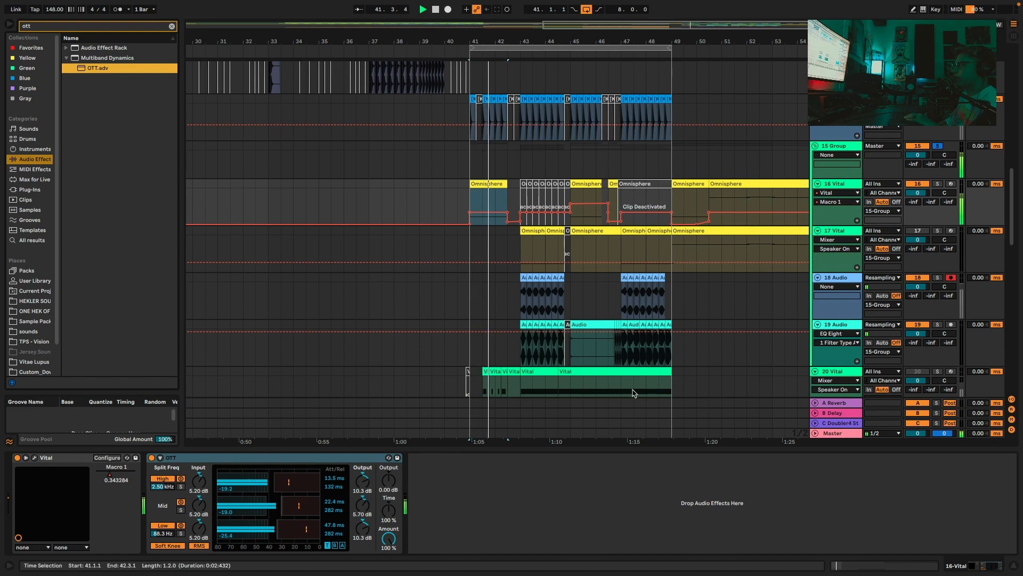
pyautogui.click(841, 150)
pyautogui.press('space')
pyautogui.click(837, 212)
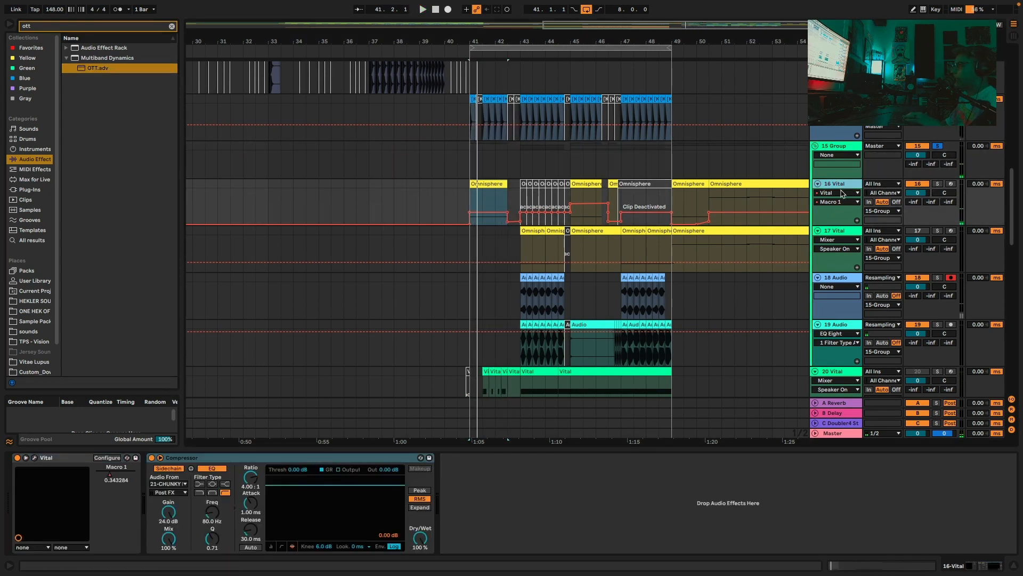
# Set the bass group's OTT to 50% amount, 1000% time and 2.40 dB output while playing the drop
pyautogui.click(840, 151)
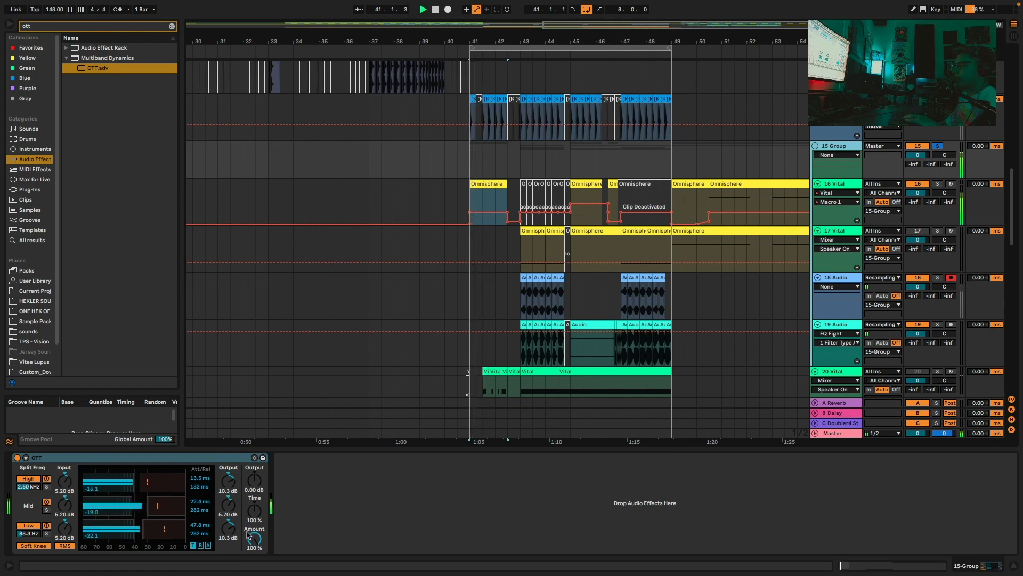
pyautogui.moveTo(255, 541); pyautogui.dragTo(255, 559)
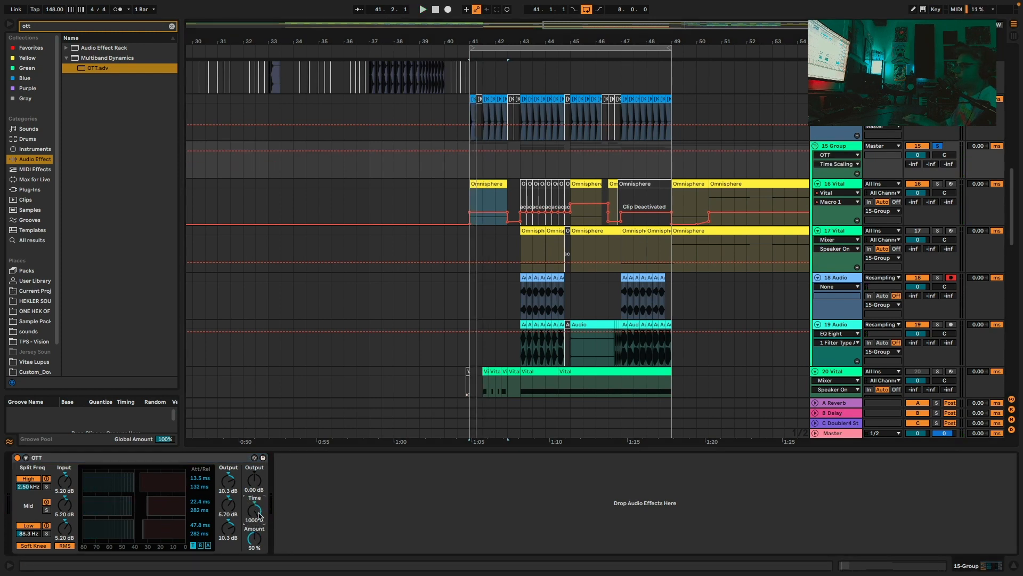
pyautogui.press('space')
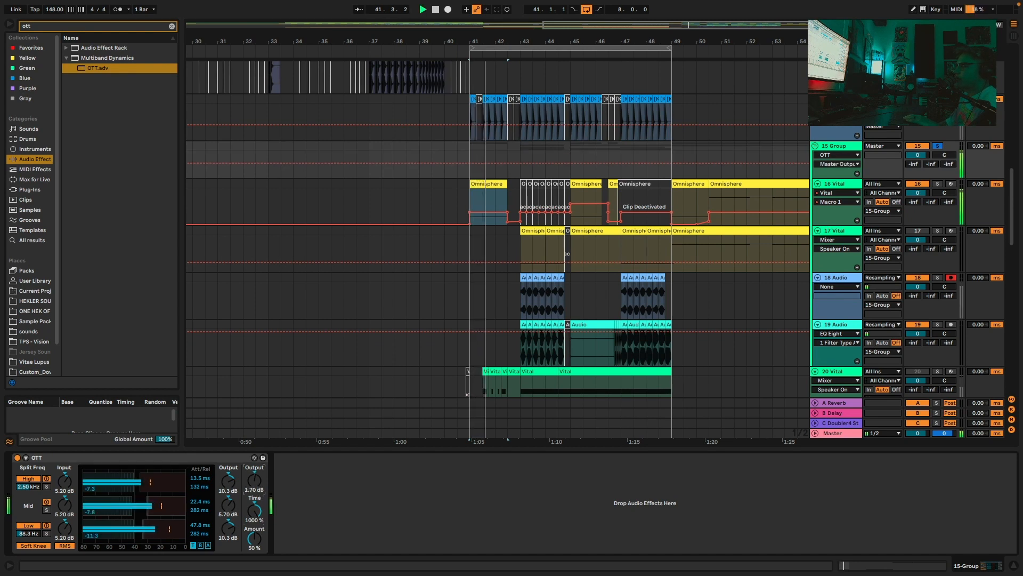
pyautogui.press('space')
pyautogui.press('space')
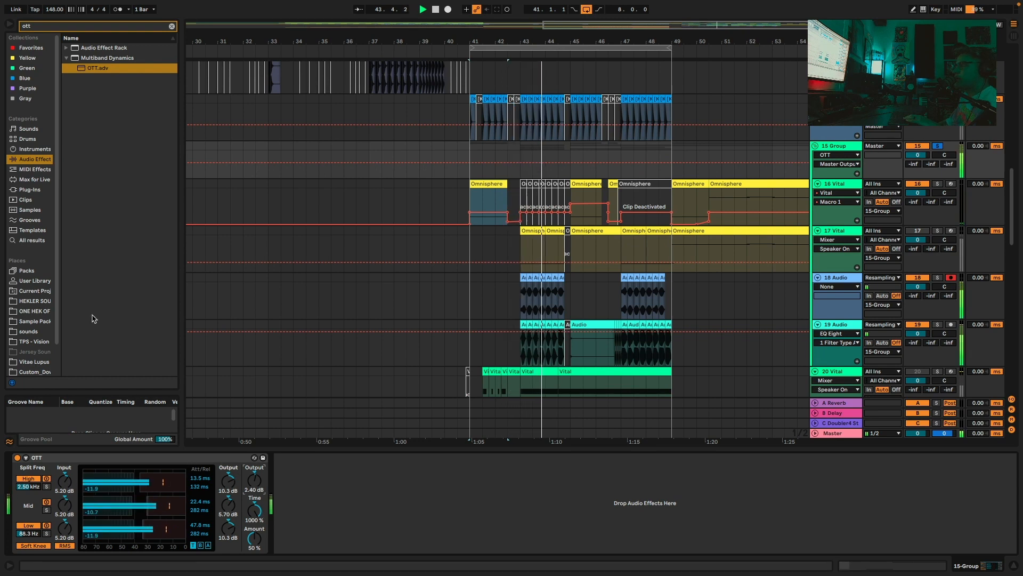
pyautogui.press('space')
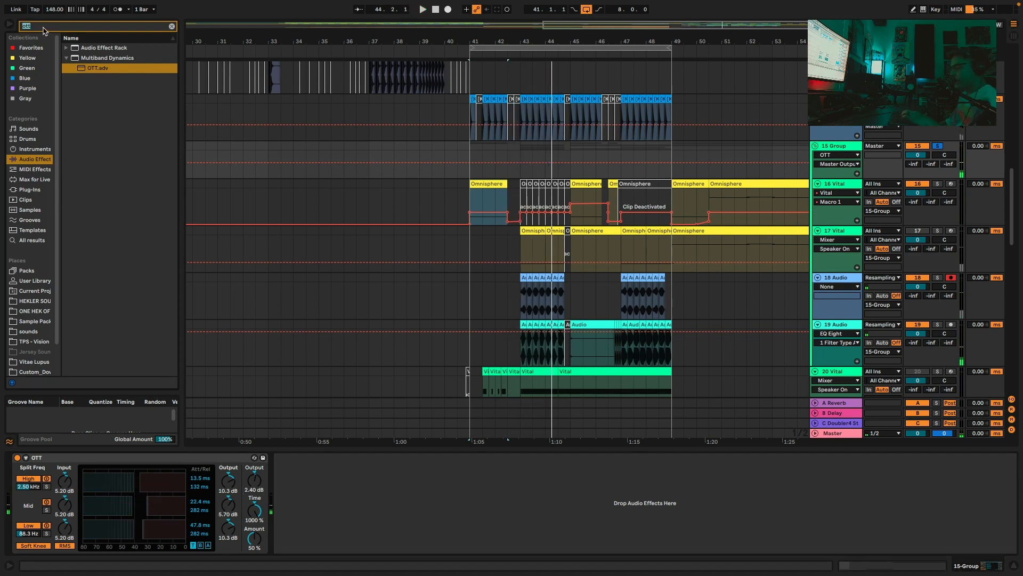
# Add the VST3 plug-in Denise - Bass XL to the bass group and adjust its Frequency during playback
pyautogui.write('bas')
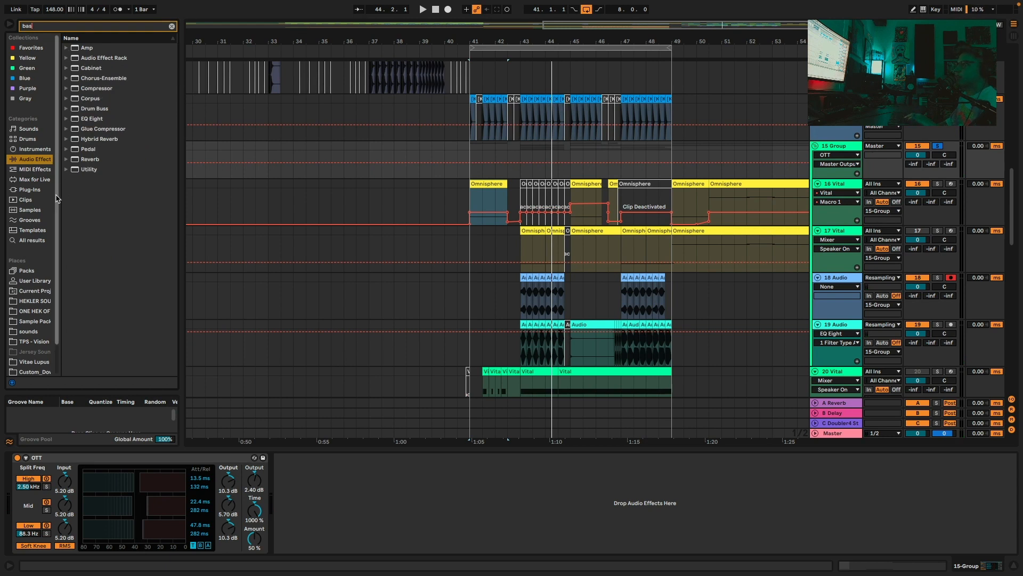
pyautogui.click(37, 189)
pyautogui.click(72, 79)
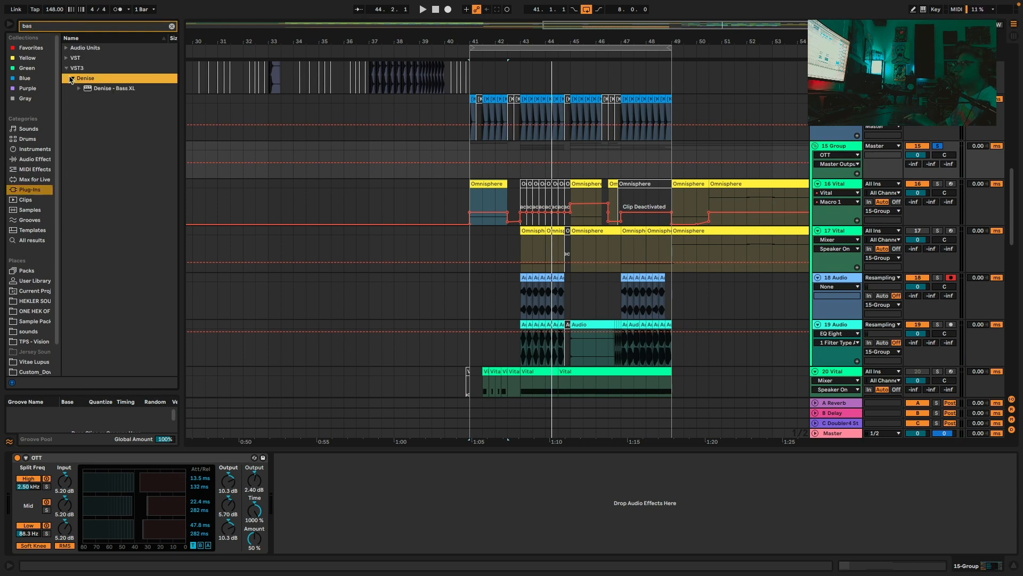
pyautogui.doubleClick(101, 88)
pyautogui.press('space')
pyautogui.moveTo(281, 213); pyautogui.dragTo(281, 229)
pyautogui.press('space')
# Add EQ Eight after the Compressor on track 16 Vital and play the bass from 41.1
pyautogui.click(849, 184)
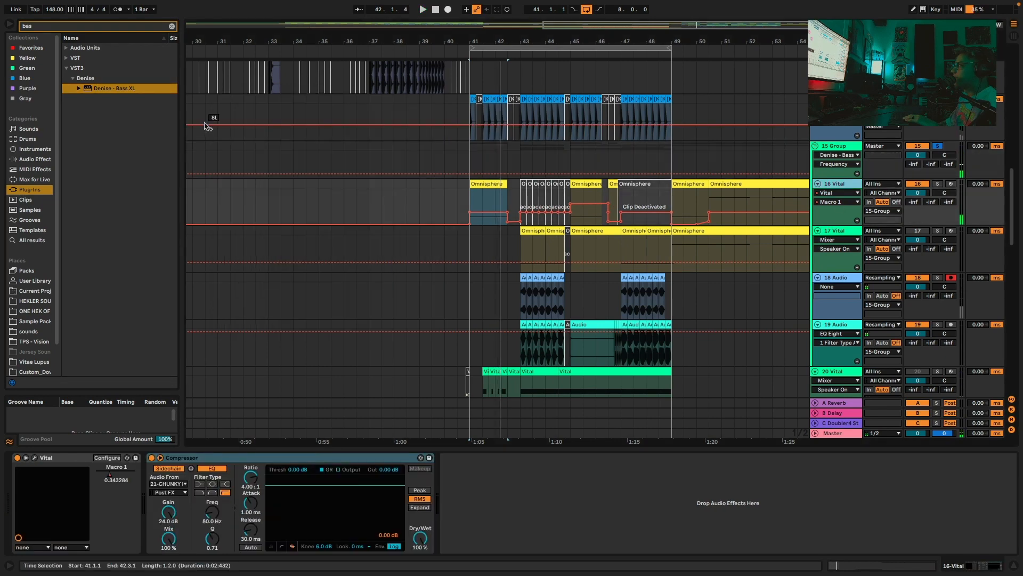
pyautogui.write('eq')
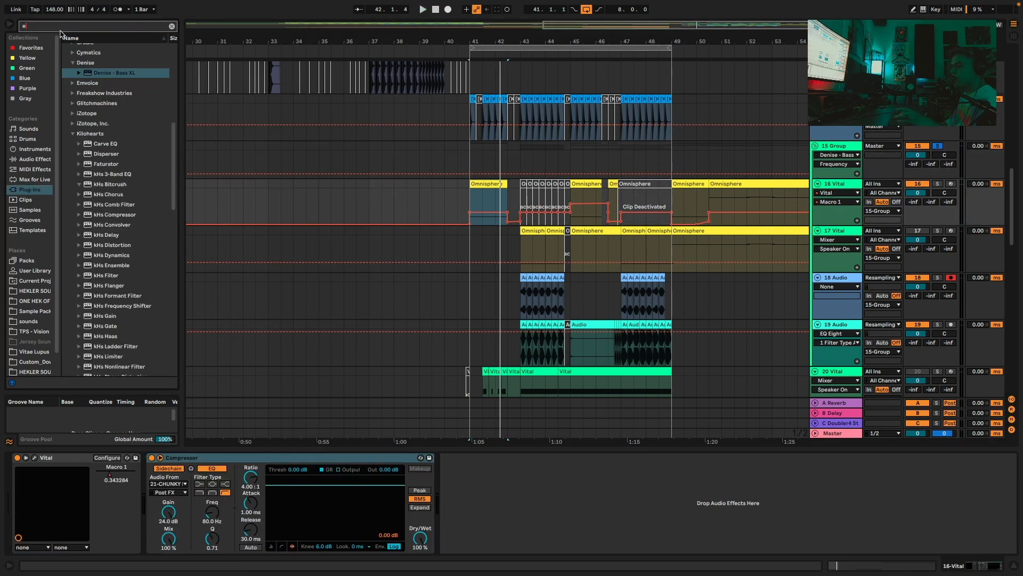
pyautogui.click(44, 158)
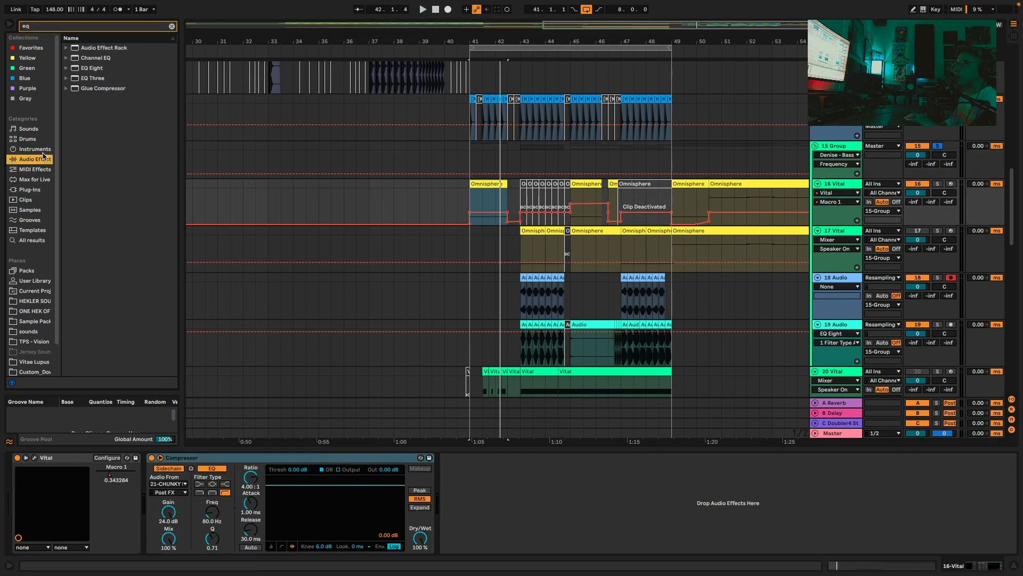
pyautogui.doubleClick(92, 68)
pyautogui.press('space')
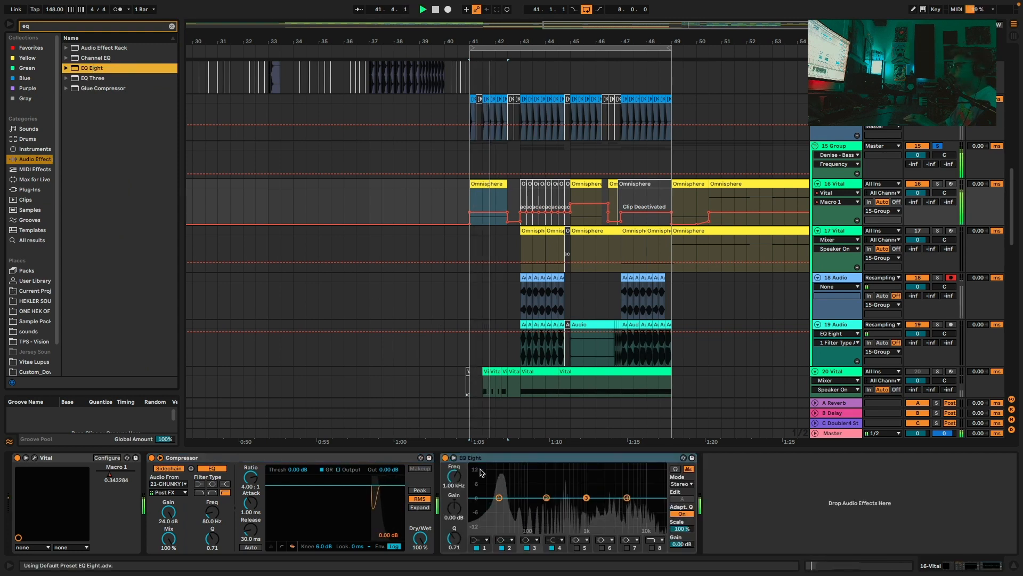
# Check the bass in track 16's expanded EQ Eight spectrum, and set the bass group's Bass XL to 22% mix, 34 Hz frequency and 59% tone
pyautogui.click(454, 457)
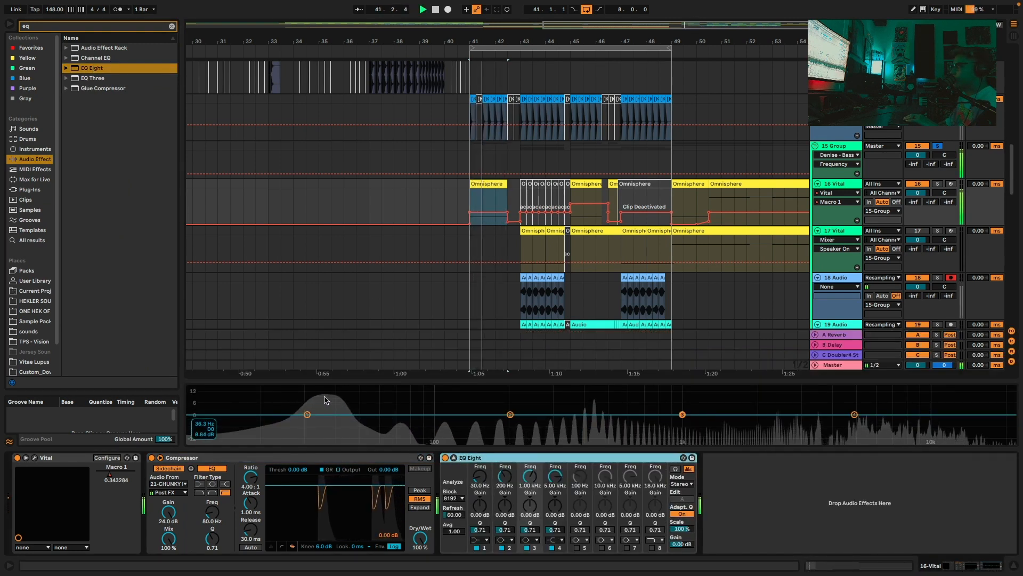
pyautogui.press('space')
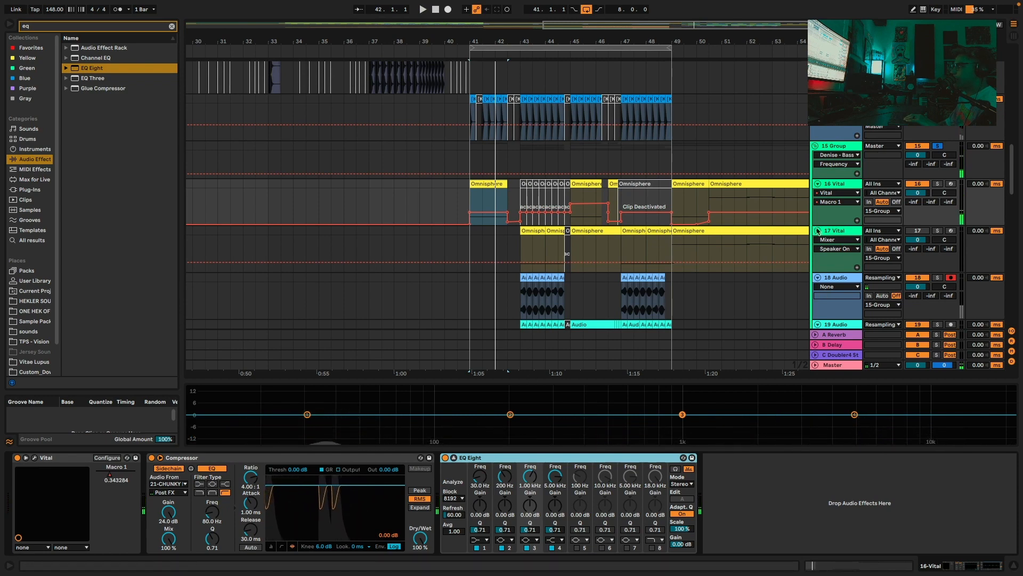
pyautogui.click(774, 153)
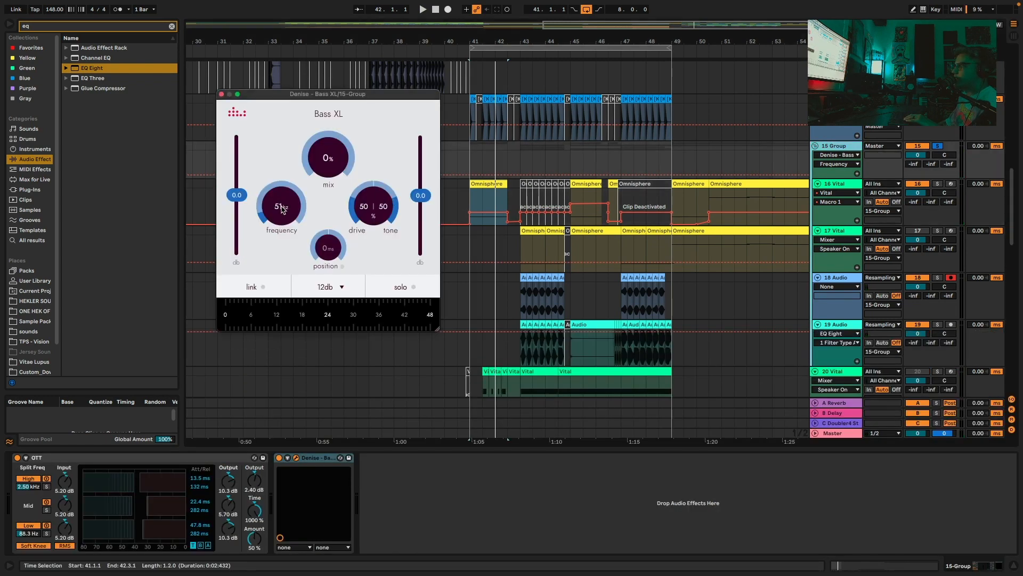
pyautogui.press('space')
pyautogui.moveTo(329, 170); pyautogui.dragTo(334, 140)
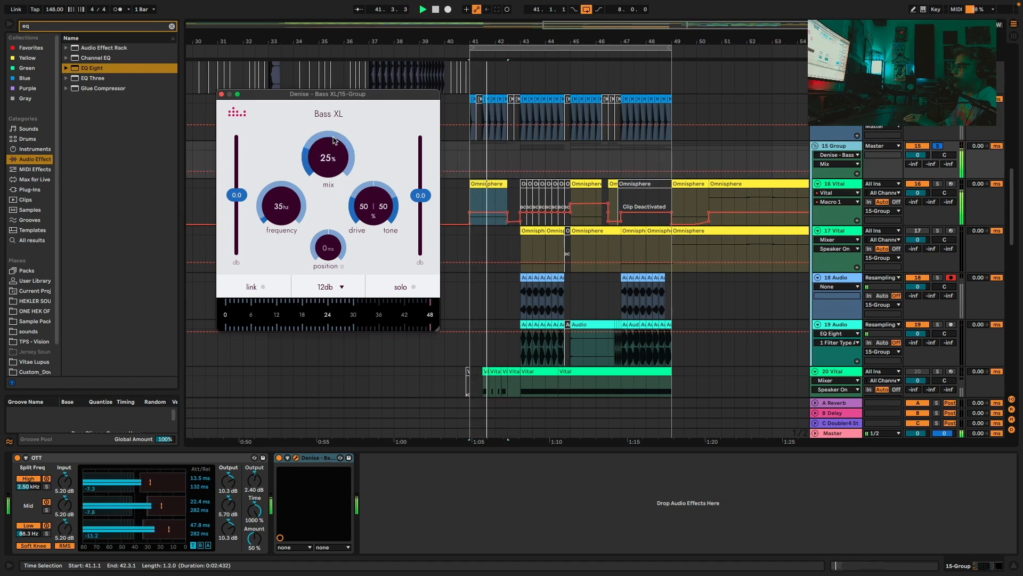
pyautogui.moveTo(288, 191); pyautogui.dragTo(289, 189)
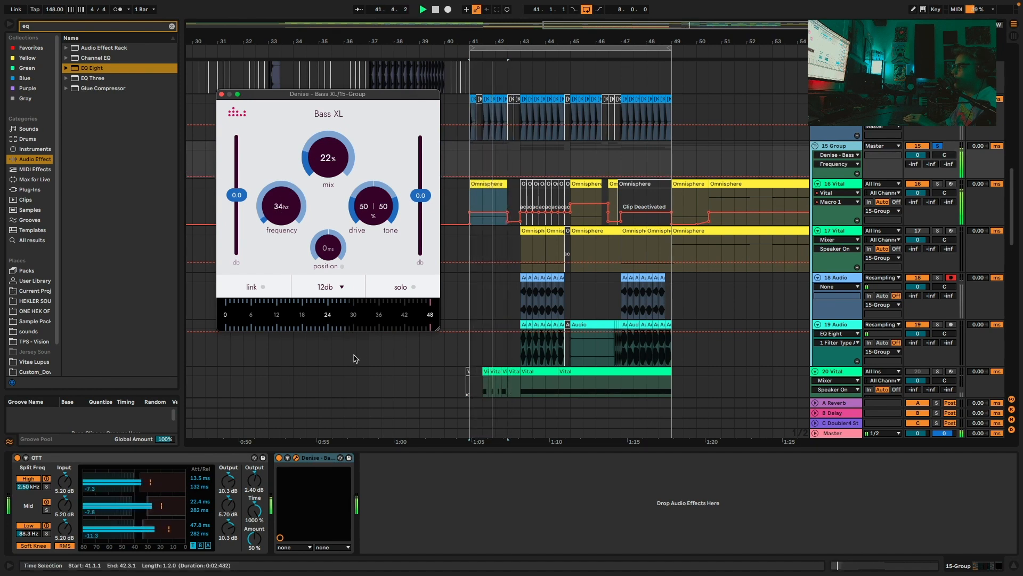
pyautogui.moveTo(399, 214); pyautogui.dragTo(402, 203)
# Bypass and re-enable OTT and Bass XL on the bass group to compare the sound from bar 43
pyautogui.click(533, 242)
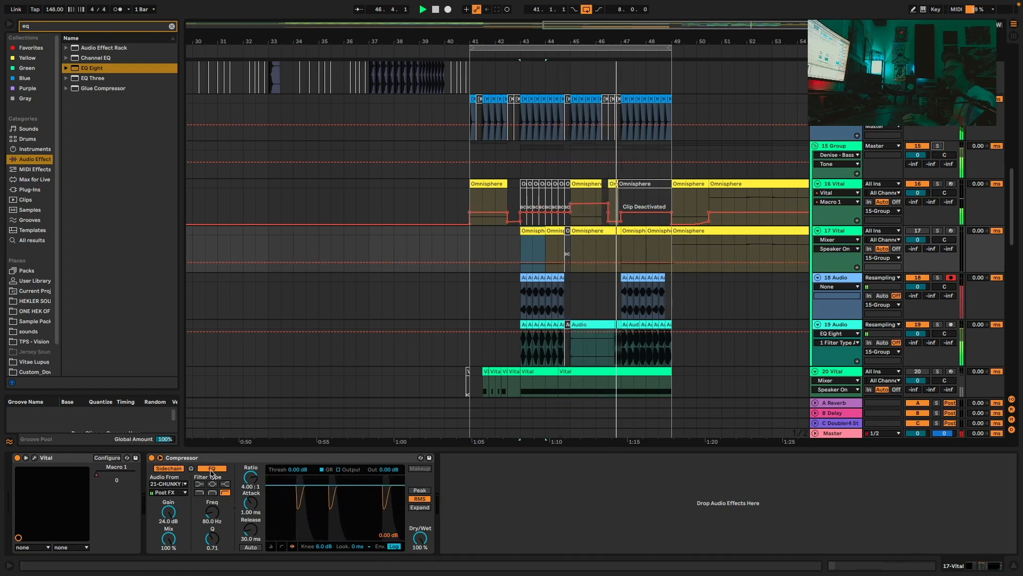
pyautogui.click(847, 145)
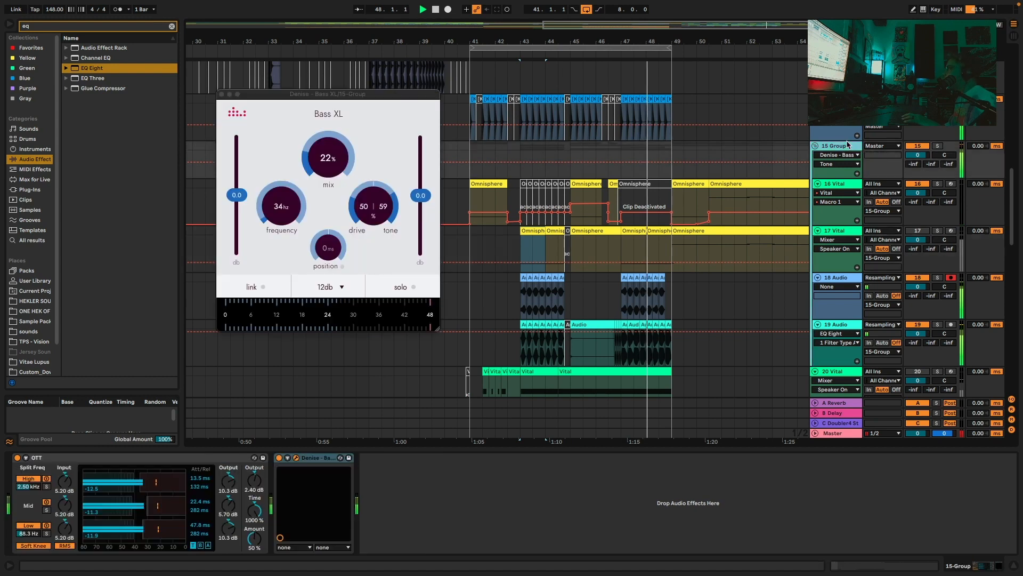
pyautogui.press('space')
pyautogui.click(17, 457)
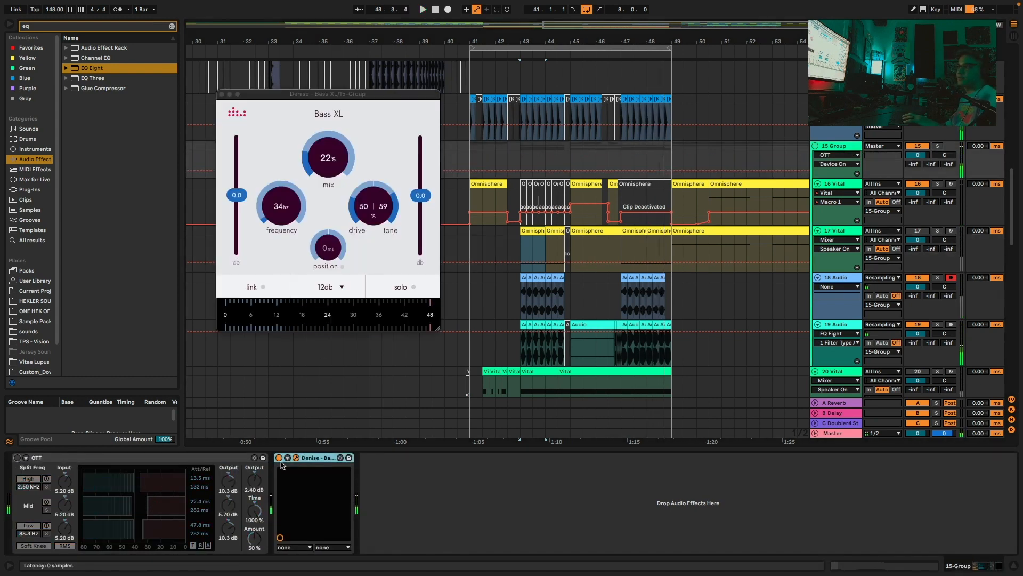
pyautogui.click(278, 457)
pyautogui.press('space')
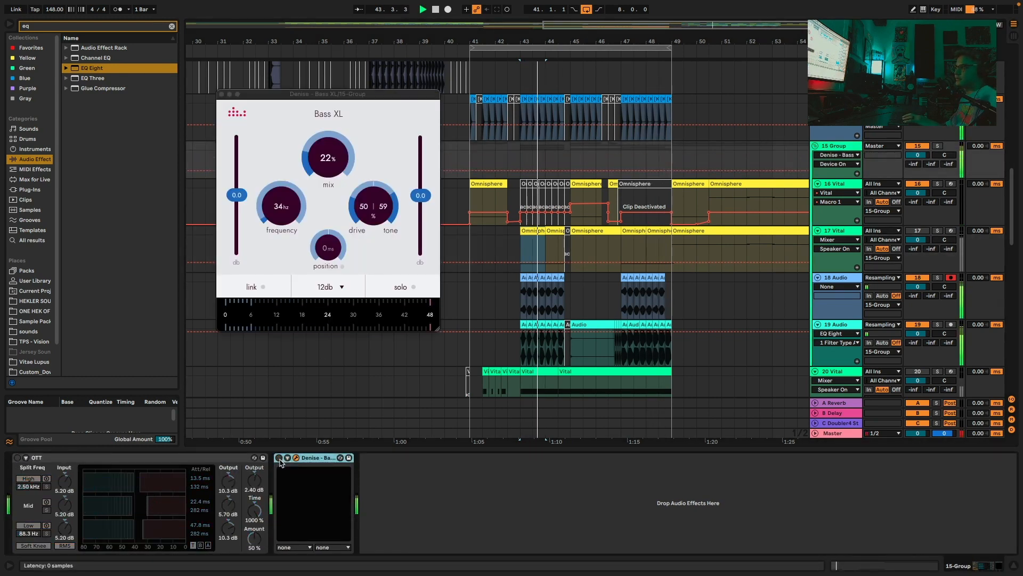
pyautogui.click(17, 458)
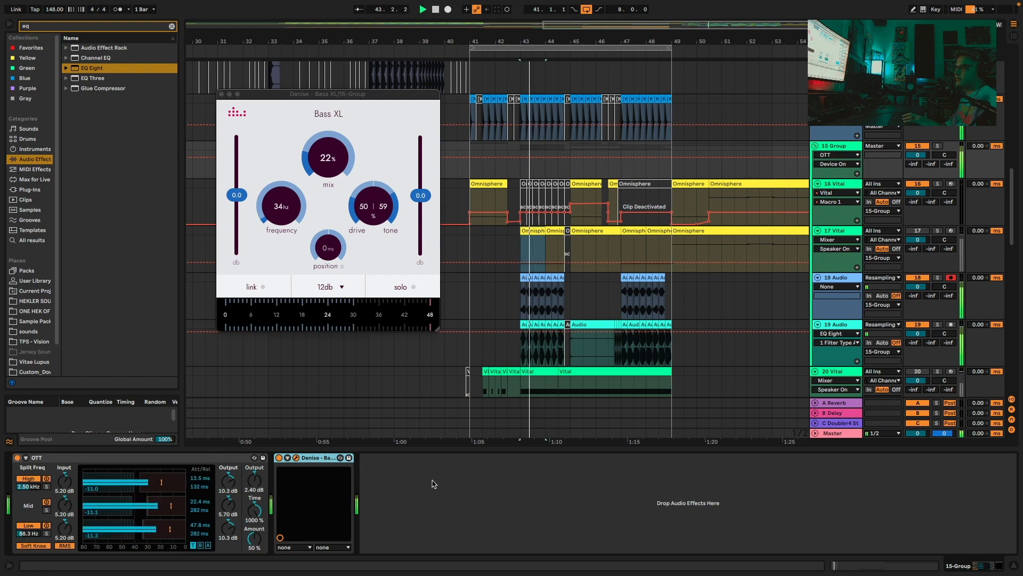
# Set the bass group OTT's mid band output to 6.40 dB, replay from bar 43 and close the Bass XL window
pyautogui.moveTo(228, 503); pyautogui.dragTo(228, 500)
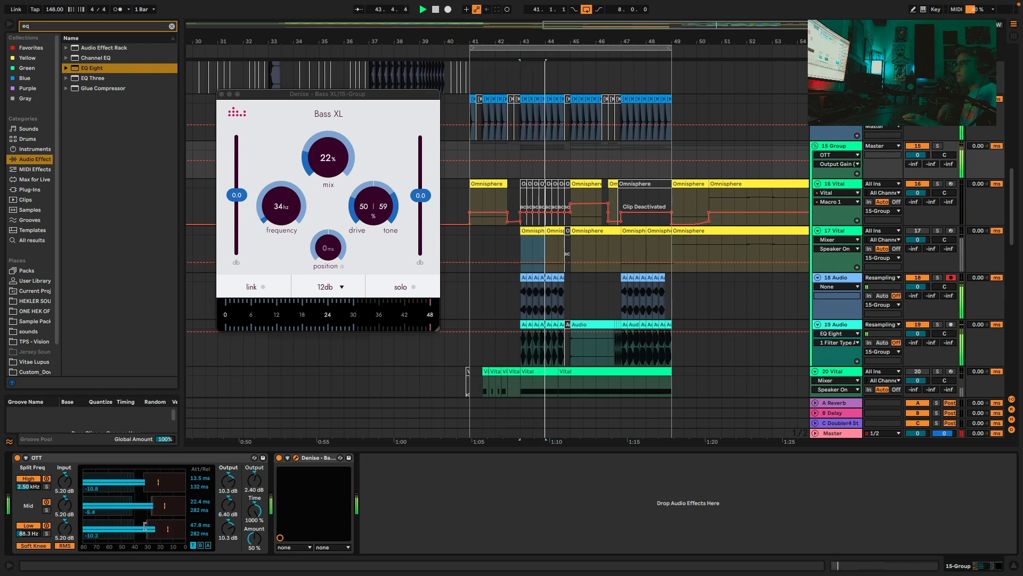
pyautogui.press('space')
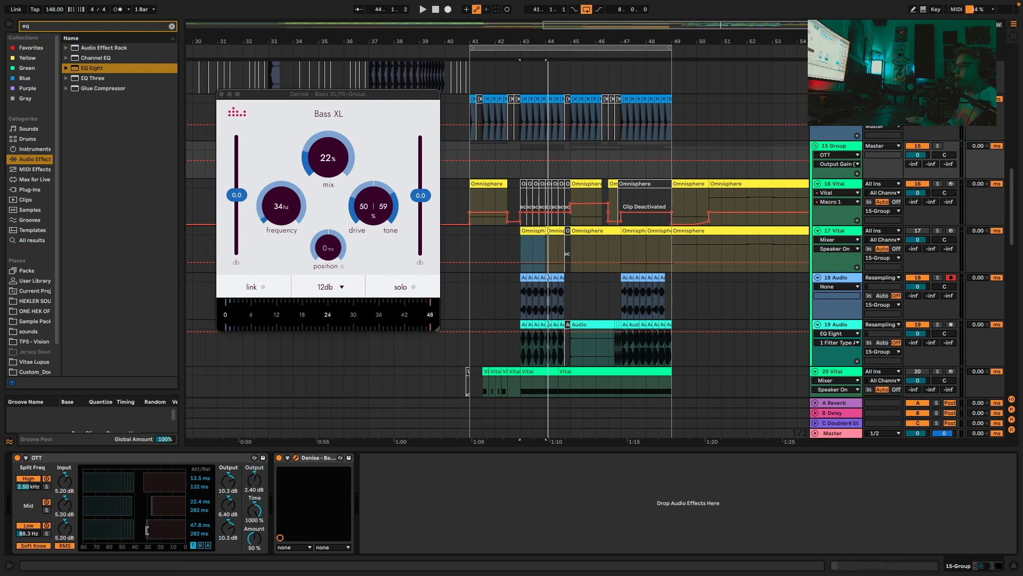
pyautogui.press('space')
pyautogui.press('space')
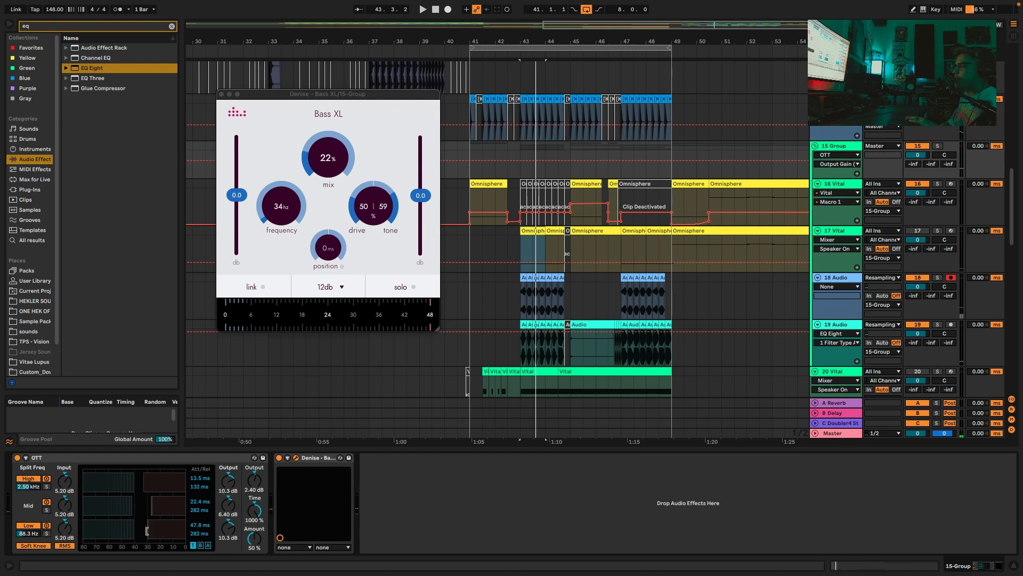
pyautogui.press('space')
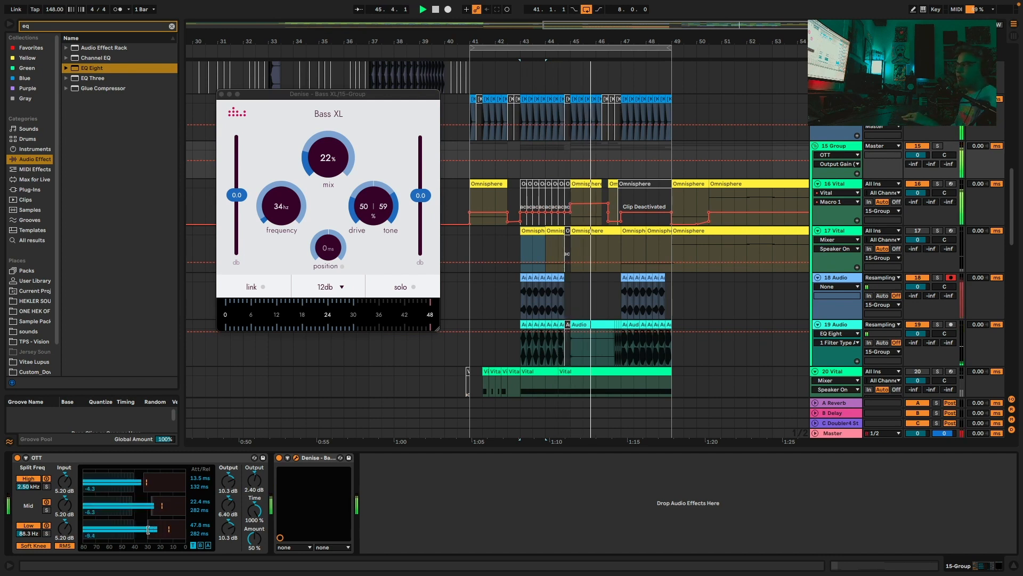
pyautogui.click(221, 94)
# Play the build-up from 31.1.1 to compare its level with the drop
pyautogui.scroll(-3, 613, 48)
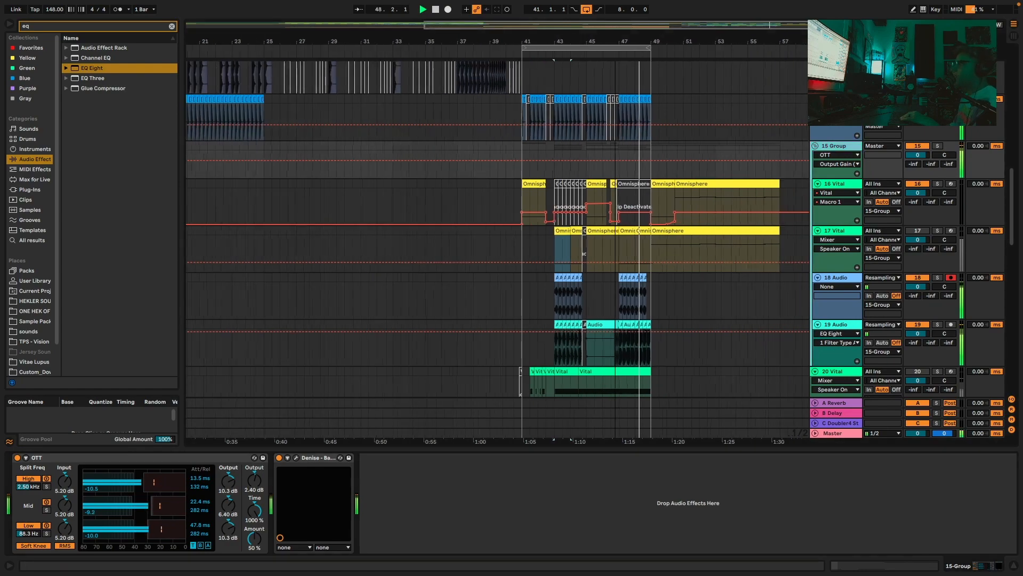
pyautogui.click(400, 116)
pyautogui.press('space')
pyautogui.press('space')
pyautogui.scroll(10, 483, 129)
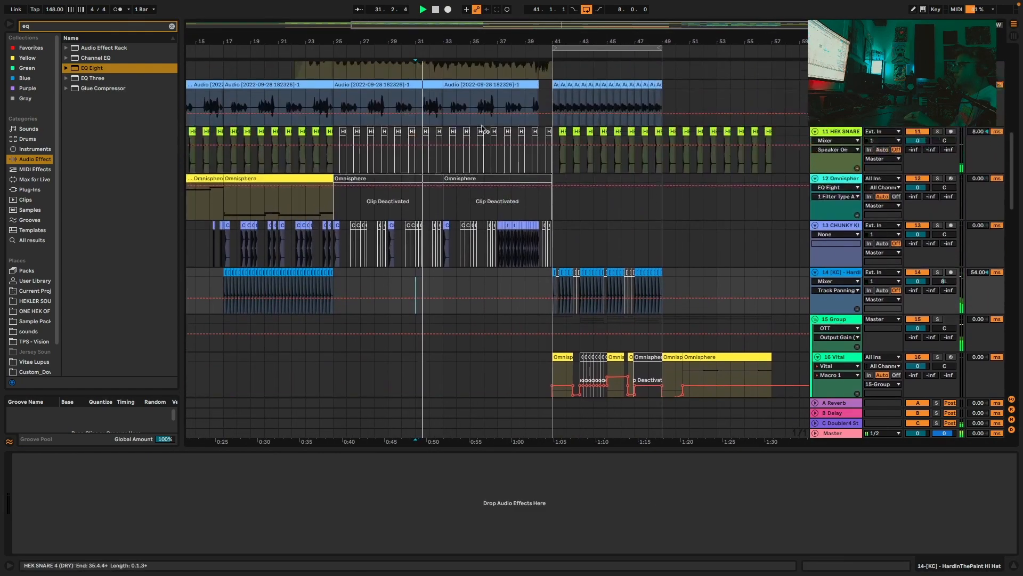
# Show the Master's Track Volume automation and lower it to -1.0 dB before bar 41, keeping the drop at 0 dB
pyautogui.scroll(-20, 787, 346)
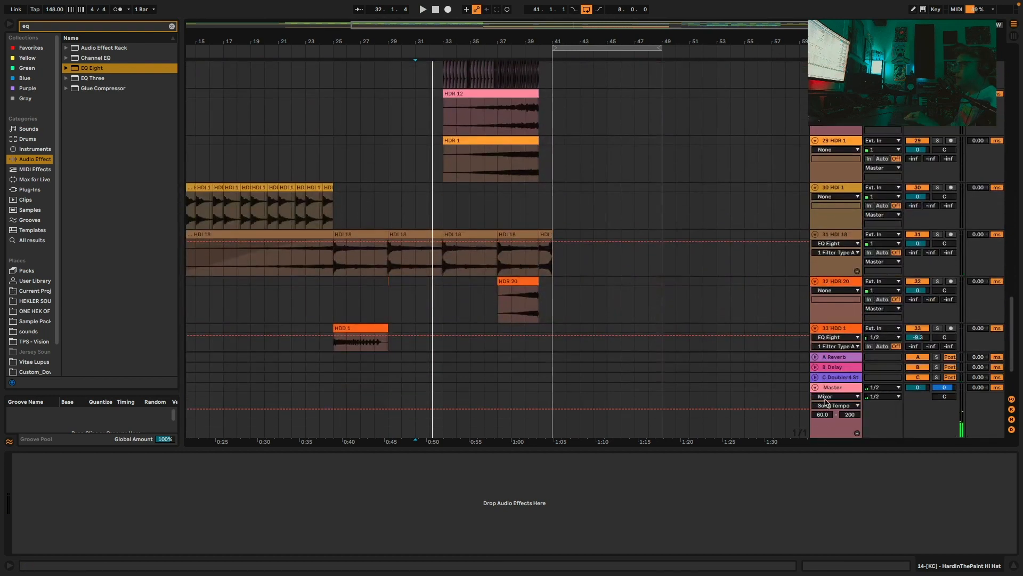
pyautogui.click(827, 407)
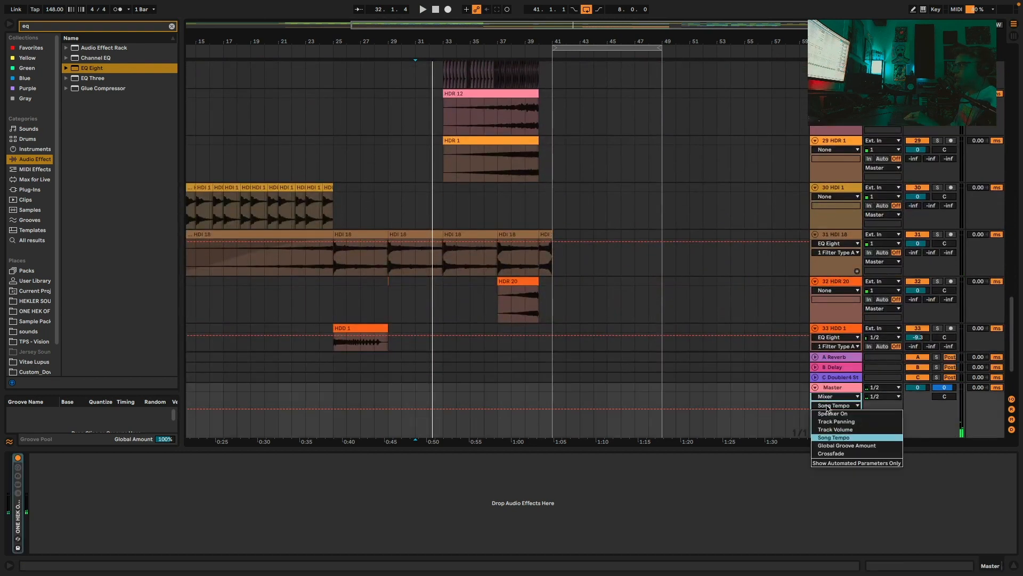
pyautogui.click(848, 430)
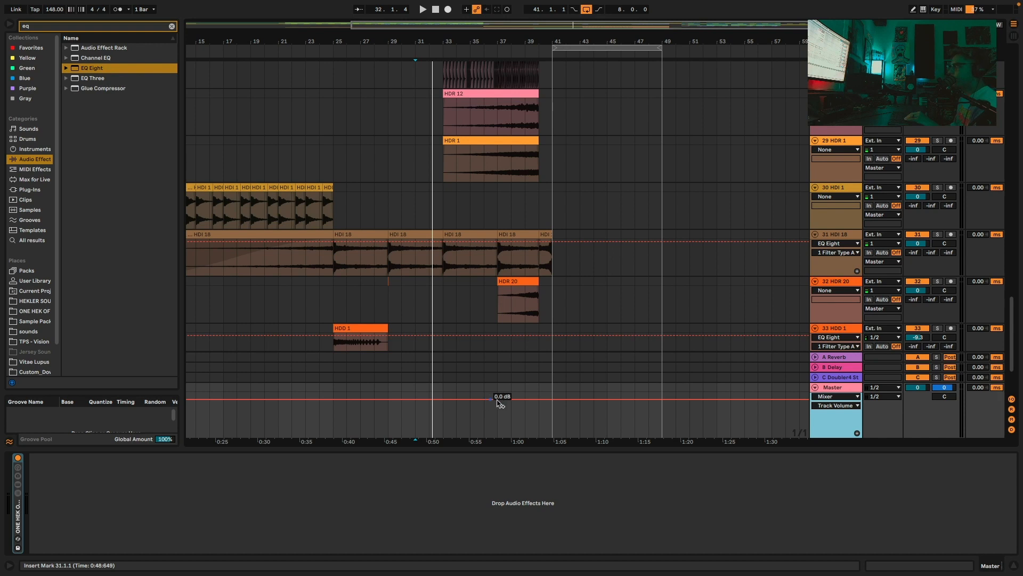
pyautogui.click(552, 398)
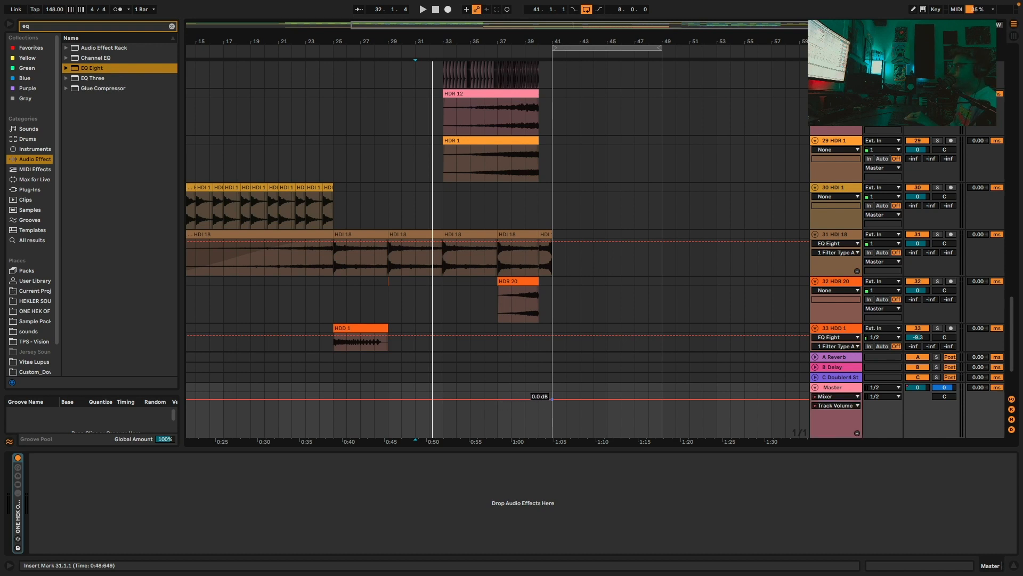
# Play the transition from 28.1.1 into the drop while reviewing the tracks in an enlarged arrangement
pyautogui.press('space')
pyautogui.scroll(10, 606, 325)
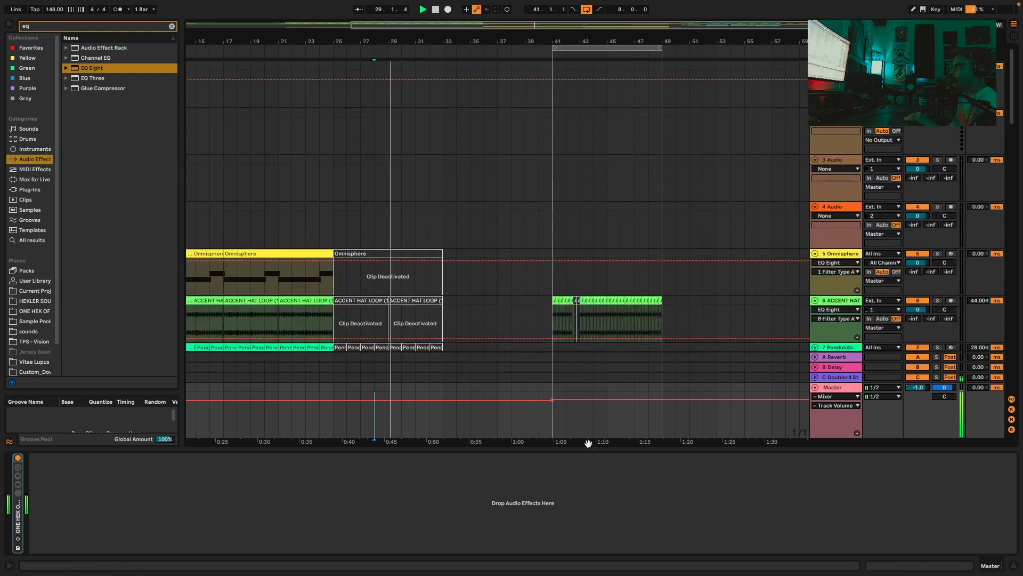
pyautogui.moveTo(590, 448); pyautogui.dragTo(589, 548)
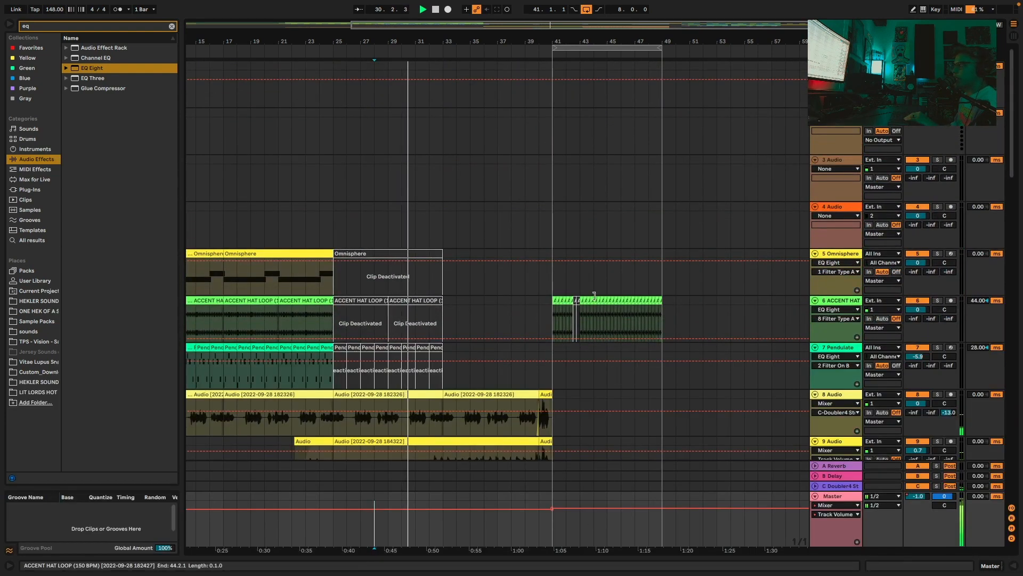
pyautogui.scroll(-3, 594, 295)
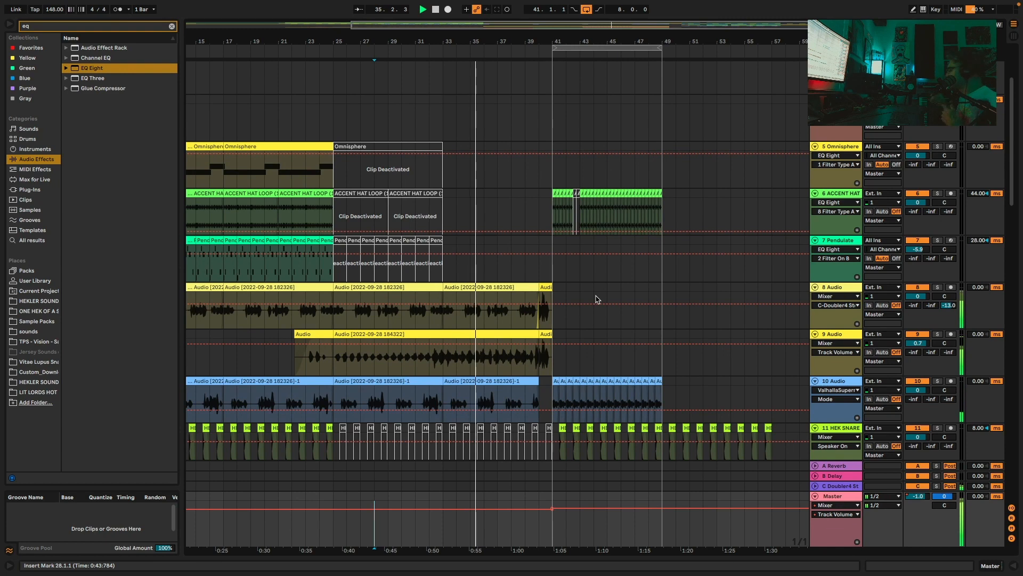
pyautogui.scroll(-10, 596, 296)
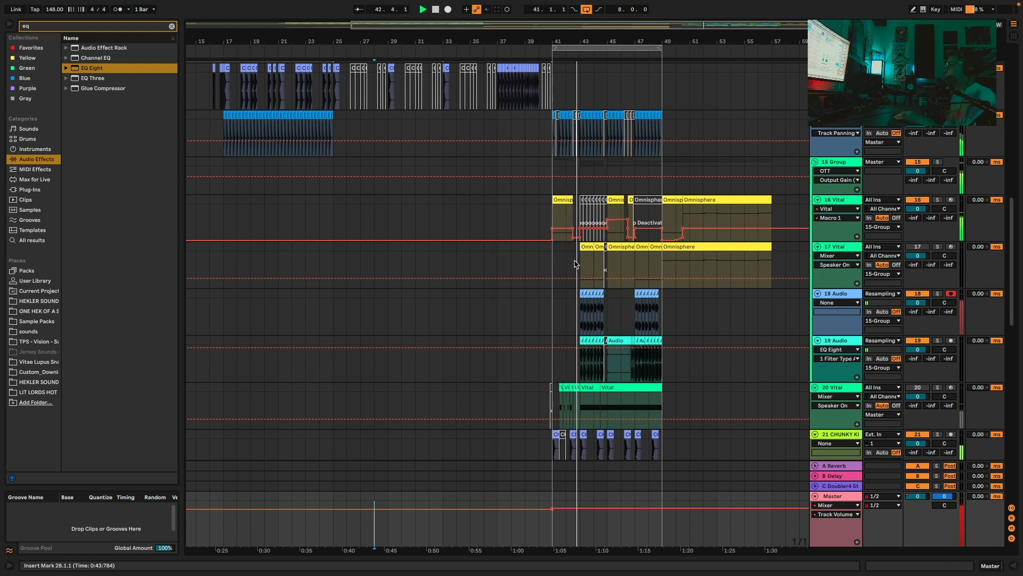
# Play the section from 43.1.1 to hear the resampled basses on tracks 18 and 19
pyautogui.moveTo(588, 42); pyautogui.dragTo(576, 41)
pyautogui.press('space')
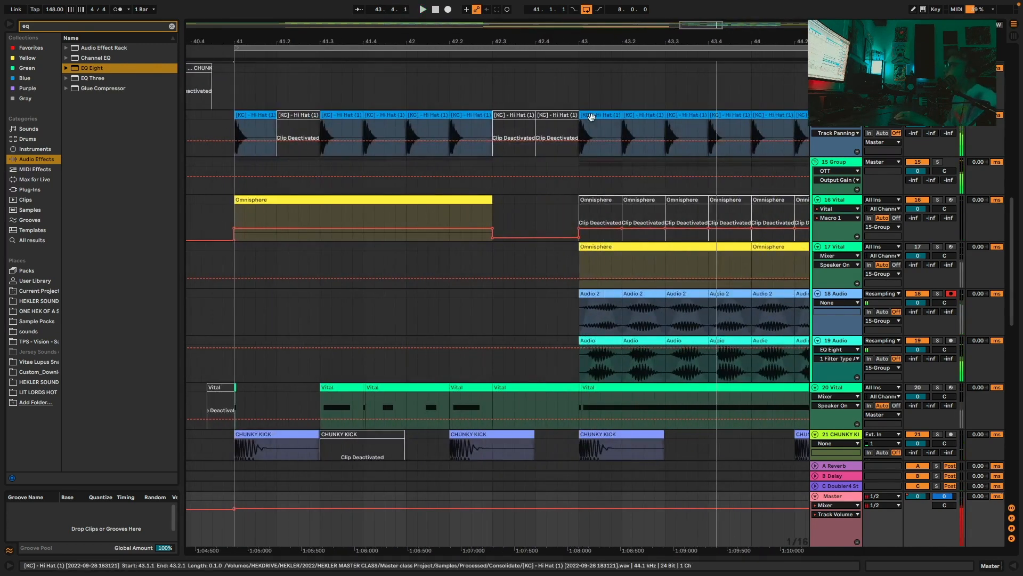
pyautogui.click(590, 115)
pyautogui.press('space')
pyautogui.press('space')
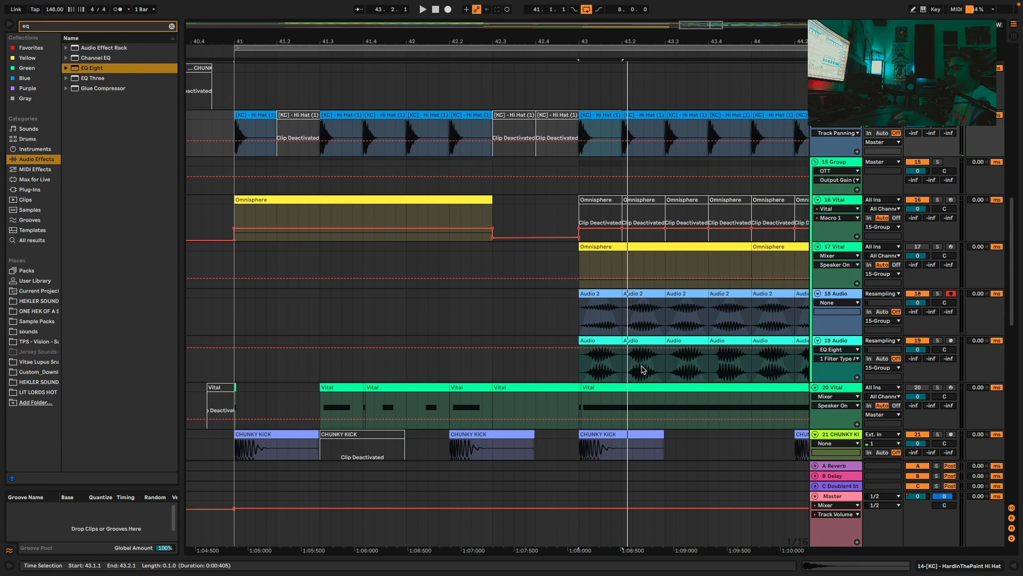
# Hide the automation, trim track 19's clip at 43.2 to a third of a beat and duplicate it twice up to 43.3
pyautogui.moveTo(665, 344); pyautogui.dragTo(641, 346)
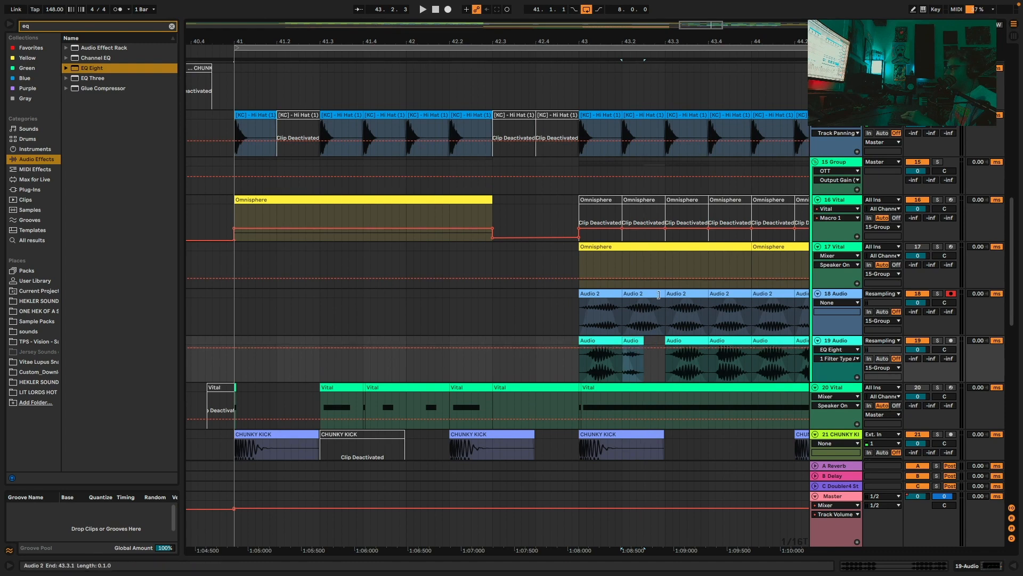
pyautogui.moveTo(681, 44); pyautogui.dragTo(692, 80)
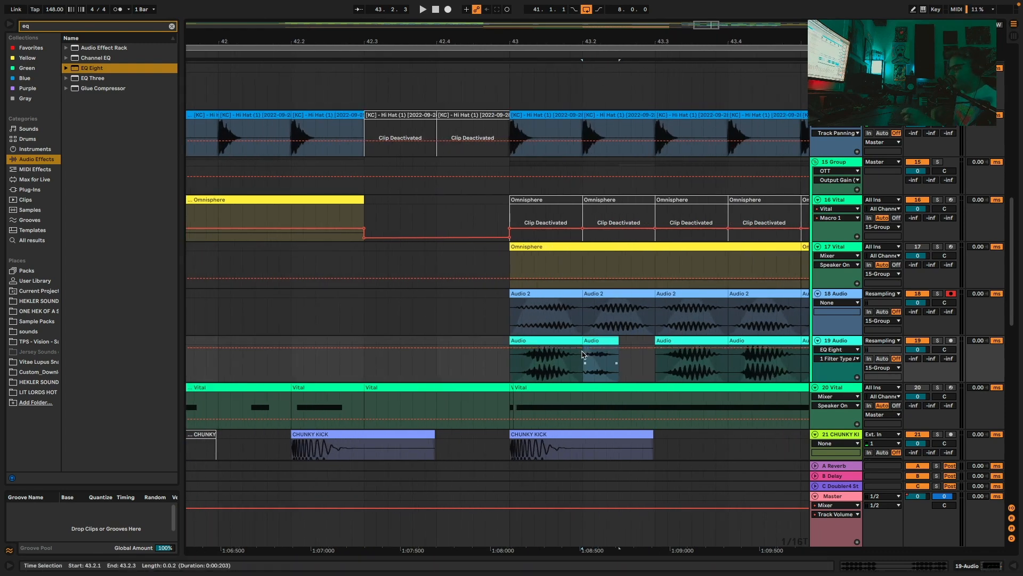
pyautogui.press('a')
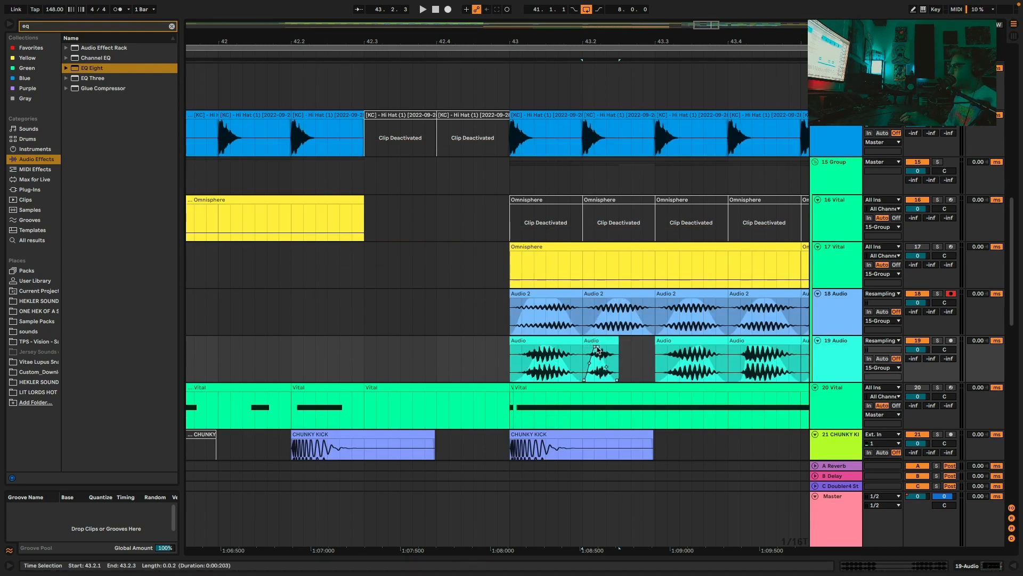
pyautogui.moveTo(616, 340); pyautogui.dragTo(606, 341)
pyautogui.click(594, 342)
pyautogui.hotkey('ctrl', 'd')
pyautogui.hotkey('ctrl', 'd')
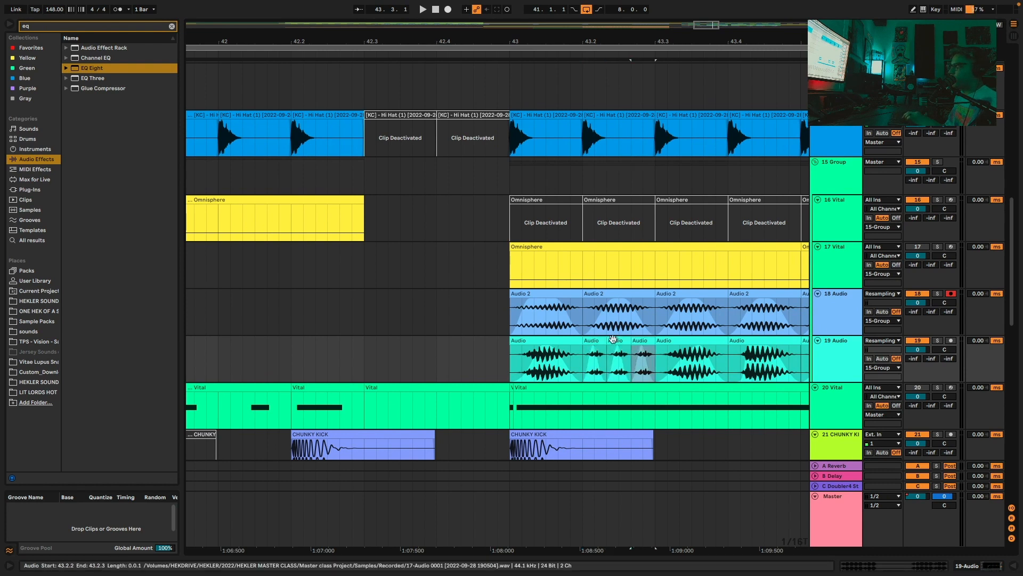
# Trim track 18's Audio 2 clip at 43.2 to a third of a beat and repeat it as three clips up to 43.3
pyautogui.moveTo(654, 301); pyautogui.dragTo(606, 302)
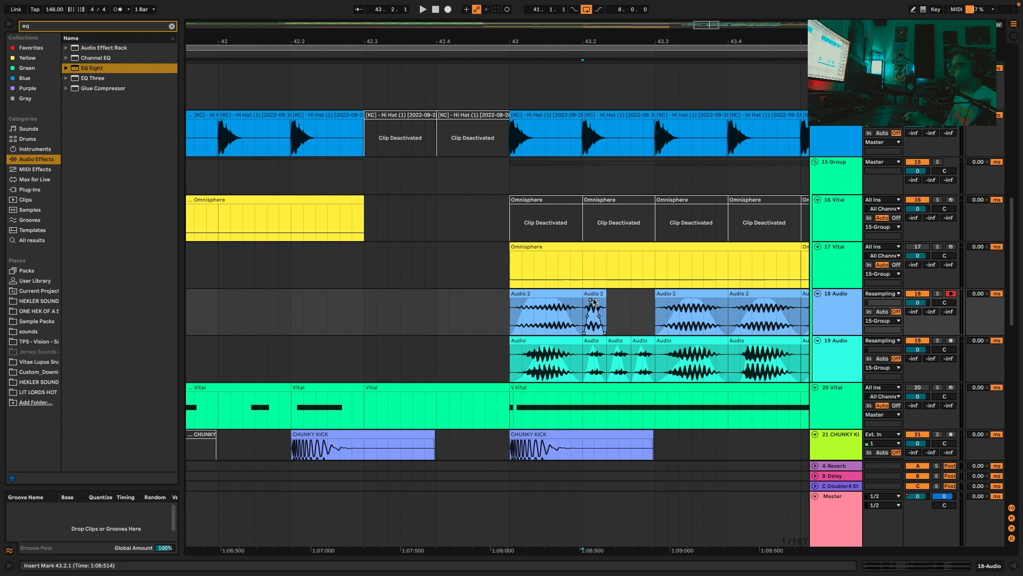
pyautogui.click(596, 294)
pyautogui.click(558, 294)
# Replay the bass phrase from 43.1.1 to check the triplet clips on tracks 18 and 19
pyautogui.press('space')
pyautogui.press('space')
pyautogui.press('space')
pyautogui.moveTo(652, 351); pyautogui.dragTo(584, 307)
pyautogui.press('space')
pyautogui.press('space')
pyautogui.hscroll(2, 596, 290)
pyautogui.hscroll(1, 597, 289)
pyautogui.click(441, 293)
pyautogui.press('space')
pyautogui.press('space')
pyautogui.hscroll(2, 480, 293)
pyautogui.press('space')
pyautogui.press('space')
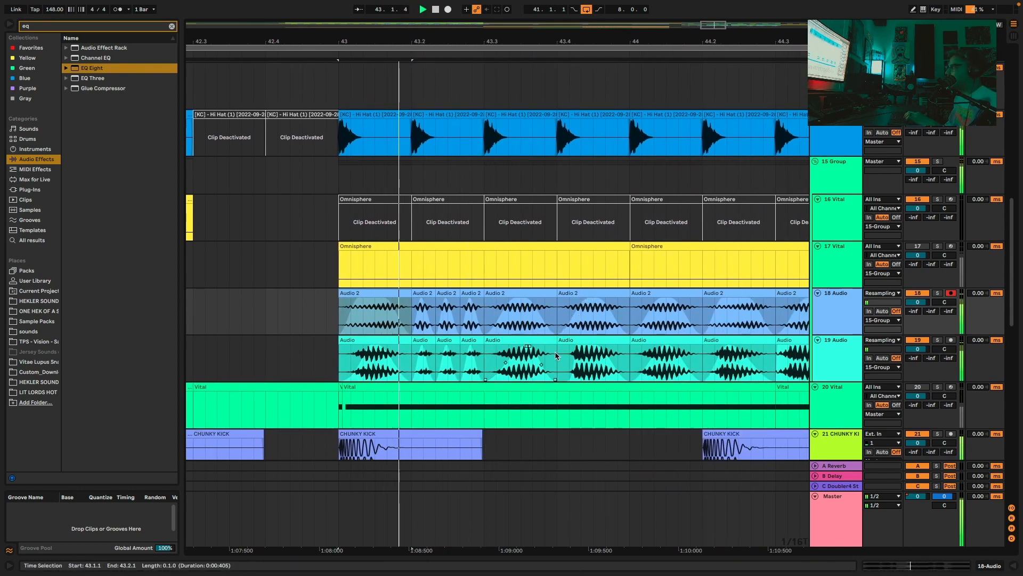
# Transpose the bass clips at 43.3 on tracks 18 and 19 up by 1 semitone during playback
pyautogui.moveTo(555, 354); pyautogui.dragTo(489, 312)
pyautogui.press('space')
pyautogui.press('space')
pyautogui.doubleClick(514, 293)
pyautogui.press('space')
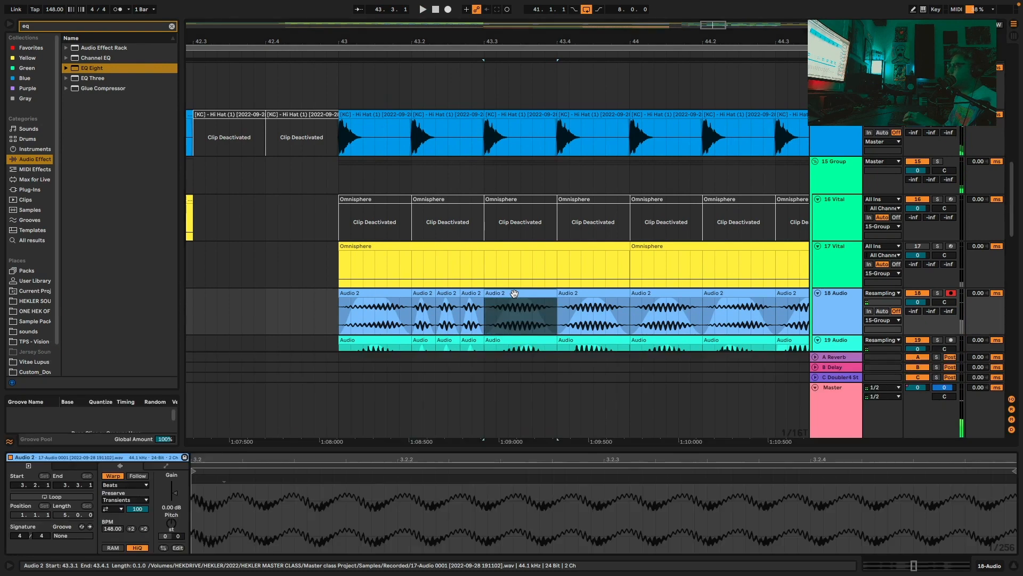
pyautogui.scroll(-2, 533, 307)
pyautogui.moveTo(558, 315); pyautogui.dragTo(485, 253)
pyautogui.press('space')
pyautogui.click(174, 523)
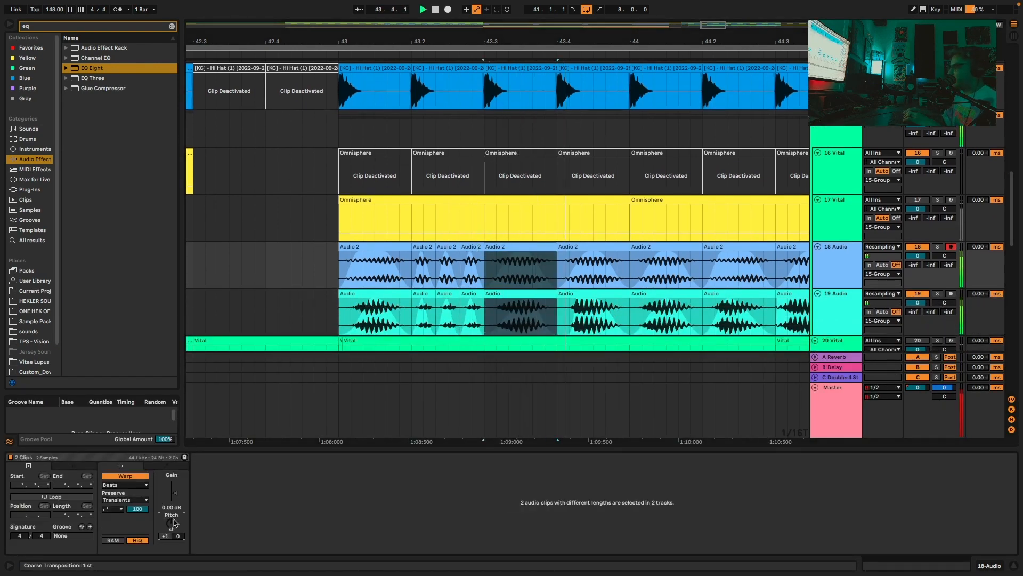
# Replay the phrase from 43.1.1, reselect both bass clips at 43.3 and readjust their pitch to +1 st
pyautogui.click(371, 266)
pyautogui.press('space')
pyautogui.press('space')
pyautogui.moveTo(556, 316); pyautogui.dragTo(488, 269)
pyautogui.press('space')
pyautogui.moveTo(171, 526); pyautogui.dragTo(171, 510)
pyautogui.press('space')
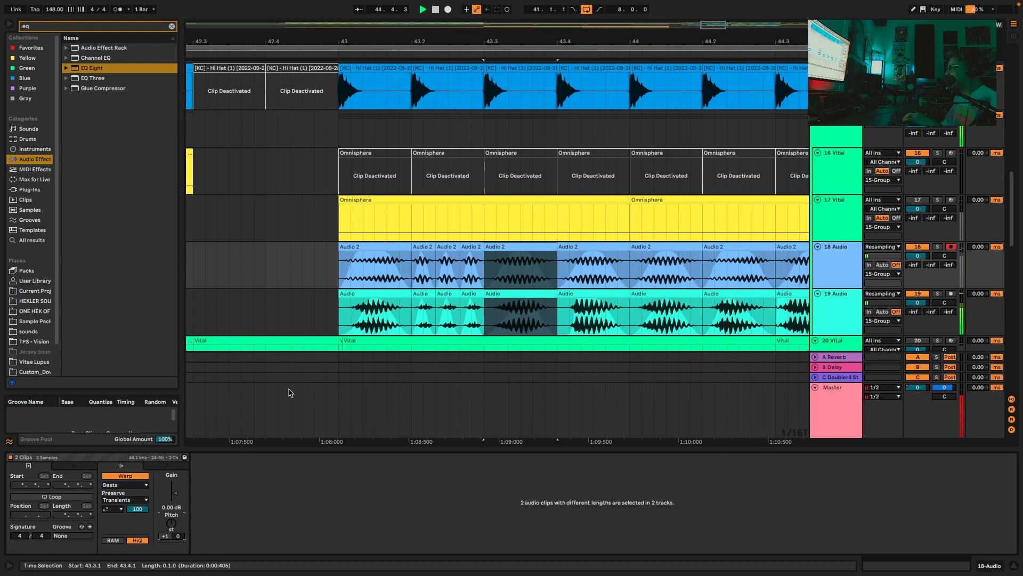
# Replay the bass phrase from bar 43 and return the pitch of both bass clips at 43.3 on tracks 18 and 19 to 0 st
pyautogui.click(374, 267)
pyautogui.click(486, 51)
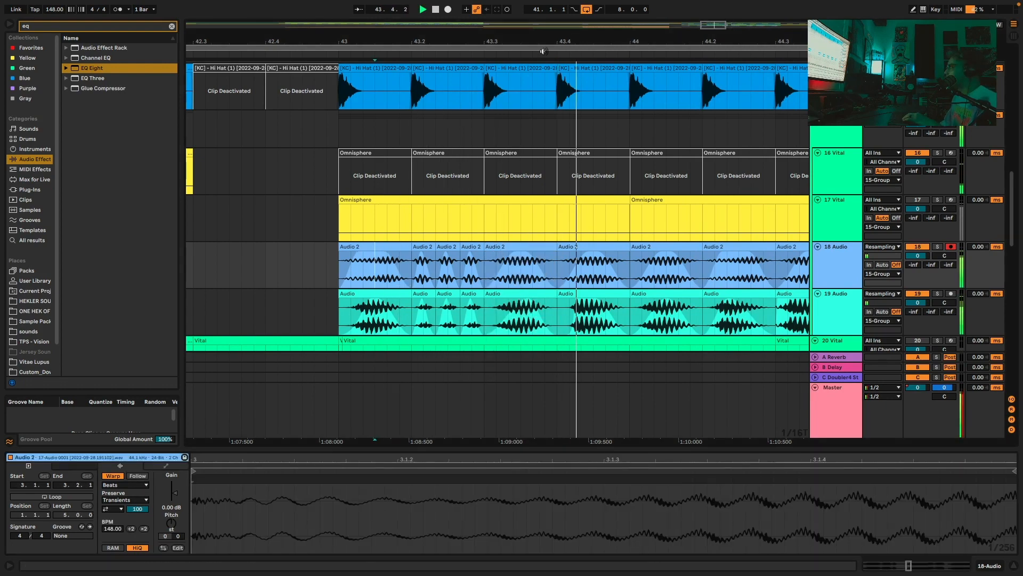
pyautogui.scroll(-5, 545, 277)
pyautogui.moveTo(556, 310); pyautogui.dragTo(575, 251)
pyautogui.press('space')
pyautogui.press('space')
pyautogui.click(542, 247)
pyautogui.press('super+v')
pyautogui.press('space')
pyautogui.press('space')
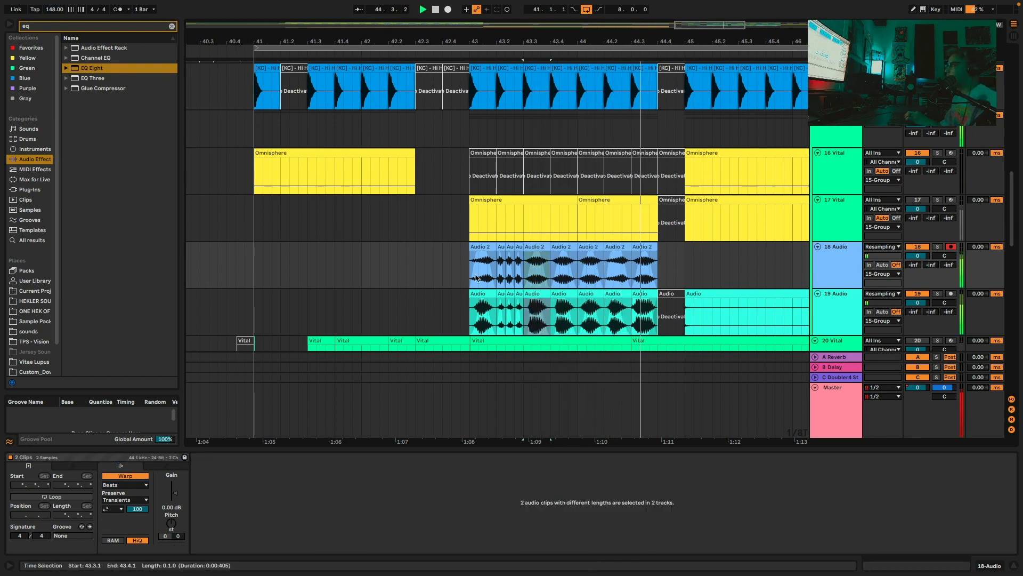
pyautogui.press('super+z')
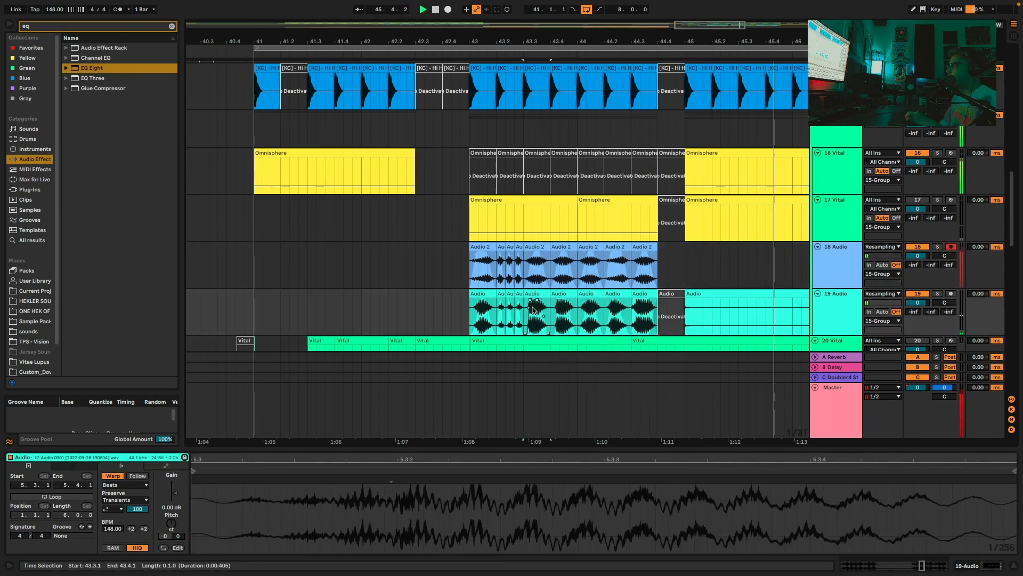
# Copy the six triplet bass clips at 43.2 on tracks 18 and 19 to 47.1 and repeat them up to 48.4
pyautogui.moveTo(524, 315); pyautogui.dragTo(503, 255)
pyautogui.hscroll(8, 597, 265)
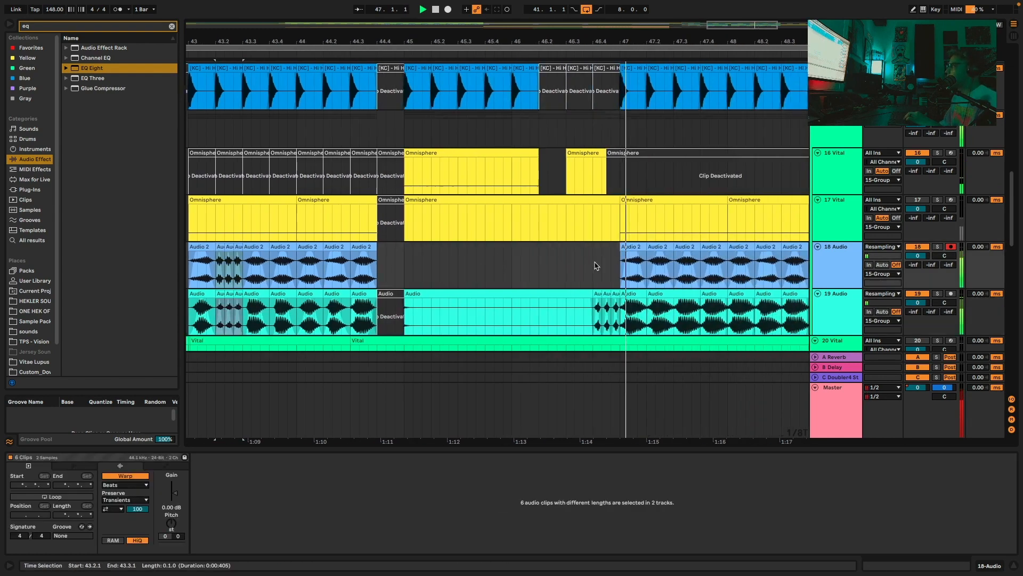
pyautogui.press('space')
pyautogui.press('space')
pyautogui.hotkey('ctrl', 'd')
pyautogui.hotkey('ctrl', 'd')
pyautogui.hotkey('ctrl', 'd')
pyautogui.hotkey('ctrl', 'd')
pyautogui.hotkey('ctrl', 'd')
pyautogui.hotkey('ctrl', 'd')
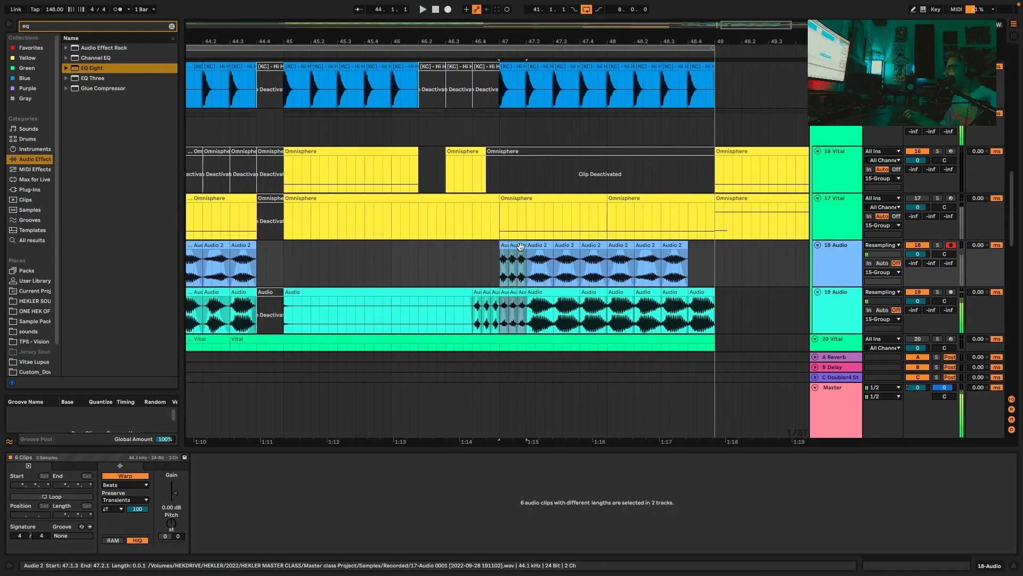
pyautogui.hotkey('ctrl', 'd')
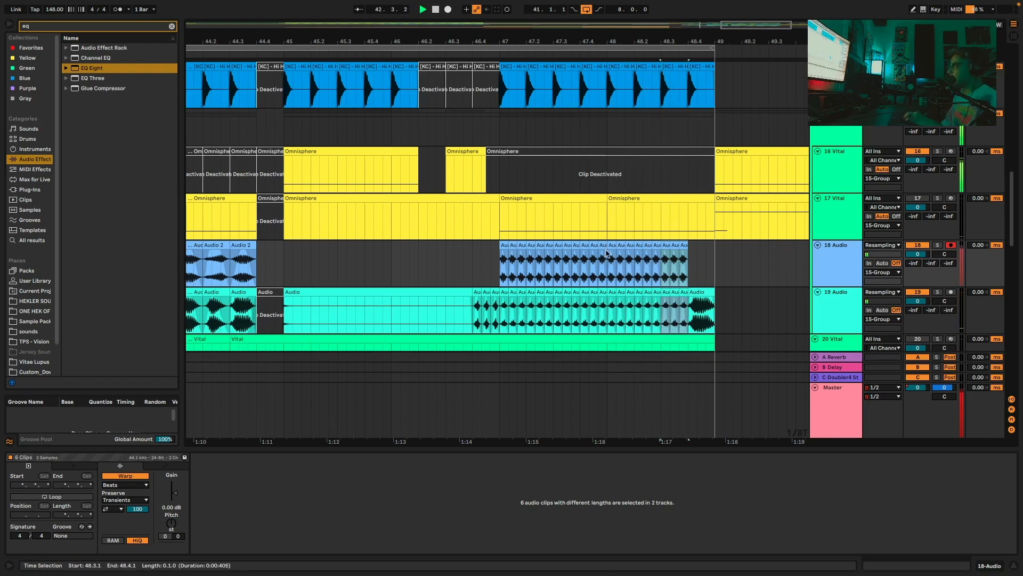
# Review the drop's tracks from bar 41 during looped playback and save the Set
pyautogui.moveTo(612, 35); pyautogui.dragTo(646, 10)
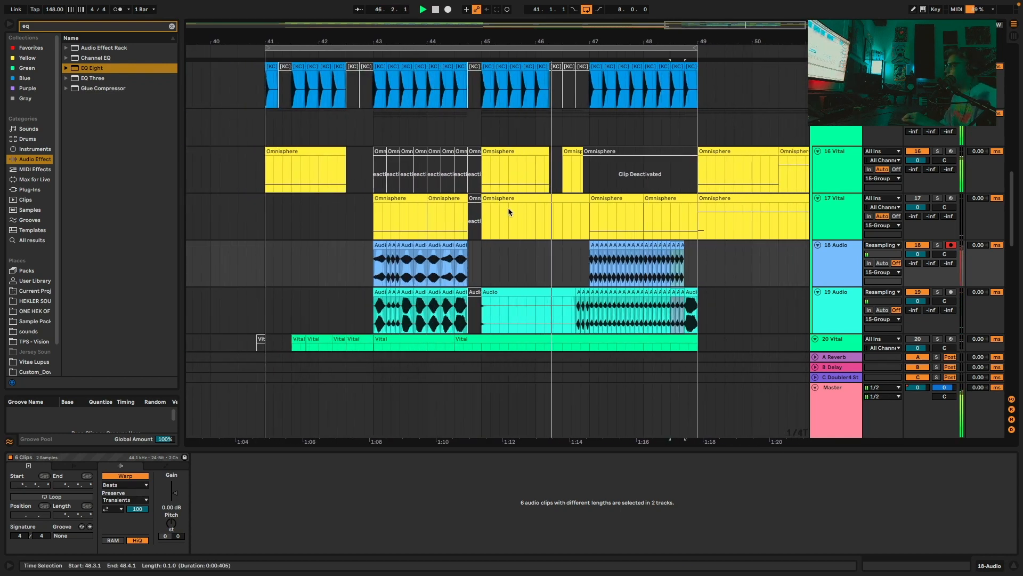
pyautogui.scroll(-3, 507, 207)
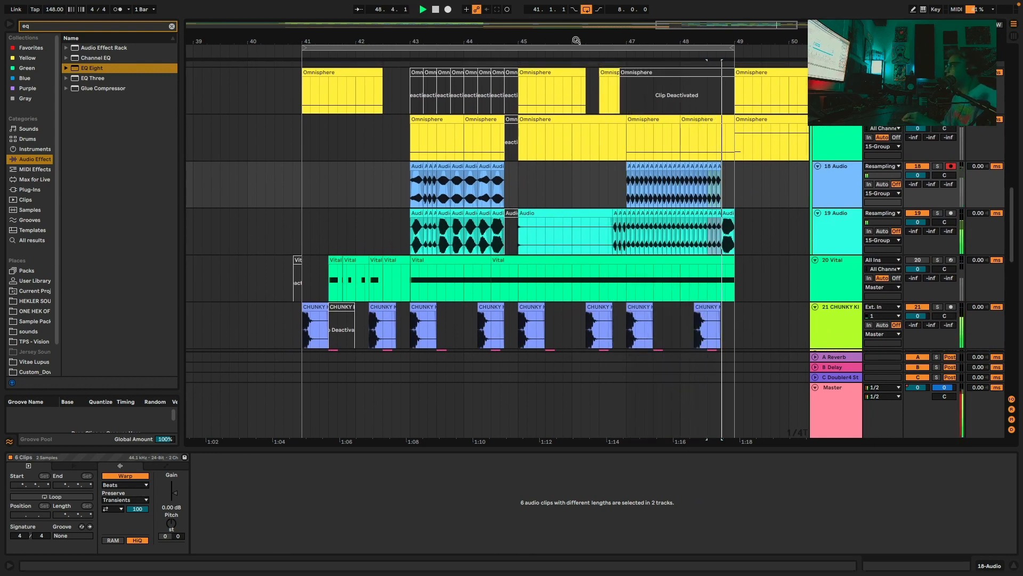
pyautogui.scroll(-5, 589, 70)
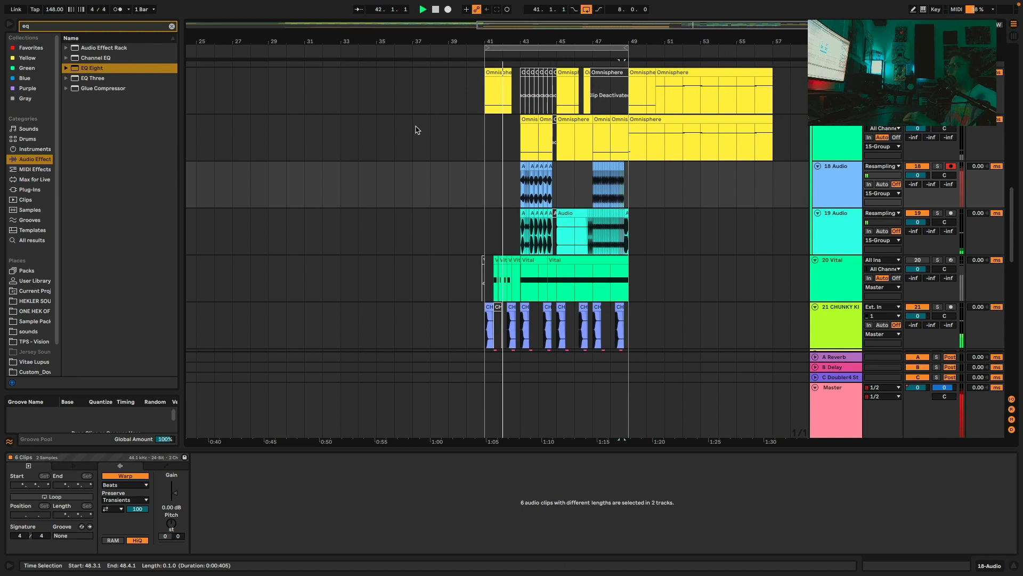
pyautogui.scroll(2, 533, 120)
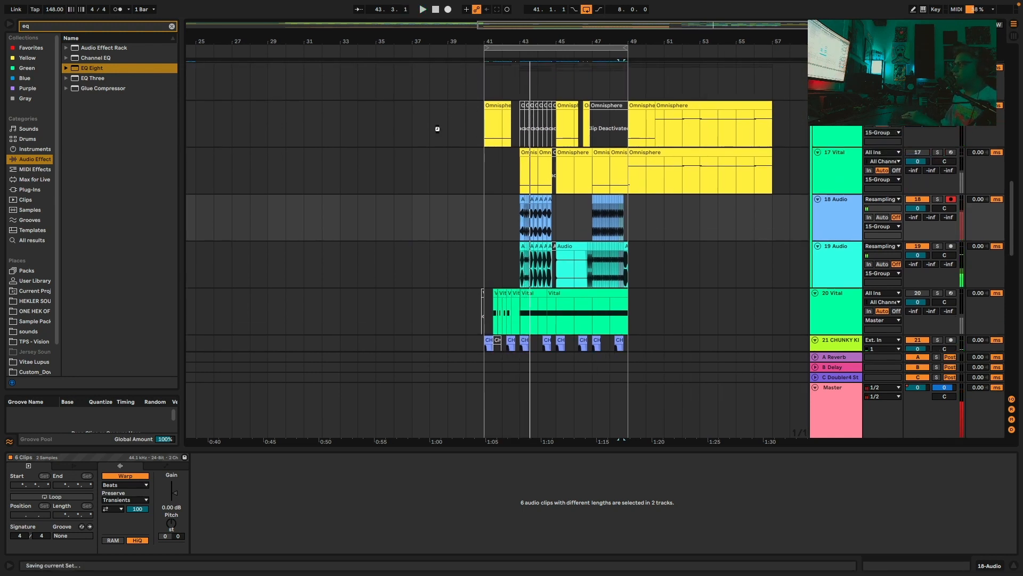
pyautogui.scroll(-5, 422, 120)
pyautogui.scroll(5, 423, 119)
pyautogui.scroll(3, 483, 152)
pyautogui.scroll(-2, 547, 151)
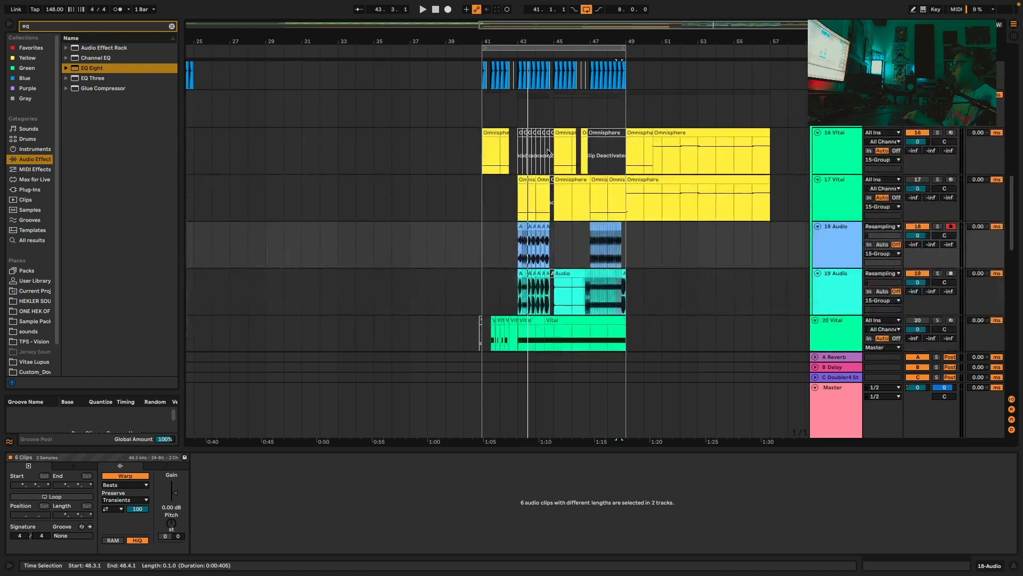
# Play the Omnisphere clip on track 16 from bar 41 and select the 16 Vital track
pyautogui.moveTo(532, 38); pyautogui.dragTo(482, 69)
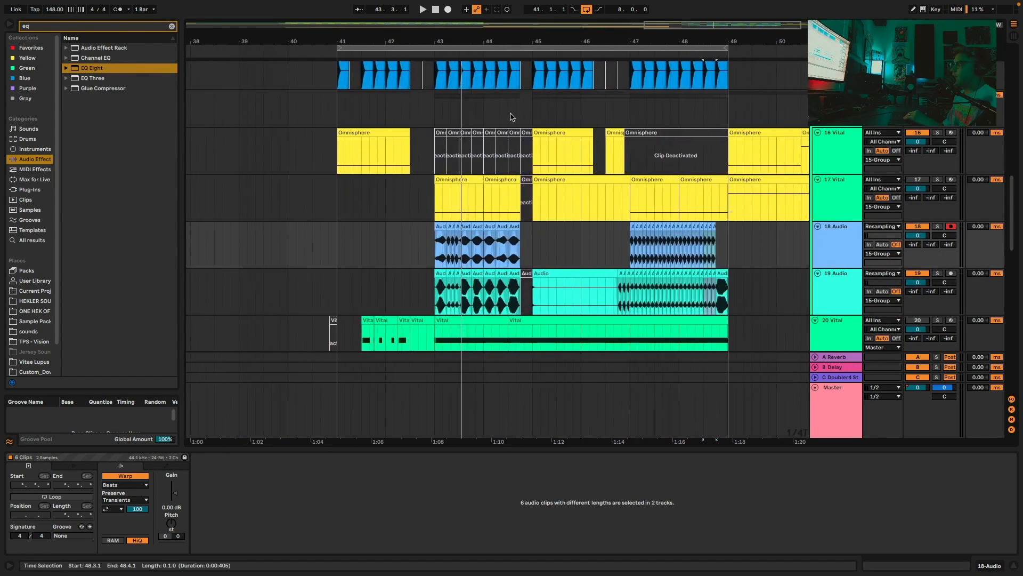
pyautogui.click(364, 155)
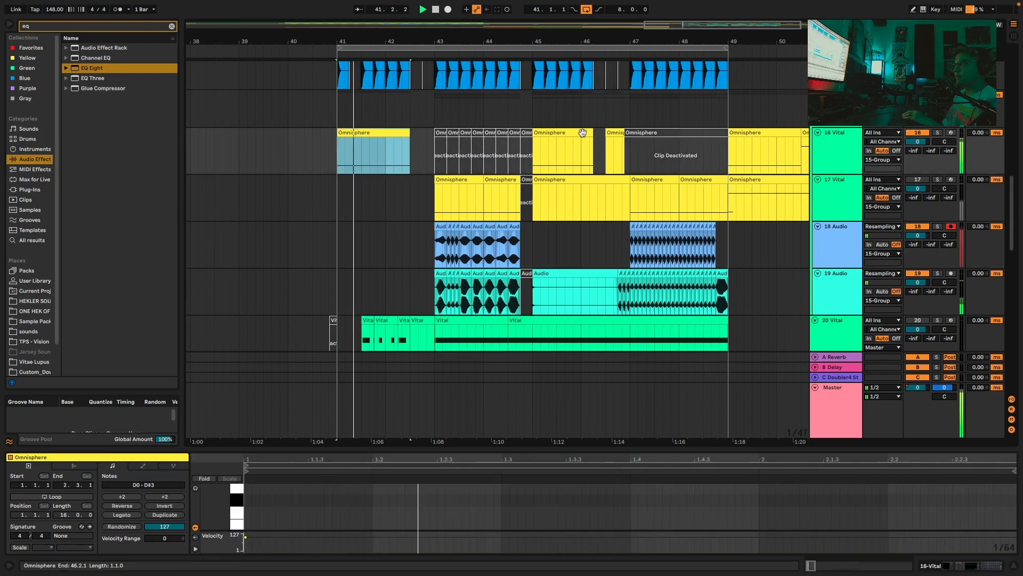
pyautogui.moveTo(389, 42); pyautogui.dragTo(392, 80)
pyautogui.click(833, 153)
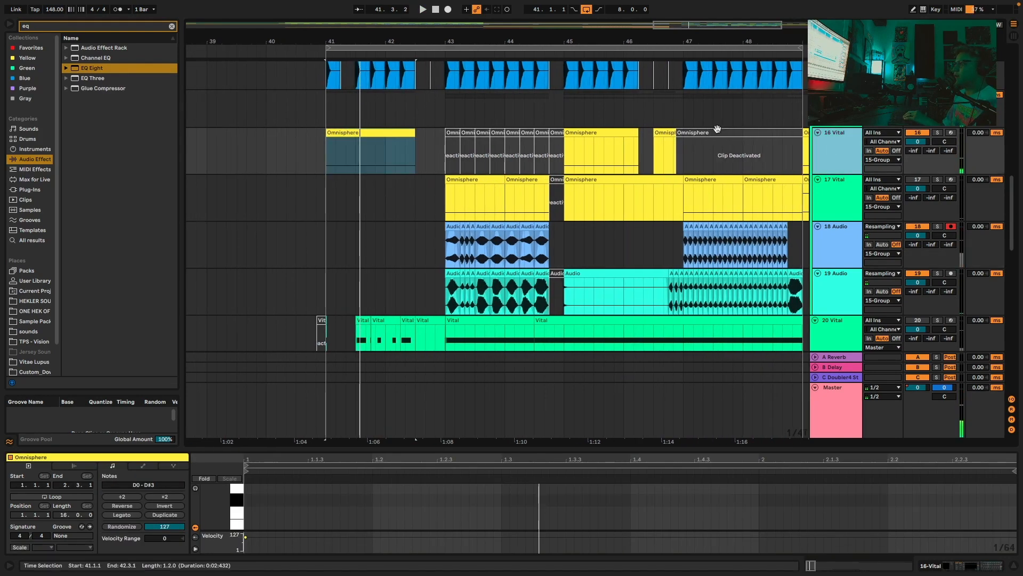
# Search the plug-ins for "end" and load the Endless Smile VST onto track 16
pyautogui.click(122, 26)
pyautogui.write('e')
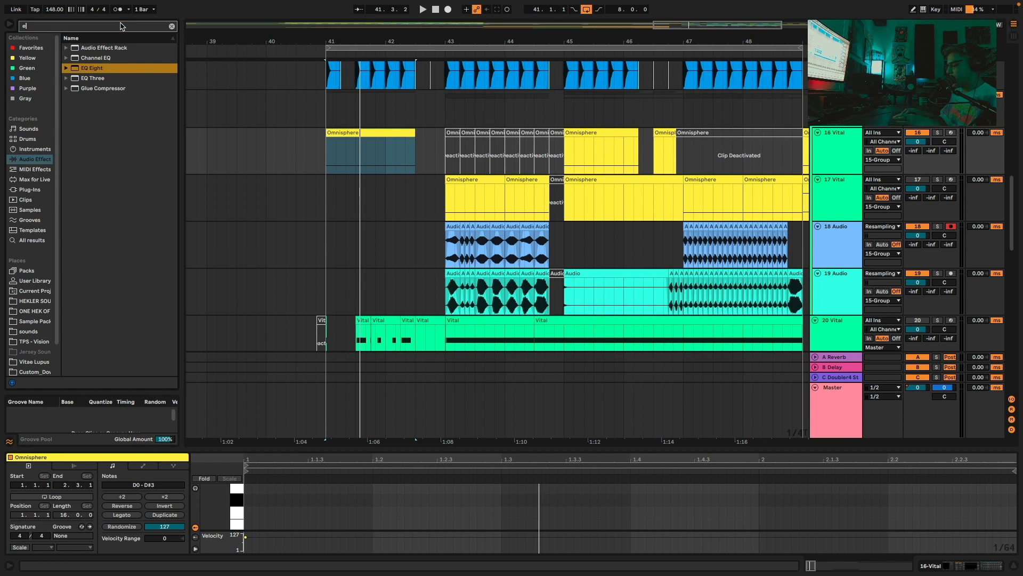
pyautogui.write('nd')
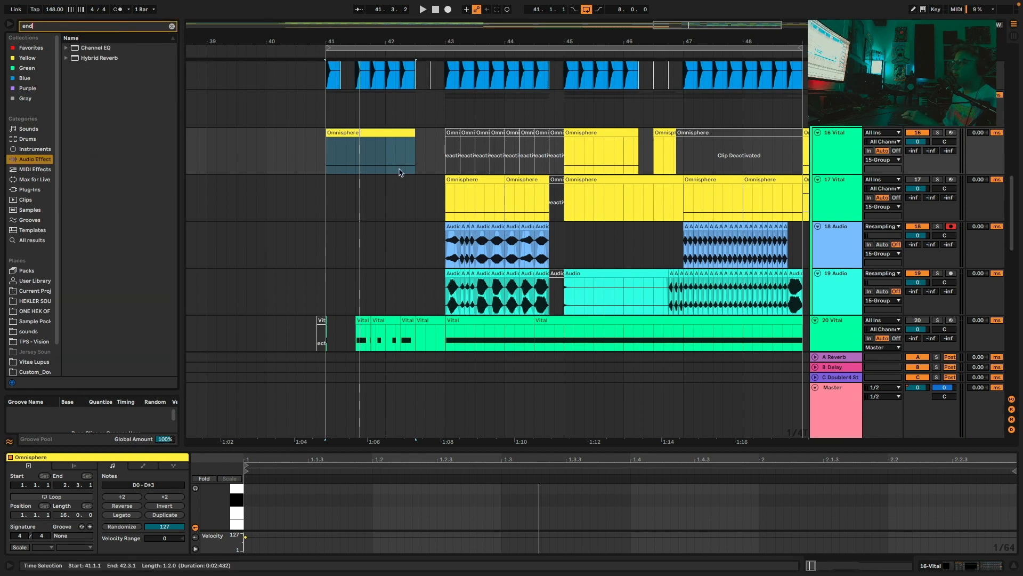
pyautogui.click(31, 189)
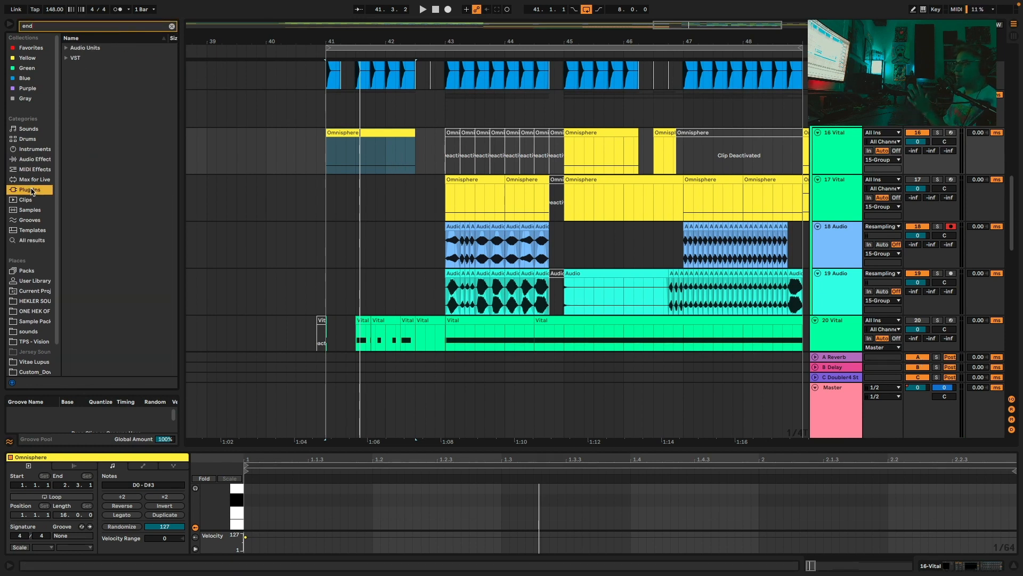
pyautogui.click(66, 58)
pyautogui.moveTo(97, 69); pyautogui.dragTo(102, 88)
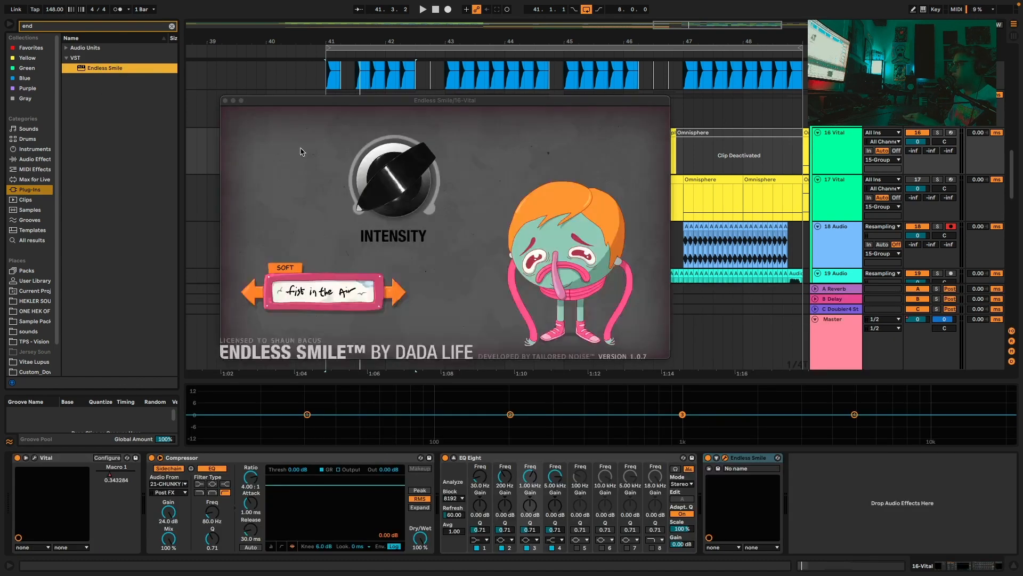
# Adjust Endless Smile's Intensity to 3.0 % during playback, close its window and show the automation lanes
pyautogui.moveTo(400, 205); pyautogui.dragTo(255, 194)
pyautogui.press('space')
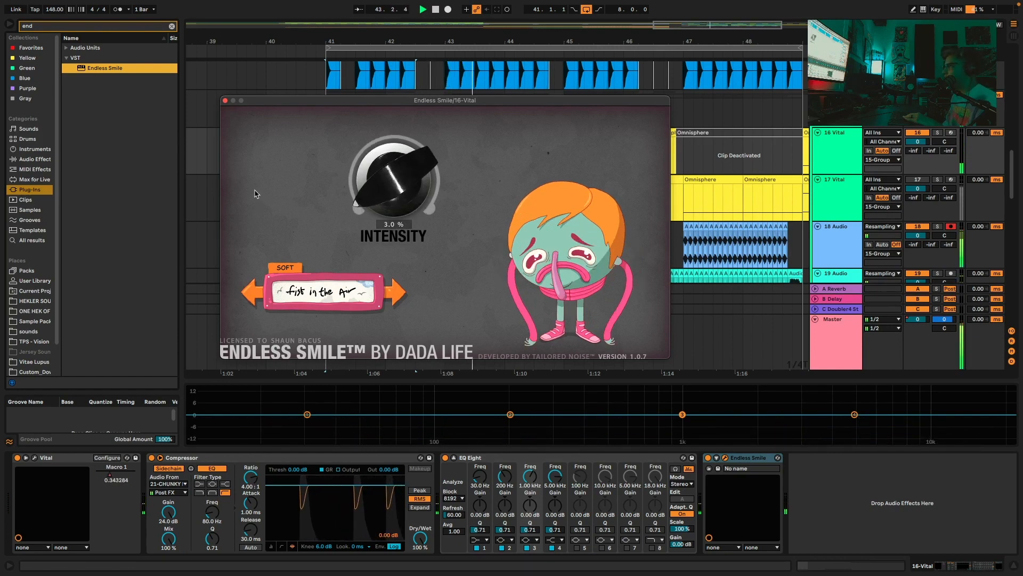
pyautogui.click(225, 100)
pyautogui.press('a')
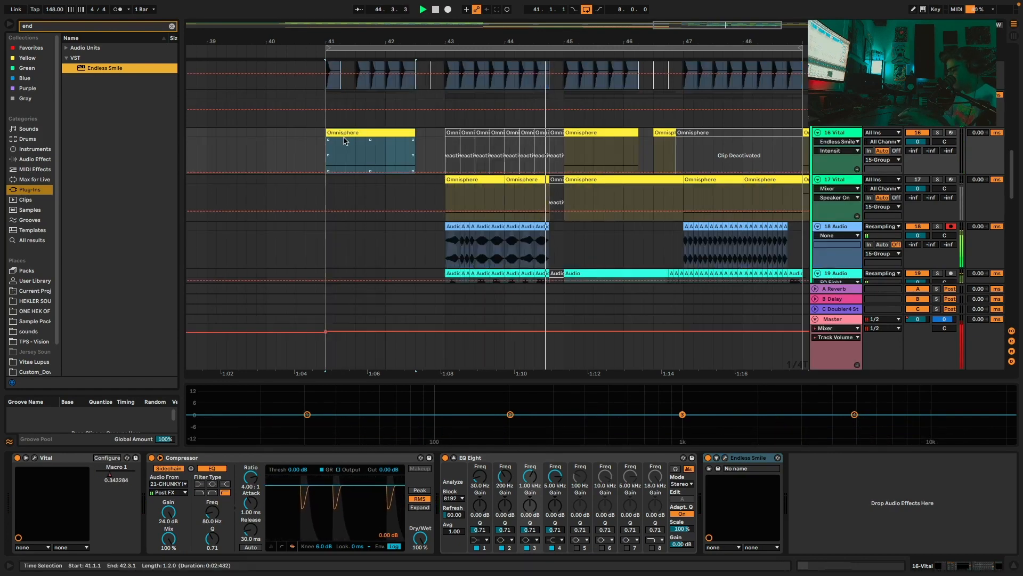
# Automate Endless Smile's Intensity on track 16 to rise to about 0.43 at 42.3 and drop back to zero at bar 43
pyautogui.moveTo(418, 170)
pyautogui.mouseDown()
pyautogui.moveTo(417, 158)
pyautogui.moveTo(410, 174)
pyautogui.mouseUp()
pyautogui.click(396, 159)
pyautogui.press('space')
pyautogui.press('space')
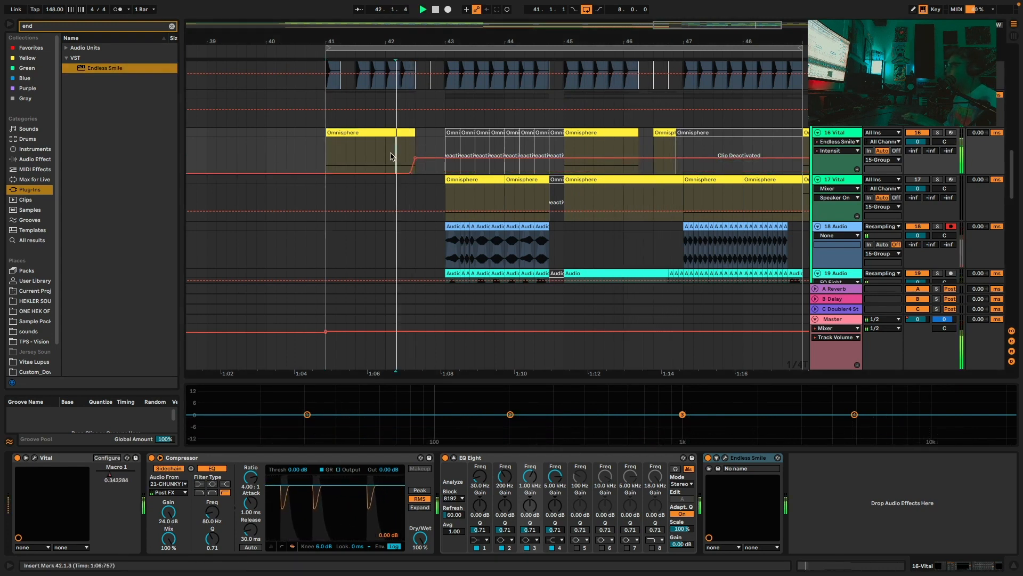
pyautogui.click(445, 158)
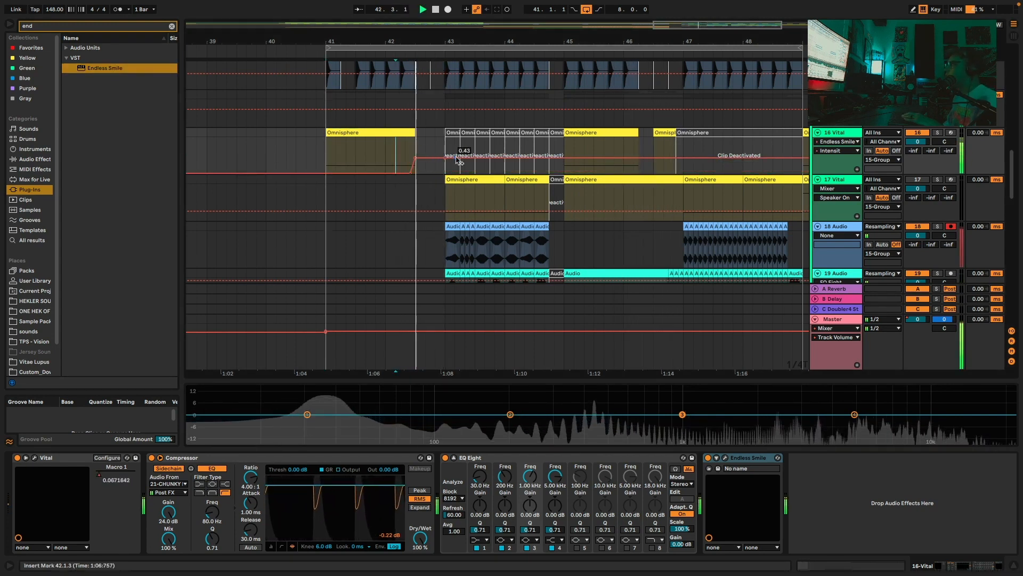
pyautogui.moveTo(457, 158); pyautogui.dragTo(445, 173)
# Copy track 16's section from bar 41 to 43 with its Intensity automation and paste it at 45.1.1
pyautogui.moveTo(322, 159); pyautogui.dragTo(446, 156)
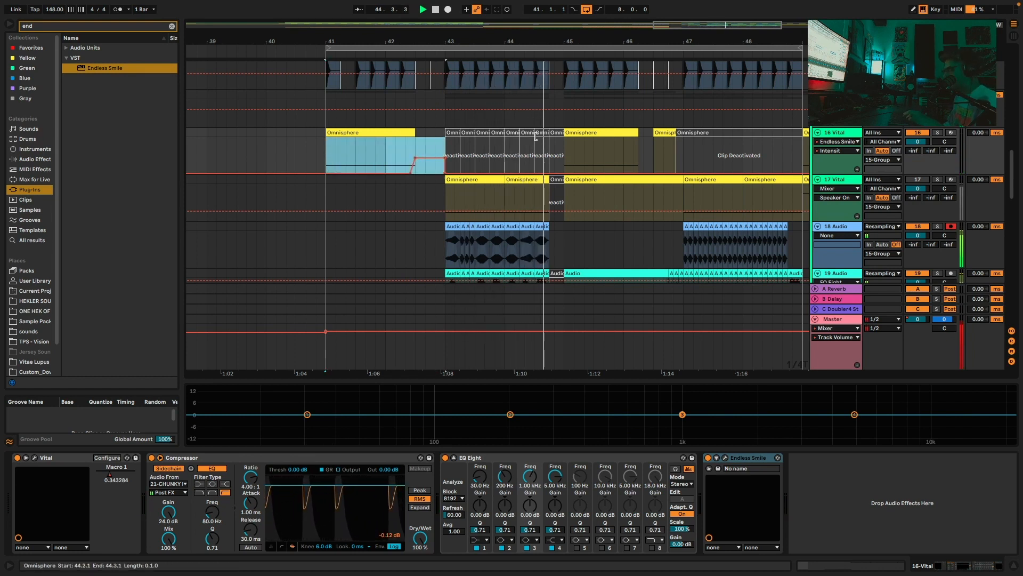
pyautogui.click(563, 154)
pyautogui.hotkey('ctrl', 'v')
pyautogui.hscroll(3, 619, 151)
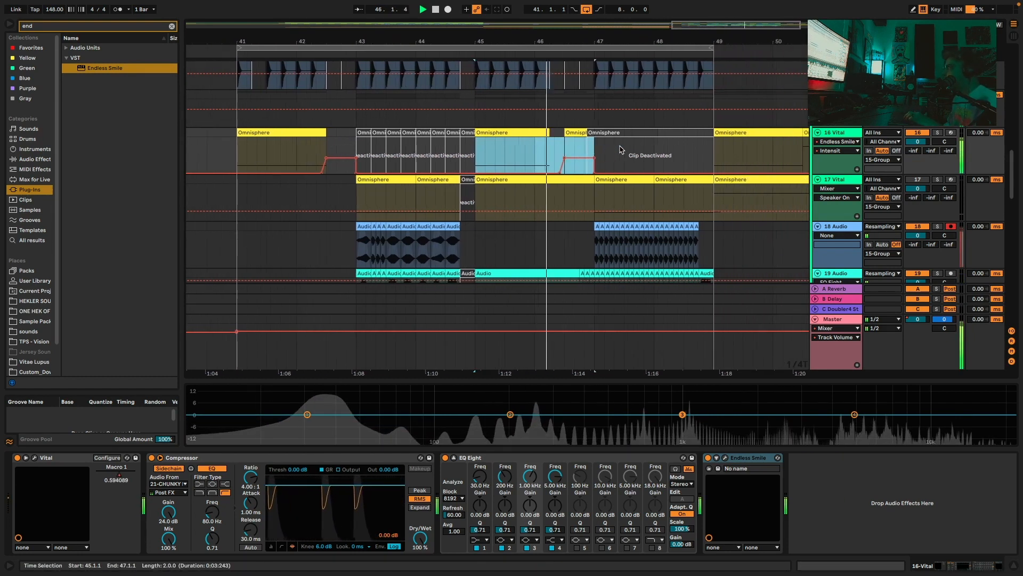
# Extend track 16's Omnisphere clip at bar 45 to meet the next clip at 46.3 and listen from 46.1.3
pyautogui.click(555, 169)
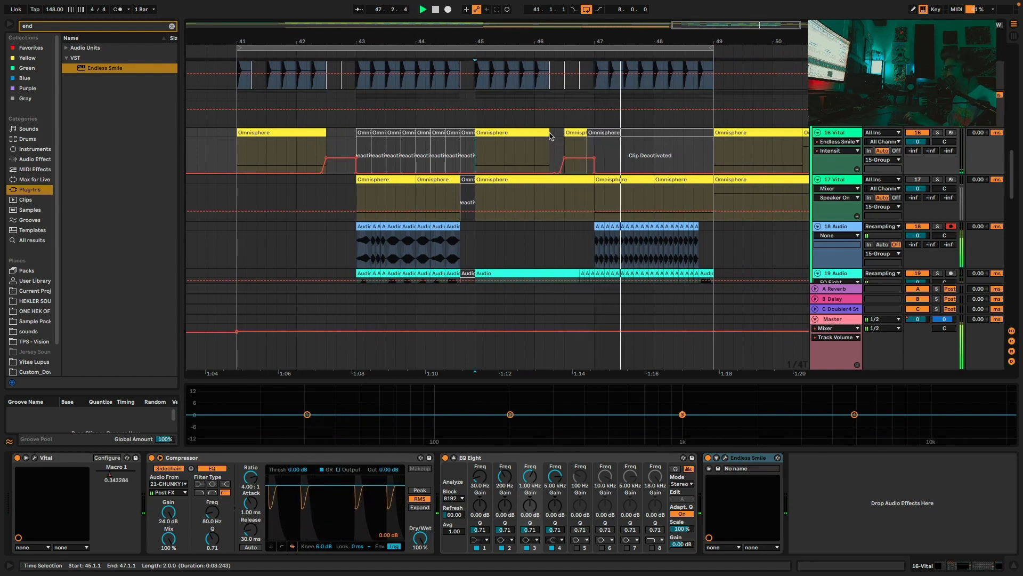
pyautogui.click(558, 150)
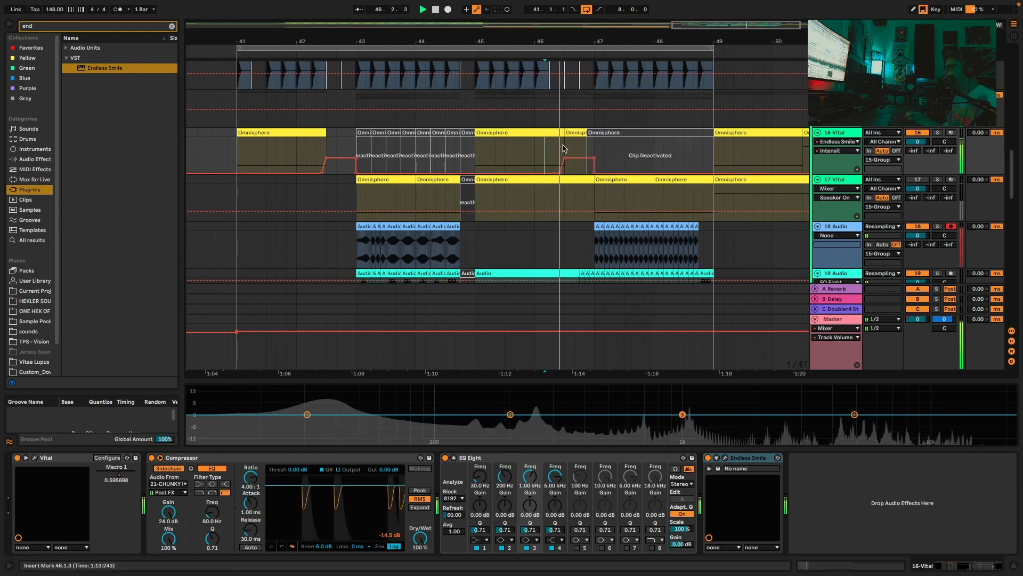
pyautogui.moveTo(675, 47); pyautogui.dragTo(676, 41)
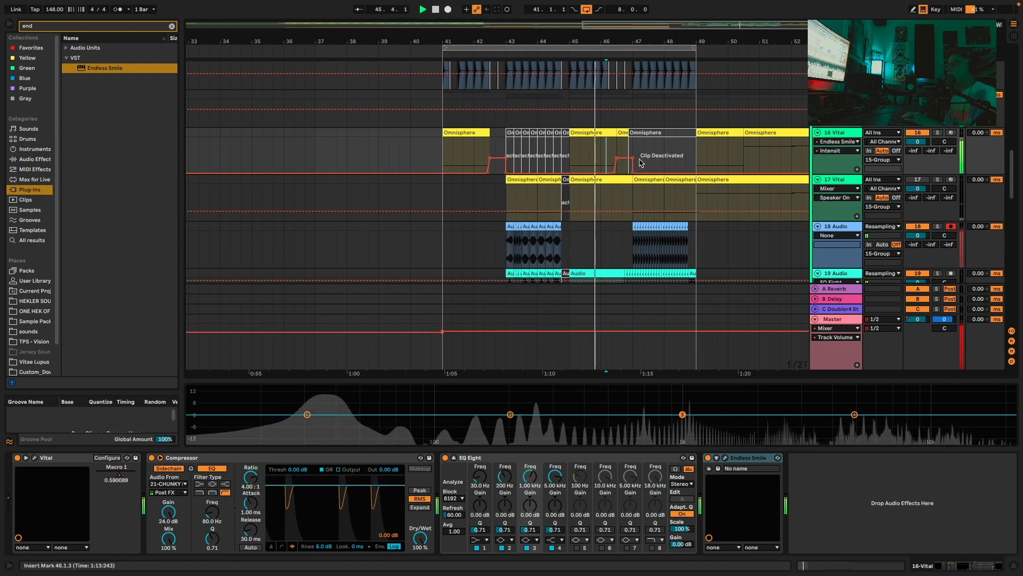
# Duplicate the drop from 41.1.1 to 49.1.1 across all tracks and extend the loop to 16 bars, ending at bar 57
pyautogui.scroll(10, 640, 163)
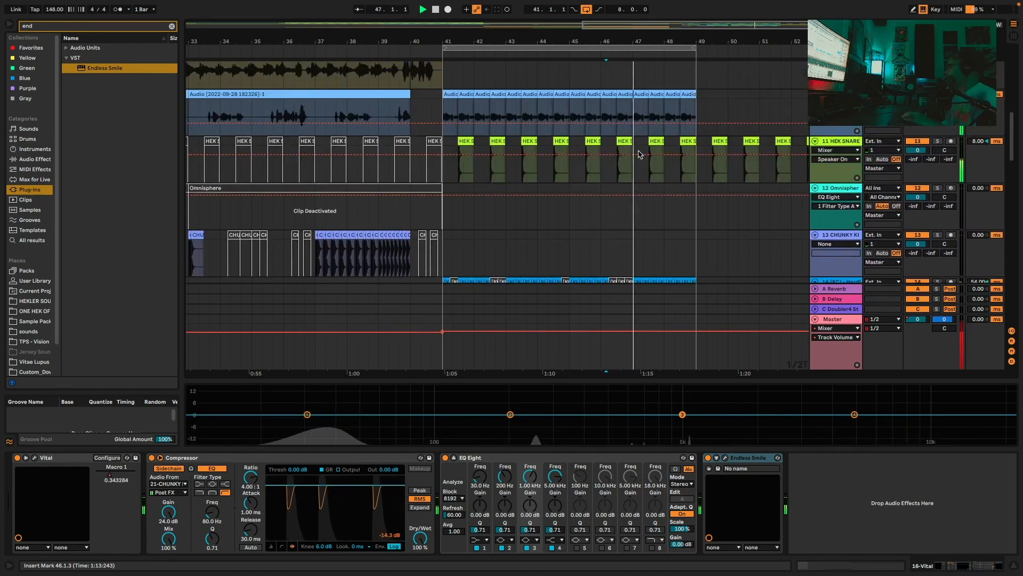
pyautogui.scroll(-5, 642, 160)
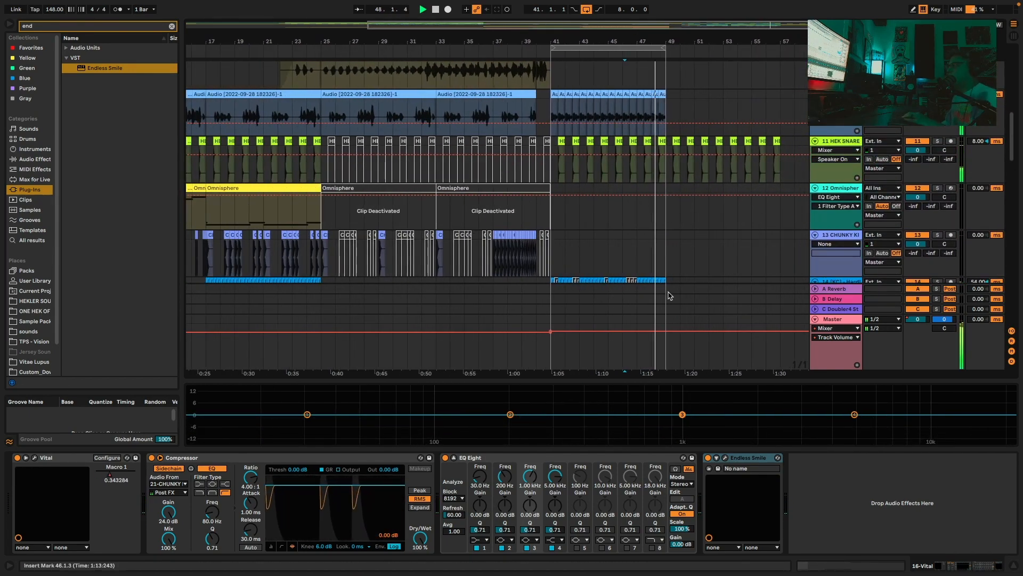
pyautogui.press('space')
pyautogui.moveTo(667, 353); pyautogui.dragTo(560, 127)
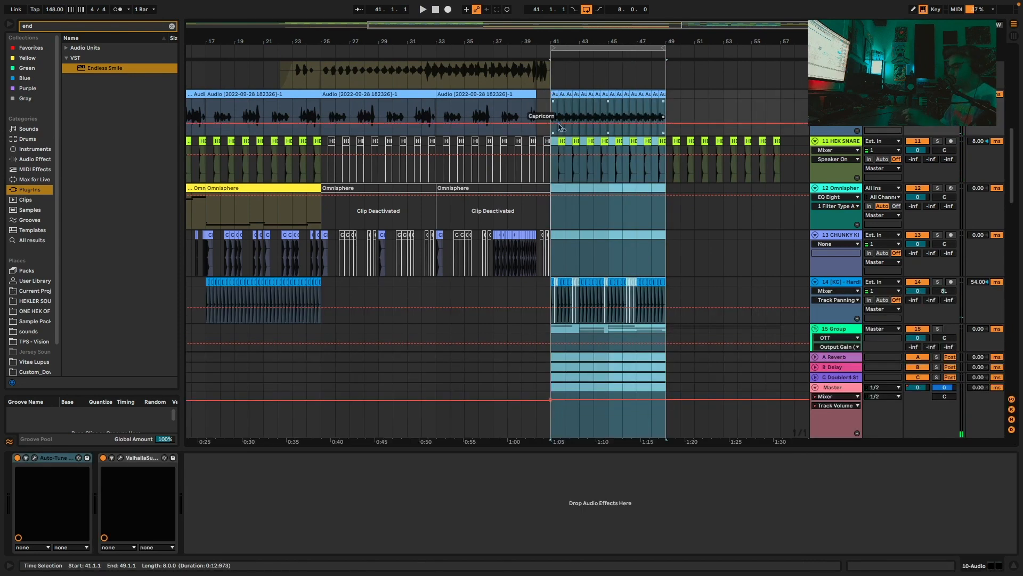
pyautogui.hotkey('ctrl', 'd')
pyautogui.moveTo(657, 46); pyautogui.dragTo(780, 45)
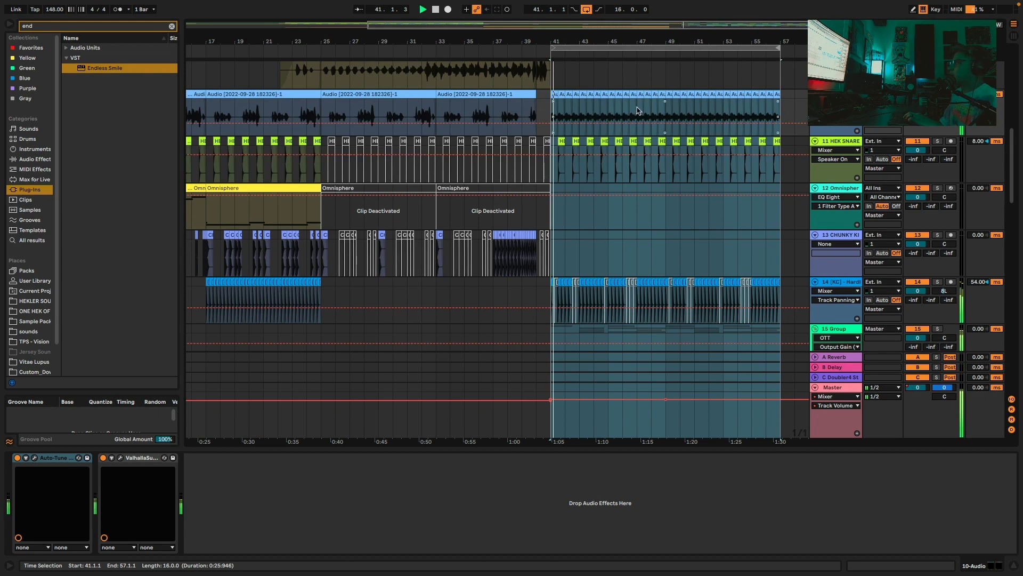
# Play the arrangement from 33.1.1 to hear the section leading into the extended drop
pyautogui.click(472, 114)
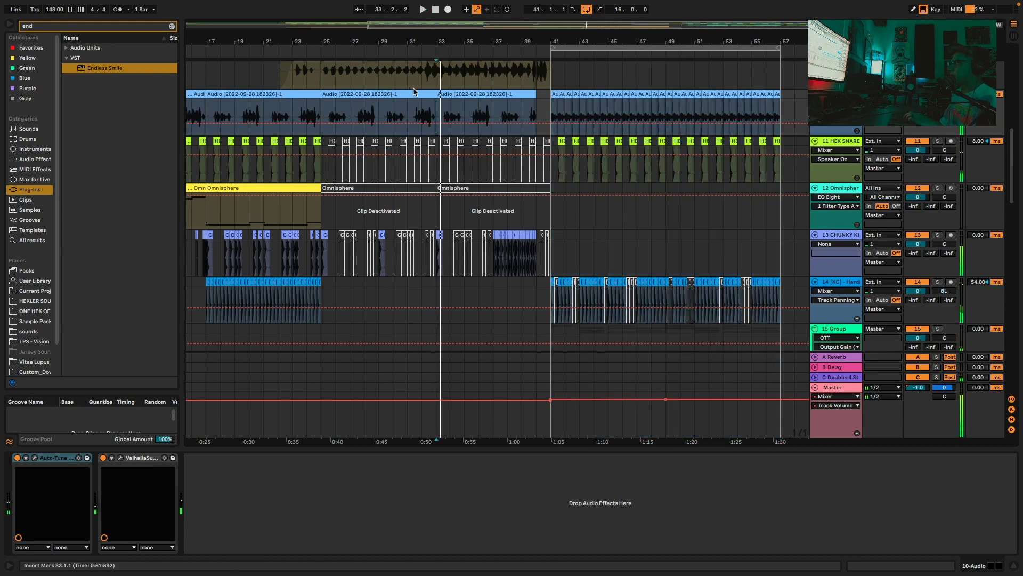
pyautogui.moveTo(543, 44); pyautogui.dragTo(543, 32)
pyautogui.moveTo(2, 3)
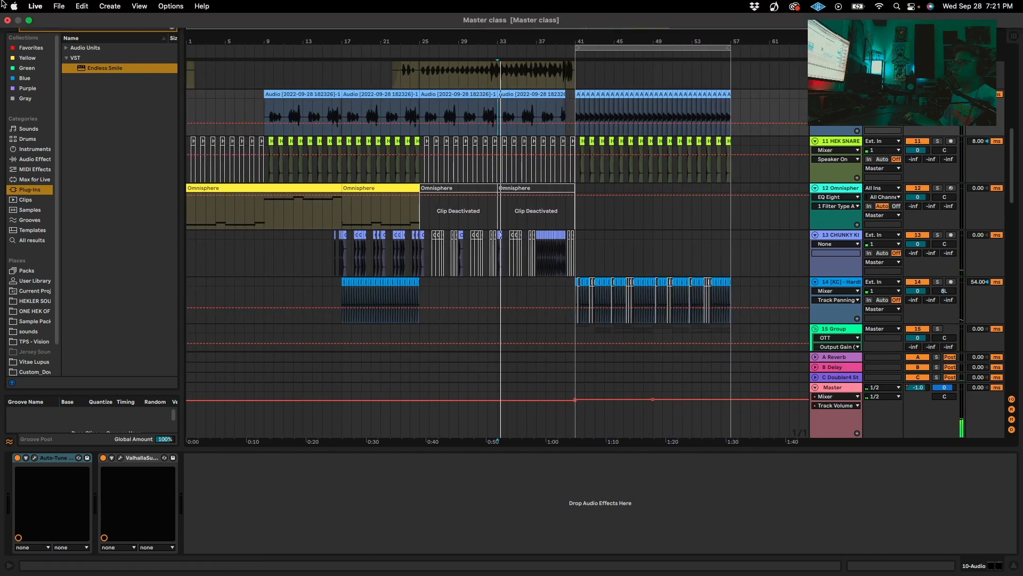